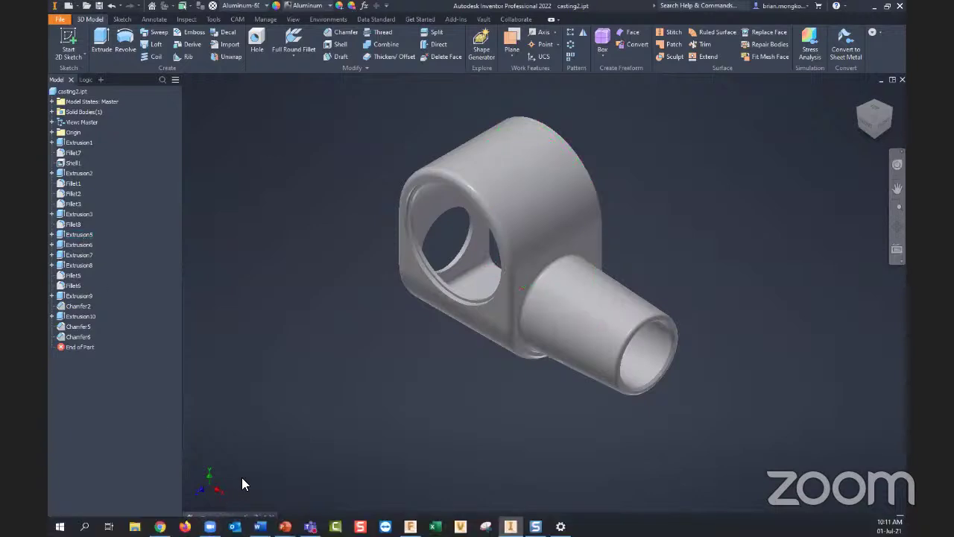
# - Identify the post cap component in the Tuner.iam assembly
pyautogui.click(214, 518)
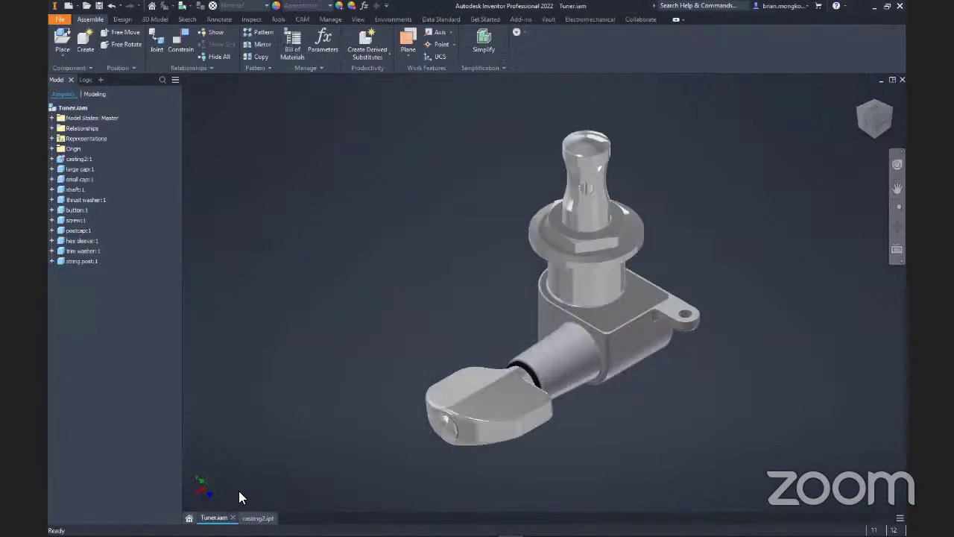
pyautogui.click(614, 321)
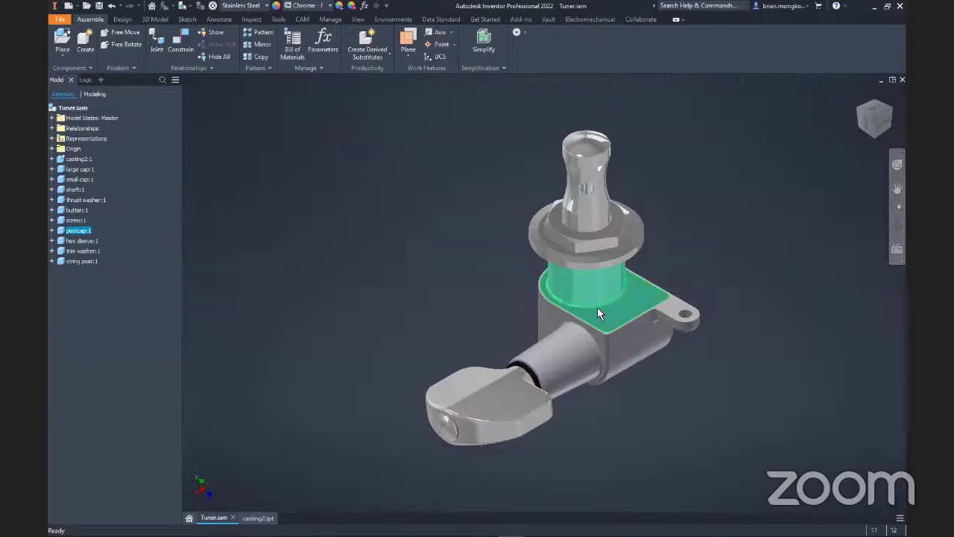
pyautogui.click(372, 310)
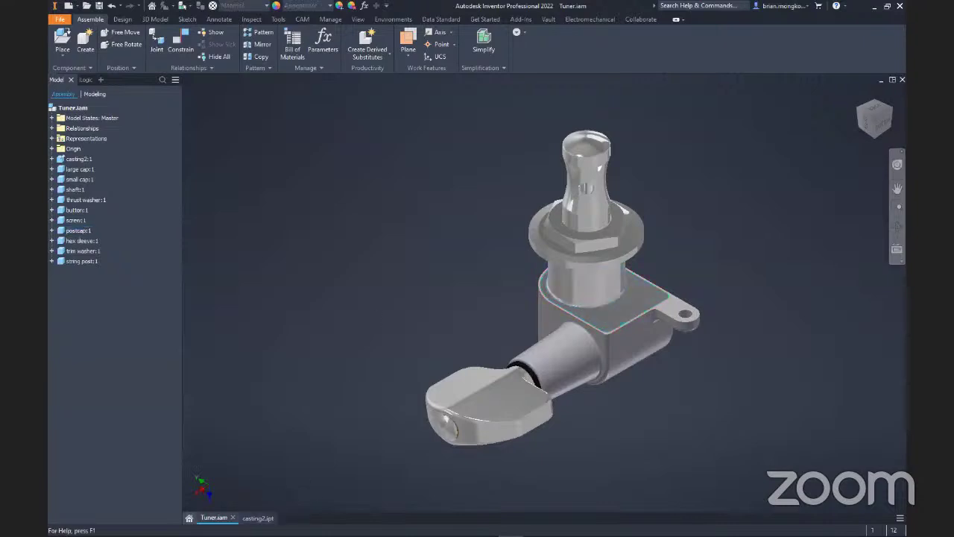
# - Rename Extrusion5 in casting2.ipt as Post_Cap_Extrusion
pyautogui.click(254, 518)
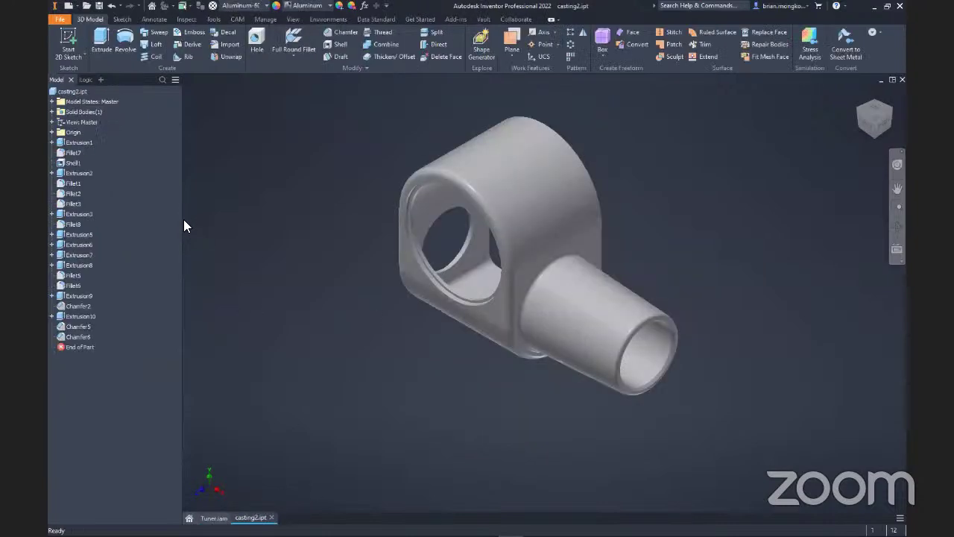
pyautogui.click(77, 236)
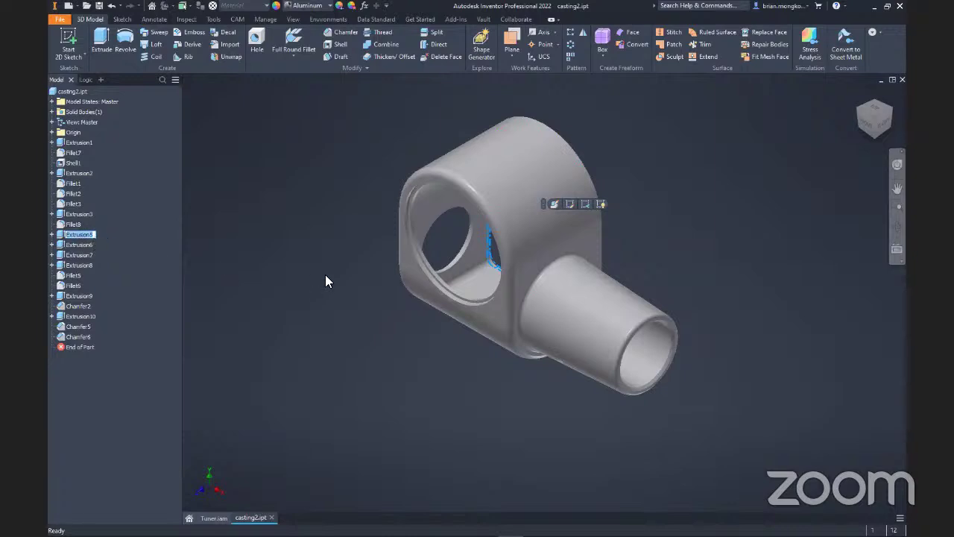
pyautogui.write('Post_Calp_Extrusion')
pyautogui.press('Return')
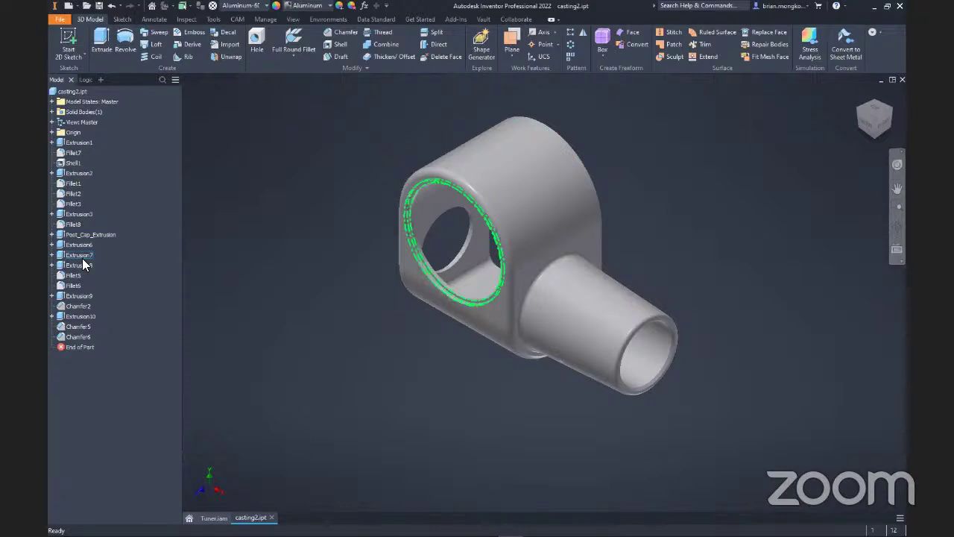
# - Orbit to the underside of the Tuner.iam assembly and identify the large cap component
pyautogui.click(214, 518)
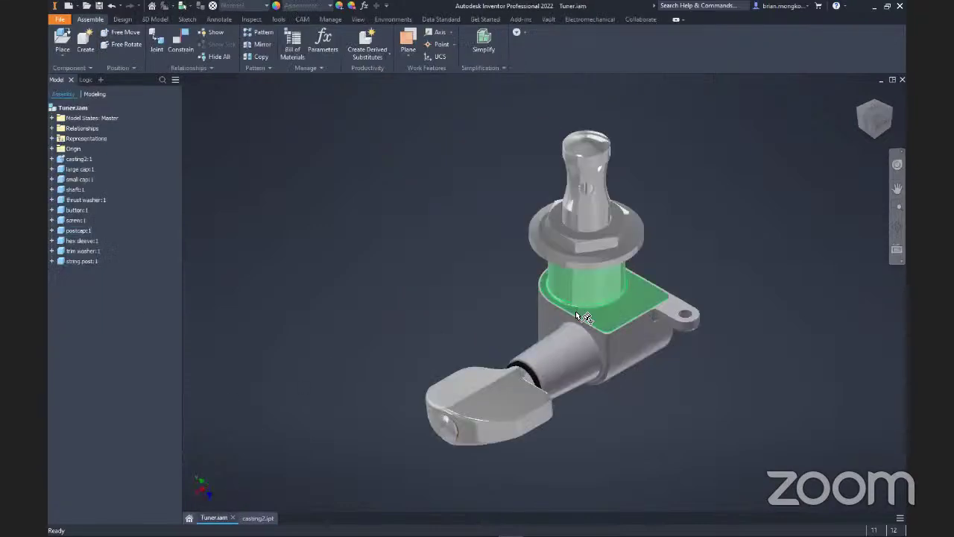
pyautogui.keyDown('shift'); pyautogui.moveTo(598, 413); pyautogui.dragTo(592, 347, button='middle'); pyautogui.keyUp('shift')
pyautogui.click(591, 347)
pyautogui.keyDown('shift'); pyautogui.moveTo(496, 335); pyautogui.dragTo(497, 392, button='middle'); pyautogui.keyUp('shift')
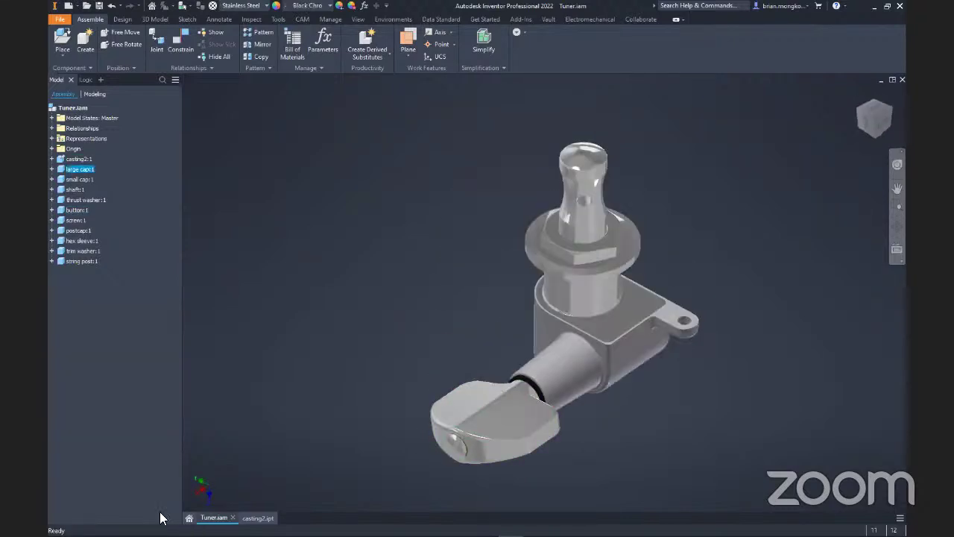
# - Rename Extrusion6 in casting2.ipt as Large_Cap_Extrusion
pyautogui.hotkey('ctrl', 'Tab')
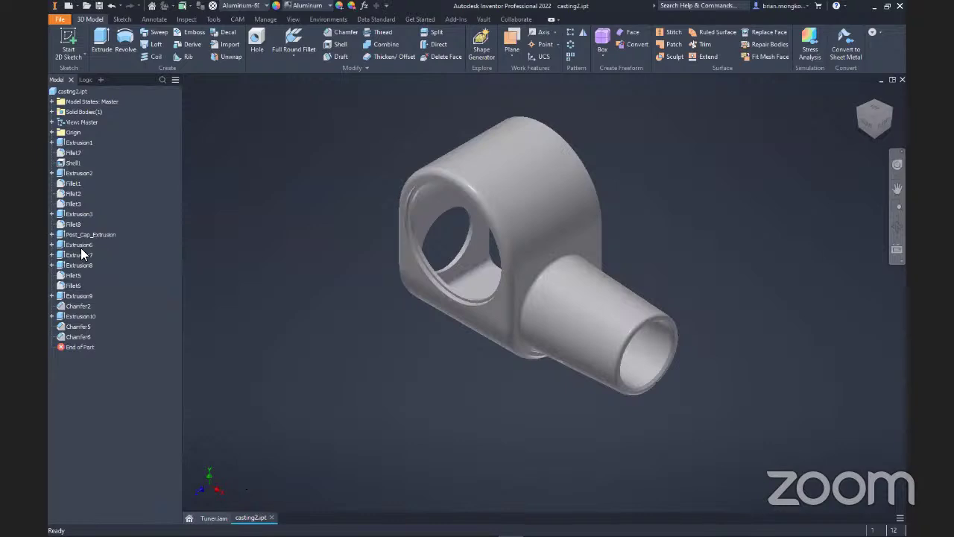
pyautogui.click(79, 246)
pyautogui.click(78, 246)
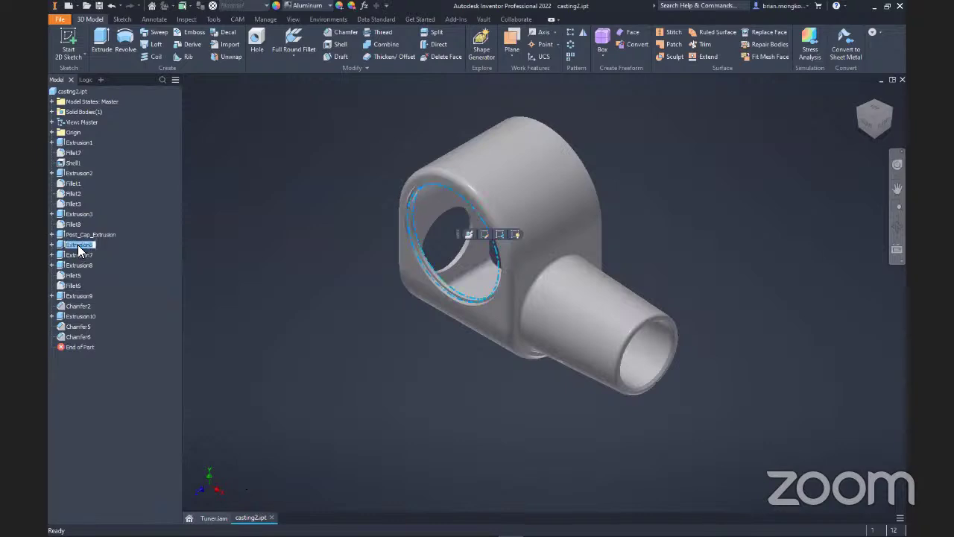
pyautogui.write('Large Cap_Extrusion')
pyautogui.click(362, 378)
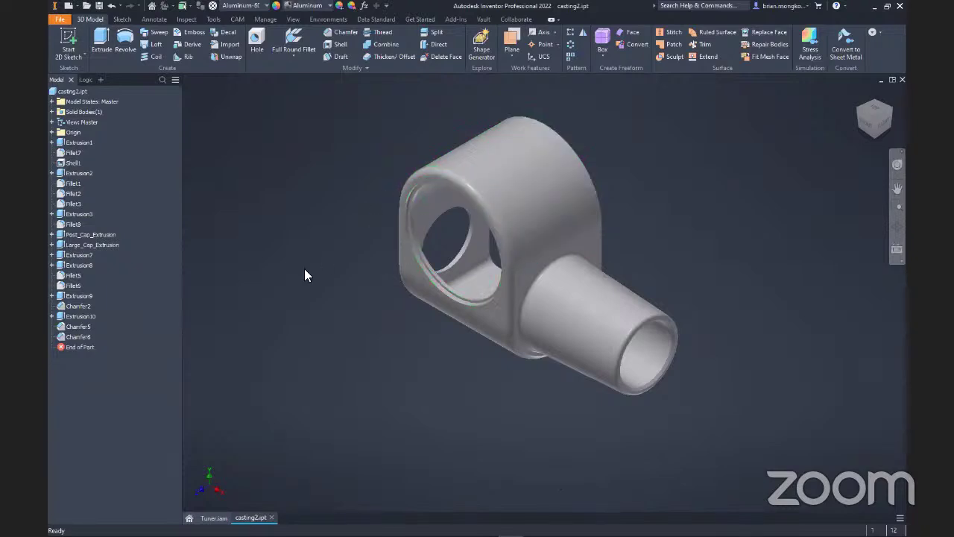
# - Highlight the large cap and post cap extrusions on the casting to check which geometry each one covers
pyautogui.click(112, 245)
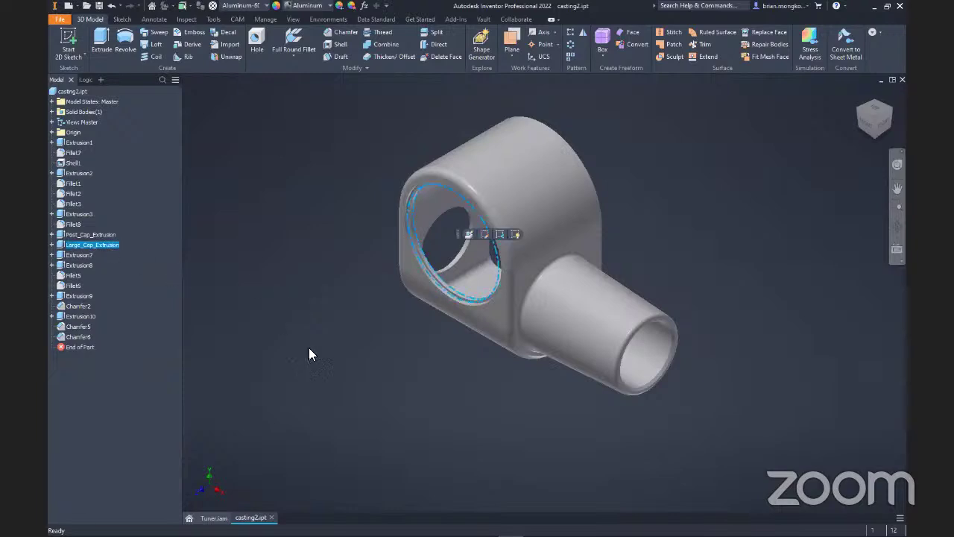
pyautogui.click(95, 234)
pyautogui.click(264, 268)
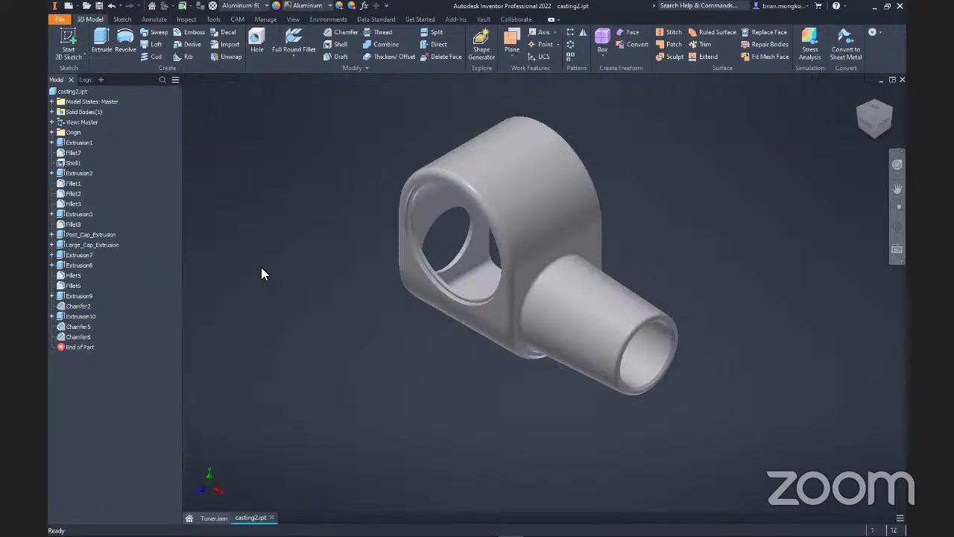
# - Examine the tapered neck extrusion on the casting and the matching button area in the Tuner.iam assembly
pyautogui.click(559, 322)
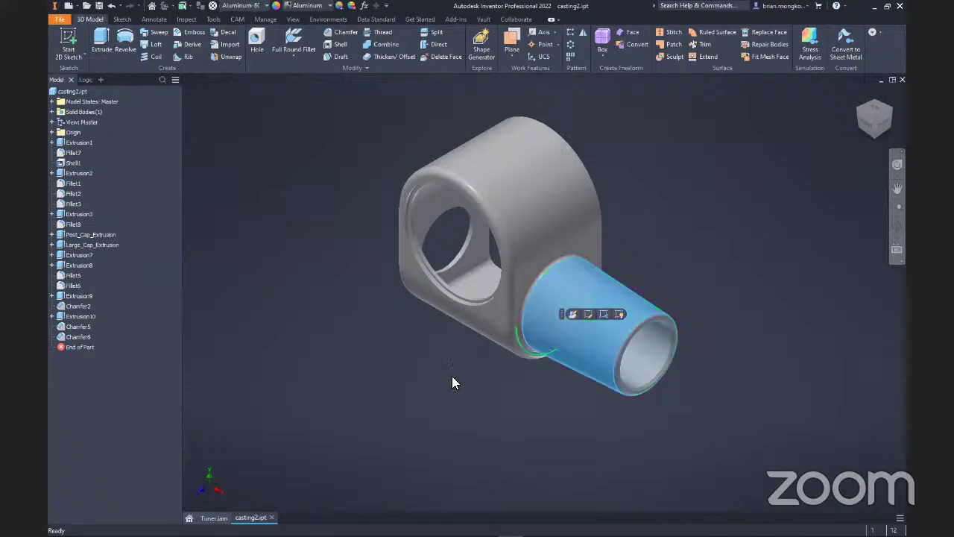
pyautogui.click(388, 385)
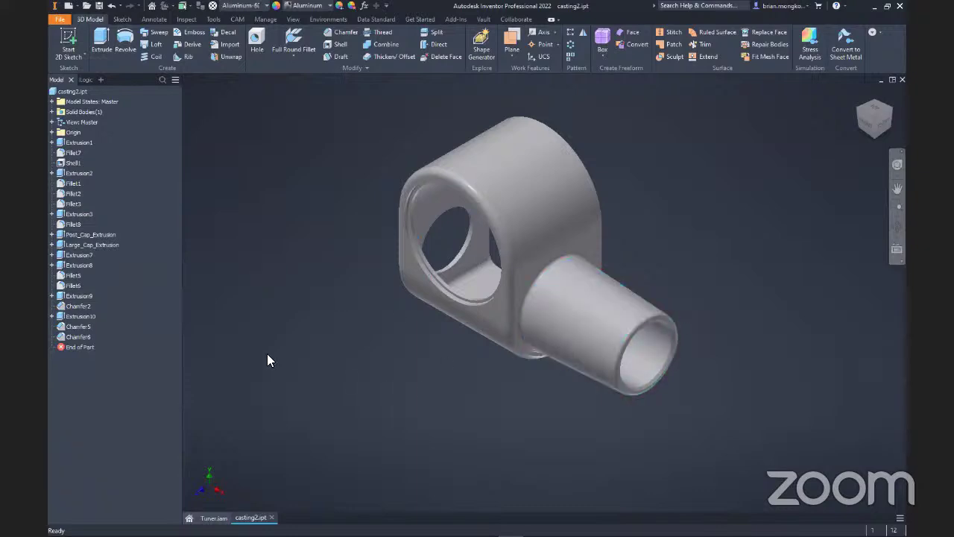
pyautogui.click(81, 265)
pyautogui.click(279, 293)
pyautogui.click(214, 519)
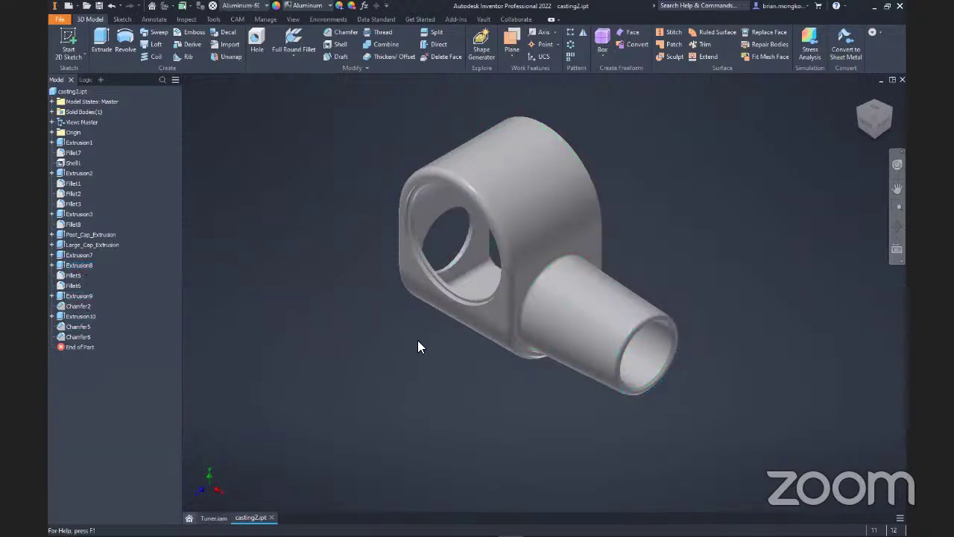
pyautogui.click(492, 425)
pyautogui.click(383, 360)
# - Rename the casting's tapered neck feature, Extrusion8, as Button_Extrusion
pyautogui.hotkey('ctrl', 'Tab')
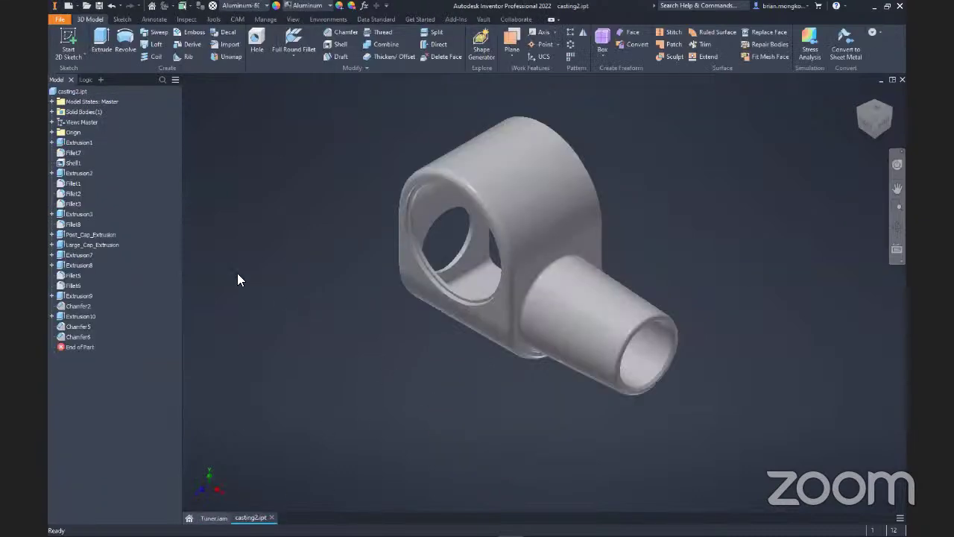
pyautogui.click(74, 263)
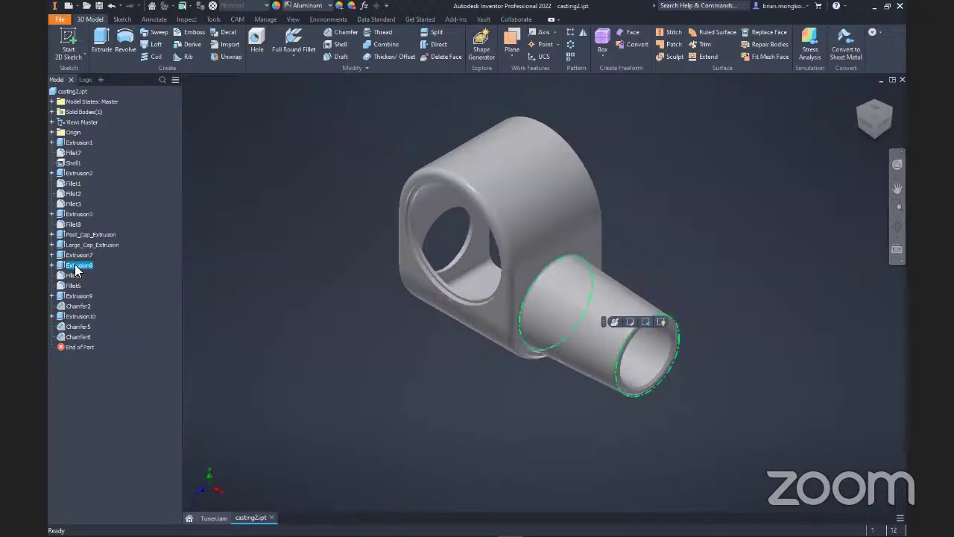
pyautogui.doubleClick(75, 264)
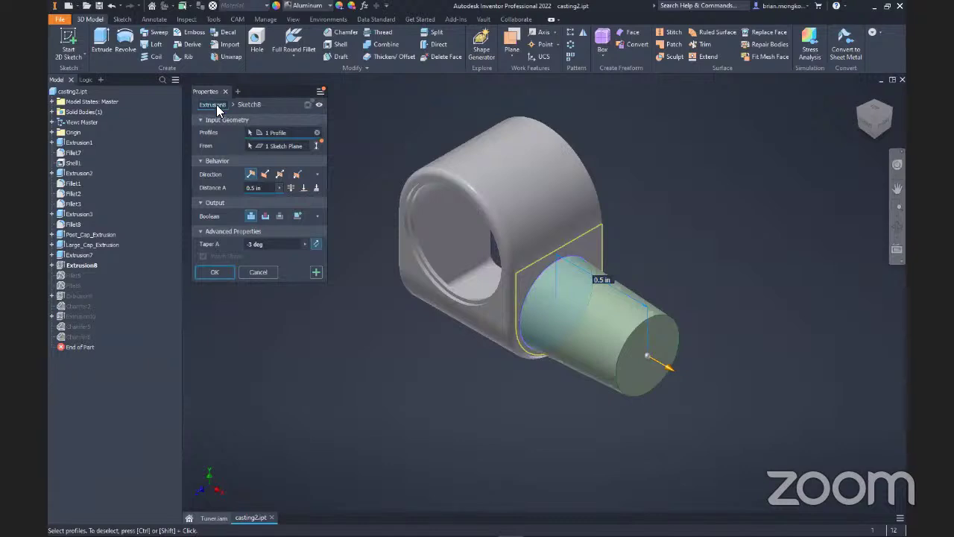
pyautogui.write('Button_Extrusion')
pyautogui.click(218, 273)
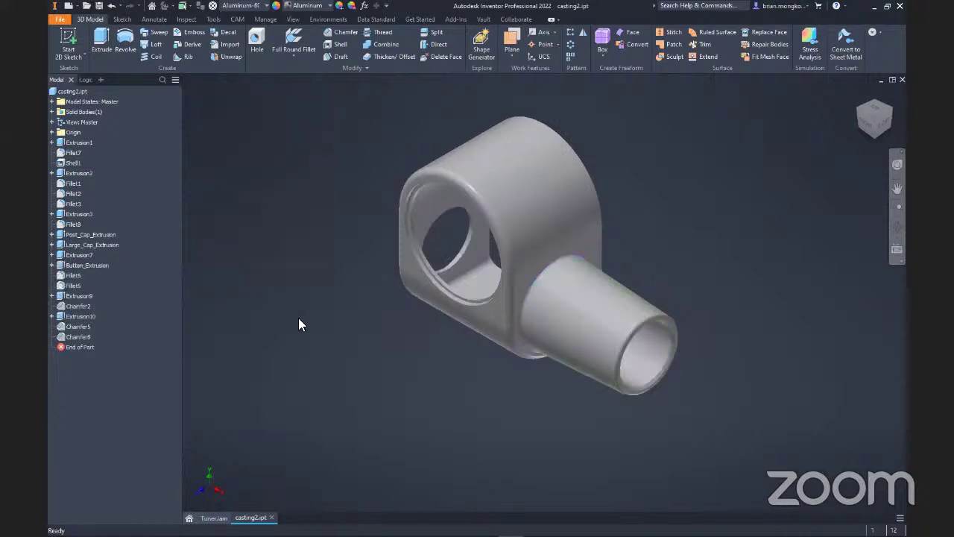
# - Rename Fillet6 at the open end of the neck as Button_Fillet_Top
pyautogui.click(73, 288)
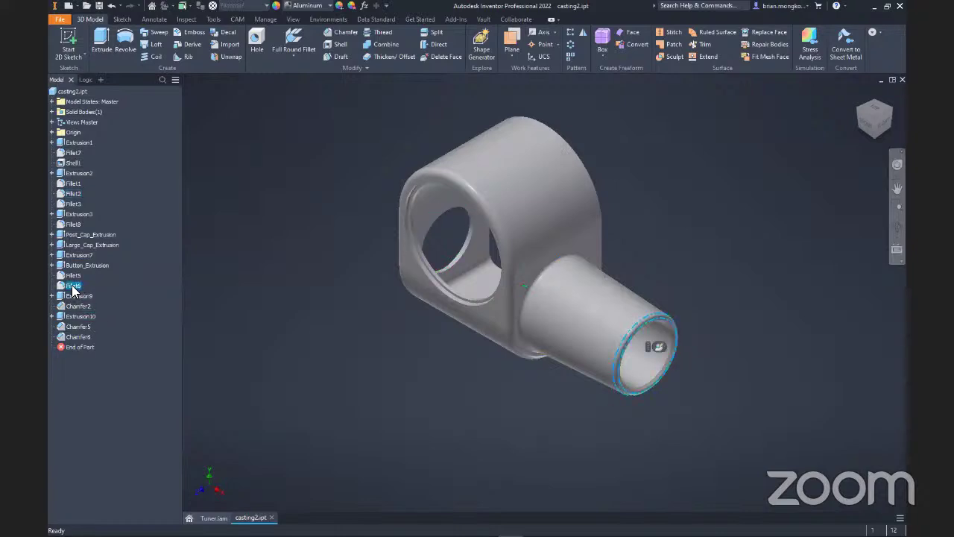
pyautogui.write('Bu')
pyautogui.press('BackSpace')
pyautogui.write('utton_Fillet_Top')
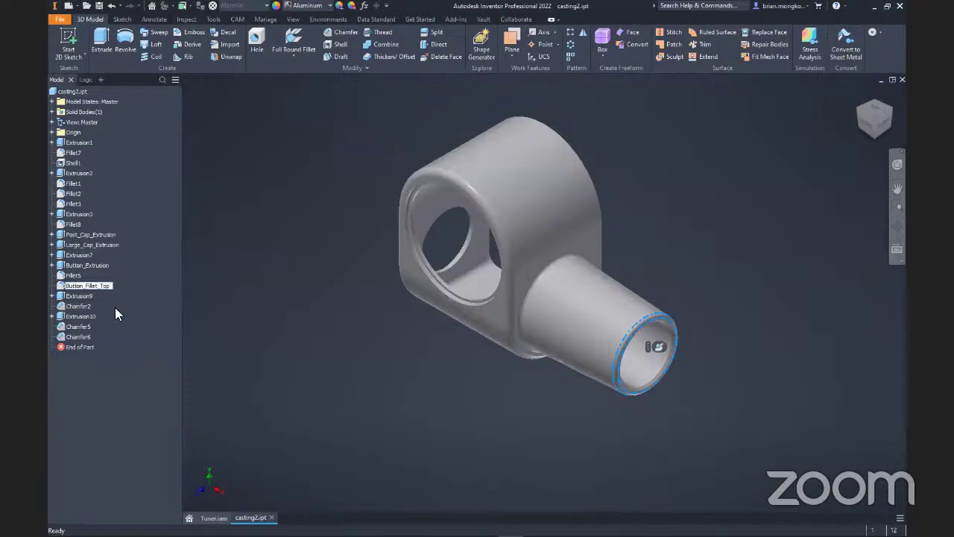
pyautogui.click(279, 315)
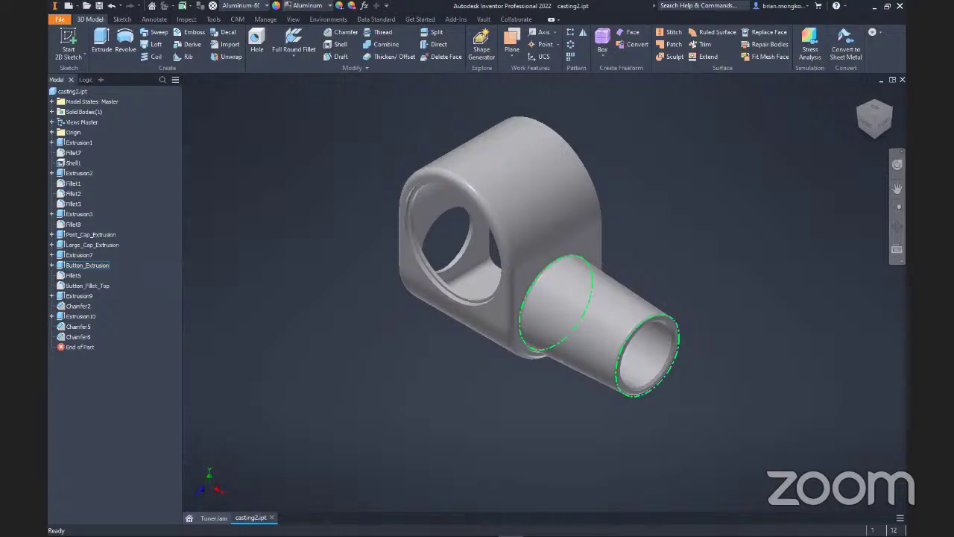
# - Rename Button_Extrusion as Button Extrusion, using a space instead of the underscore
pyautogui.doubleClick(86, 266)
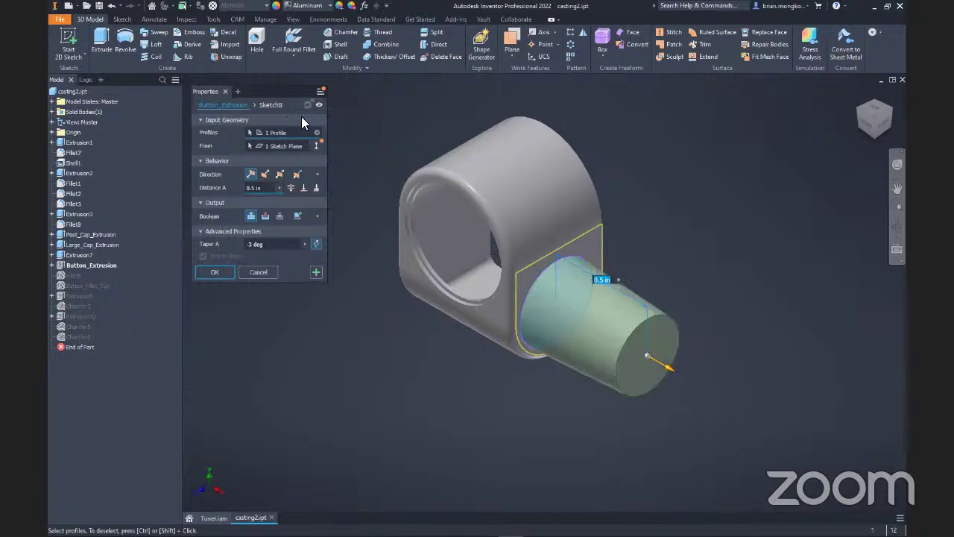
pyautogui.click(226, 91)
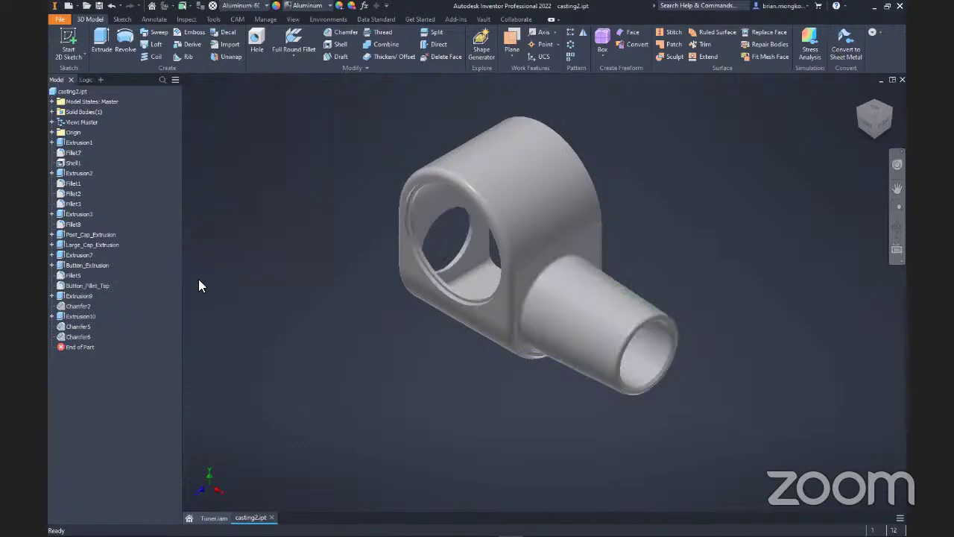
pyautogui.click(87, 266)
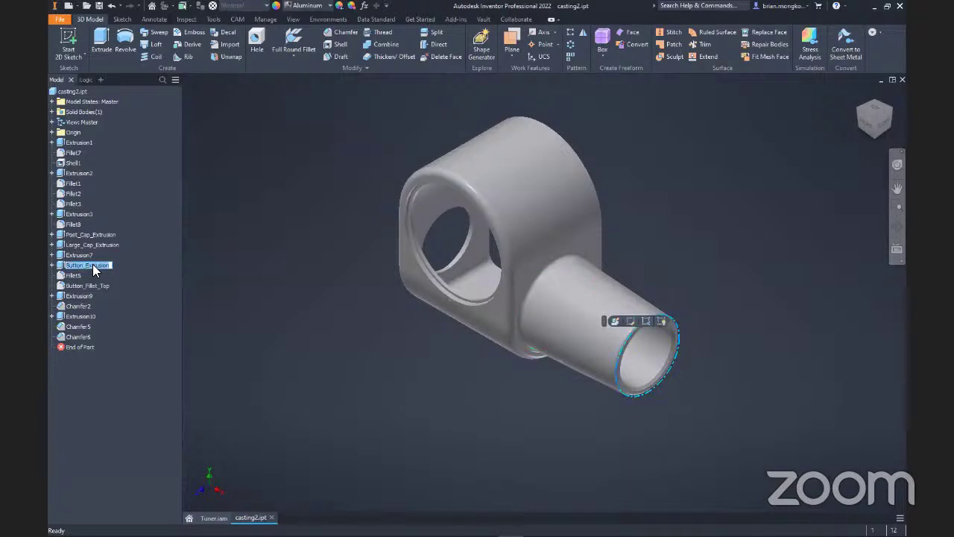
pyautogui.click(96, 268)
pyautogui.press('BackSpace')
pyautogui.click(293, 298)
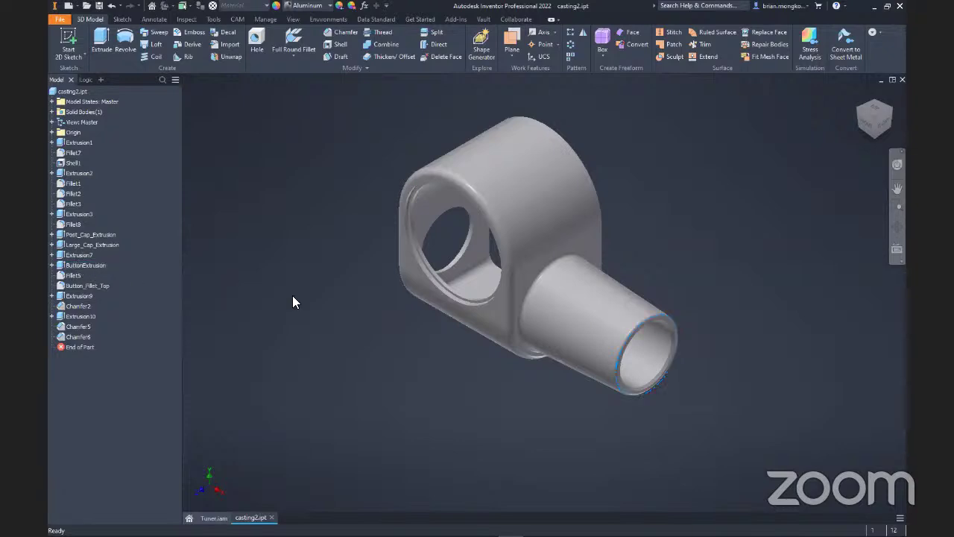
pyautogui.click(86, 265)
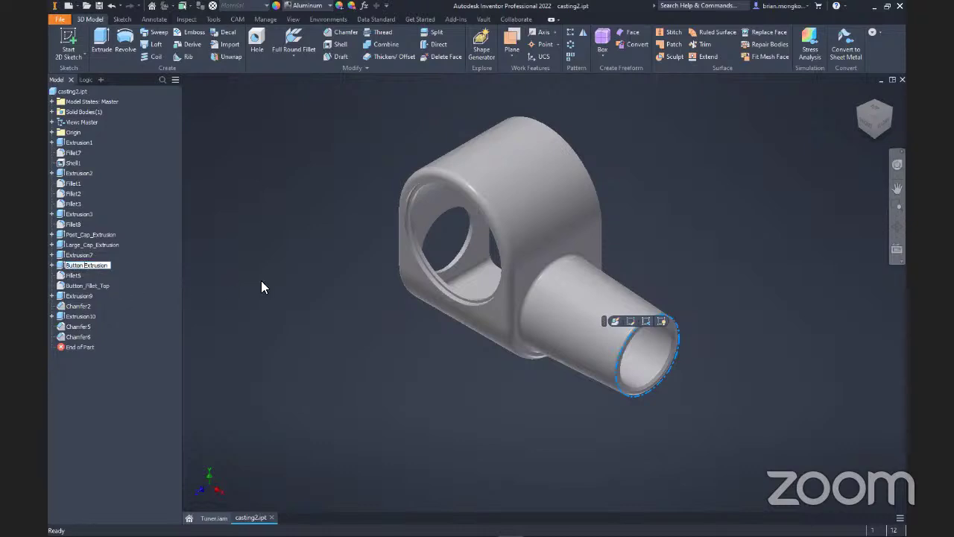
pyautogui.press('Return')
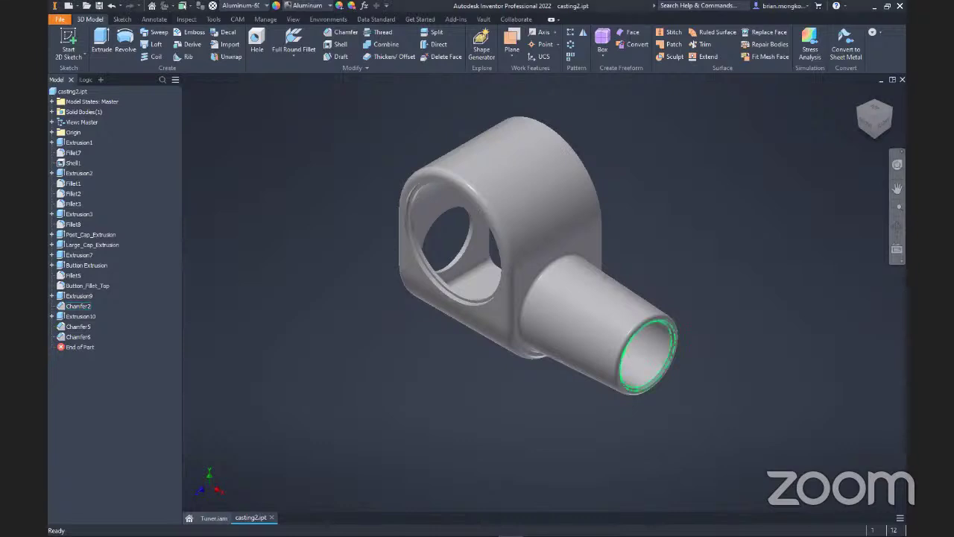
# - Show the Inventor part modeling tips slide and return to the neck of the casting in Inventor
pyautogui.hotkey('alt', 'Tab')
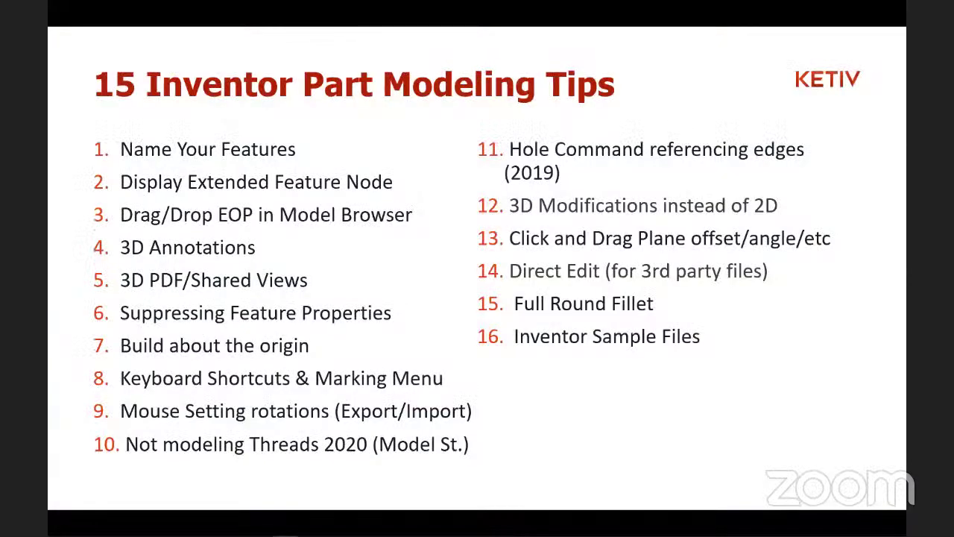
pyautogui.hotkey('alt', 'Tab')
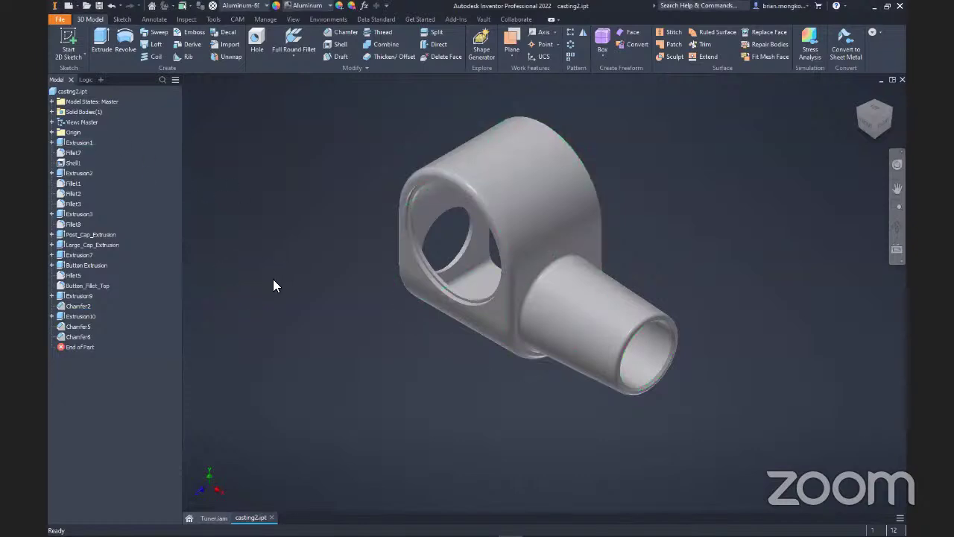
pyautogui.click(587, 328)
pyautogui.click(412, 371)
# - Turn on the part option to display extended information after feature node names in the browser, and apply it
pyautogui.click(214, 20)
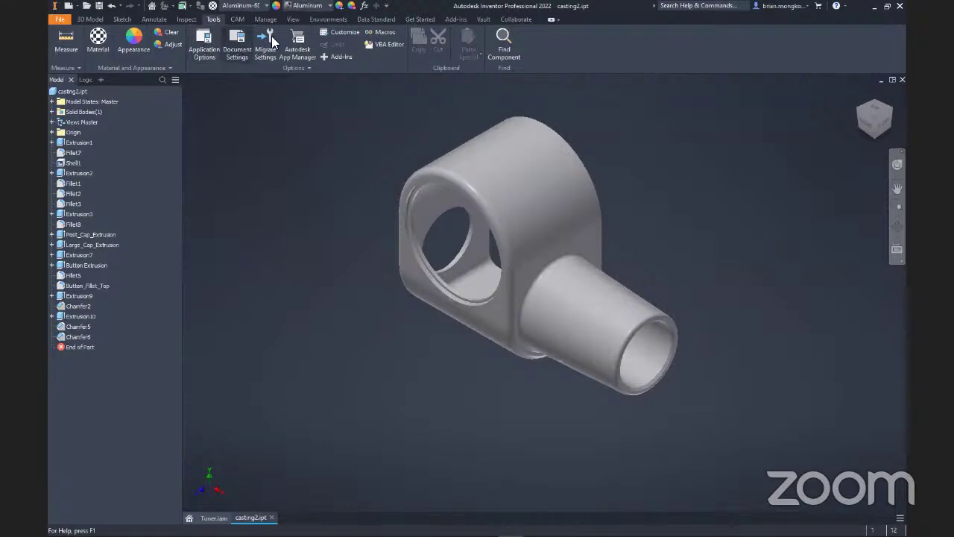
pyautogui.click(207, 51)
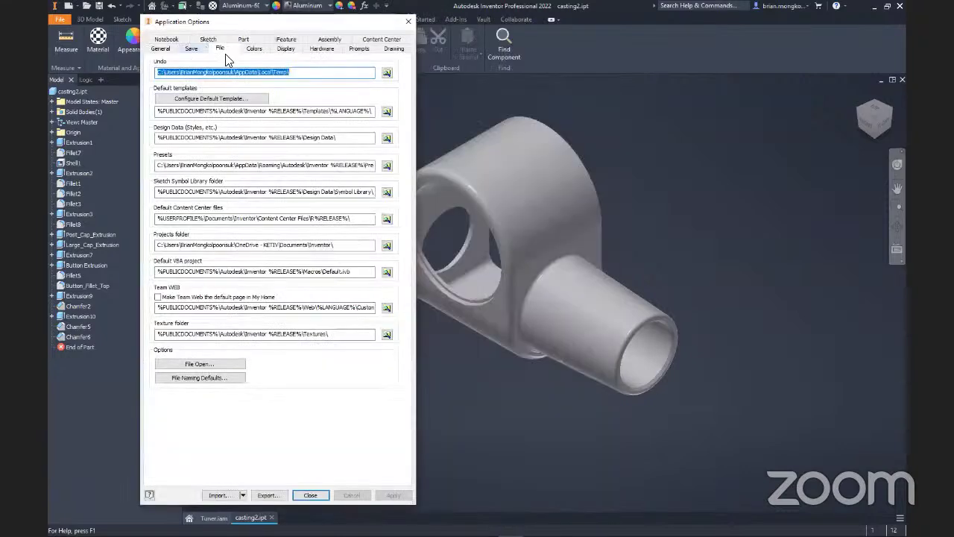
pyautogui.click(243, 41)
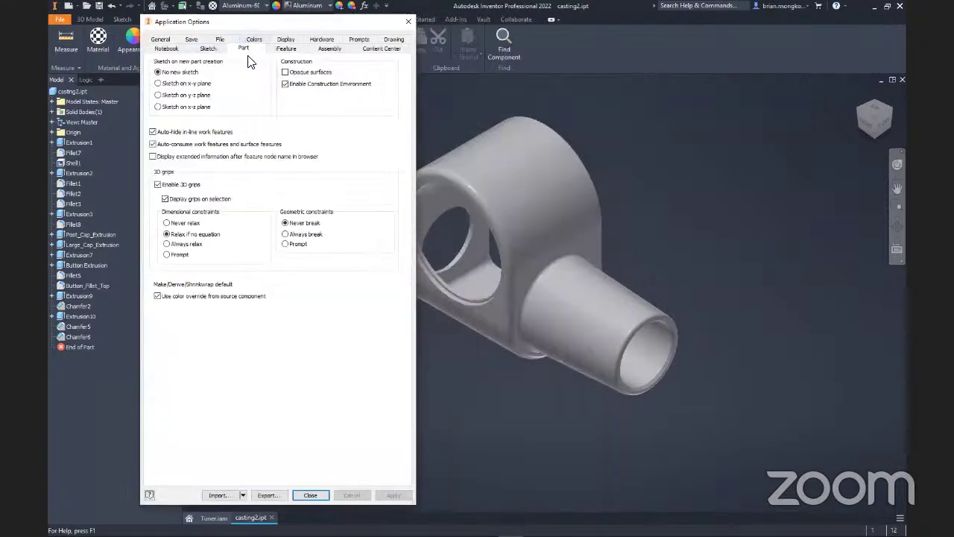
pyautogui.click(152, 156)
pyautogui.click(391, 495)
pyautogui.click(313, 496)
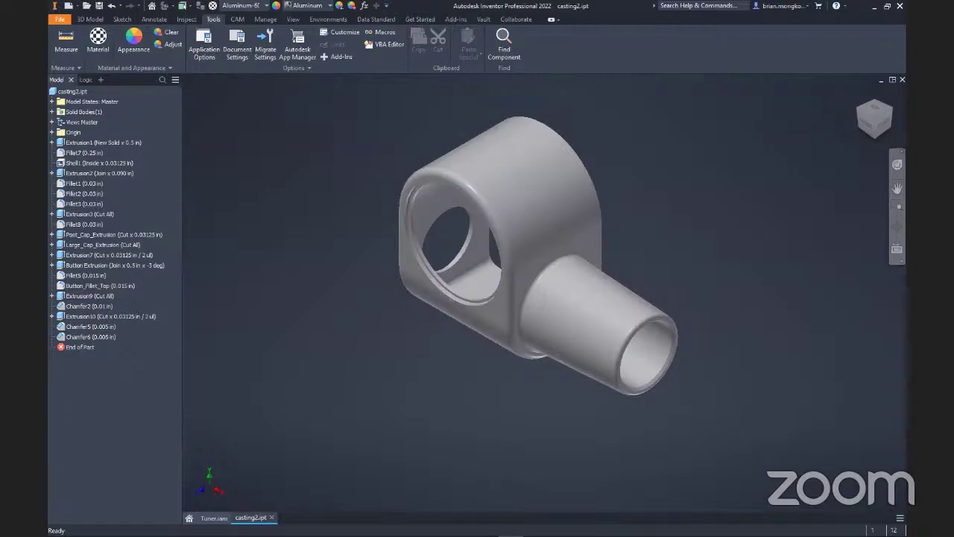
# - Show the Inventor part modeling tips slide, return to the casting in Inventor, and examine the mounting tab and its Extrusion2 feature
pyautogui.hotkey('alt', 'Tab')
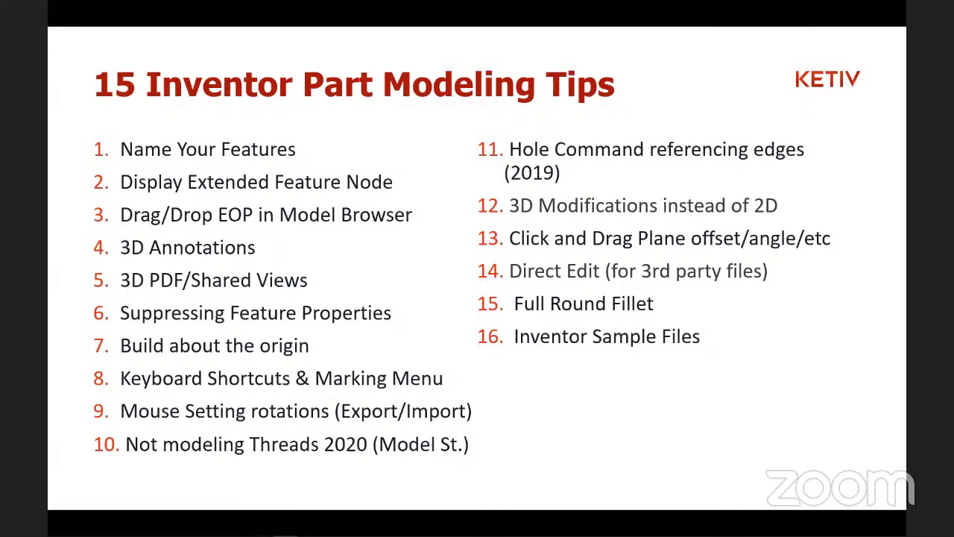
pyautogui.hotkey('alt', 'Tab')
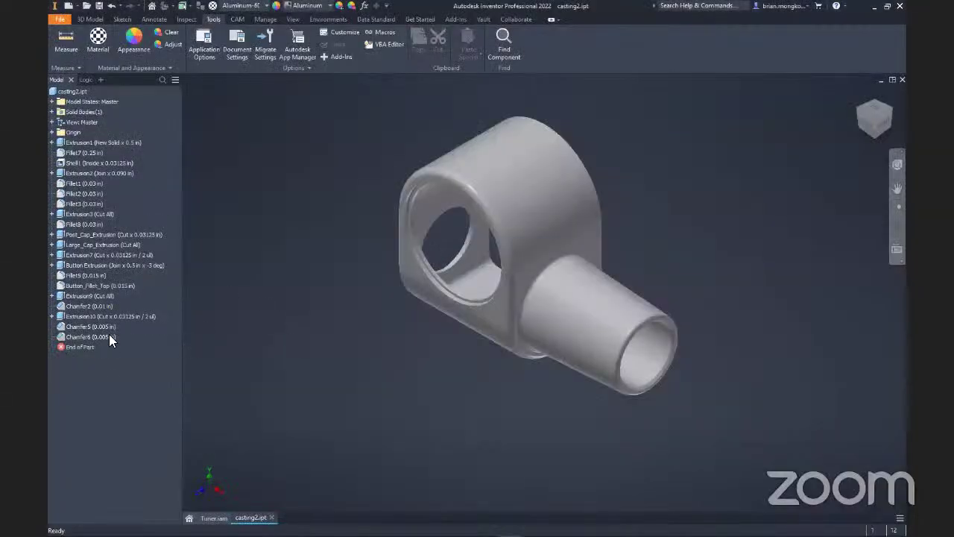
pyautogui.keyDown('shift'); pyautogui.moveTo(455, 368); pyautogui.dragTo(481, 313, button='middle'); pyautogui.keyUp('shift')
pyautogui.click(394, 343)
pyautogui.click(458, 422)
pyautogui.keyDown('shift'); pyautogui.moveTo(458, 422); pyautogui.dragTo(470, 392, button='middle'); pyautogui.keyUp('shift')
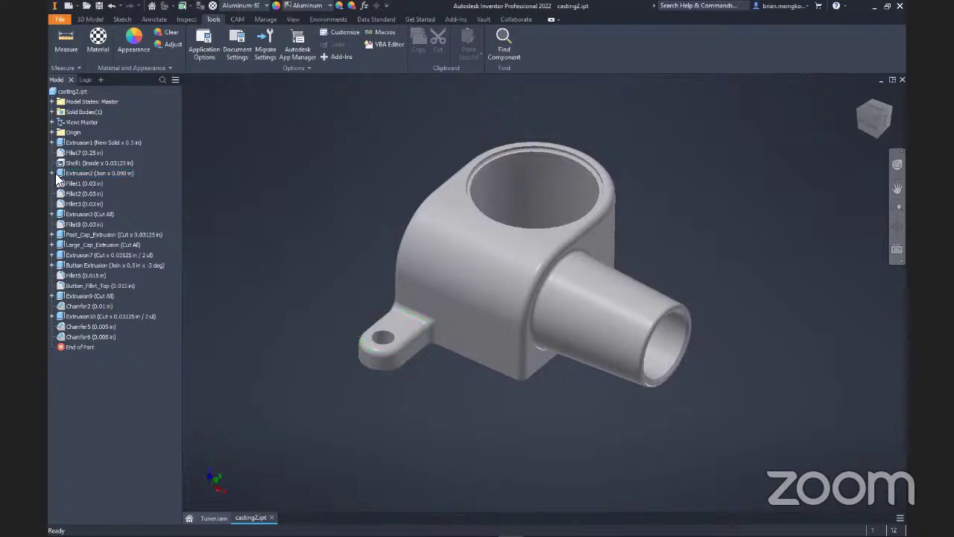
pyautogui.click(52, 173)
pyautogui.click(53, 173)
pyautogui.moveTo(276, 339); pyautogui.dragTo(308, 345, button='middle')
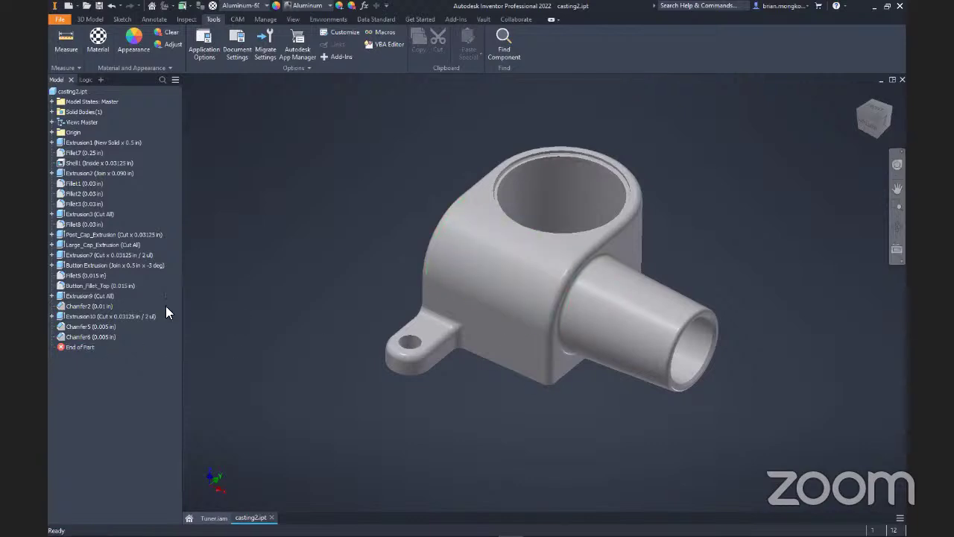
# - Widen the mounting tab's profile in Sketch2 with the part rolled back to Extrusion2, and move End of Part back below the last feature
pyautogui.moveTo(87, 347); pyautogui.dragTo(88, 179)
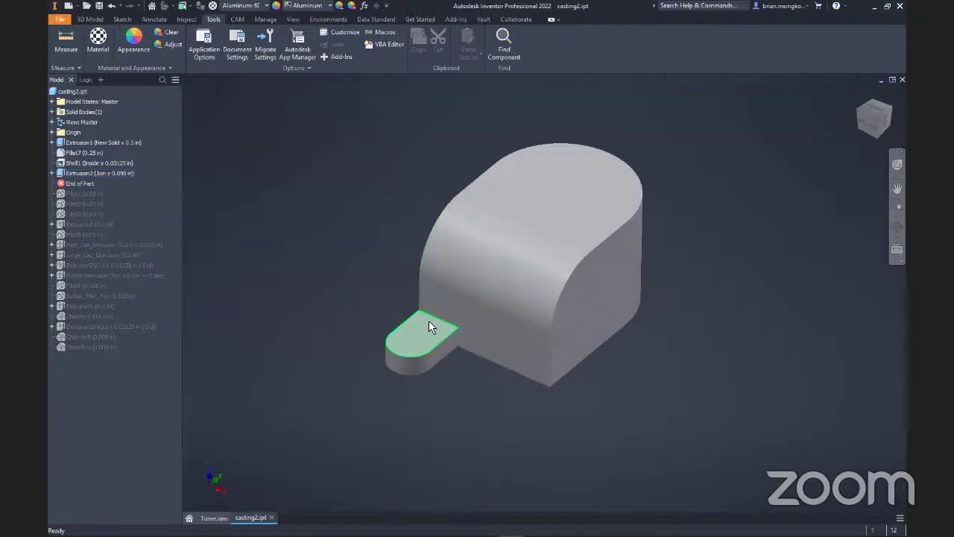
pyautogui.click(52, 173)
pyautogui.click(81, 183)
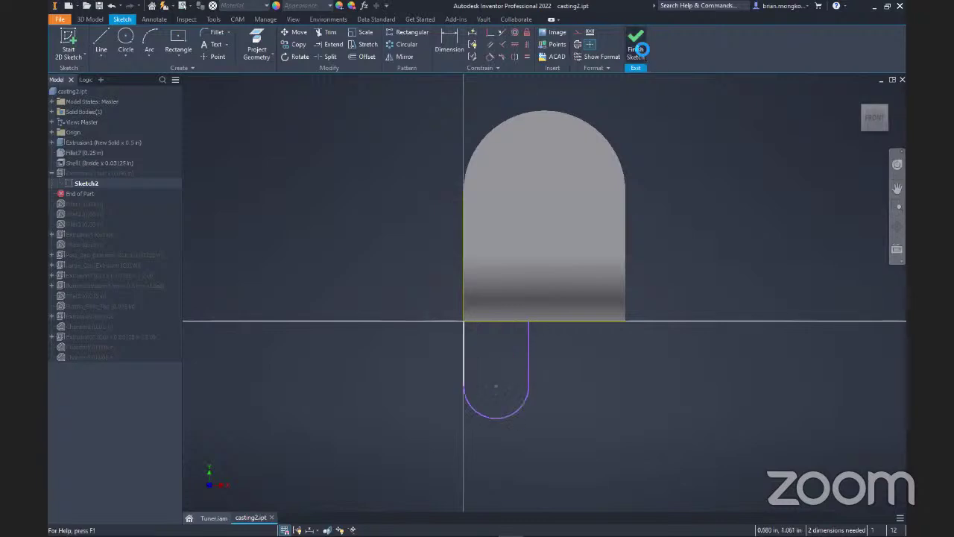
pyautogui.click(639, 50)
pyautogui.moveTo(80, 194); pyautogui.dragTo(102, 356)
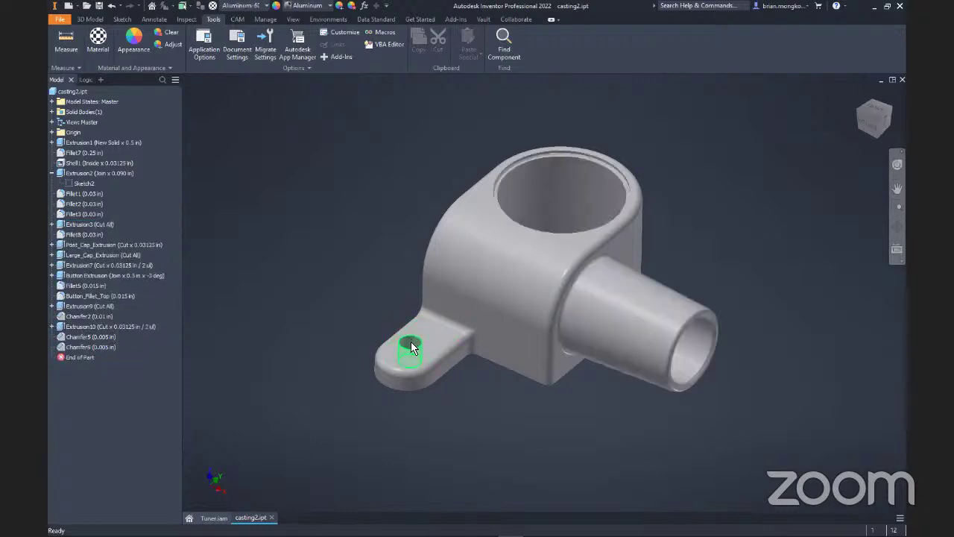
# - Roll End of Part back to just below Extrusion3 and delete the .094 position dimension of the hole circle in Sketch3
pyautogui.moveTo(84, 357)
pyautogui.mouseDown()
pyautogui.moveTo(85, 222)
pyautogui.moveTo(74, 235)
pyautogui.mouseUp()
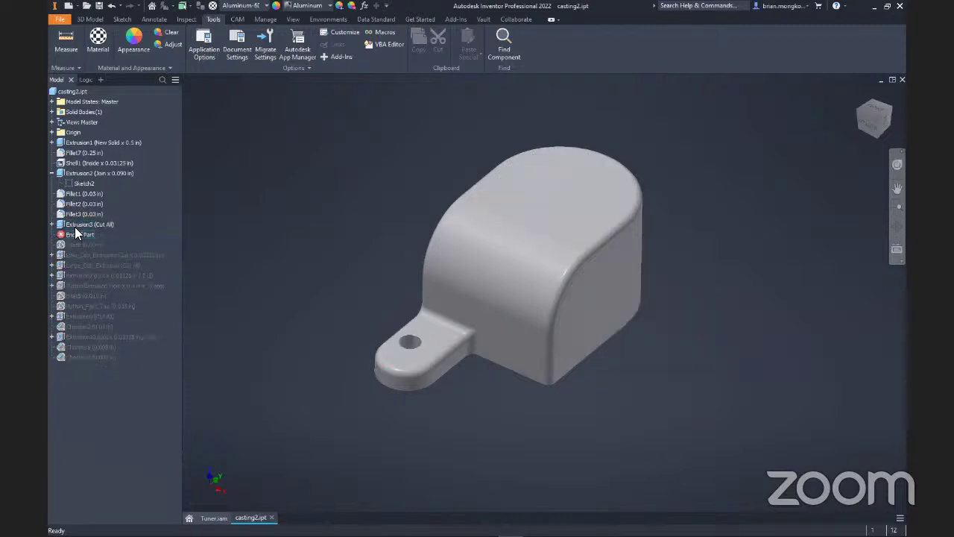
pyautogui.click(51, 224)
pyautogui.click(82, 234)
pyautogui.doubleClick(81, 236)
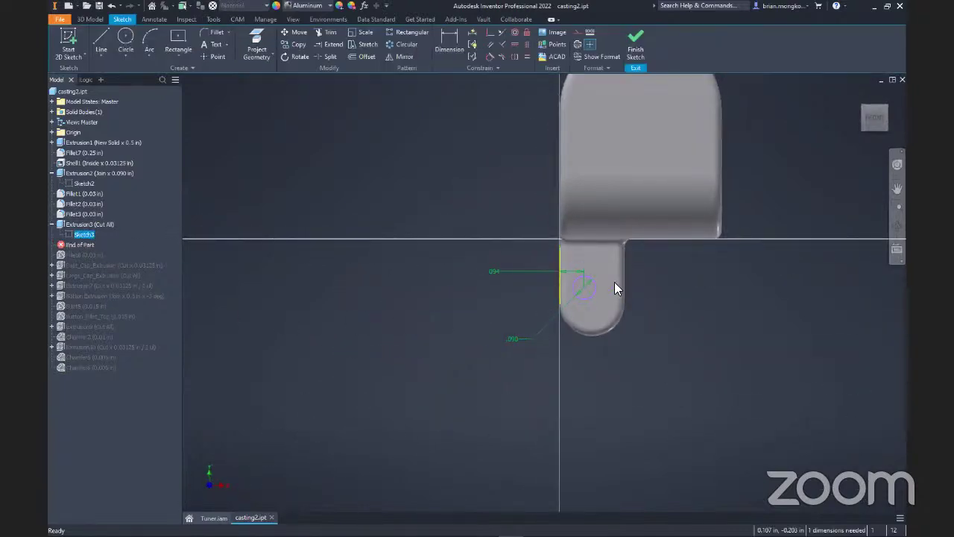
pyautogui.scroll(3, 615, 281)
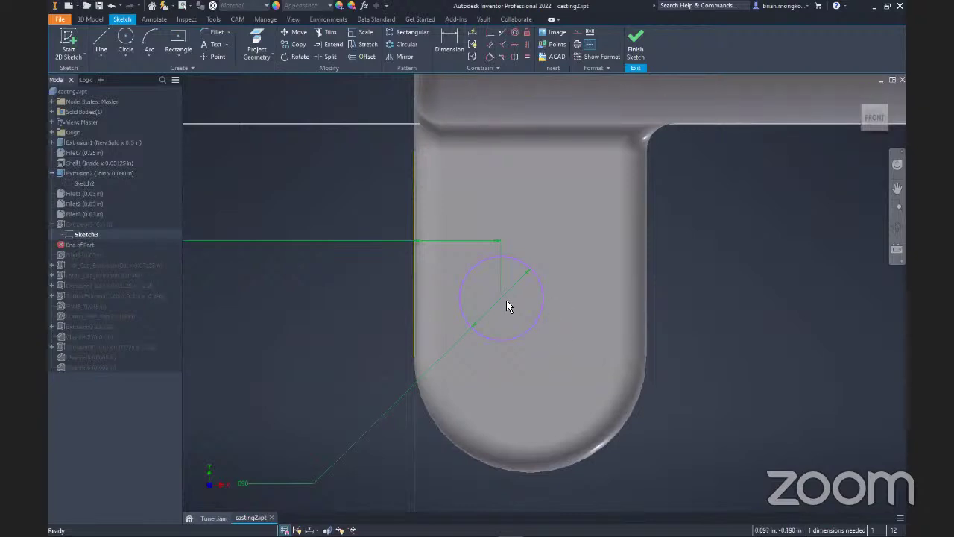
pyautogui.scroll(-5, 493, 301)
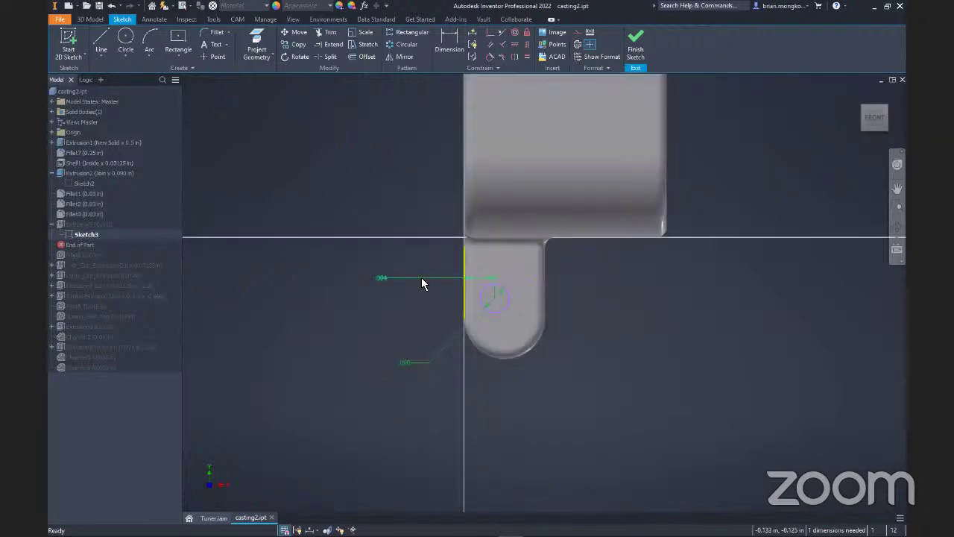
pyautogui.press('Delete')
pyautogui.scroll(3, 497, 302)
pyautogui.moveTo(597, 369); pyautogui.dragTo(582, 358, button='middle')
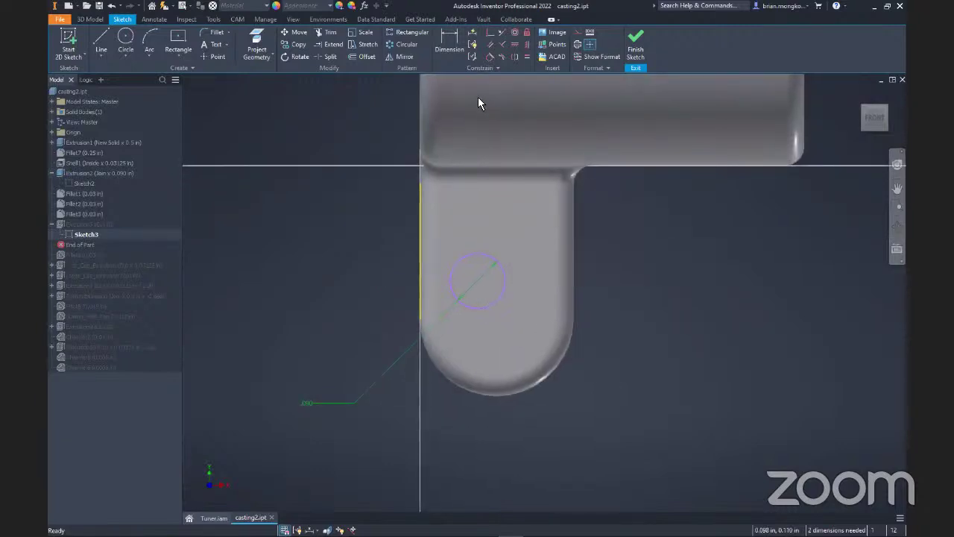
# - Make the hole circle concentric with the mounting tab's rounded end, finish the sketch, and move End of Part below the last feature
pyautogui.click(515, 33)
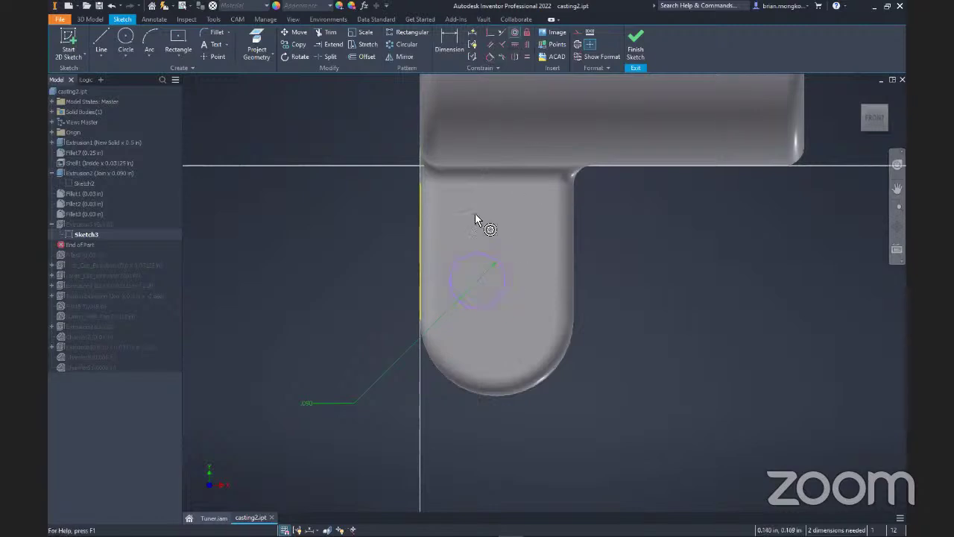
pyautogui.click(471, 384)
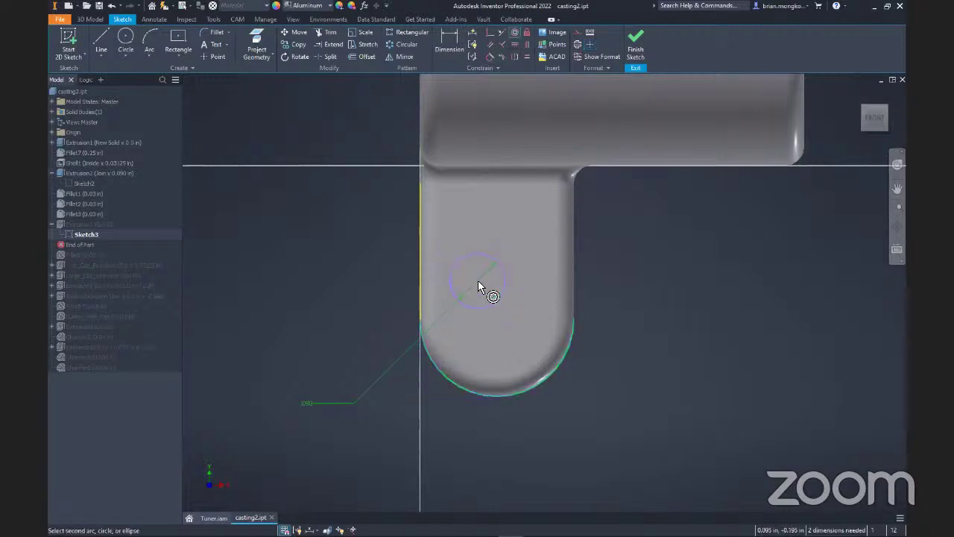
pyautogui.click(491, 304)
pyautogui.click(636, 43)
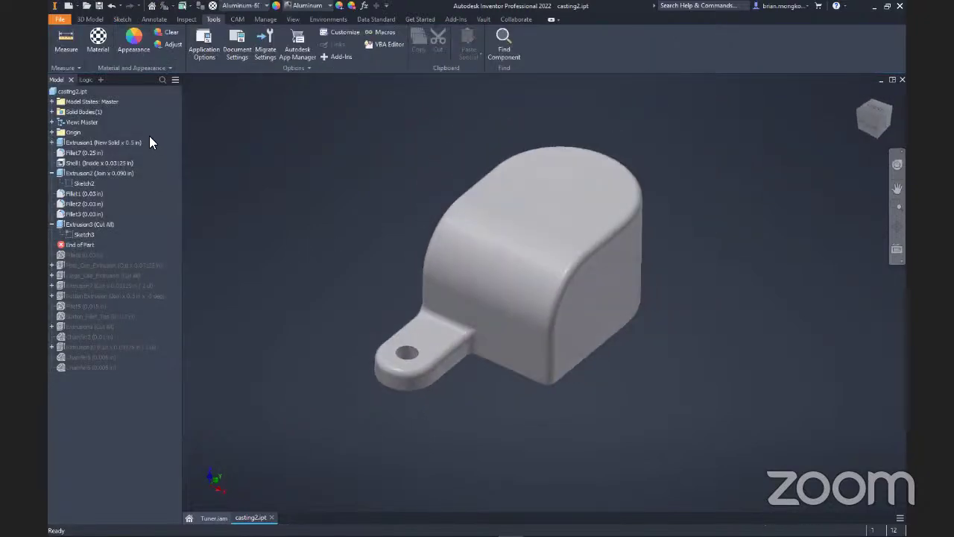
pyautogui.moveTo(82, 250); pyautogui.dragTo(88, 369)
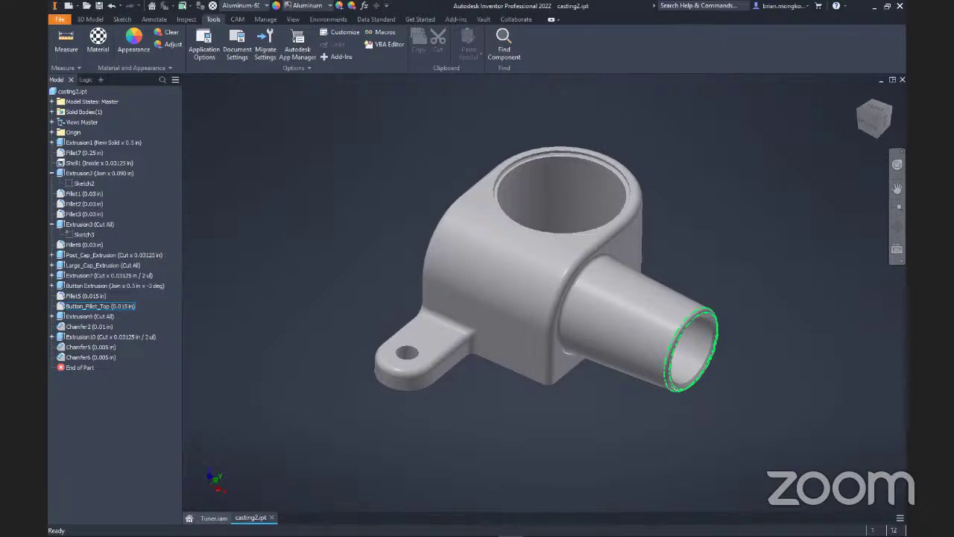
# - Show the part modeling tips slide, return to the casting in Inventor, and bring up the 3D annotation tools
pyautogui.hotkey('alt', 'Tab')
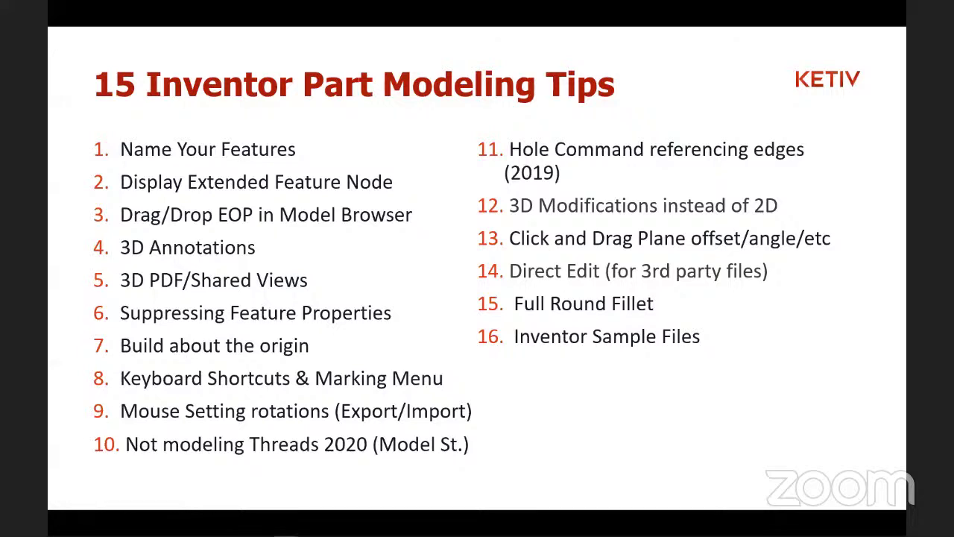
pyautogui.hotkey('alt', 'Tab')
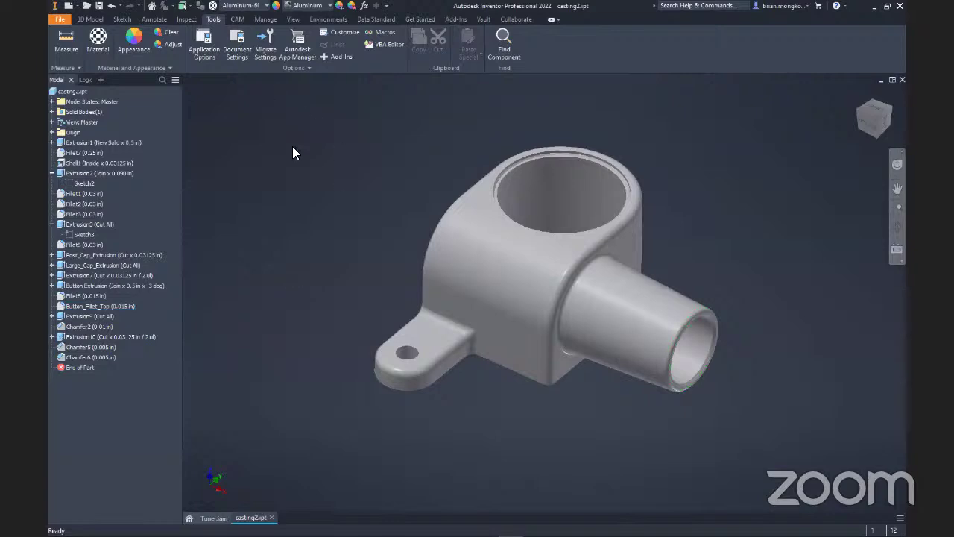
pyautogui.moveTo(395, 258); pyautogui.dragTo(358, 243, button='middle')
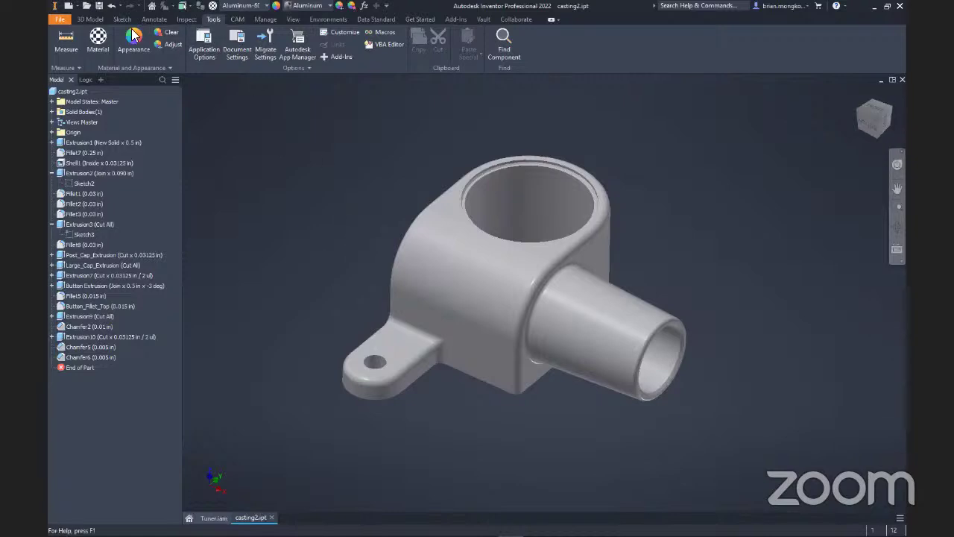
pyautogui.click(99, 19)
pyautogui.click(154, 19)
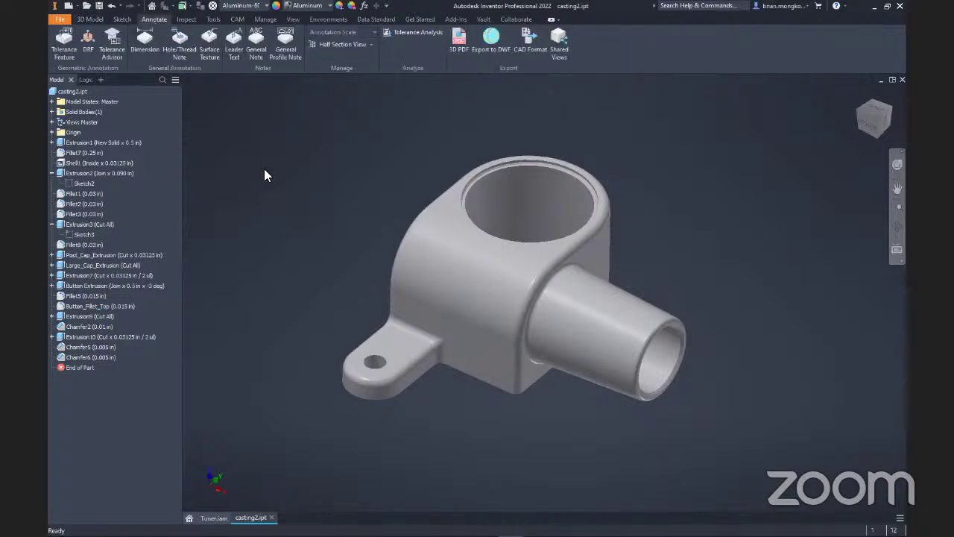
pyautogui.moveTo(272, 170); pyautogui.dragTo(303, 192, button='middle')
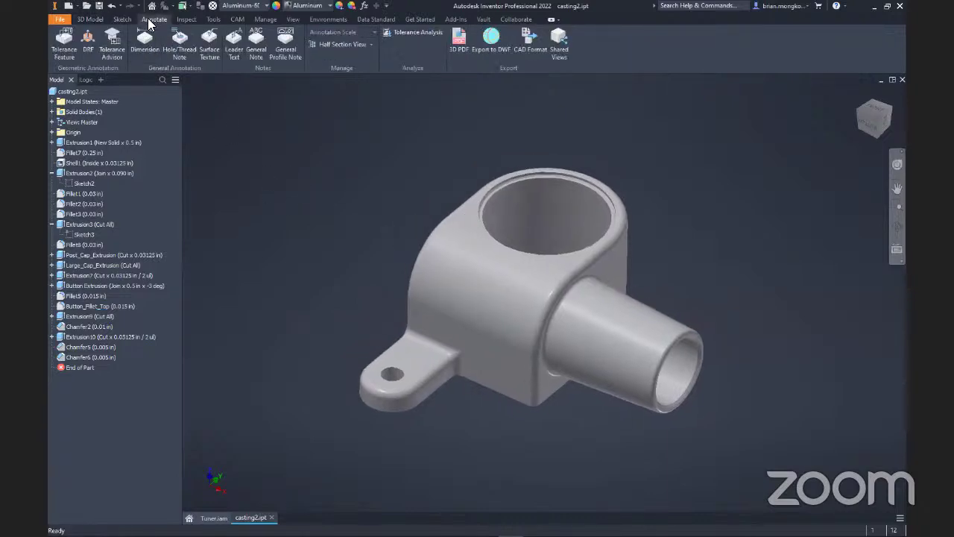
# - Add a 3D linear dimension annotation between the two straight side edges around the large round opening
pyautogui.click(144, 41)
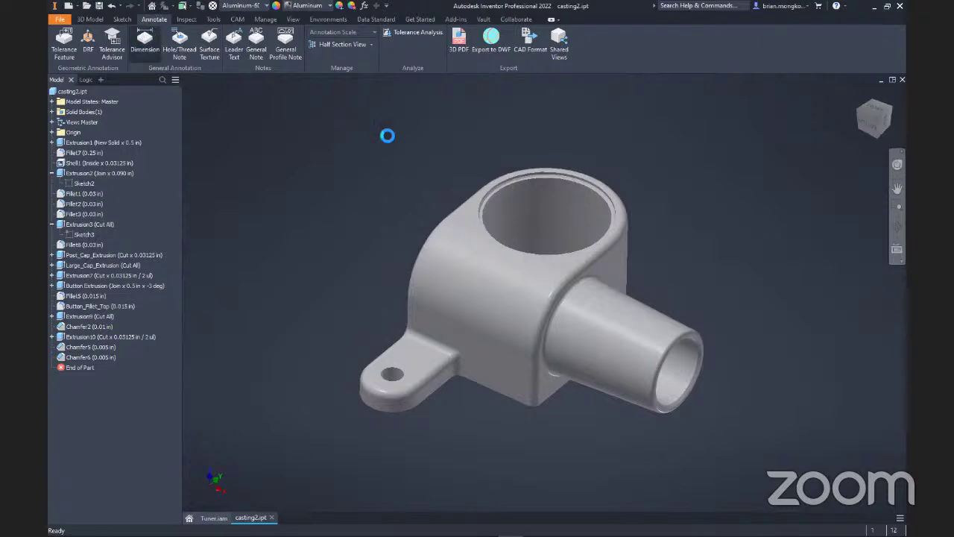
pyautogui.click(457, 213)
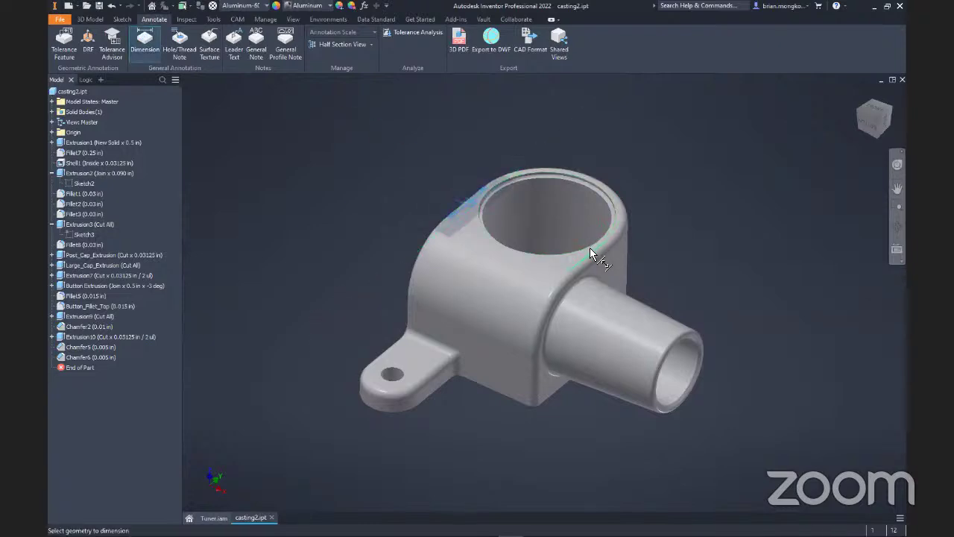
pyautogui.click(591, 251)
pyautogui.click(667, 167)
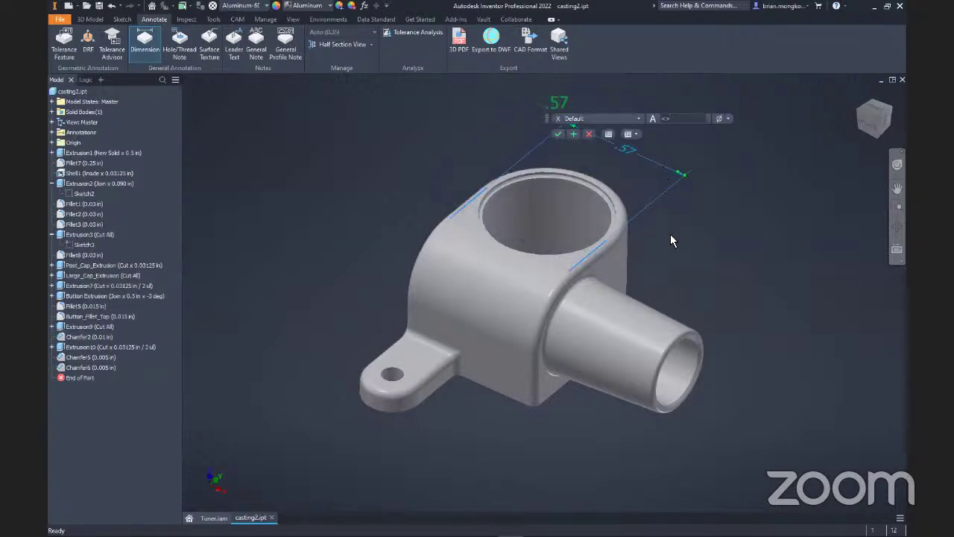
pyautogui.click(557, 134)
pyautogui.scroll(-3, 689, 239)
pyautogui.scroll(4, 696, 241)
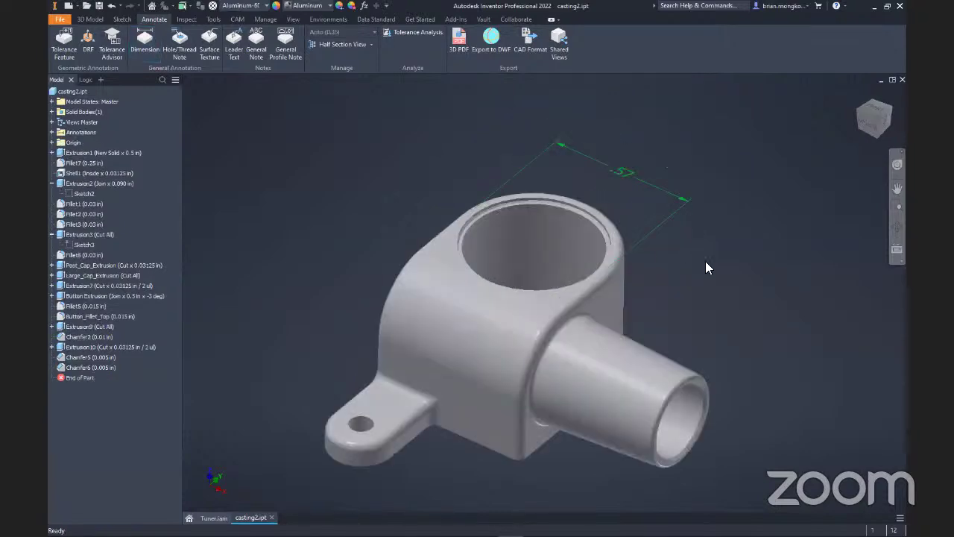
# - Add a 3D diameter dimension annotation to the circular edge at the neck's open end
pyautogui.click(145, 39)
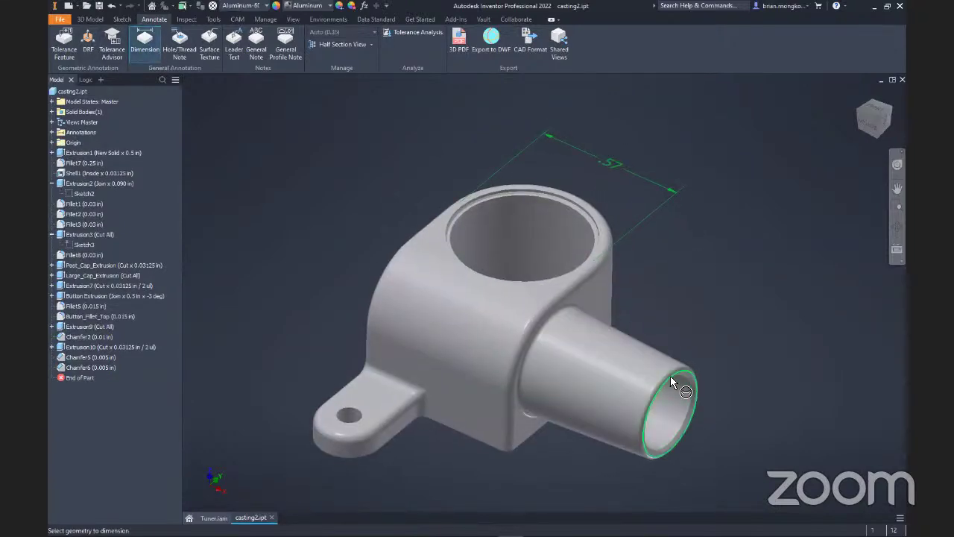
pyautogui.click(691, 380)
pyautogui.click(733, 362)
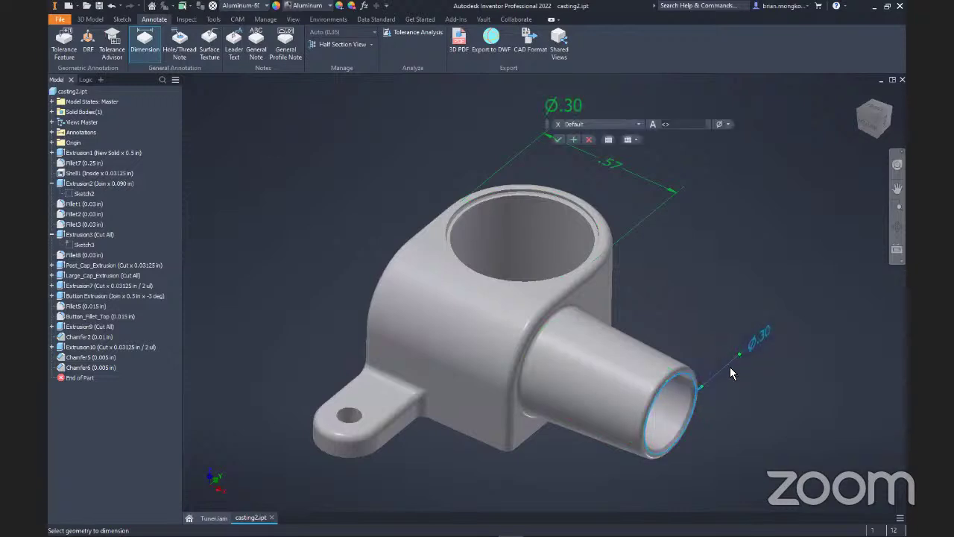
pyautogui.click(556, 139)
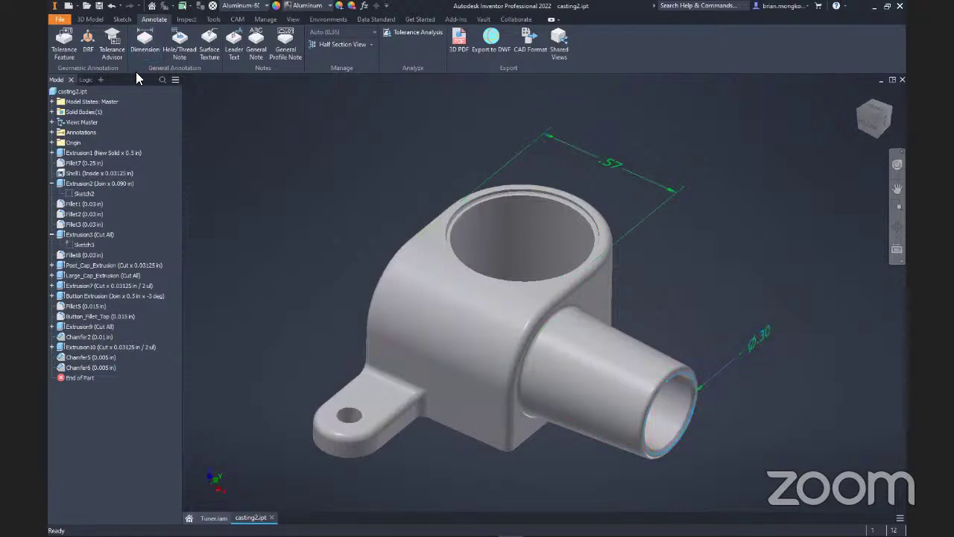
# - Add a 3D diameter dimension annotation to the hole in the mounting tab
pyautogui.press('d')
pyautogui.click(346, 406)
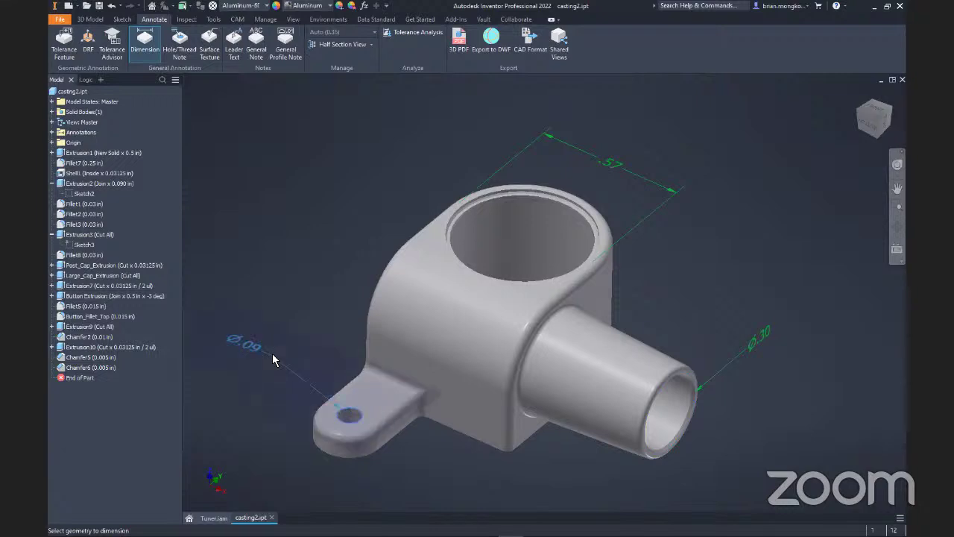
pyautogui.click(290, 353)
pyautogui.click(558, 139)
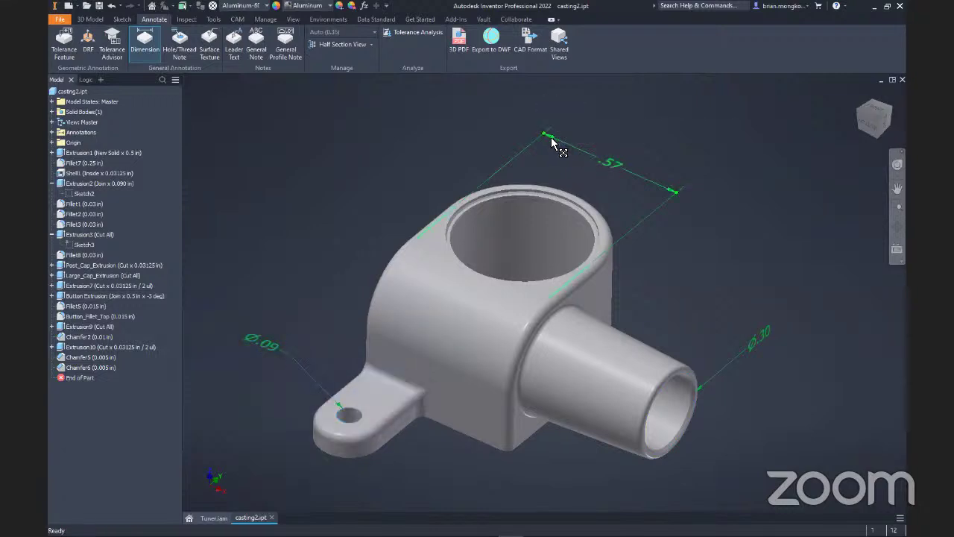
pyautogui.moveTo(304, 322); pyautogui.dragTo(332, 306, button='middle')
pyautogui.moveTo(316, 229); pyautogui.dragTo(303, 235, button='middle')
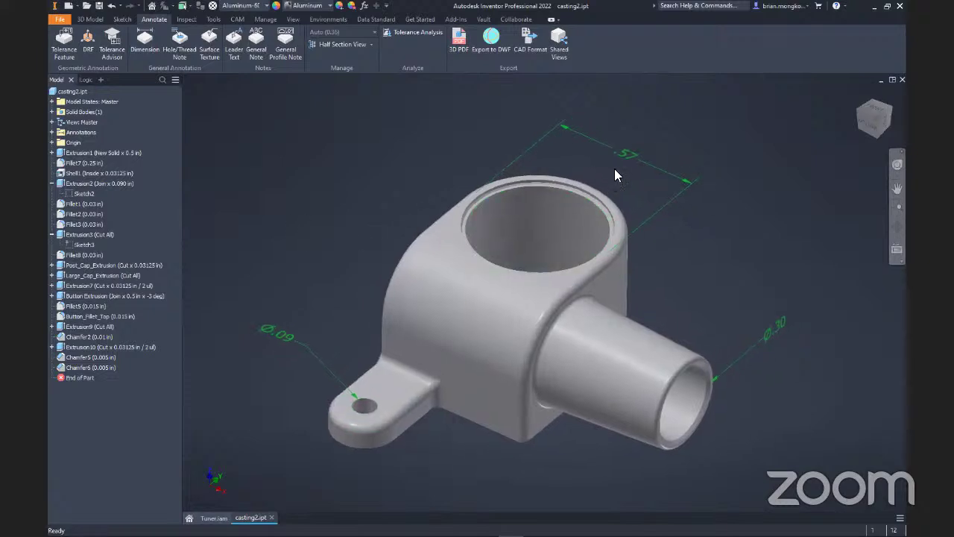
# - Try to change the annotation plane of the linear dimension across the large round opening
pyautogui.click(631, 155)
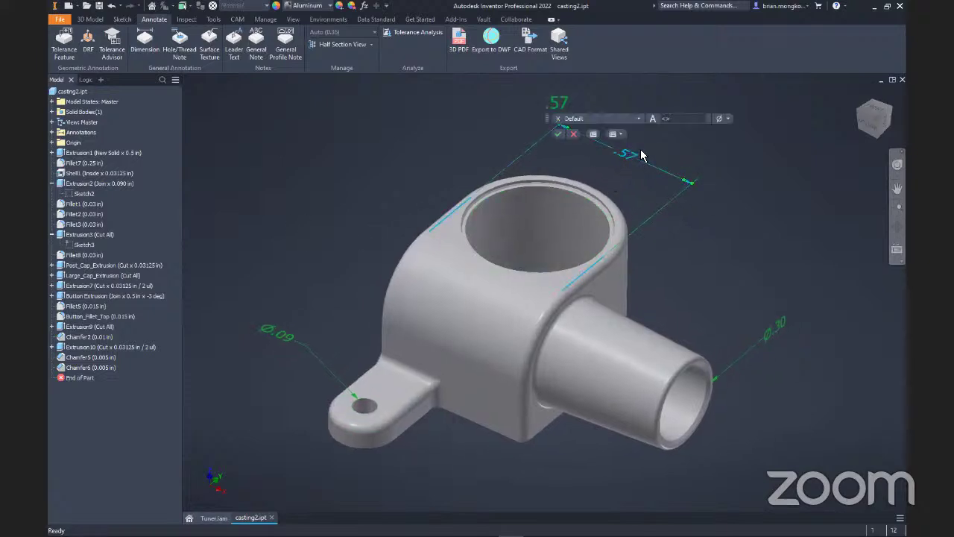
pyautogui.click(558, 134)
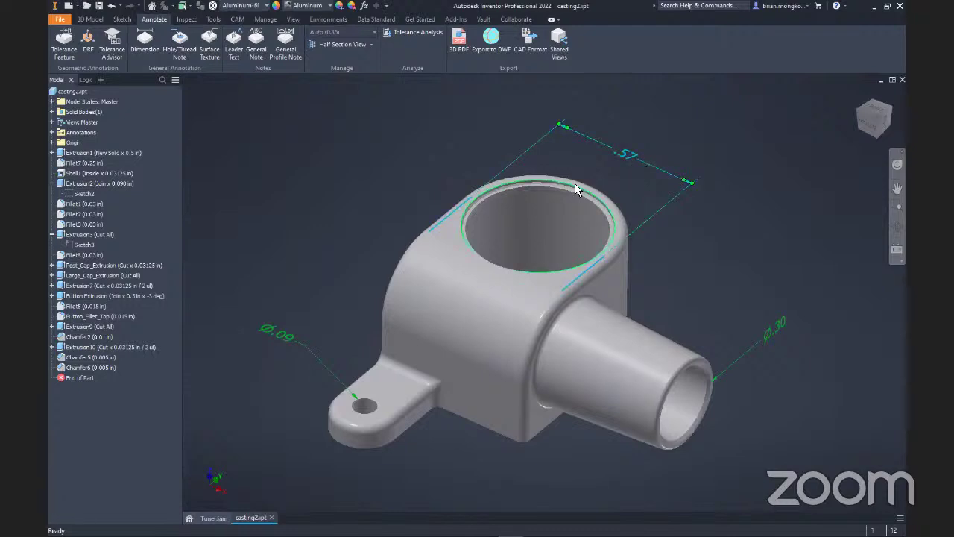
pyautogui.click(52, 132)
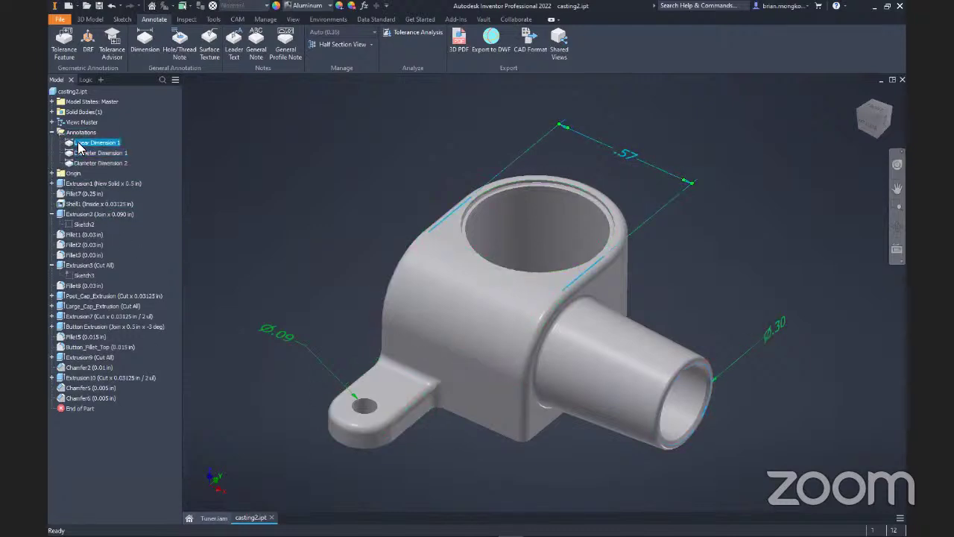
pyautogui.rightClick(80, 147)
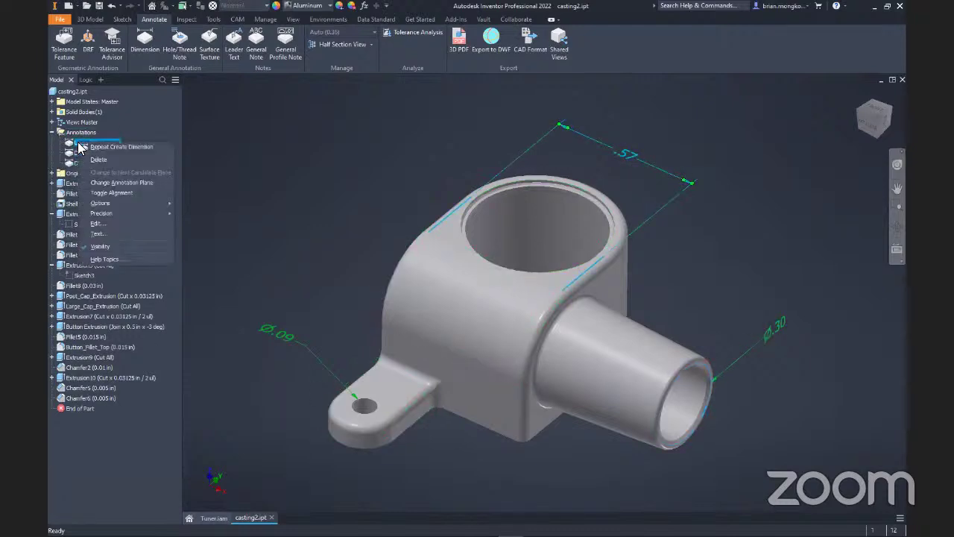
pyautogui.click(124, 183)
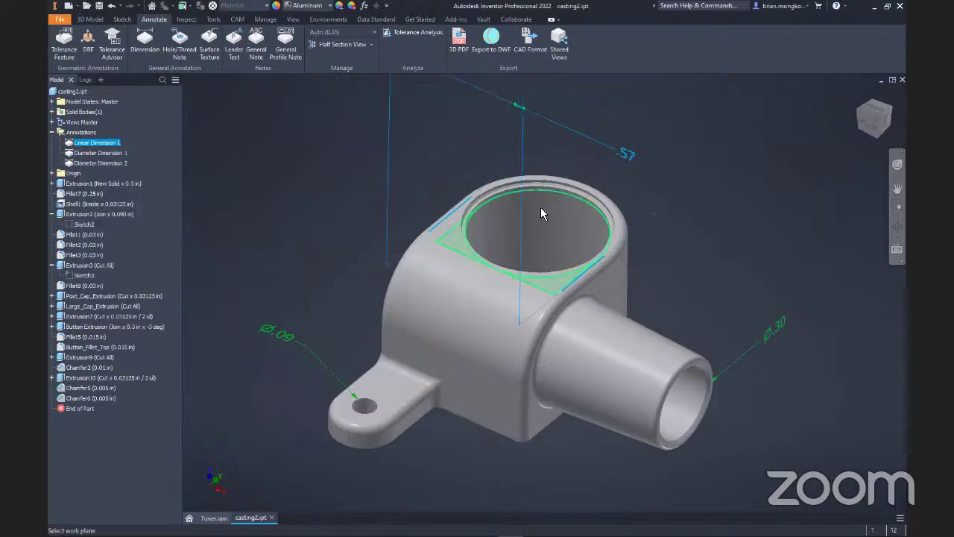
pyautogui.scroll(3, 341, 250)
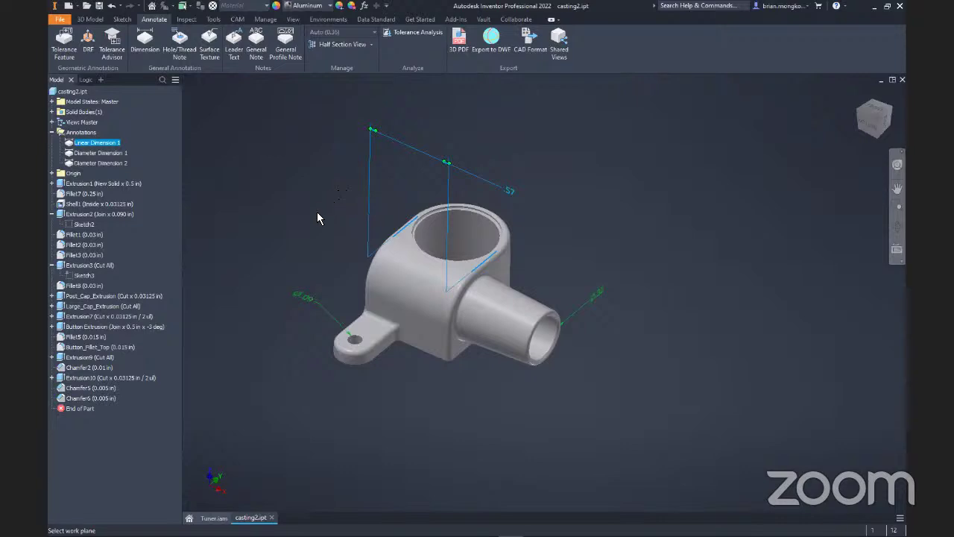
pyautogui.click(317, 212)
# - Change the annotation plane of the linear dimension across the round opening to the flat body face above the mounting tab
pyautogui.click(82, 146)
pyautogui.rightClick(82, 147)
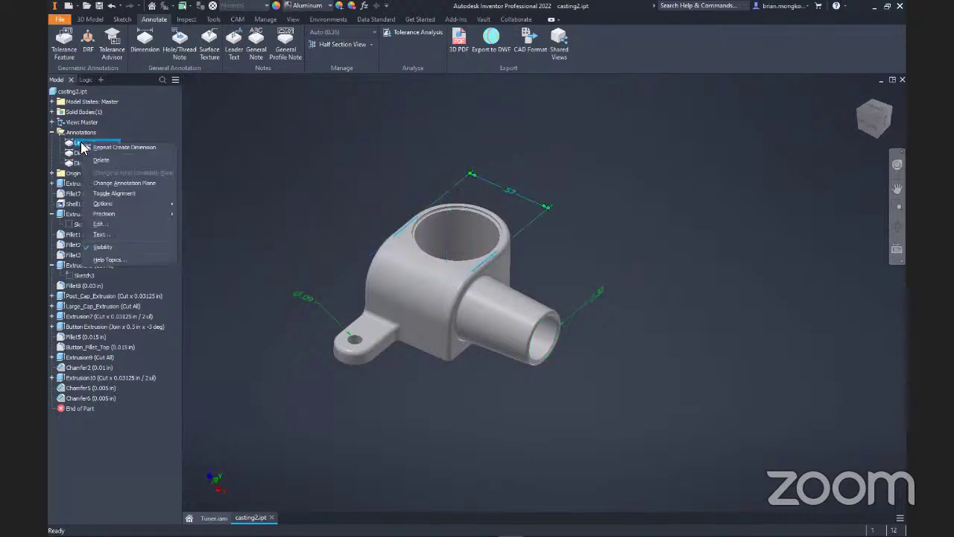
pyautogui.click(117, 184)
pyautogui.click(432, 328)
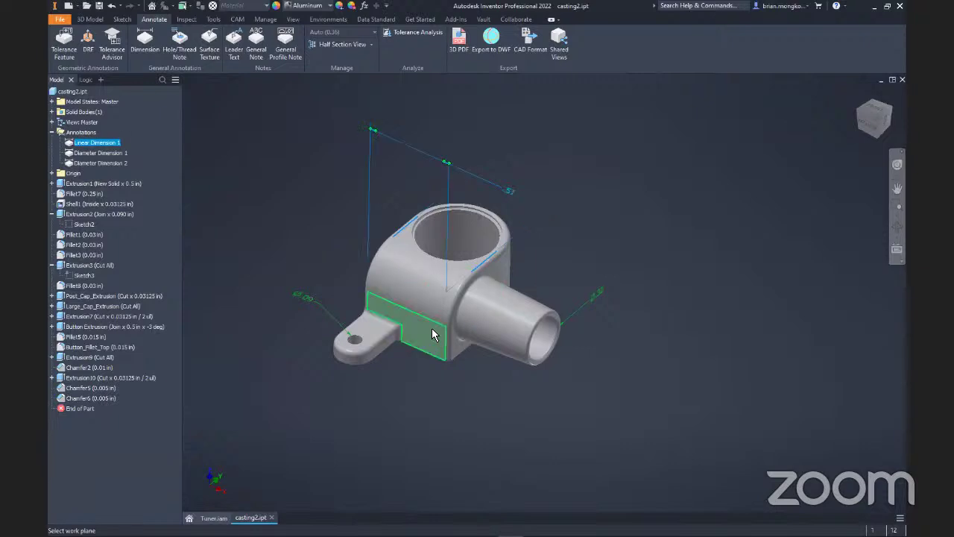
pyautogui.click(299, 241)
pyautogui.moveTo(399, 224); pyautogui.dragTo(430, 241, button='middle')
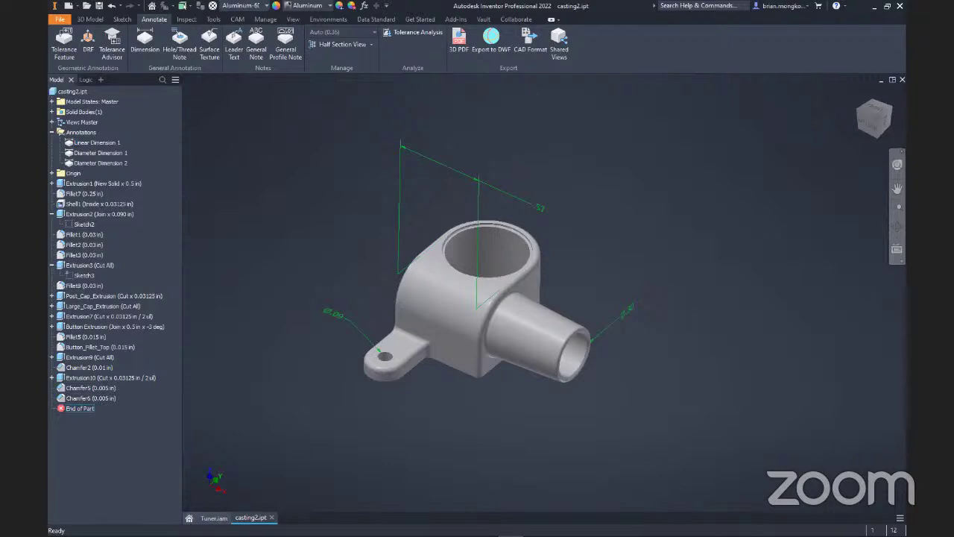
# - Show the part modeling tips slide and return to the annotated casting in Inventor
pyautogui.hotkey('alt', 'Tab')
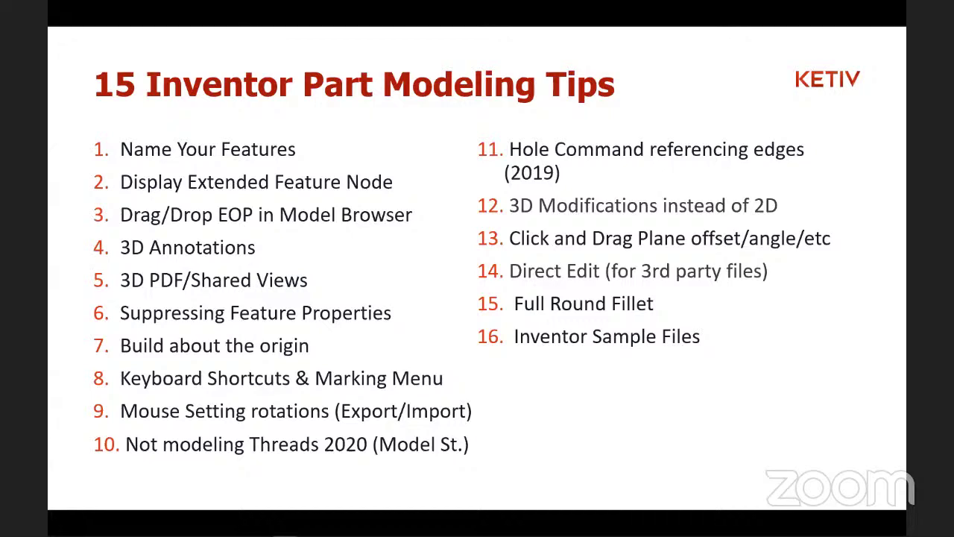
pyautogui.hotkey('alt', 'Tab')
pyautogui.scroll(3, 365, 242)
pyautogui.scroll(-2, 373, 257)
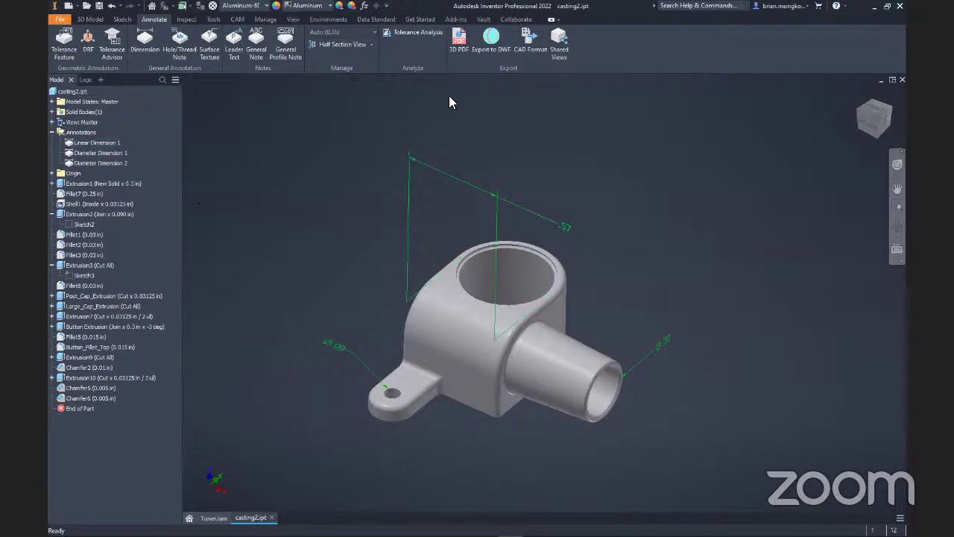
# - Publish the annotated casting as a 3D PDF with the Master design view, overwriting the existing casting2 (Master).pdf
pyautogui.click(464, 45)
pyautogui.moveTo(436, 117); pyautogui.dragTo(426, 121)
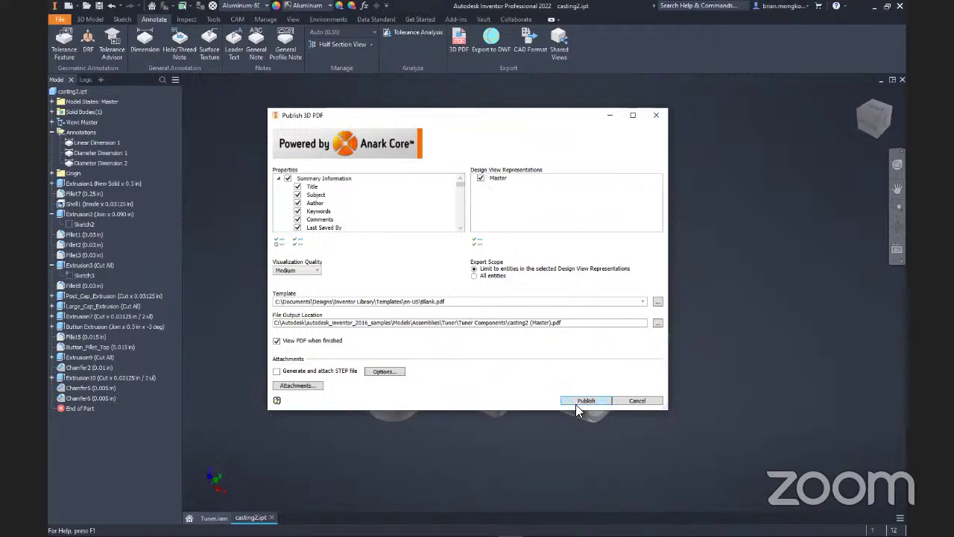
pyautogui.click(598, 402)
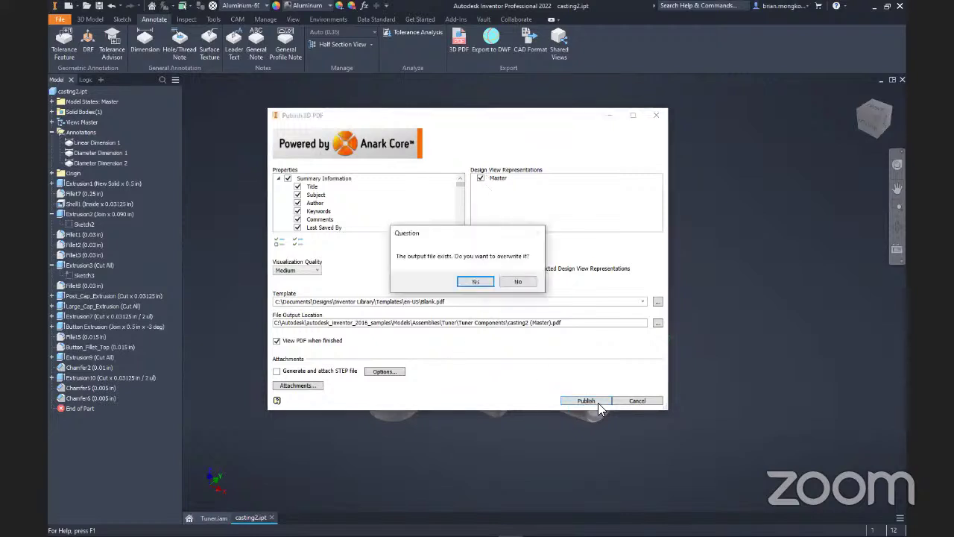
pyautogui.click(478, 282)
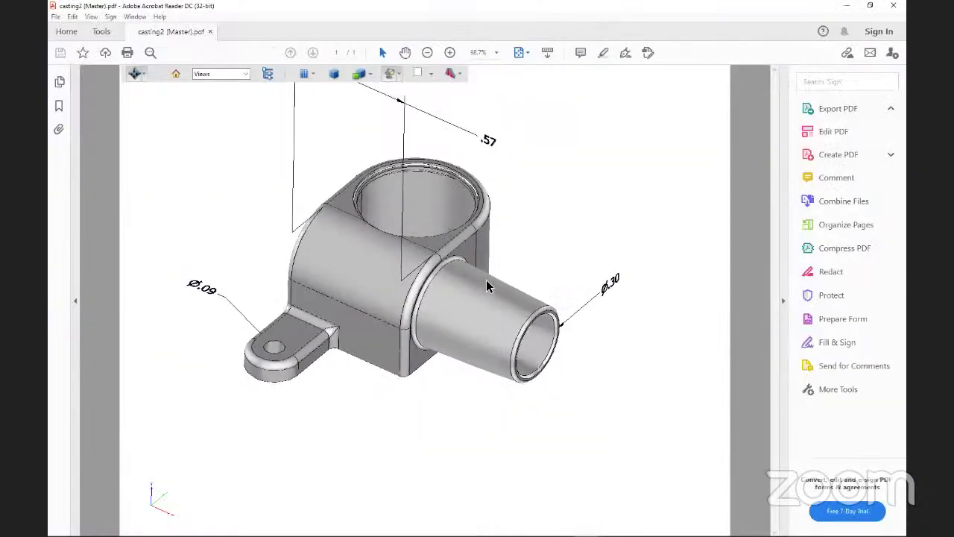
# - Orbit the annotated casting in the published 3D PDF in Acrobat Reader and return to Inventor
pyautogui.moveTo(439, 255); pyautogui.dragTo(414, 260)
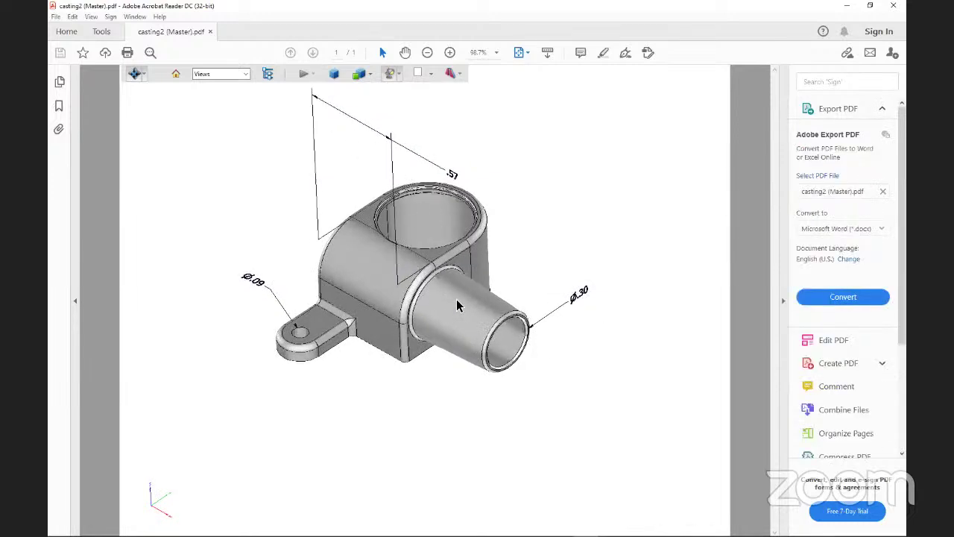
pyautogui.moveTo(457, 306)
pyautogui.mouseDown()
pyautogui.moveTo(459, 347)
pyautogui.moveTo(486, 314)
pyautogui.moveTo(453, 291)
pyautogui.moveTo(436, 339)
pyautogui.moveTo(447, 307)
pyautogui.mouseUp()
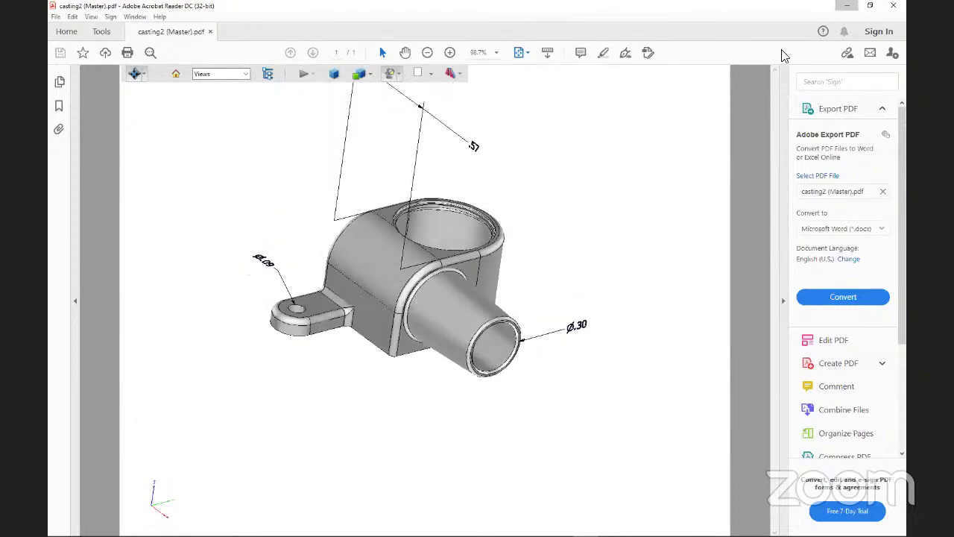
pyautogui.click(847, 6)
# - Share a new online view named casting2 with component names and part properties hidden
pyautogui.click(558, 45)
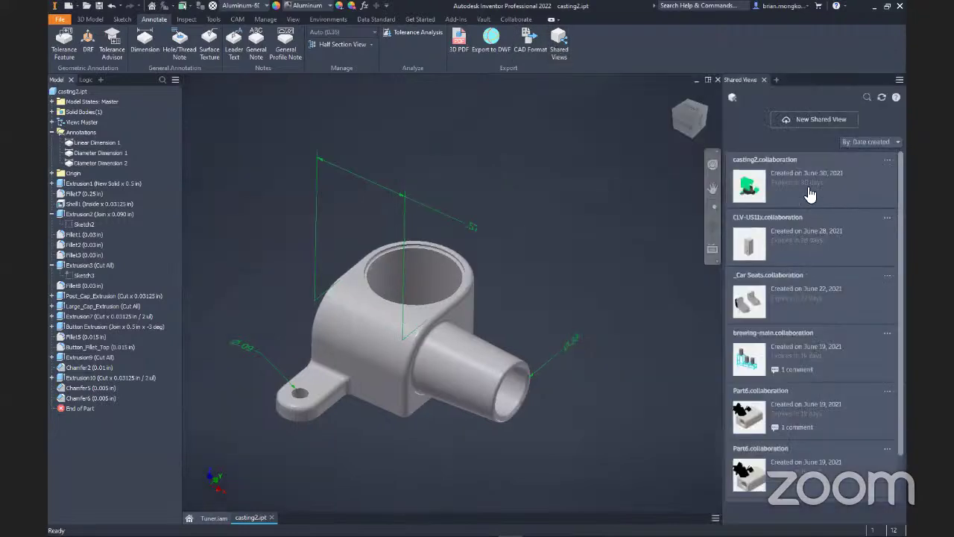
pyautogui.click(801, 120)
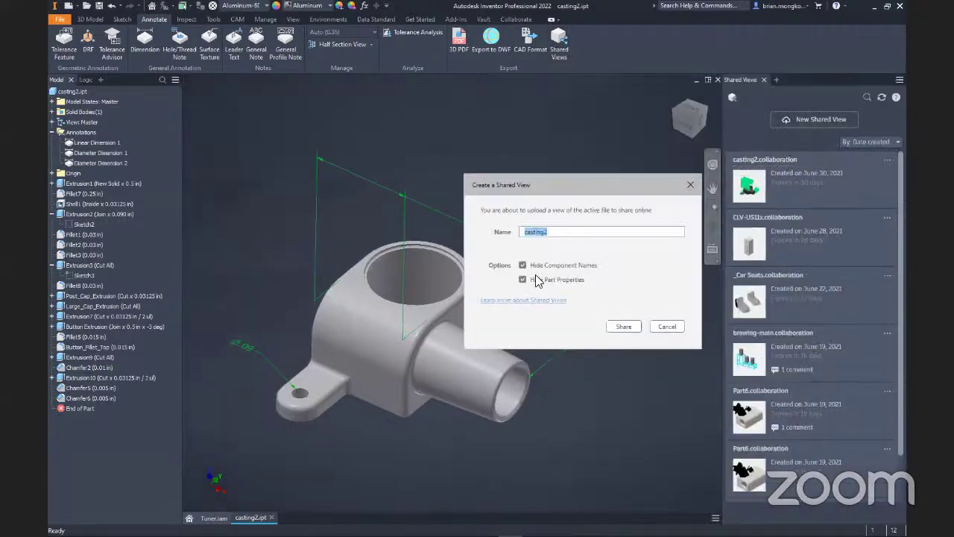
pyautogui.click(623, 327)
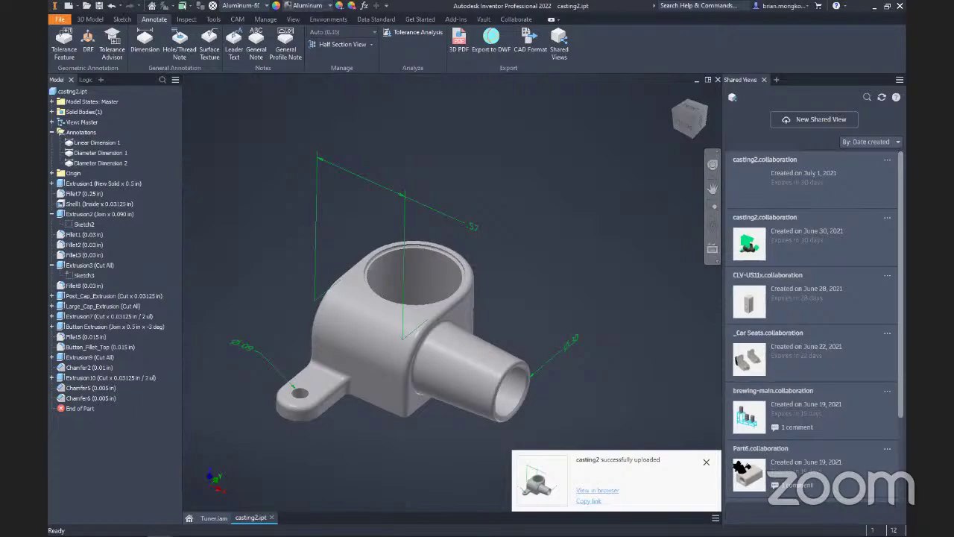
# - Open the uploaded casting2 shared view in Autodesk Viewer, orbit the annotated model, and return to Inventor
pyautogui.click(598, 490)
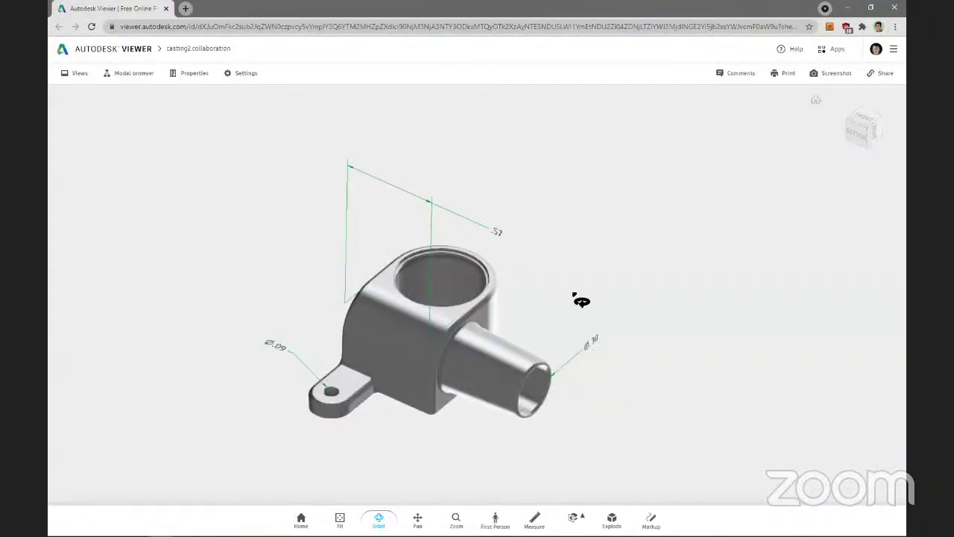
pyautogui.moveTo(582, 301)
pyautogui.mouseDown()
pyautogui.moveTo(473, 325)
pyautogui.moveTo(564, 305)
pyautogui.moveTo(563, 283)
pyautogui.mouseUp()
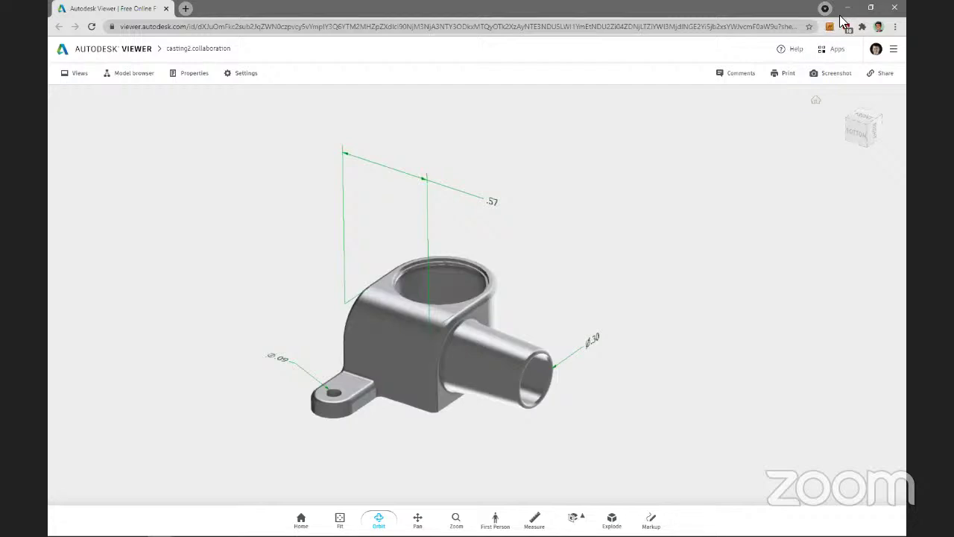
pyautogui.moveTo(507, 337); pyautogui.dragTo(538, 340)
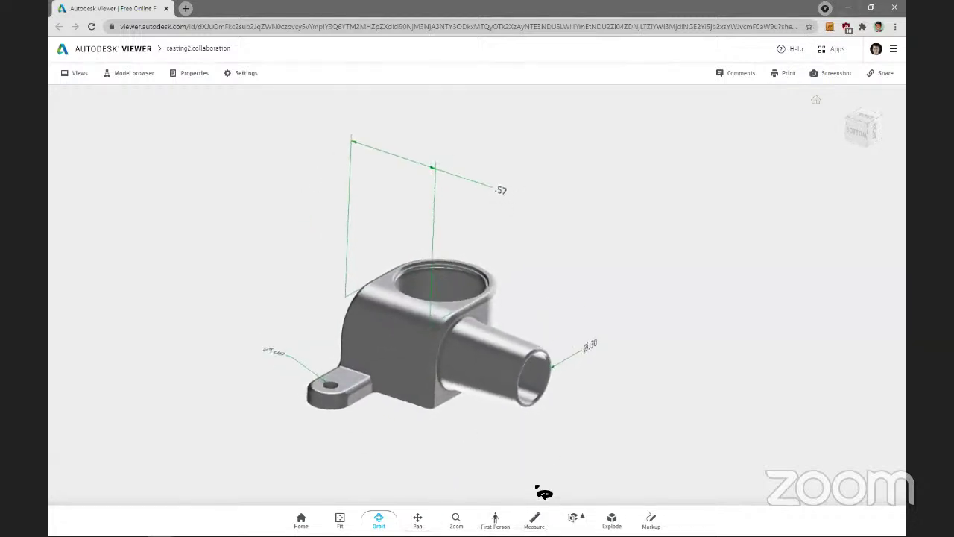
pyautogui.moveTo(504, 254); pyautogui.dragTo(564, 253)
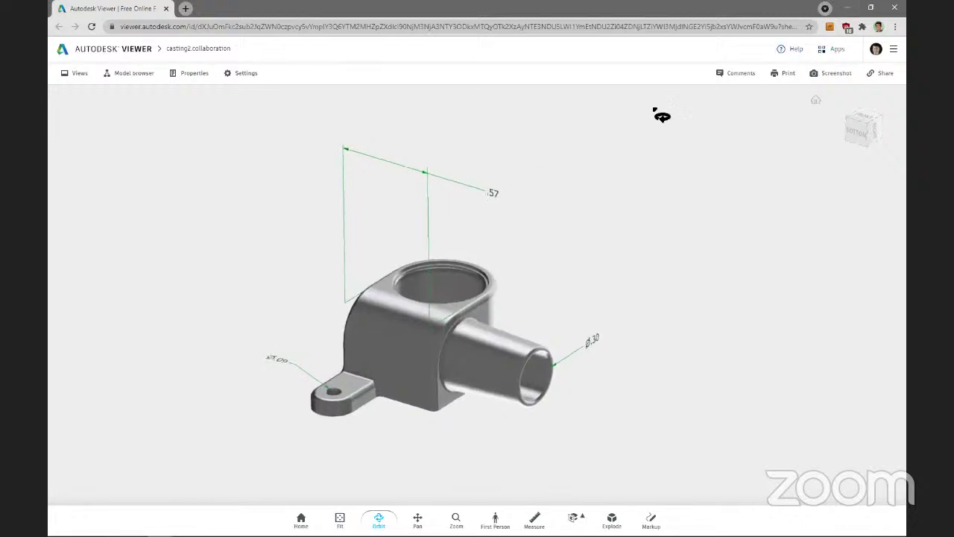
pyautogui.click(849, 7)
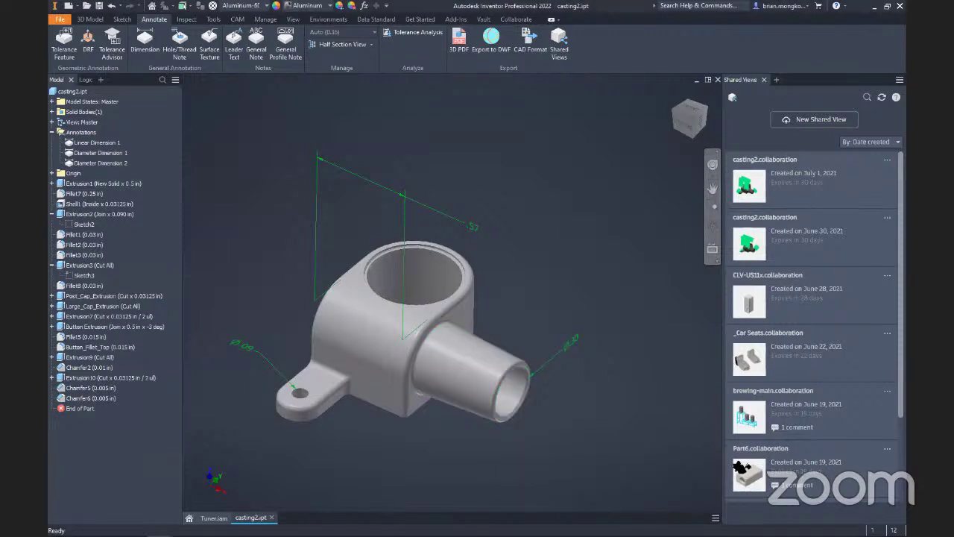
# - Show the part modeling tips slide, return to the casting in Inventor, and close the list of shared views
pyautogui.hotkey('alt', 'Tab')
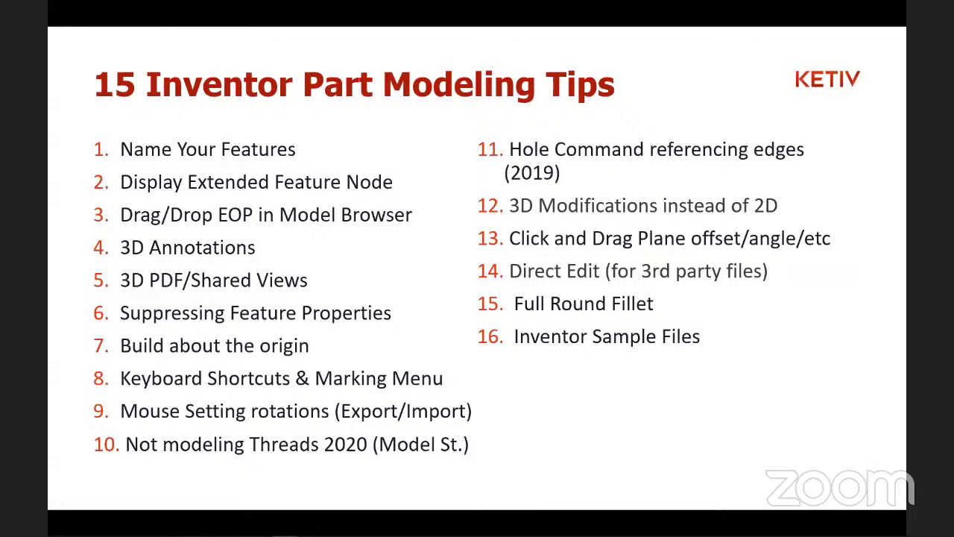
pyautogui.hotkey('alt', 'Tab')
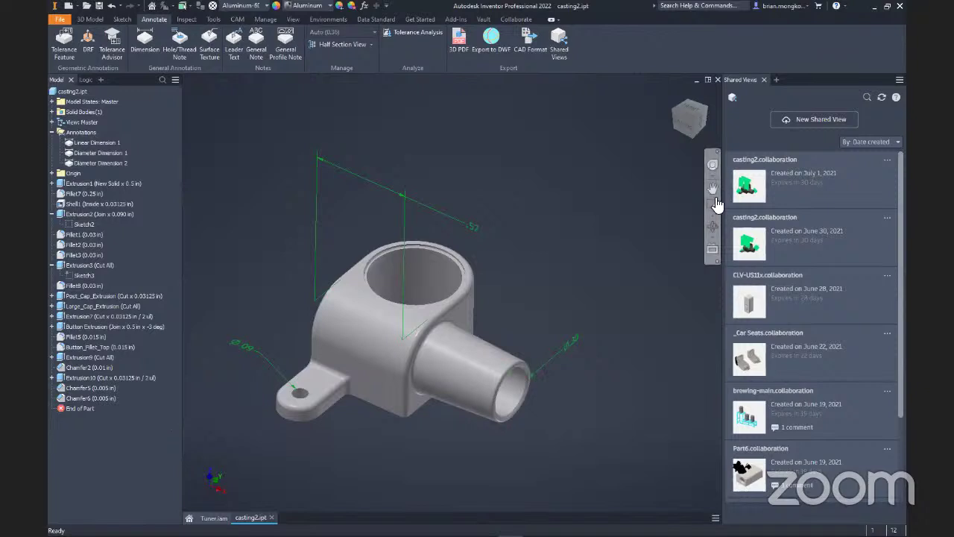
pyautogui.click(764, 80)
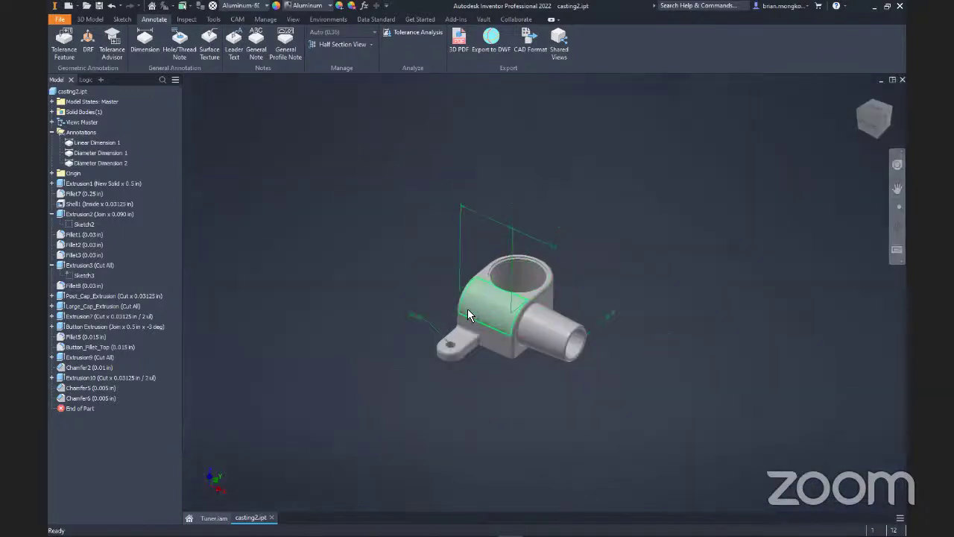
# - Examine the hole and the rounded end face of the casting's mounting tab up close
pyautogui.scroll(5, 429, 388)
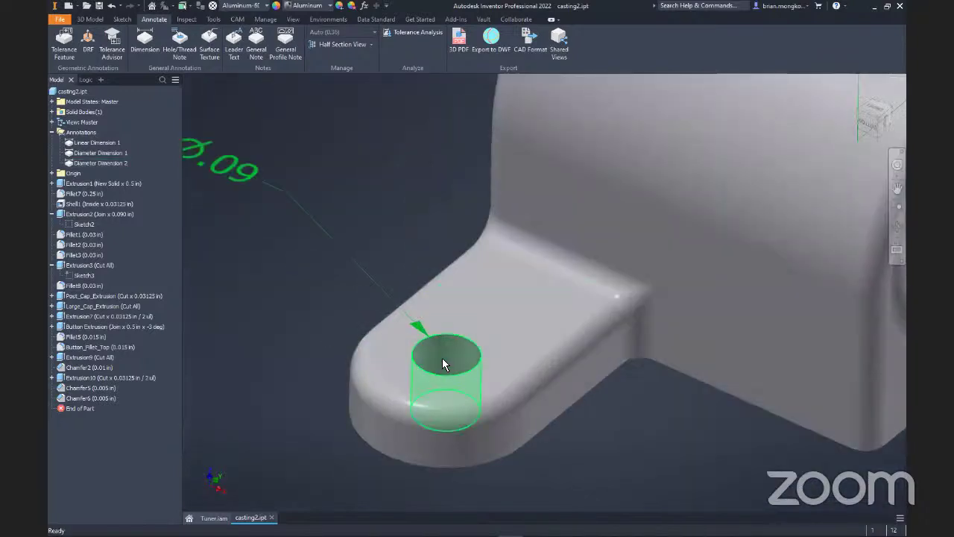
pyautogui.click(444, 361)
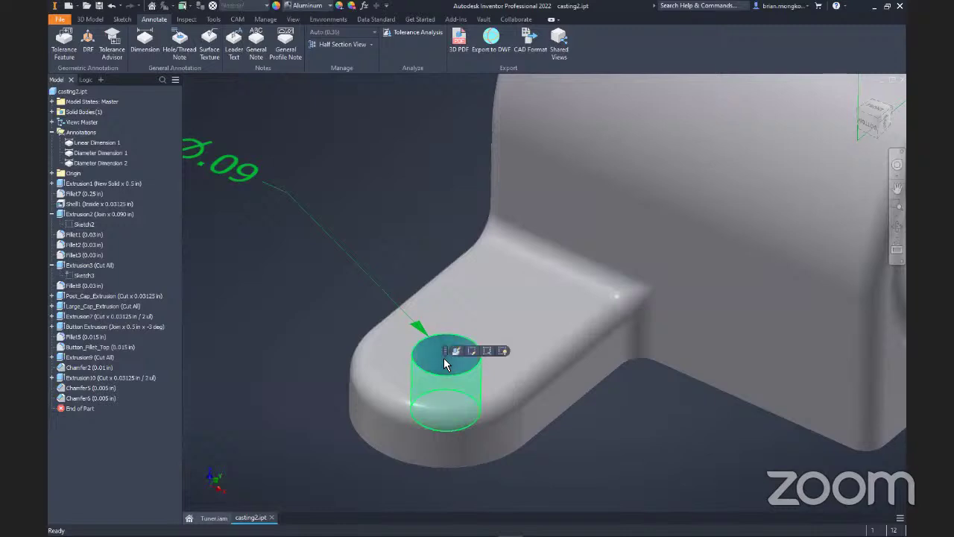
pyautogui.click(284, 345)
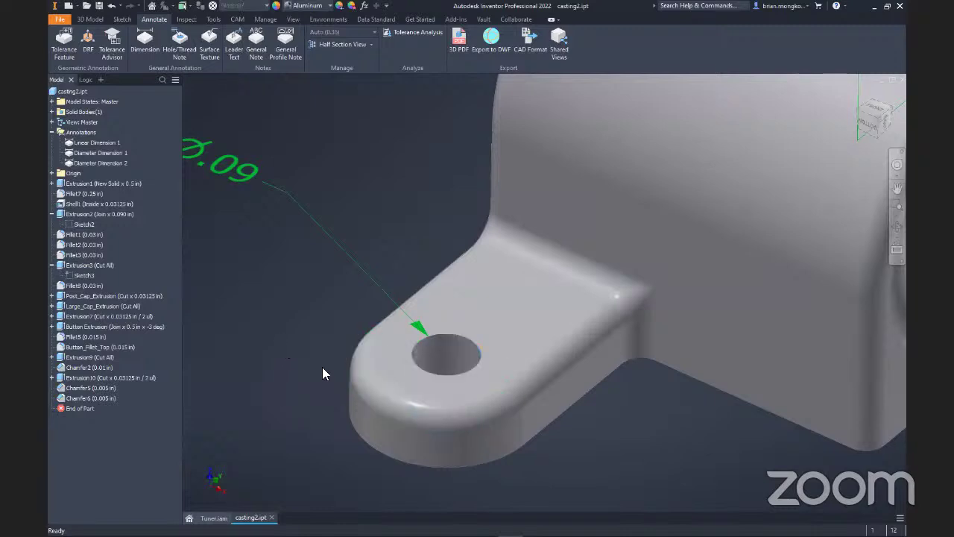
pyautogui.click(440, 443)
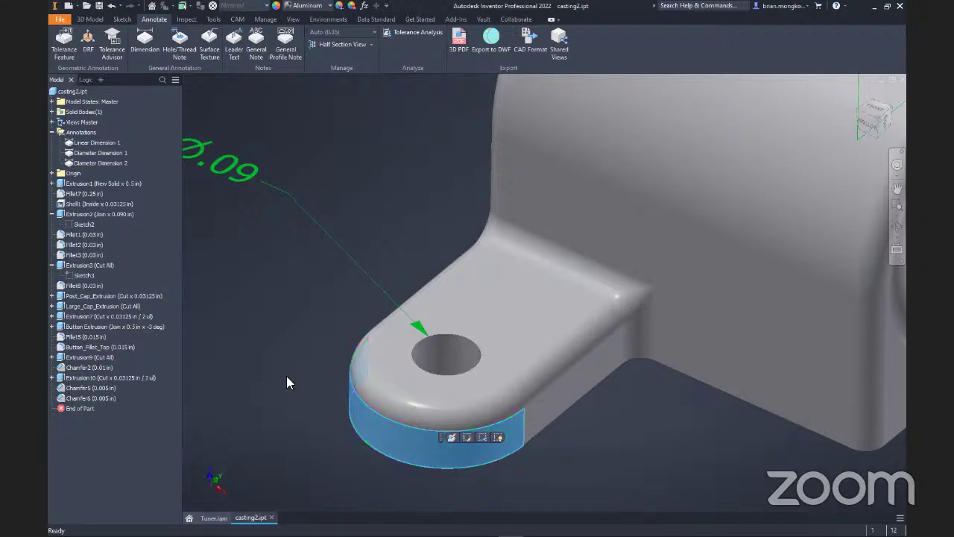
pyautogui.click(328, 350)
pyautogui.scroll(-5, 328, 340)
pyautogui.scroll(5, 337, 339)
pyautogui.click(432, 343)
pyautogui.click(305, 353)
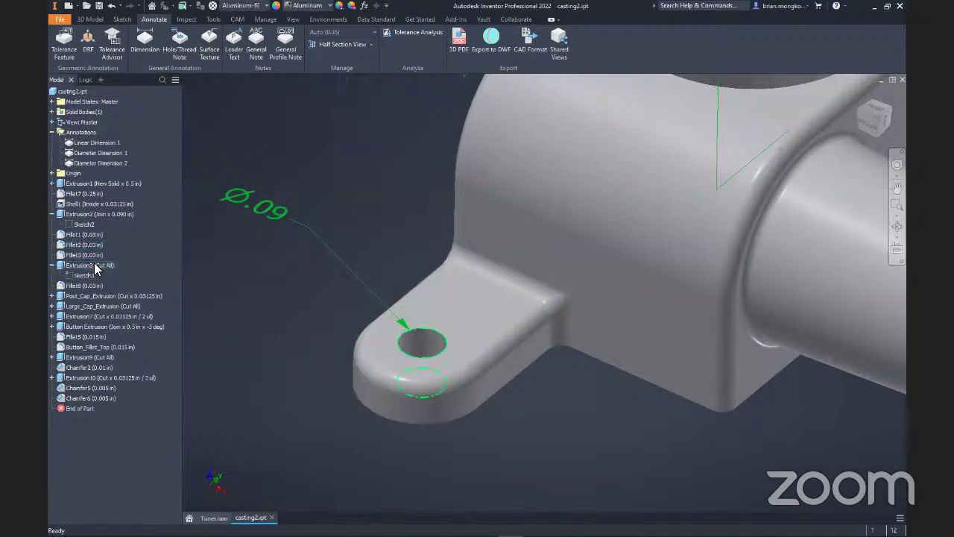
# - Dimension the radius of the mounting tab's rounded end in Sketch2 under Extrusion2, keeping its size, and finish the sketch
pyautogui.click(80, 227)
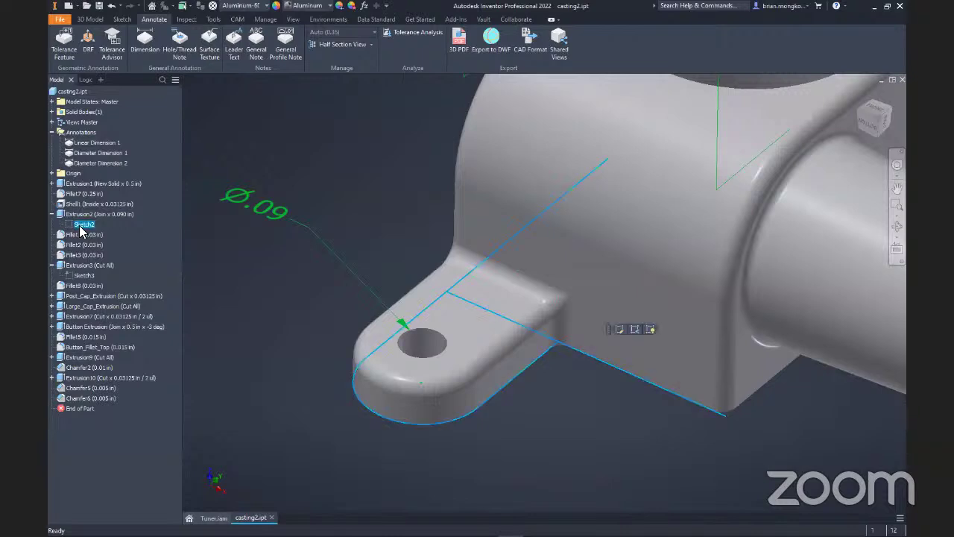
pyautogui.doubleClick(80, 226)
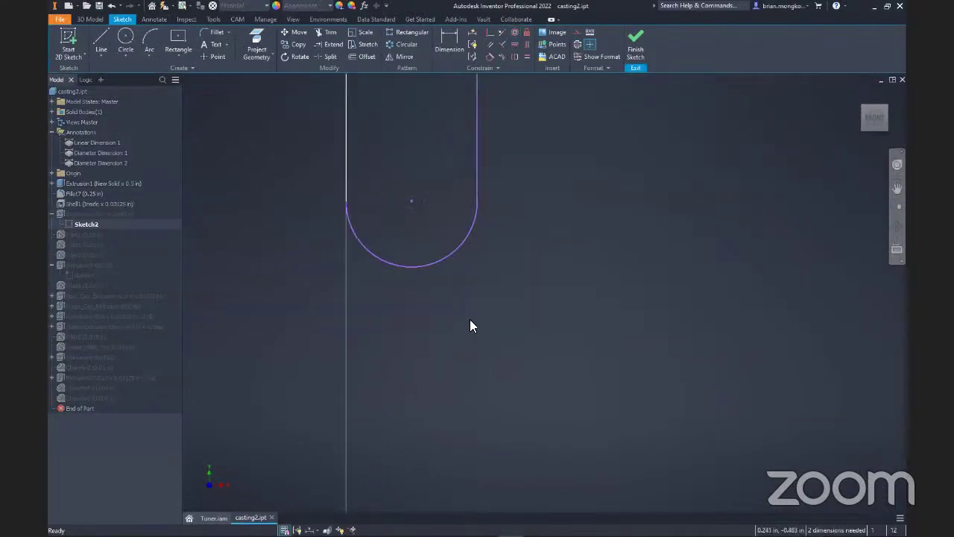
pyautogui.press('d')
pyautogui.click(464, 254)
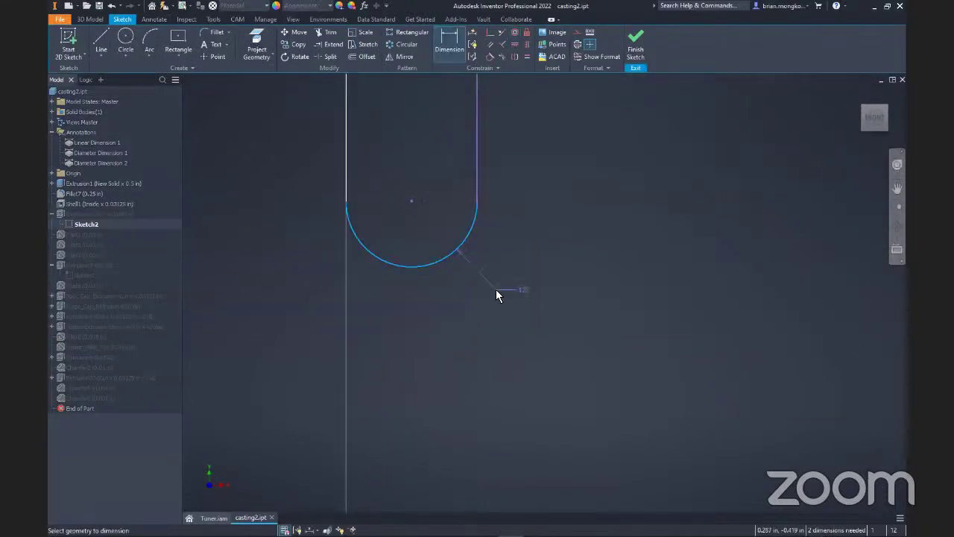
pyautogui.click(496, 293)
pyautogui.click(534, 329)
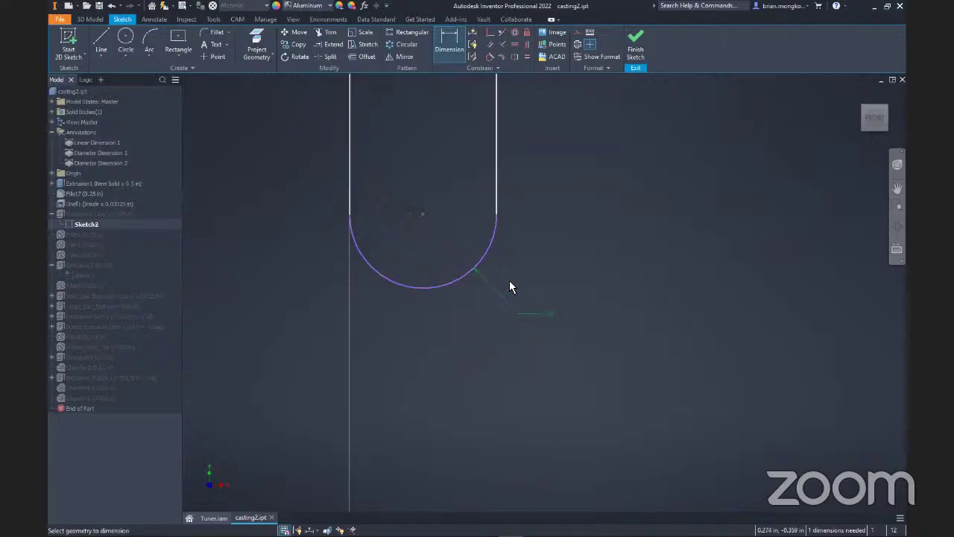
pyautogui.click(638, 45)
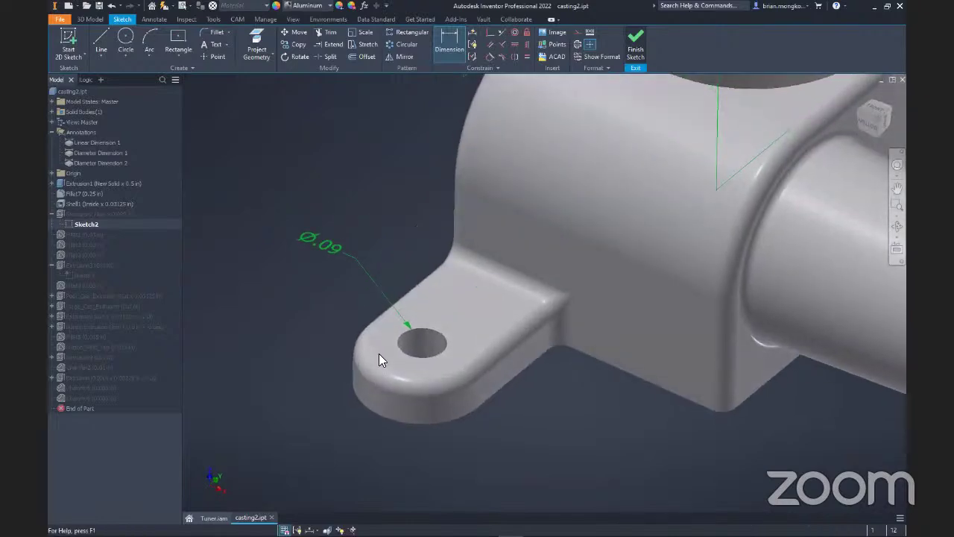
# - Look up the parameter names of the hole diameter in Sketch3 and the tab's end radius in Sketch2
pyautogui.doubleClick(83, 275)
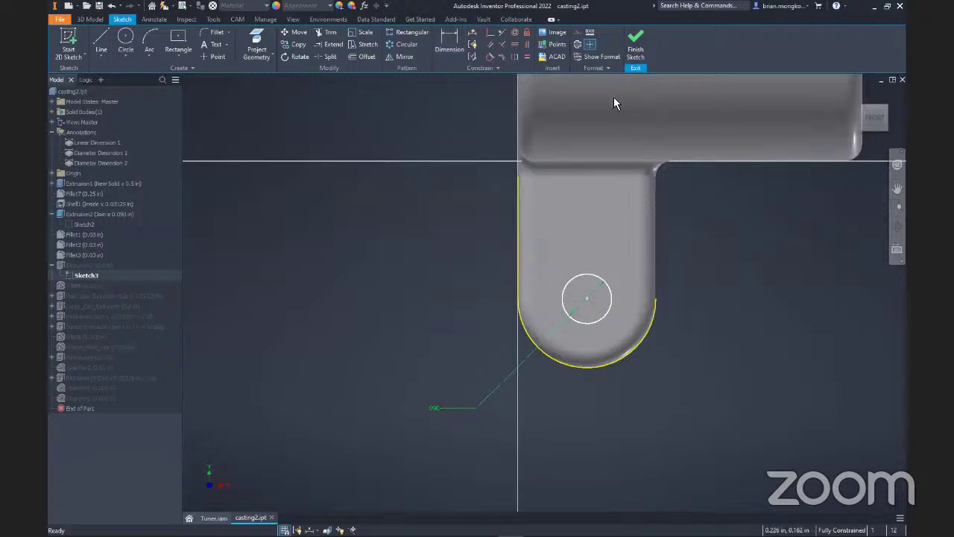
pyautogui.doubleClick(454, 407)
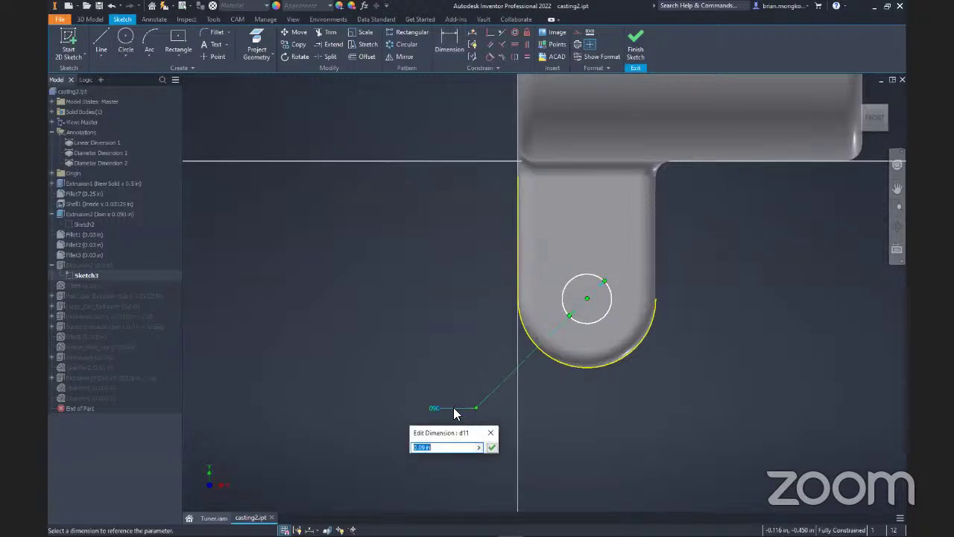
pyautogui.click(490, 439)
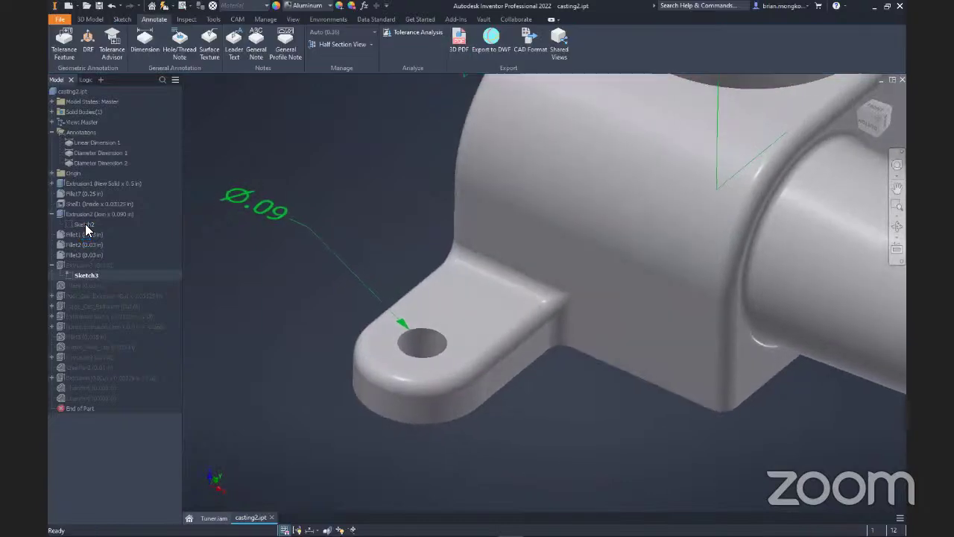
pyautogui.doubleClick(85, 225)
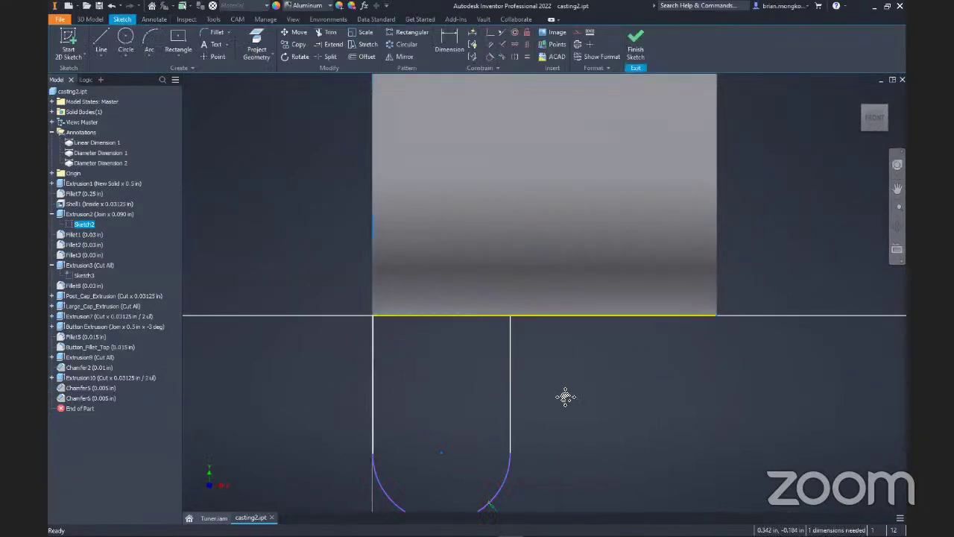
pyautogui.doubleClick(556, 461)
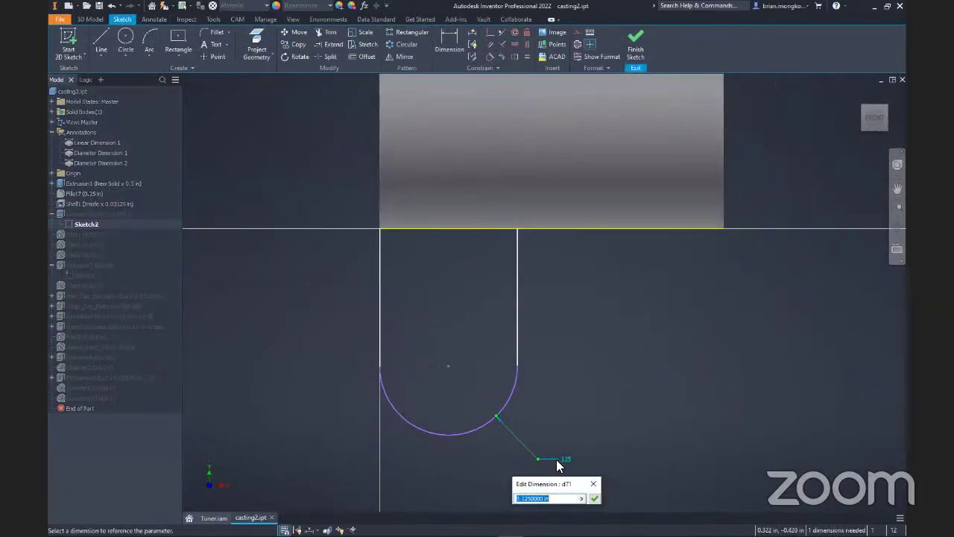
pyautogui.click(598, 480)
pyautogui.click(634, 43)
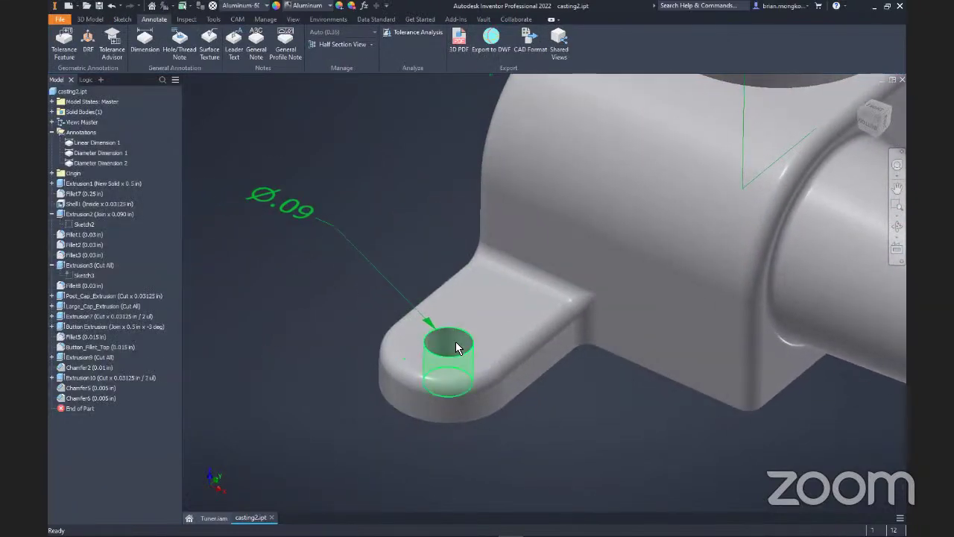
# - Open the feature properties of Extrusion3, the tab's hole cut, and turn on conditional suppression
pyautogui.click(456, 341)
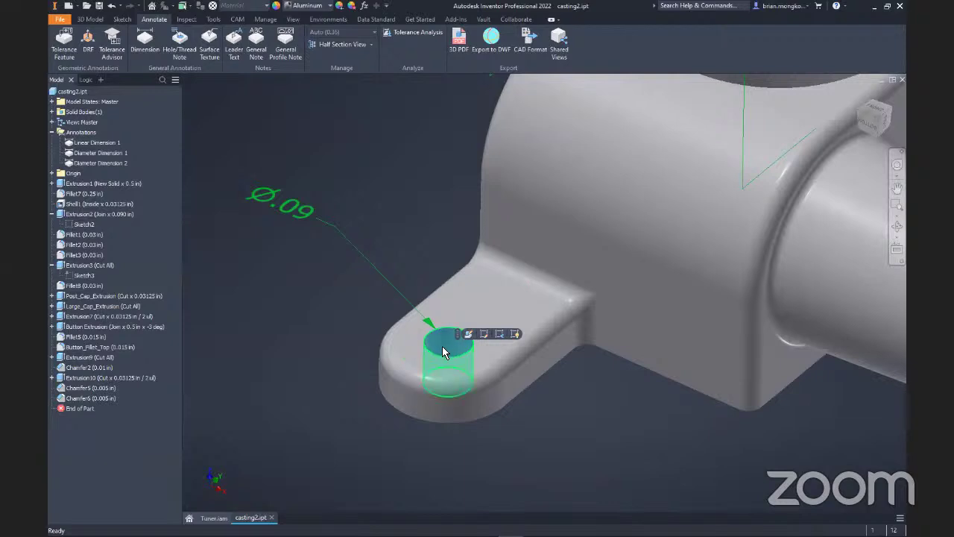
pyautogui.click(367, 335)
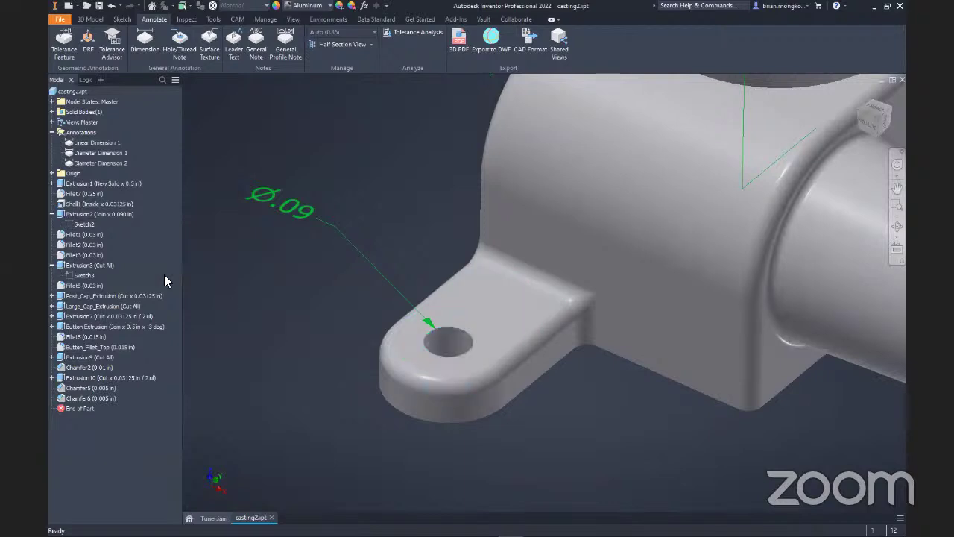
pyautogui.click(82, 266)
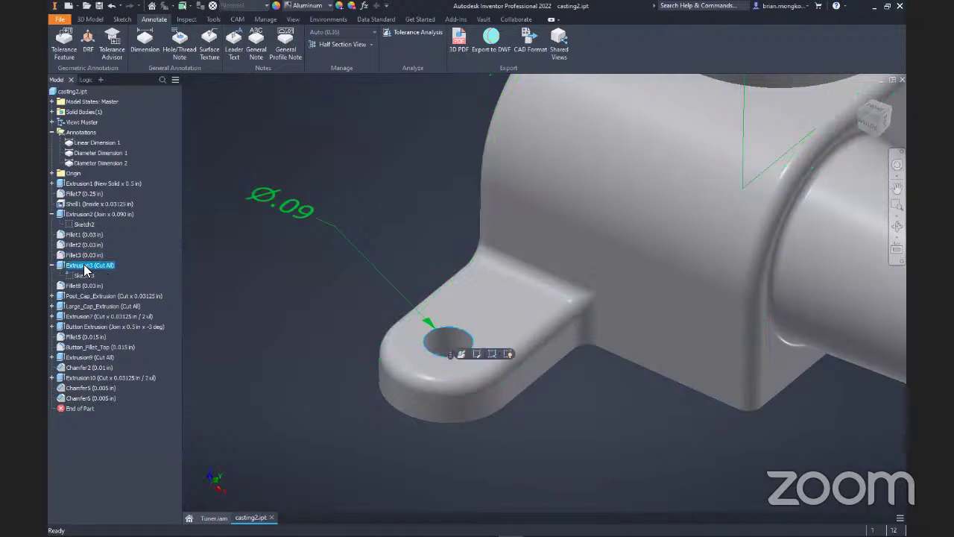
pyautogui.rightClick(76, 272)
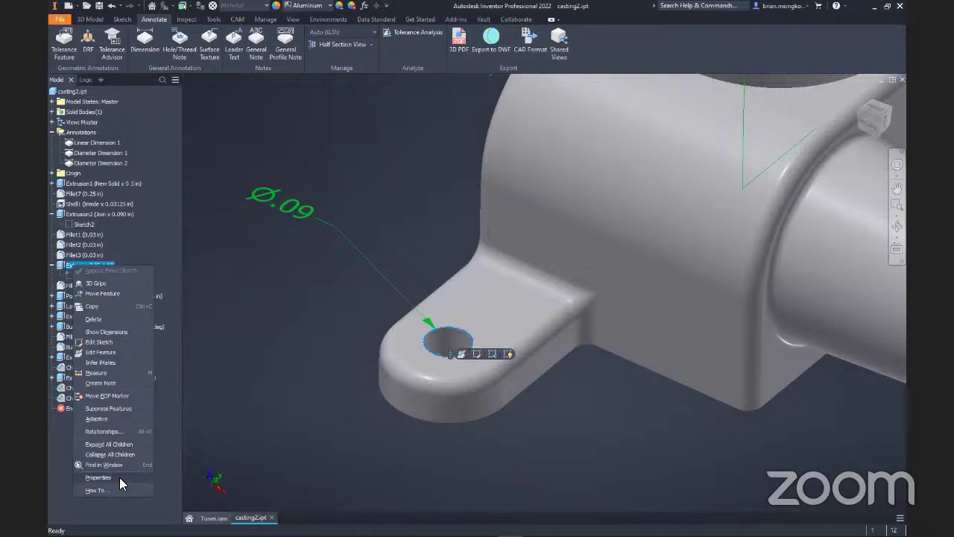
pyautogui.click(120, 477)
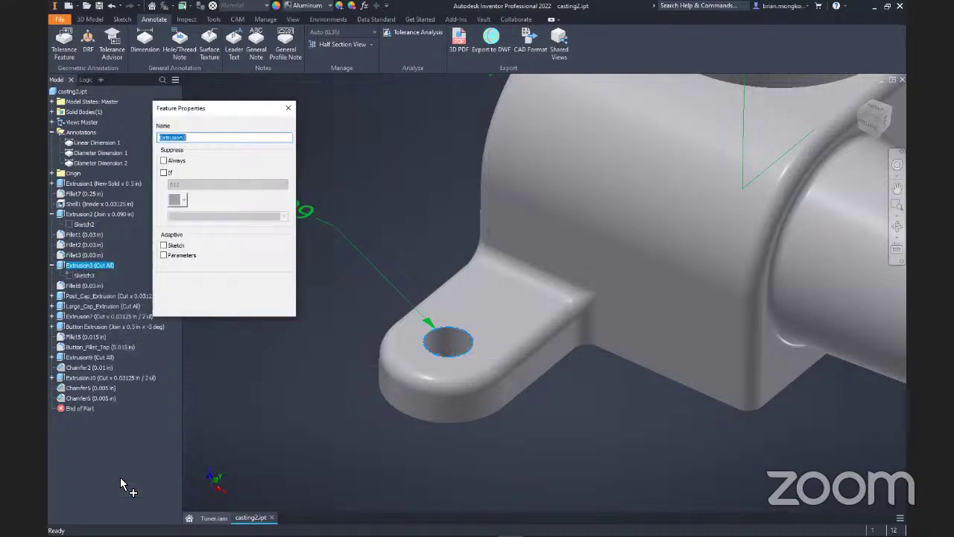
pyautogui.click(163, 173)
pyautogui.click(163, 173)
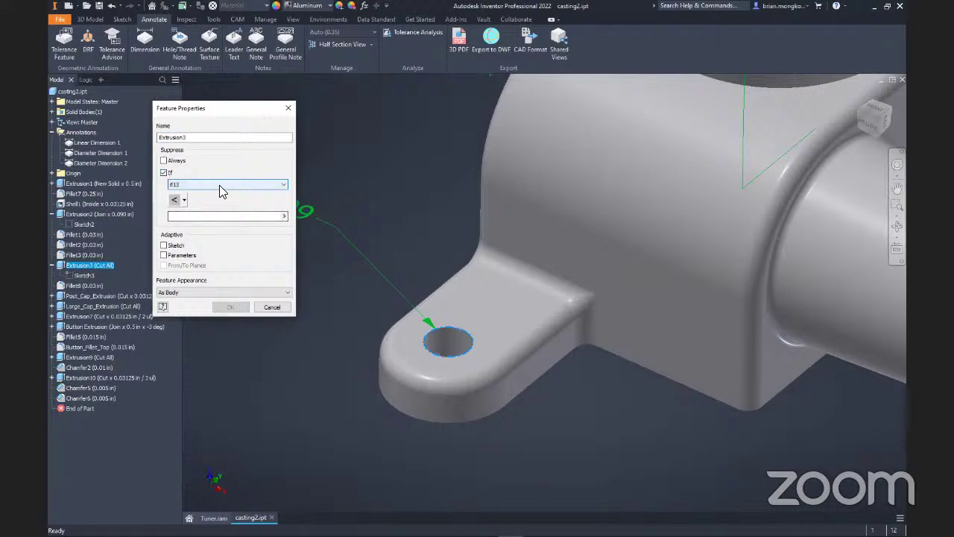
# - Set Extrusion3 to be suppressed if d11 is greater than or equal to d71, and apply the properties
pyautogui.click(217, 188)
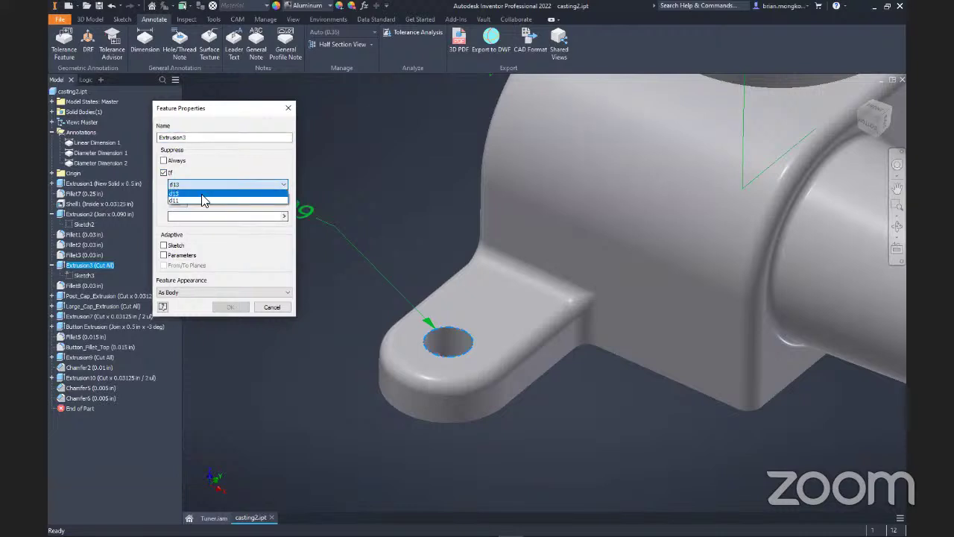
pyautogui.click(202, 200)
pyautogui.click(178, 200)
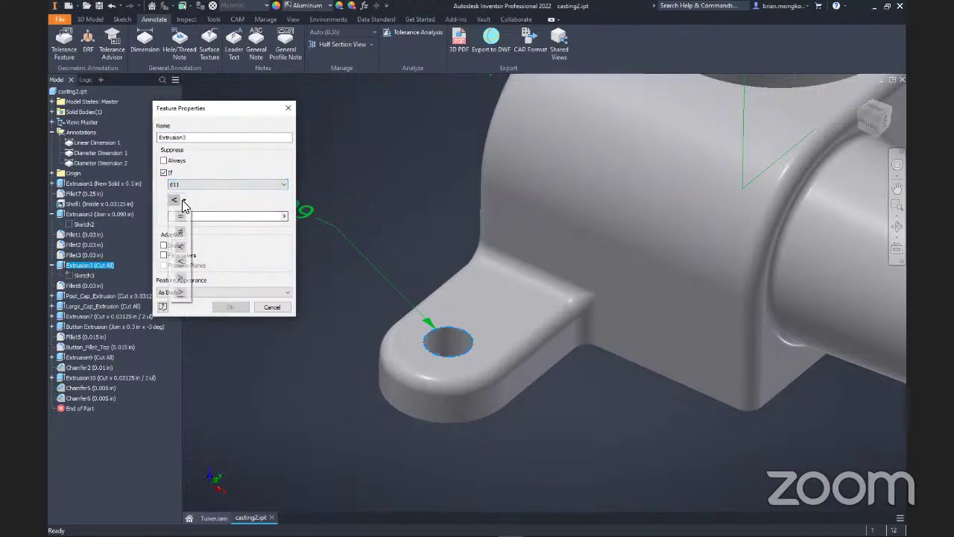
pyautogui.click(179, 293)
pyautogui.click(207, 216)
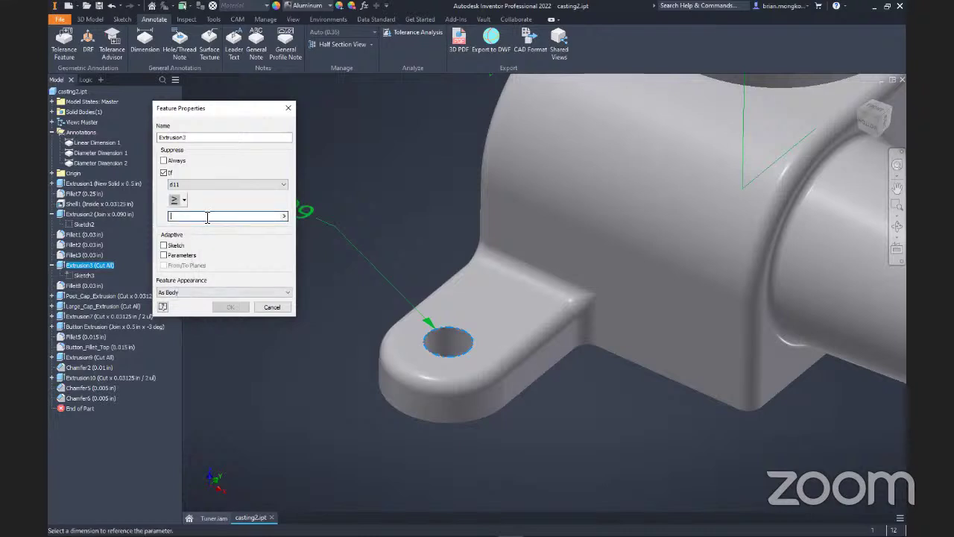
pyautogui.write('d71')
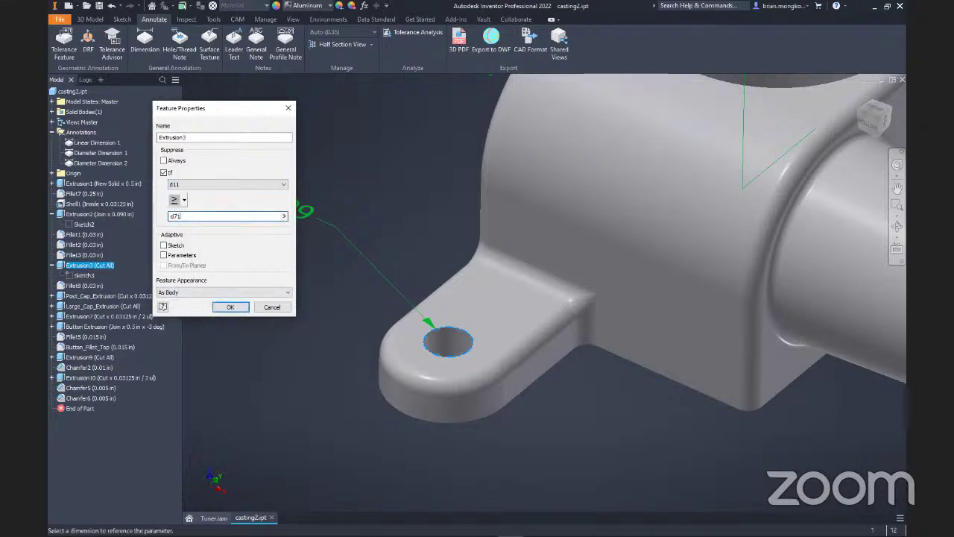
pyautogui.click(226, 306)
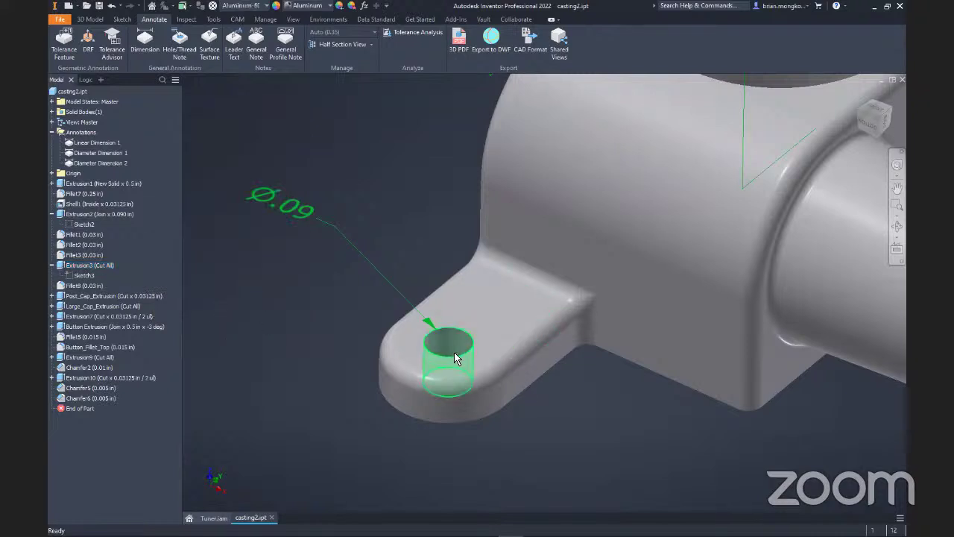
# - Open Sketch3 for editing and set the mounting hole's diameter to .125 in
pyautogui.doubleClick(82, 276)
pyautogui.doubleClick(444, 409)
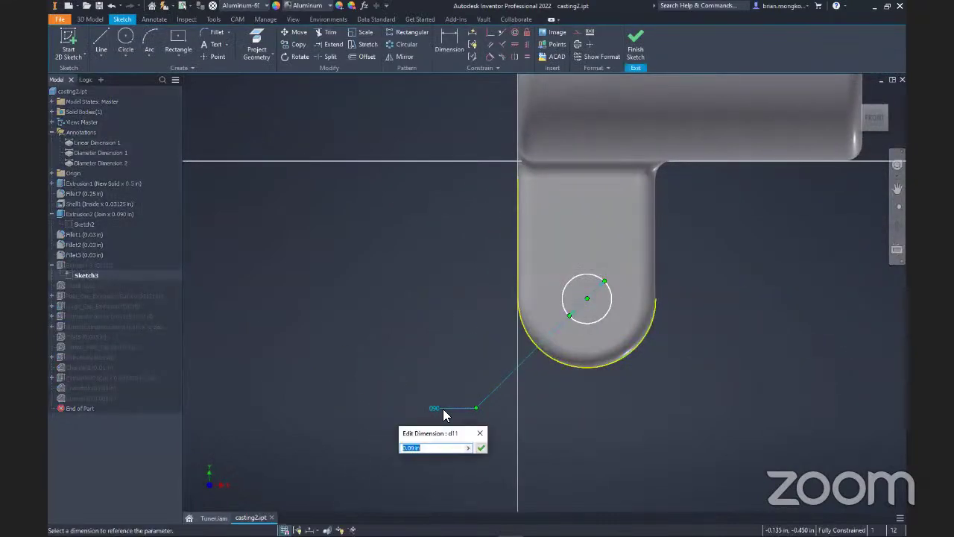
pyautogui.write('.12')
pyautogui.press('Return')
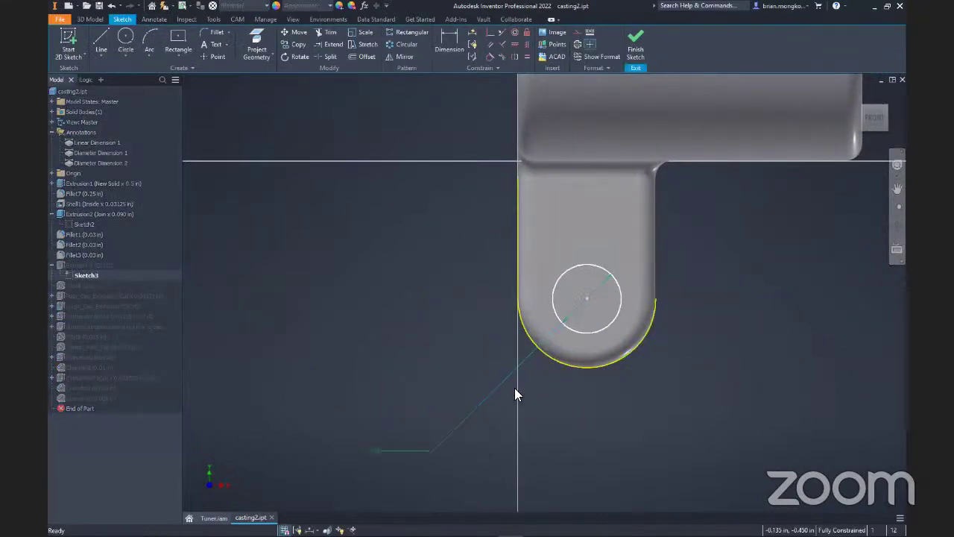
# - Set the mounting hole's diameter in Sketch3 to .25 in and finish the sketch
pyautogui.doubleClick(407, 451)
pyautogui.write('.25')
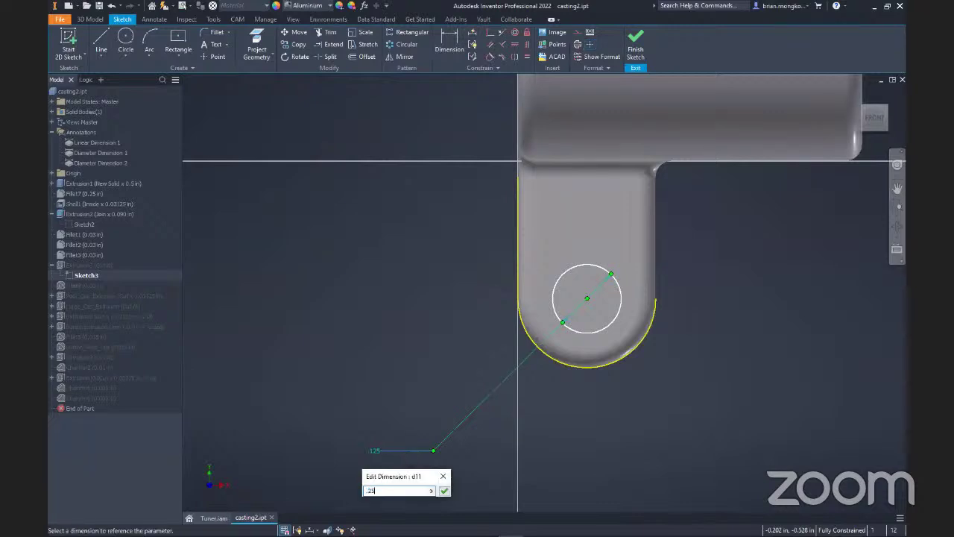
pyautogui.press('Return')
pyautogui.moveTo(484, 408); pyautogui.dragTo(495, 380, button='middle')
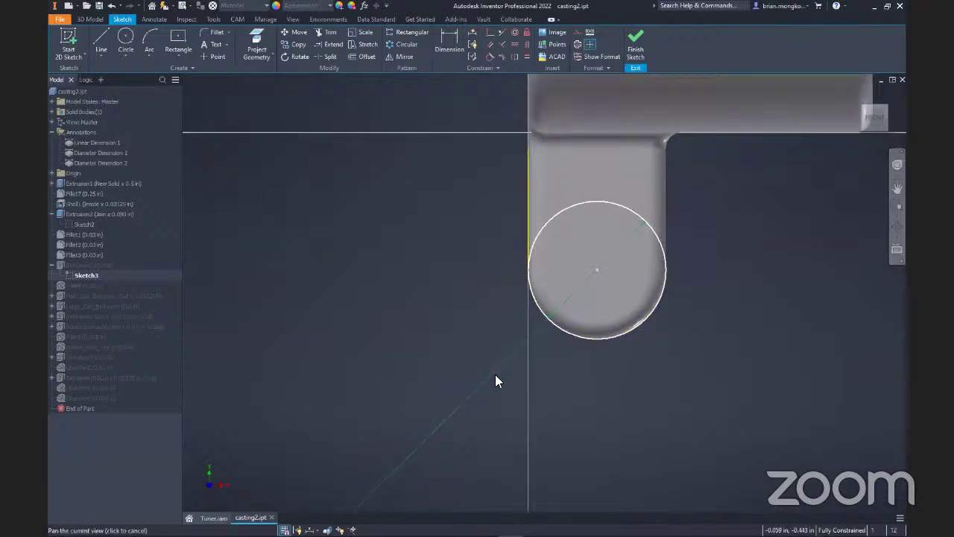
pyautogui.scroll(-3, 495, 381)
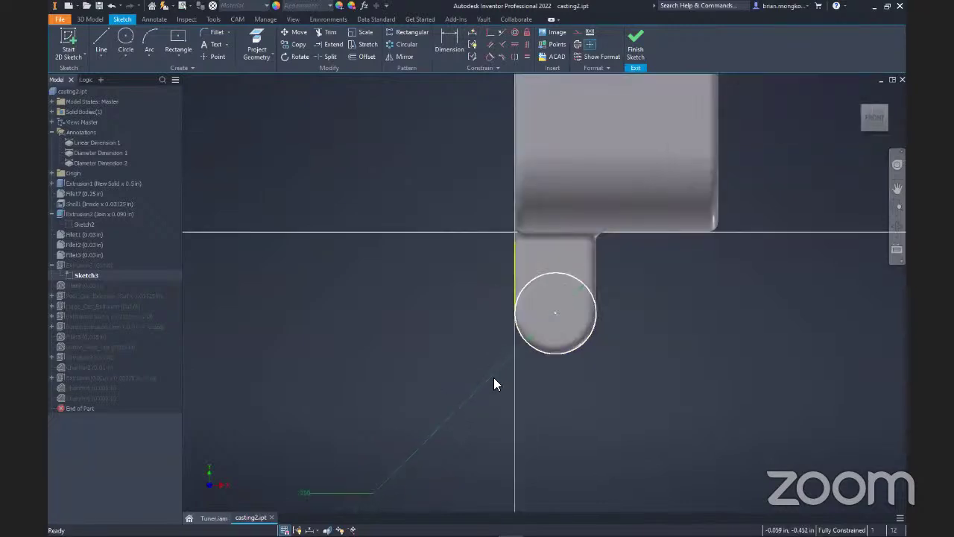
pyautogui.click(637, 49)
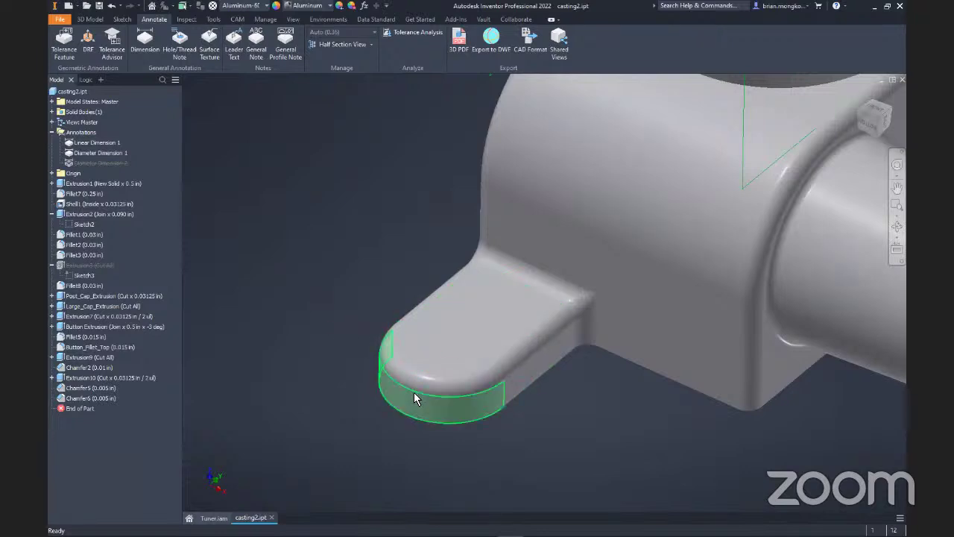
# - Examine the mounting tab and the whole casting, show the part modeling tips slide, and return to Inventor
pyautogui.scroll(-4, 401, 362)
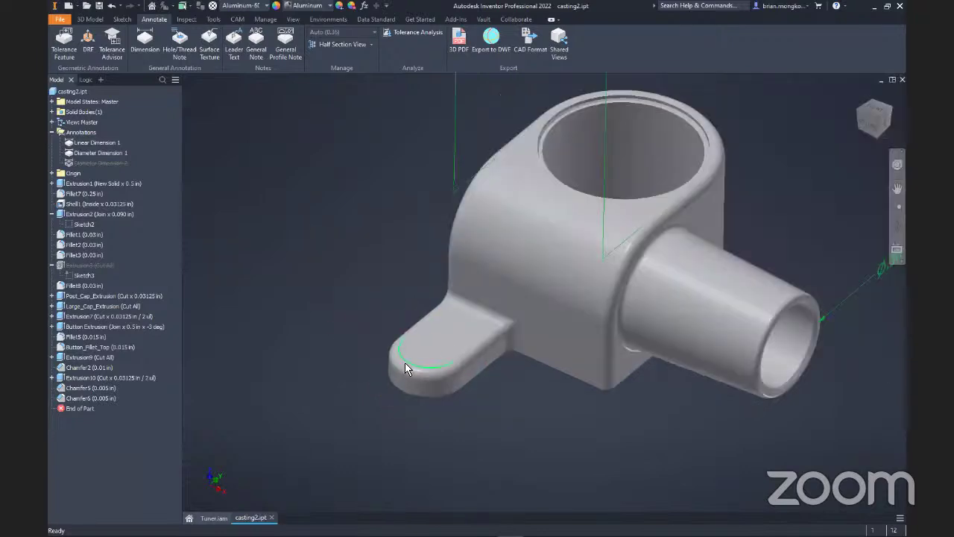
pyautogui.scroll(2, 418, 373)
pyautogui.scroll(-5, 477, 402)
pyautogui.scroll(3, 528, 421)
pyautogui.scroll(-1, 493, 447)
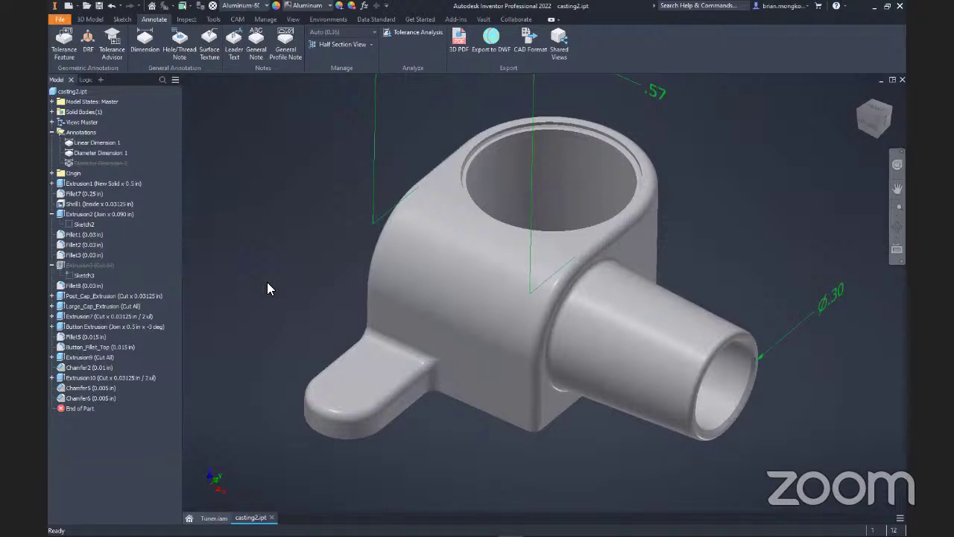
pyautogui.scroll(-3, 267, 284)
pyautogui.moveTo(267, 282); pyautogui.dragTo(323, 295, button='middle')
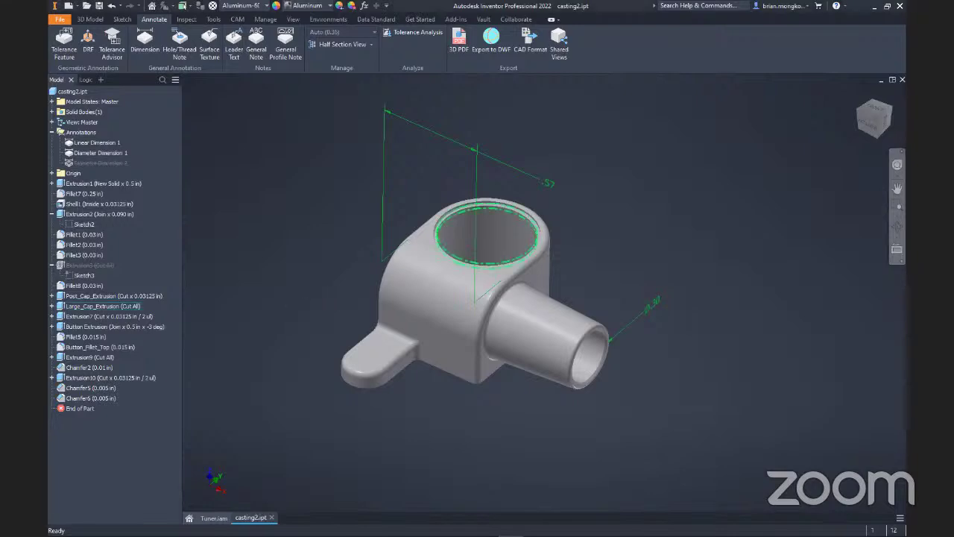
pyautogui.hotkey('alt', 'Tab')
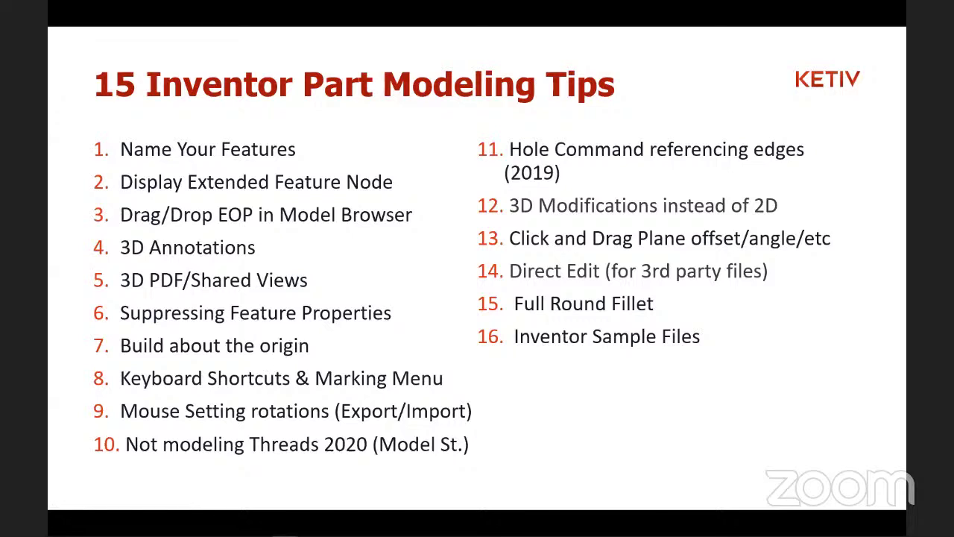
pyautogui.hotkey('alt', 'Tab')
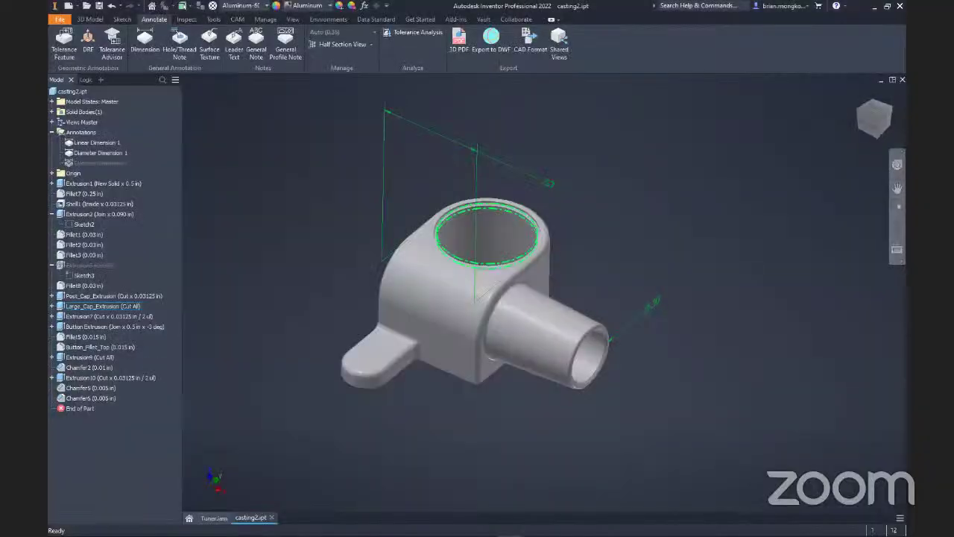
# - Close casting2.ipt and the Tuner.iam assembly without saving the changes
pyautogui.keyDown('shift'); pyautogui.moveTo(330, 394); pyautogui.dragTo(298, 485, button='middle'); pyautogui.keyUp('shift')
pyautogui.click(272, 518)
pyautogui.click(455, 285)
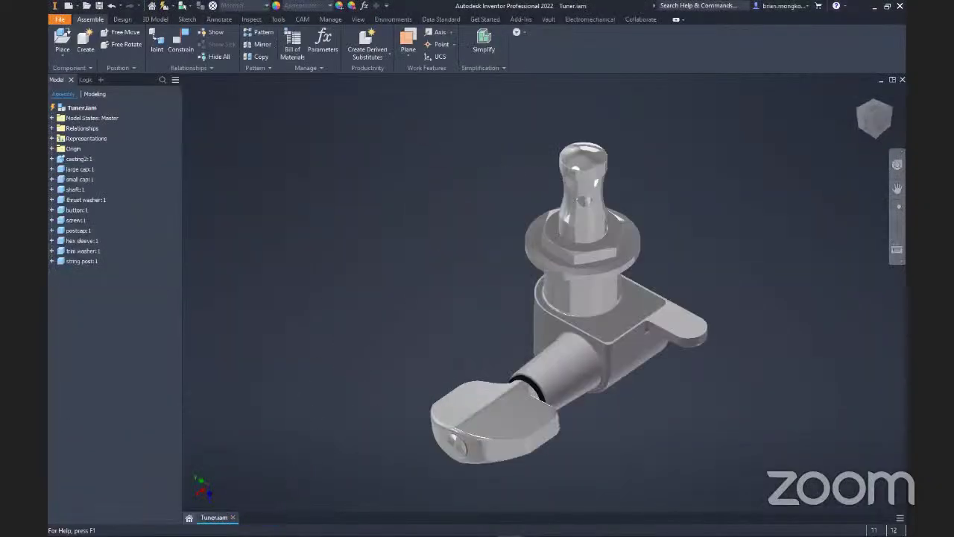
pyautogui.click(232, 518)
pyautogui.click(450, 284)
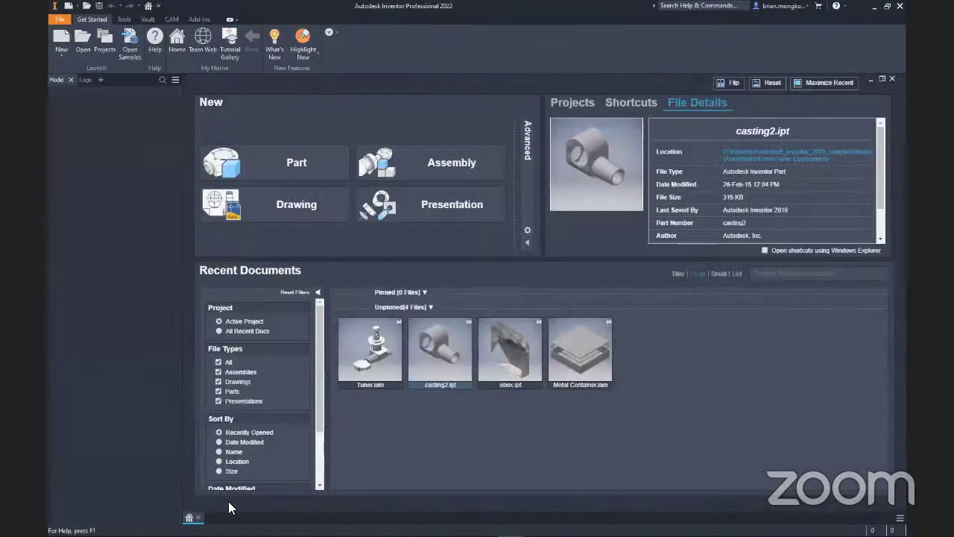
# - Make Lego man the active project and create a new assembly
pyautogui.click(105, 45)
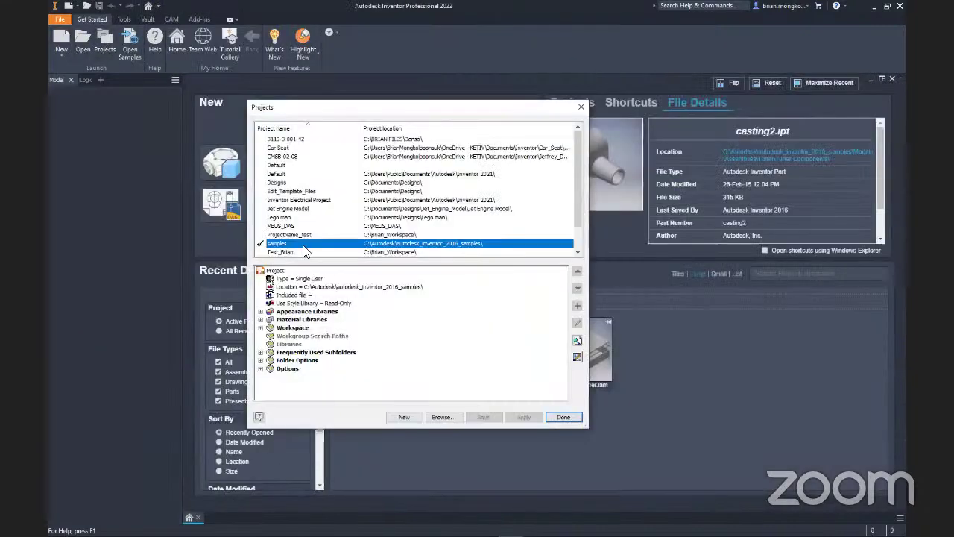
pyautogui.doubleClick(281, 217)
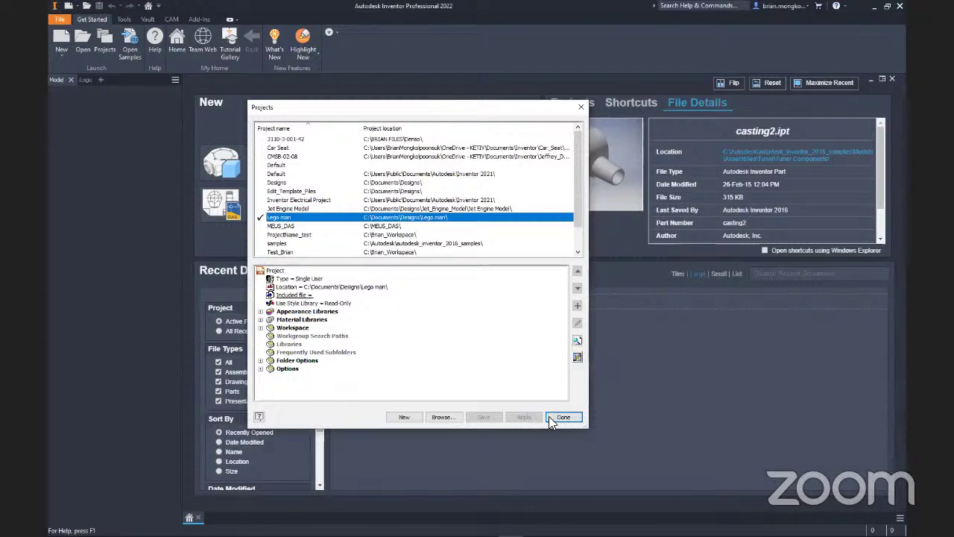
pyautogui.click(563, 417)
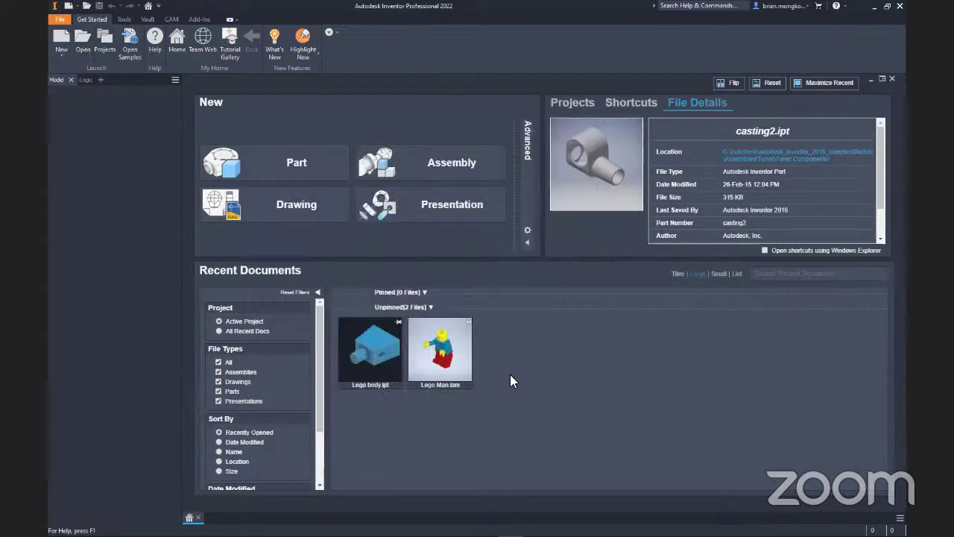
pyautogui.click(429, 170)
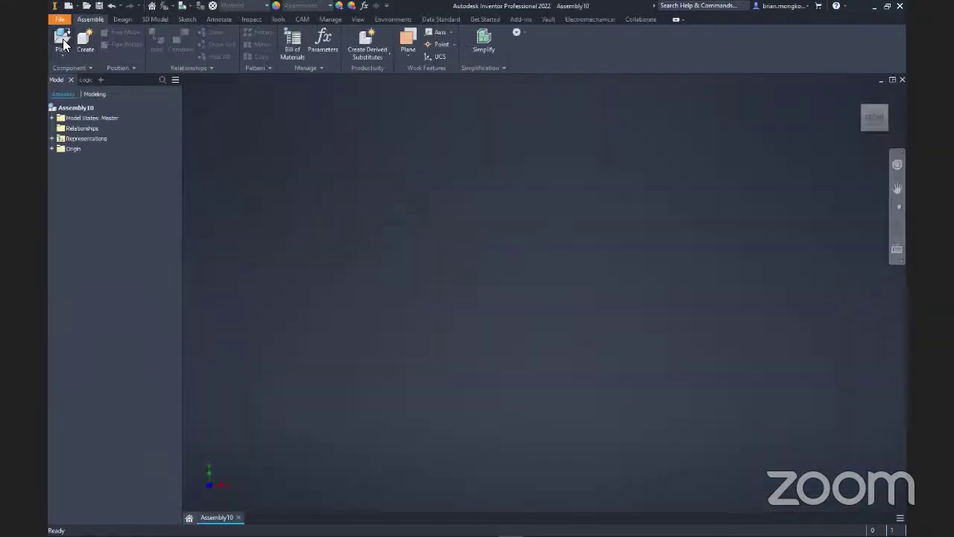
# - Place one Lego body.ipt in the assembly, grounded at the origin, with the home view as orientation
pyautogui.click(64, 44)
pyautogui.doubleClick(462, 153)
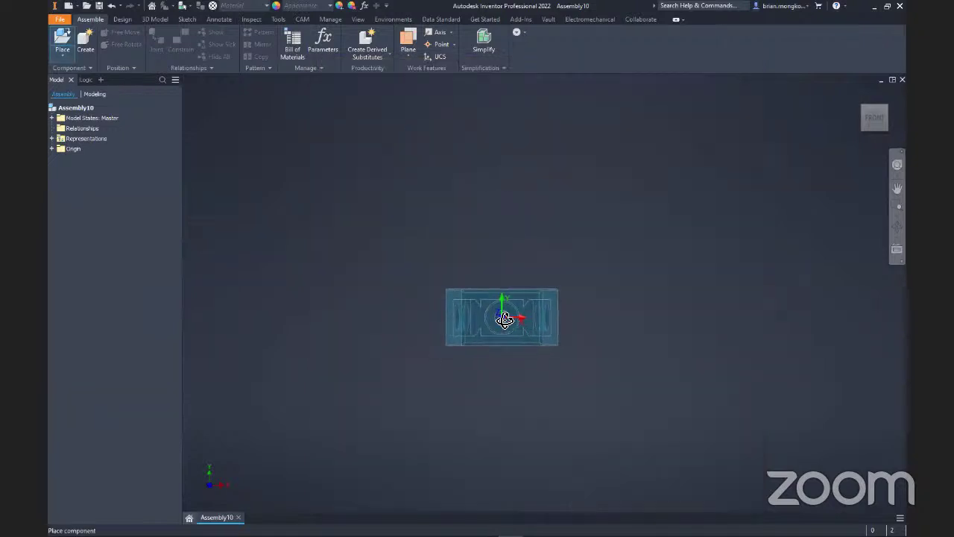
pyautogui.press('F6')
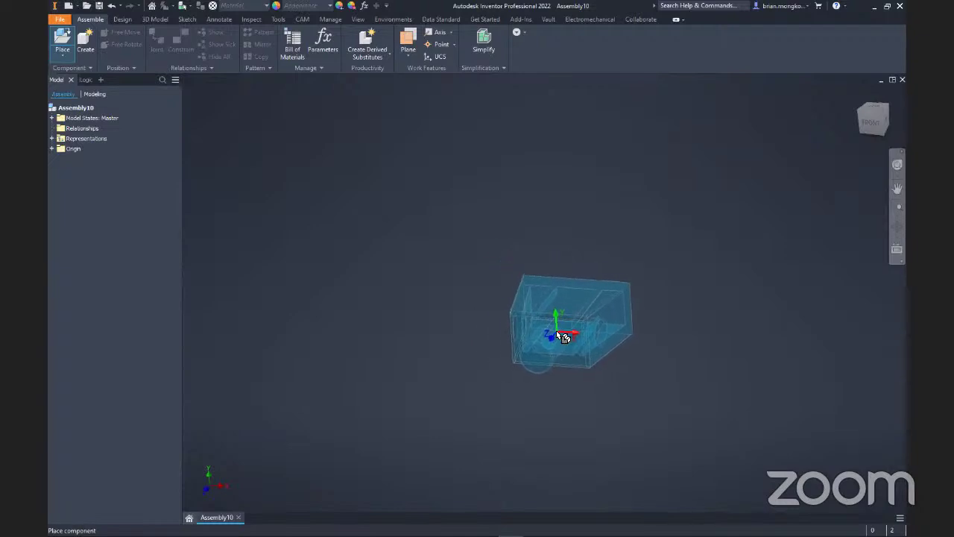
pyautogui.rightClick(556, 331)
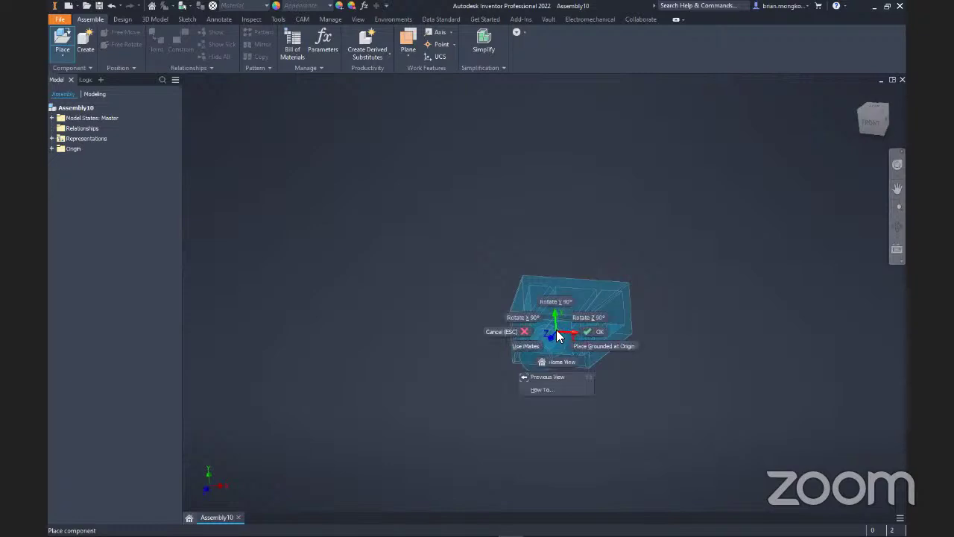
pyautogui.click(607, 346)
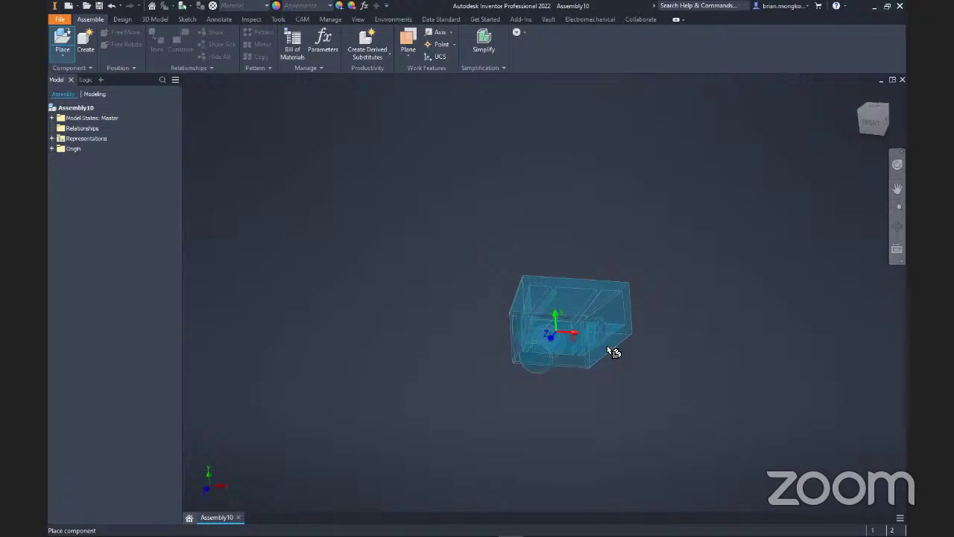
pyautogui.scroll(4, 641, 384)
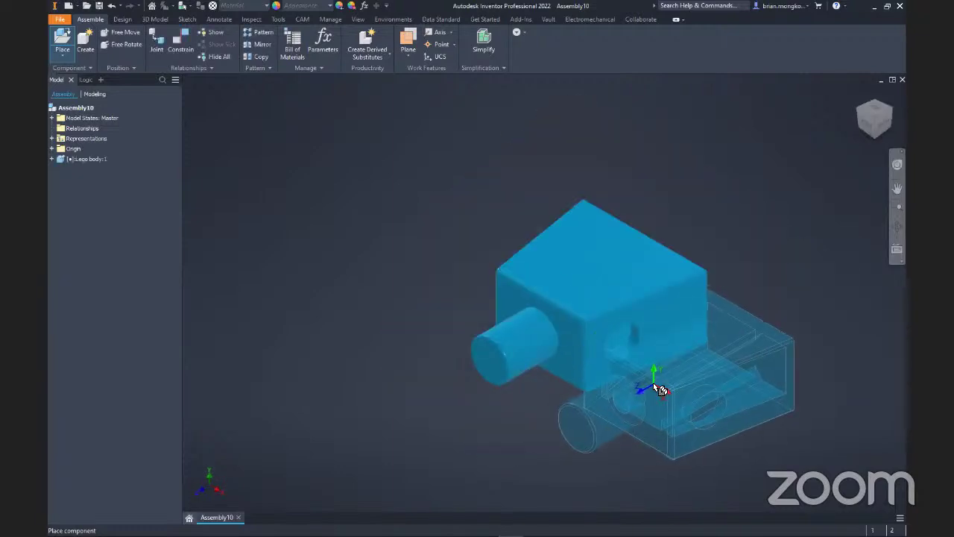
pyautogui.press('Escape')
pyautogui.keyDown('shift'); pyautogui.moveTo(688, 408); pyautogui.dragTo(572, 355, button='middle'); pyautogui.keyUp('shift')
pyautogui.scroll(-3, 526, 313)
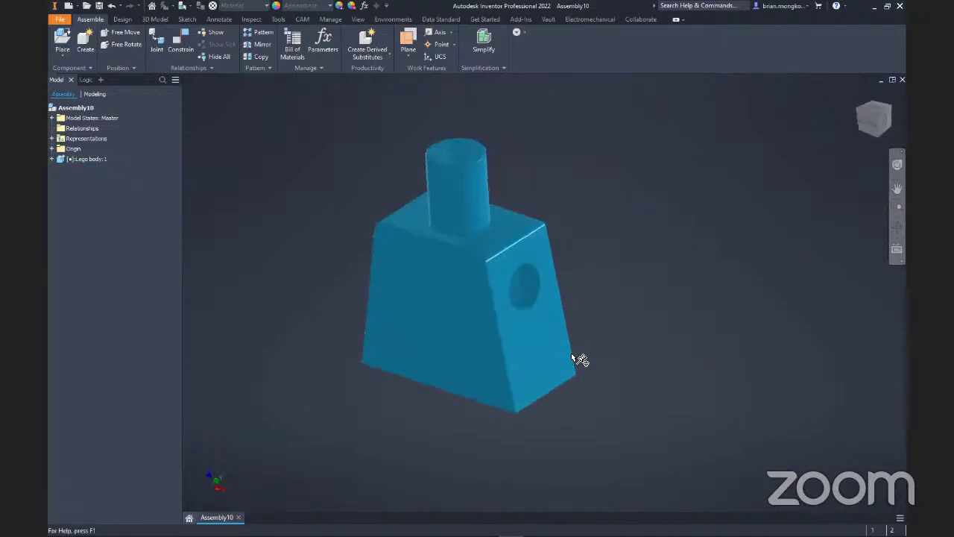
# - Expand the origin geometry of the Lego body and of the assembly to compare their planes, axes and center points
pyautogui.click(51, 159)
pyautogui.click(60, 179)
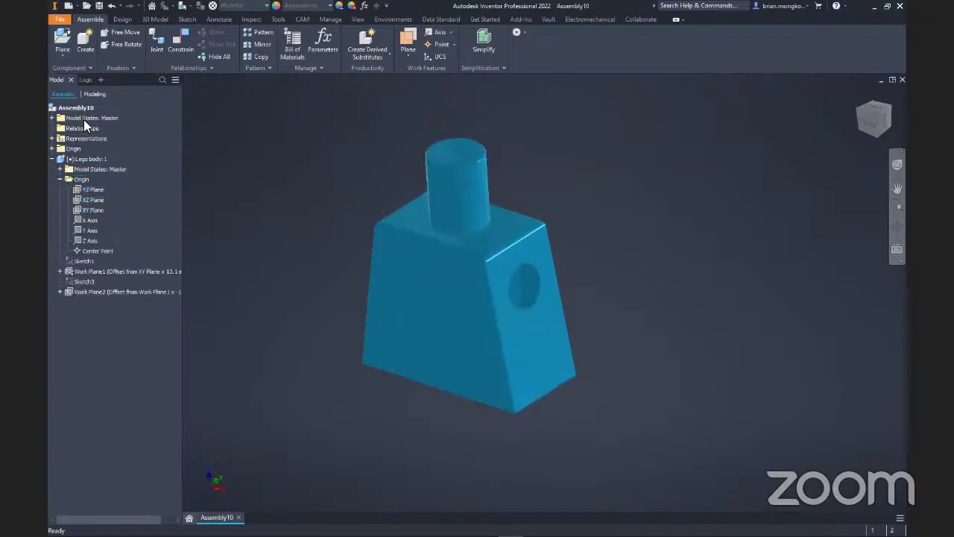
pyautogui.click(52, 148)
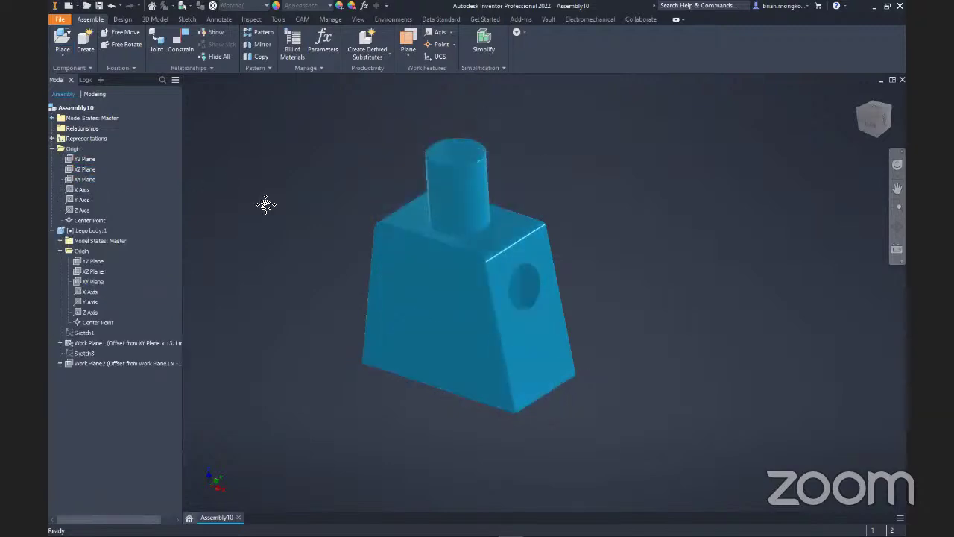
pyautogui.moveTo(264, 206); pyautogui.dragTo(287, 208, button='middle')
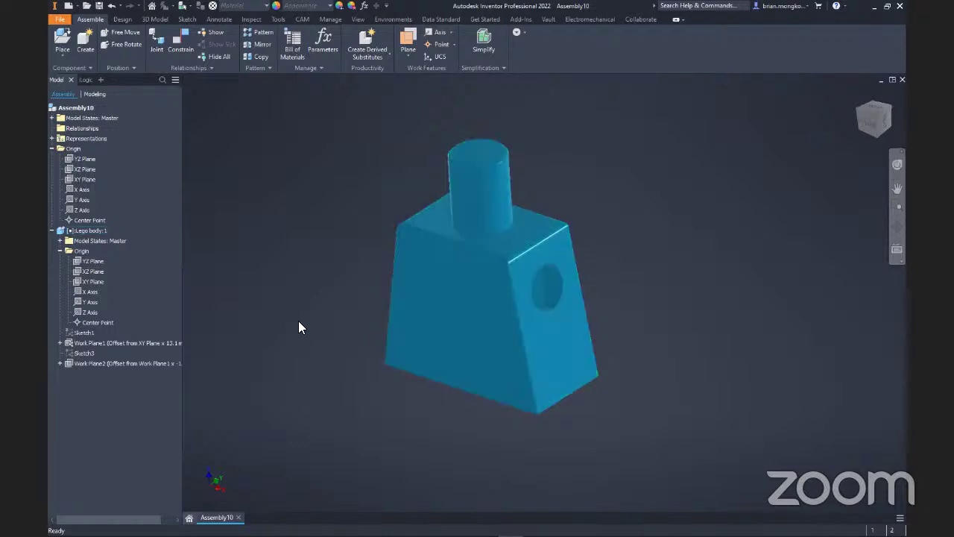
pyautogui.keyDown('shift'); pyautogui.moveTo(341, 330); pyautogui.dragTo(447, 328, button='middle'); pyautogui.keyUp('shift')
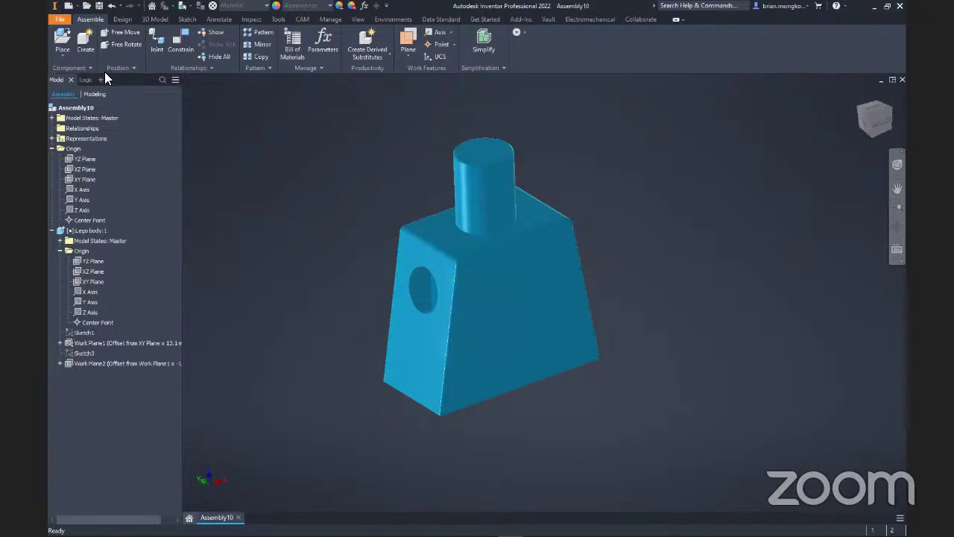
# - Place one Lego connector piece.ipt in the free space beside the Lego body
pyautogui.click(62, 45)
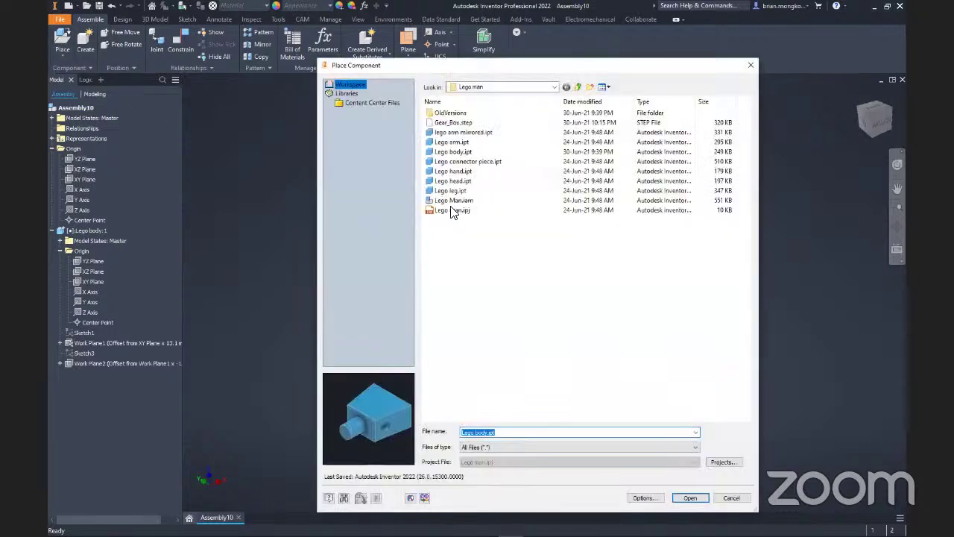
pyautogui.click(453, 142)
pyautogui.click(455, 162)
pyautogui.doubleClick(455, 162)
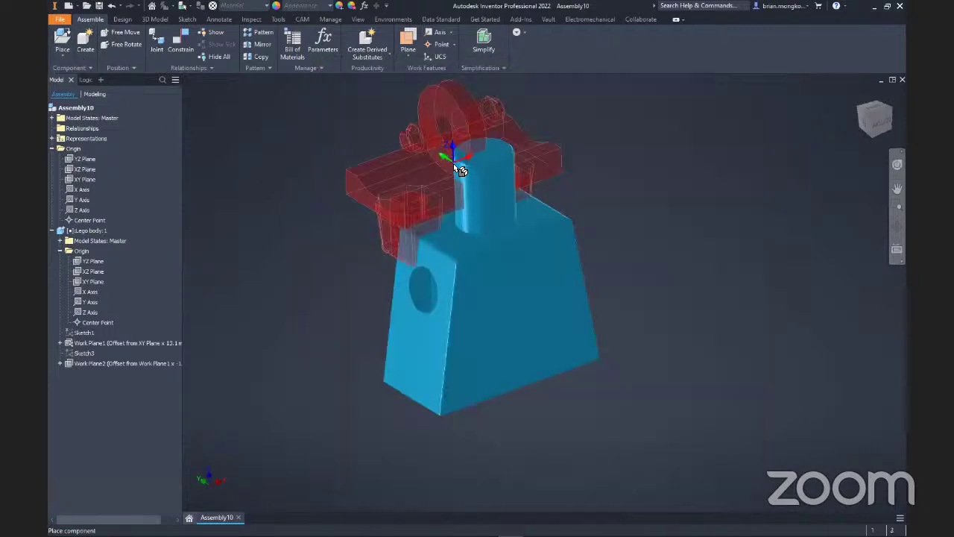
pyautogui.click(703, 373)
pyautogui.scroll(-3, 387, 197)
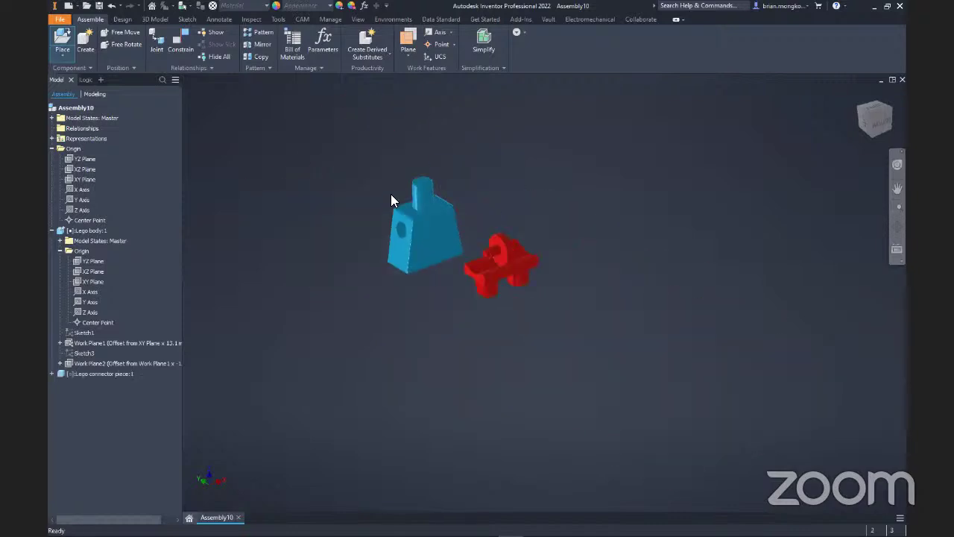
pyautogui.scroll(2, 432, 232)
pyautogui.press('Escape')
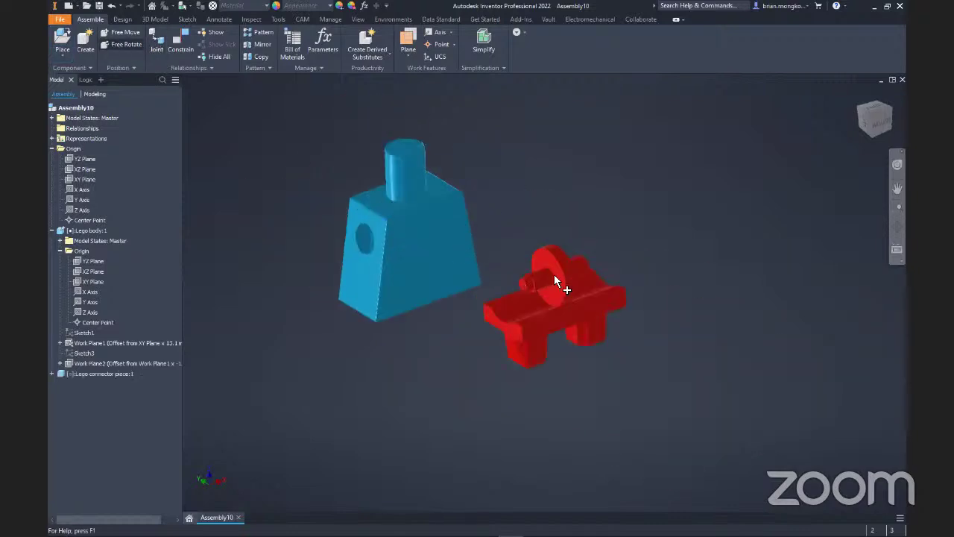
# - Free-rotate the Lego connector piece so its two pegs point up
pyautogui.click(122, 45)
pyautogui.click(528, 326)
pyautogui.moveTo(529, 326); pyautogui.dragTo(578, 229)
pyautogui.moveTo(550, 296); pyautogui.dragTo(525, 266)
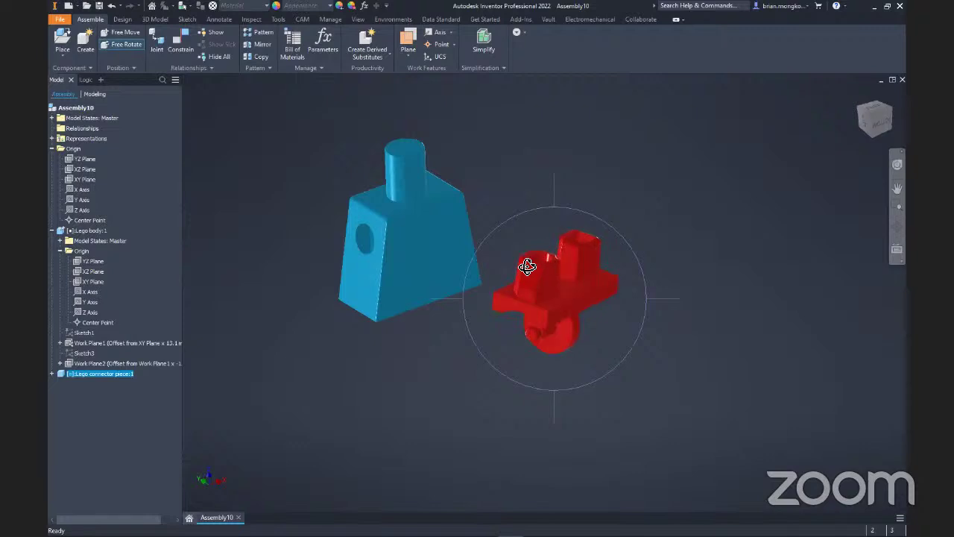
pyautogui.press('Escape')
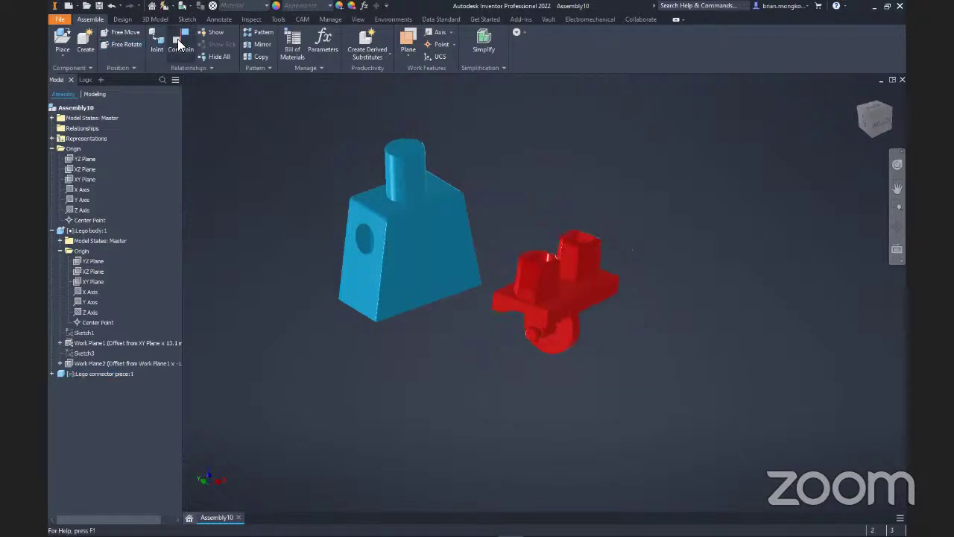
# - Try a flush constraint between the connector piece's end face and the Lego body's slanted side face with the hole
pyautogui.click(177, 41)
pyautogui.scroll(5, 509, 287)
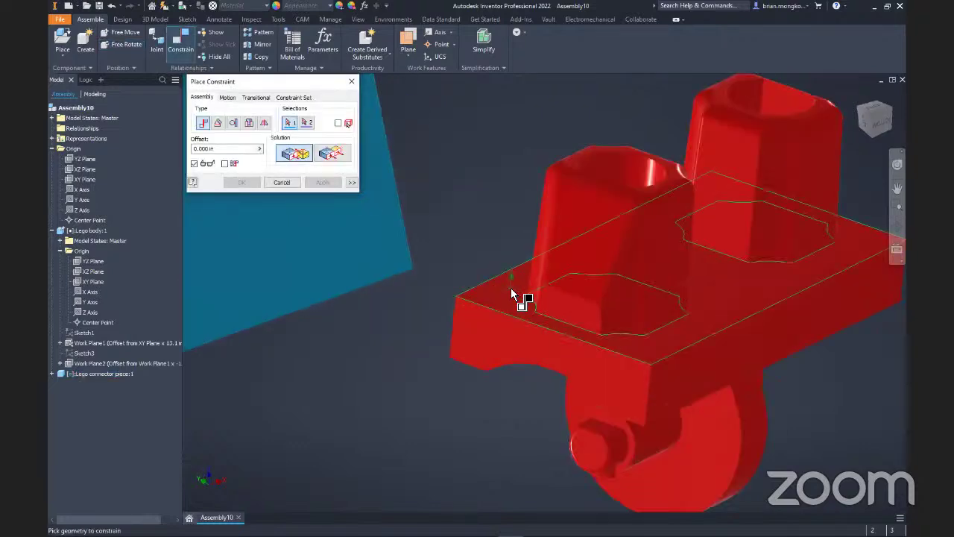
pyautogui.scroll(-7, 512, 290)
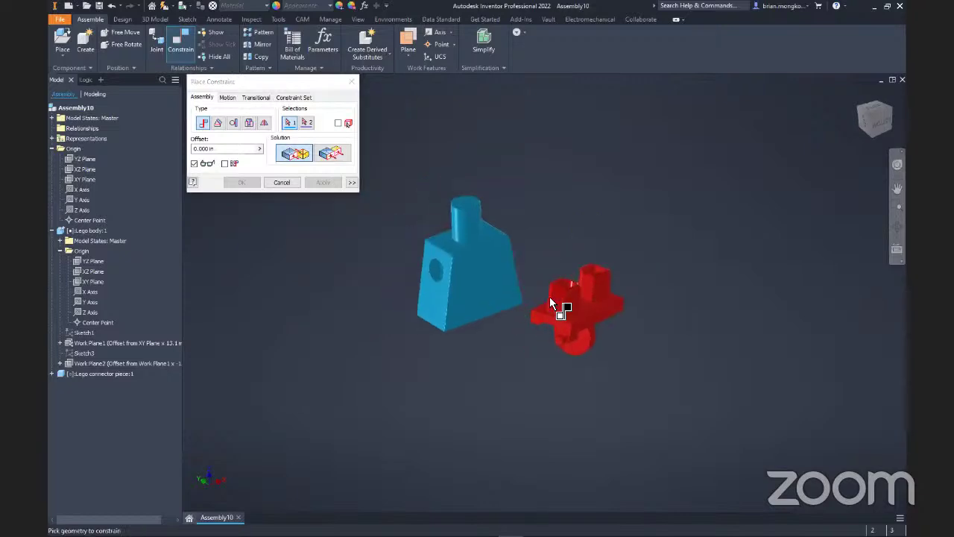
pyautogui.scroll(3, 560, 314)
pyautogui.click(567, 351)
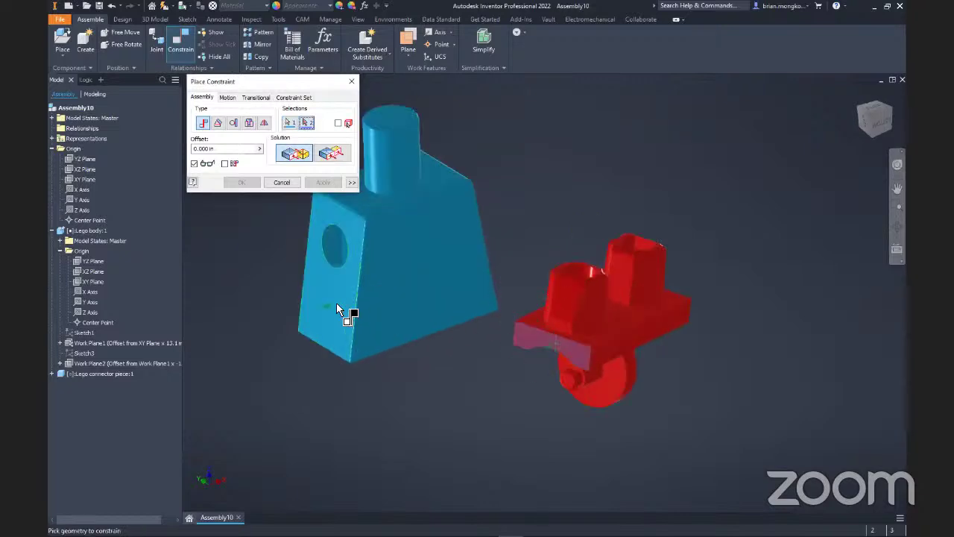
pyautogui.click(336, 307)
pyautogui.click(332, 153)
pyautogui.keyDown('shift'); pyautogui.moveTo(459, 246); pyautogui.dragTo(525, 296, button='middle'); pyautogui.keyUp('shift')
pyautogui.scroll(-4, 567, 291)
pyautogui.scroll(5, 437, 253)
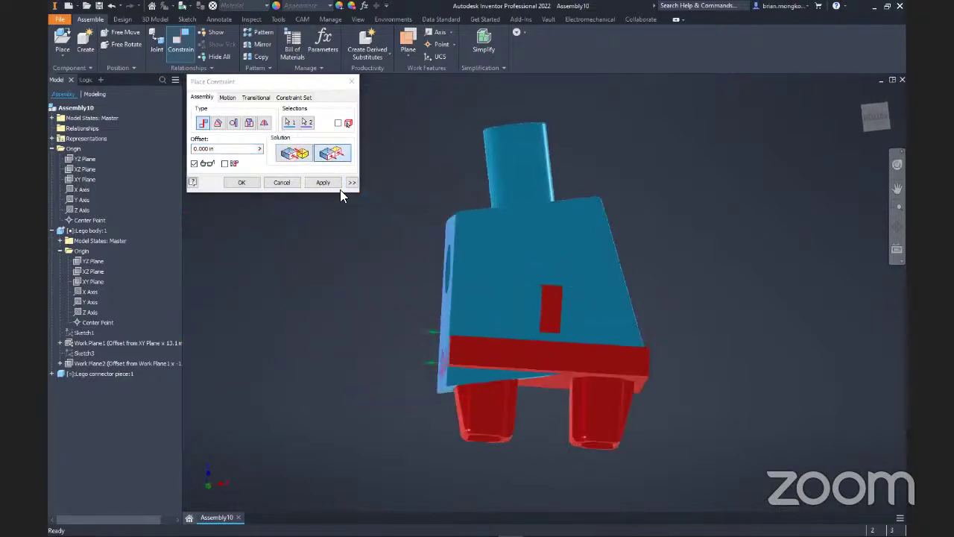
pyautogui.click(273, 183)
pyautogui.scroll(-4, 439, 244)
pyautogui.keyDown('shift'); pyautogui.moveTo(543, 301); pyautogui.dragTo(605, 343, button='middle'); pyautogui.keyUp('shift')
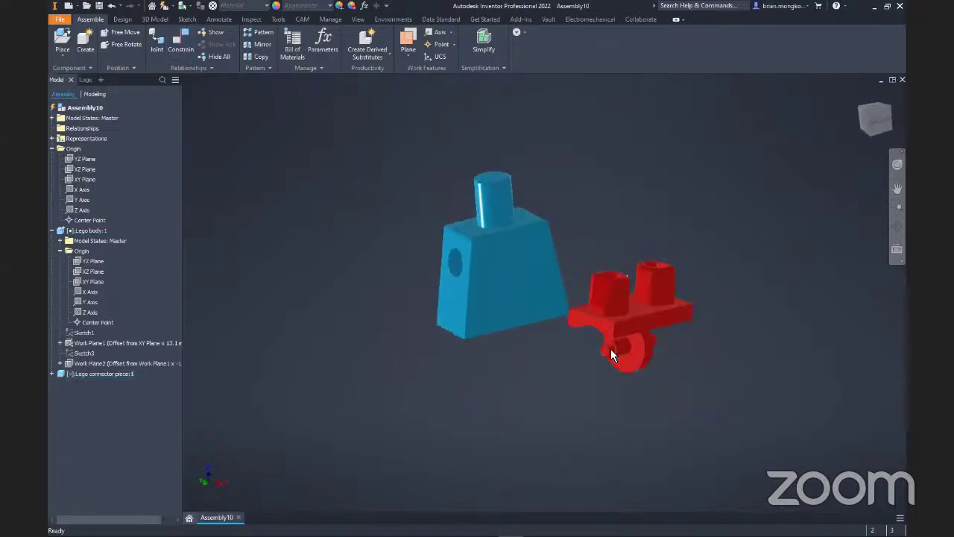
# - Mate the Lego body's YZ origin plane with the connector piece's YZ origin plane at 0.000 in offset
pyautogui.click(188, 42)
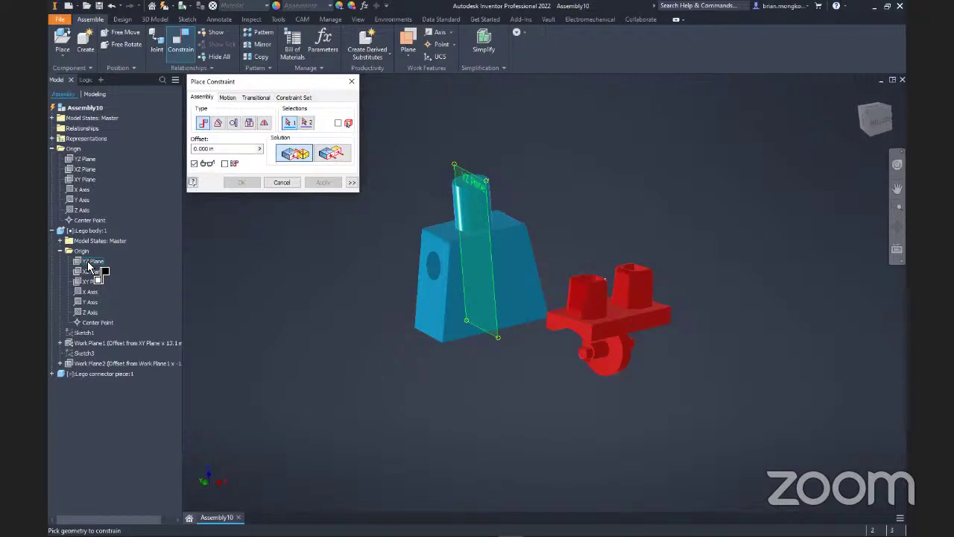
pyautogui.click(89, 262)
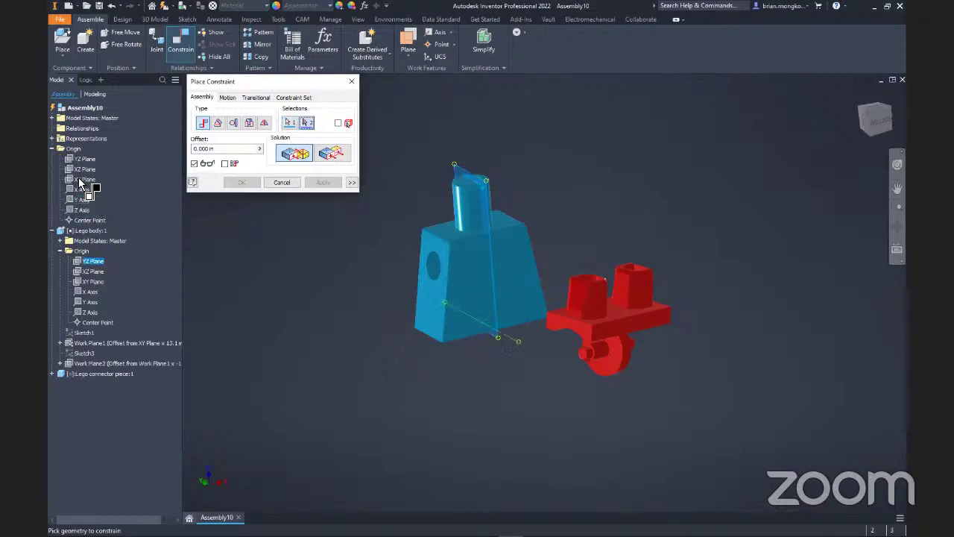
pyautogui.click(51, 373)
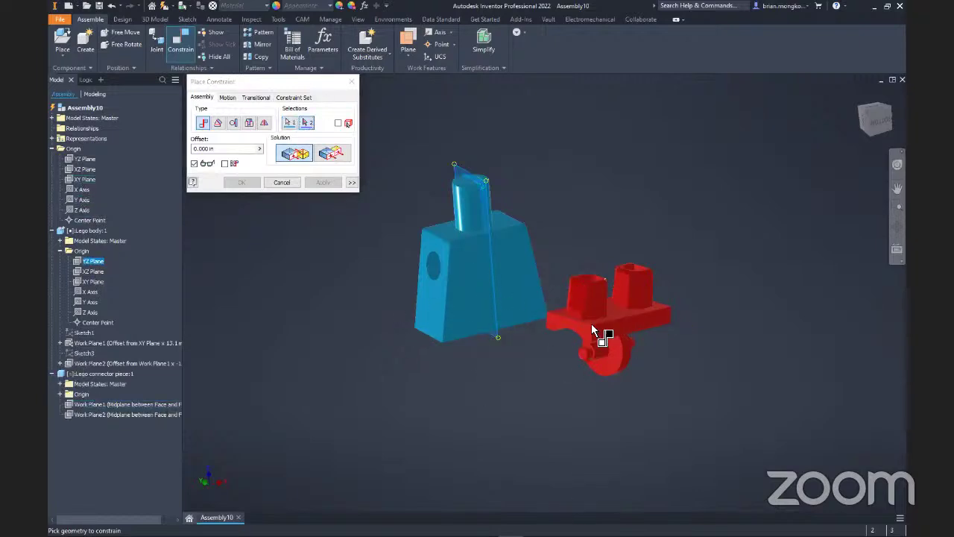
pyautogui.click(60, 393)
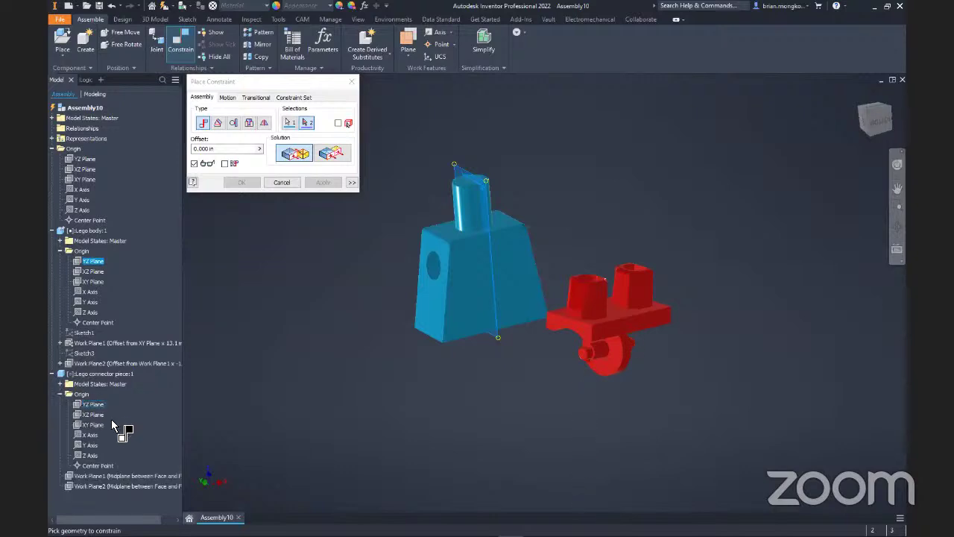
pyautogui.click(93, 405)
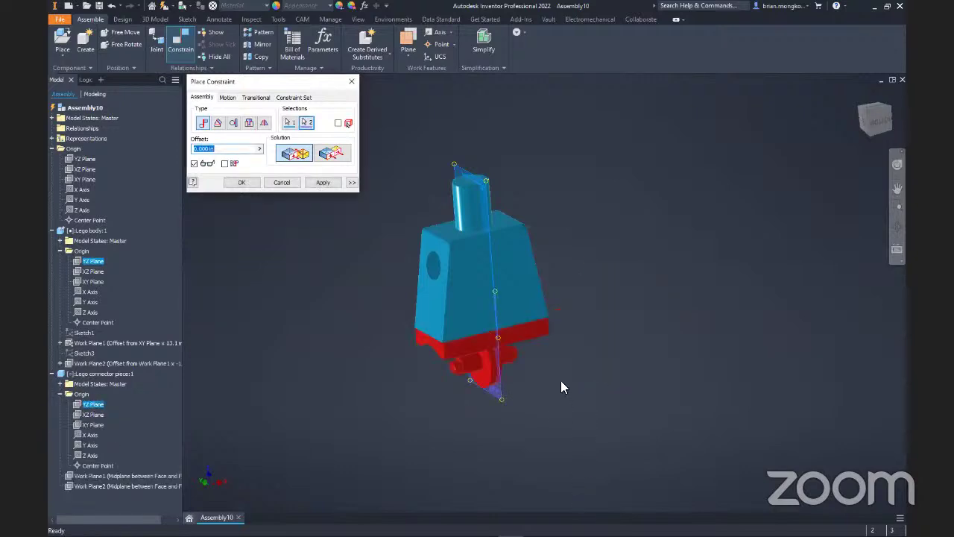
pyautogui.scroll(-3, 503, 317)
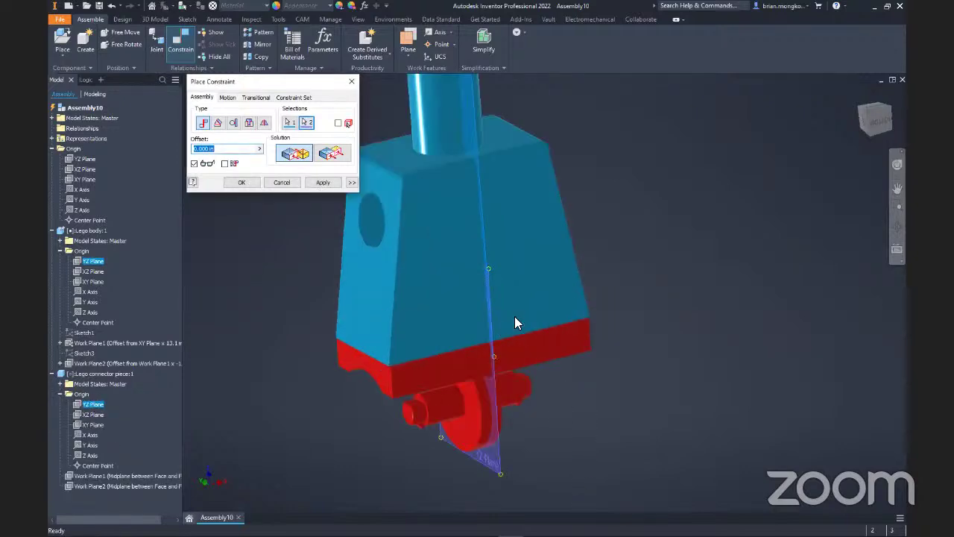
pyautogui.click(323, 183)
pyautogui.press('Escape')
# - Move the connector piece around below the Lego body to check which movement the mate still allows
pyautogui.moveTo(454, 386); pyautogui.dragTo(550, 376)
pyautogui.scroll(3, 547, 369)
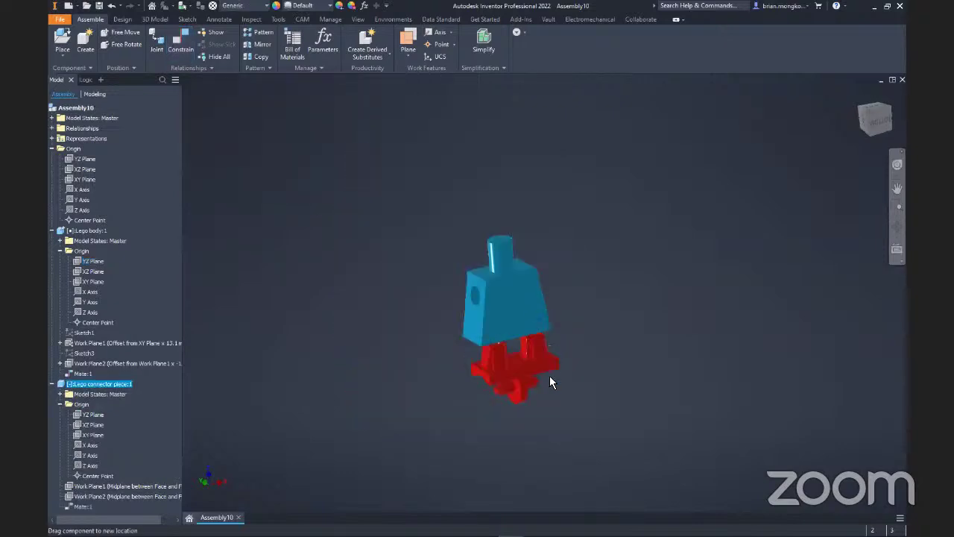
pyautogui.click(875, 119)
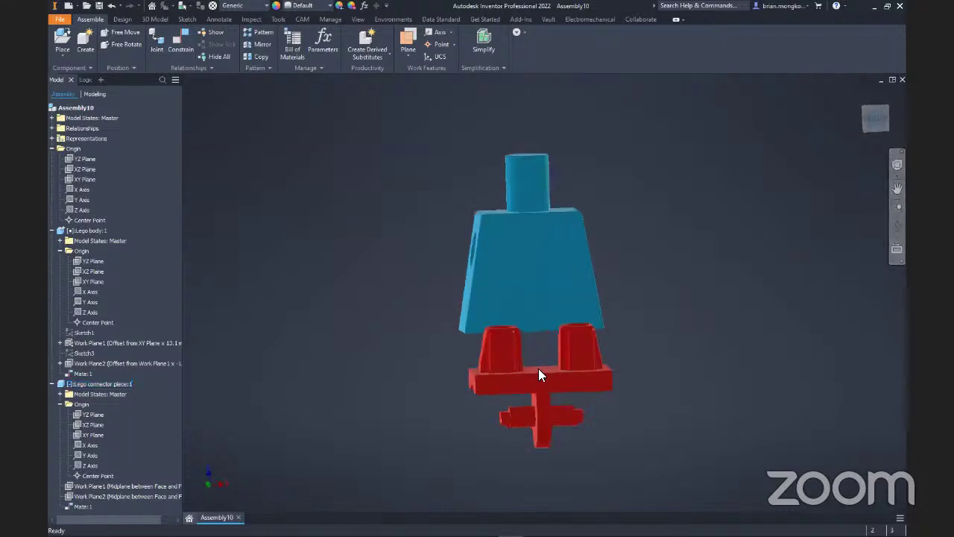
pyautogui.moveTo(539, 390)
pyautogui.mouseDown()
pyautogui.moveTo(603, 400)
pyautogui.moveTo(562, 353)
pyautogui.moveTo(583, 397)
pyautogui.mouseUp()
pyautogui.scroll(3, 570, 332)
pyautogui.keyDown('shift'); pyautogui.moveTo(582, 339); pyautogui.dragTo(661, 378, button='middle'); pyautogui.keyUp('shift')
pyautogui.click(637, 307)
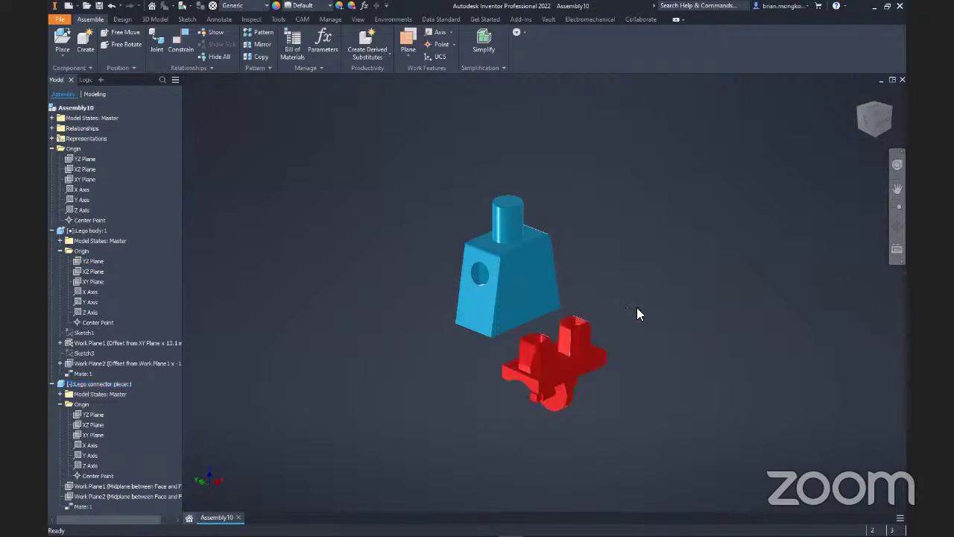
pyautogui.moveTo(561, 358); pyautogui.dragTo(600, 399)
pyautogui.scroll(-3, 555, 352)
pyautogui.scroll(3, 746, 380)
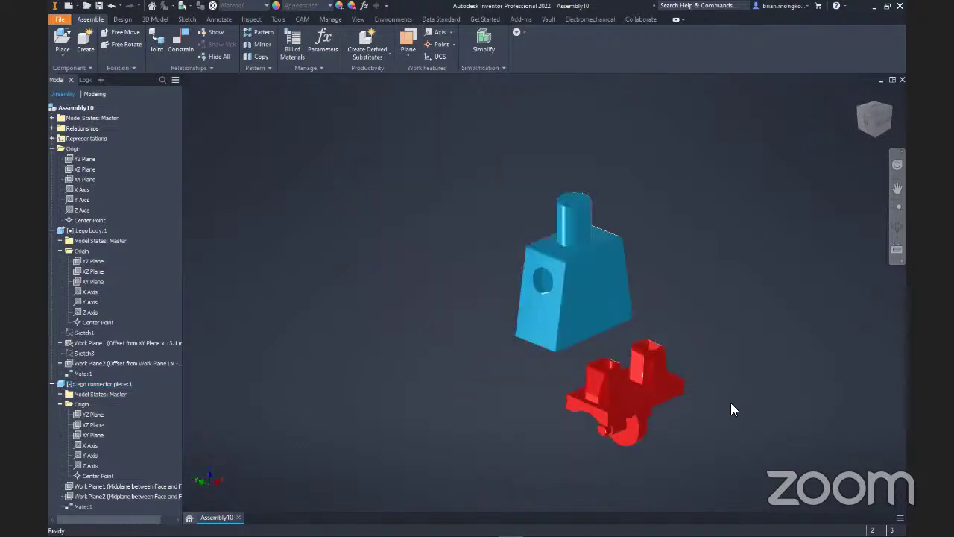
# - Review the list of Inventor part modeling tips on the presentation slide and return to the Lego assembly
pyautogui.scroll(-2, 699, 395)
pyautogui.moveTo(700, 396); pyautogui.dragTo(699, 394, button='middle')
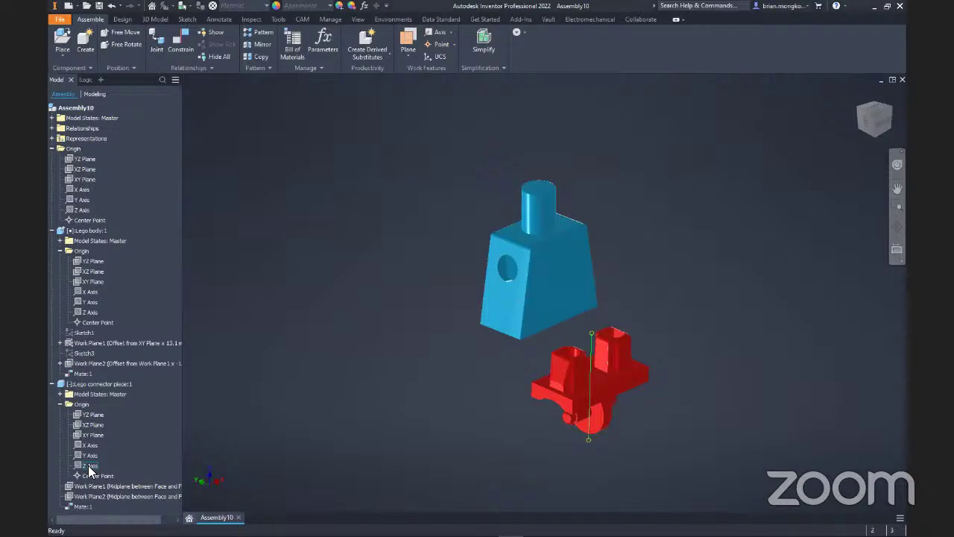
pyautogui.hotkey('alt', 'Tab')
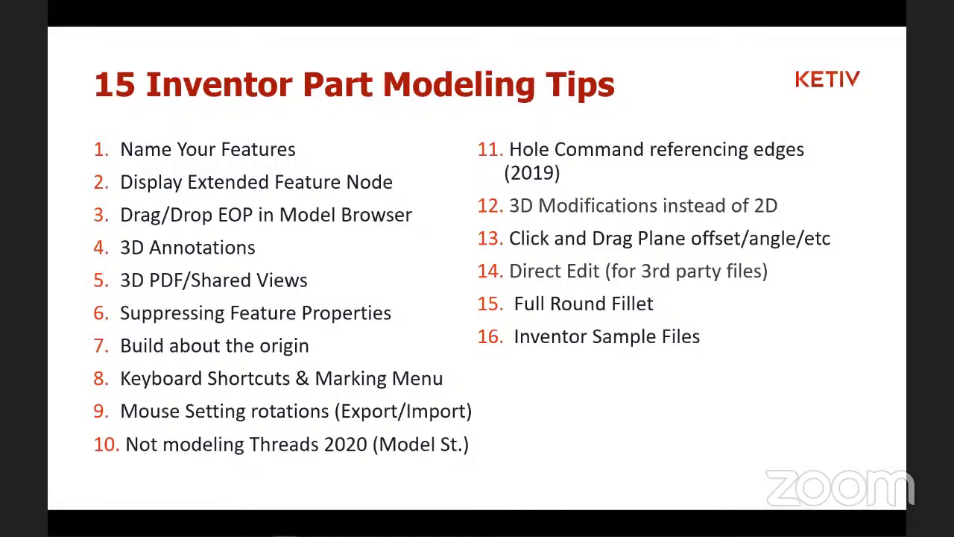
pyautogui.hotkey('alt', 'Tab')
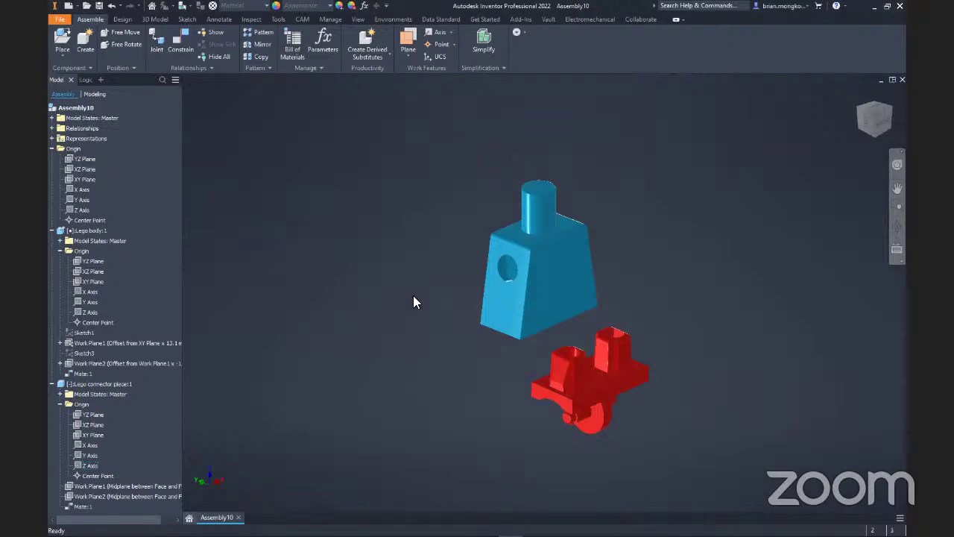
pyautogui.moveTo(413, 297); pyautogui.dragTo(393, 293, button='middle')
pyautogui.click(278, 20)
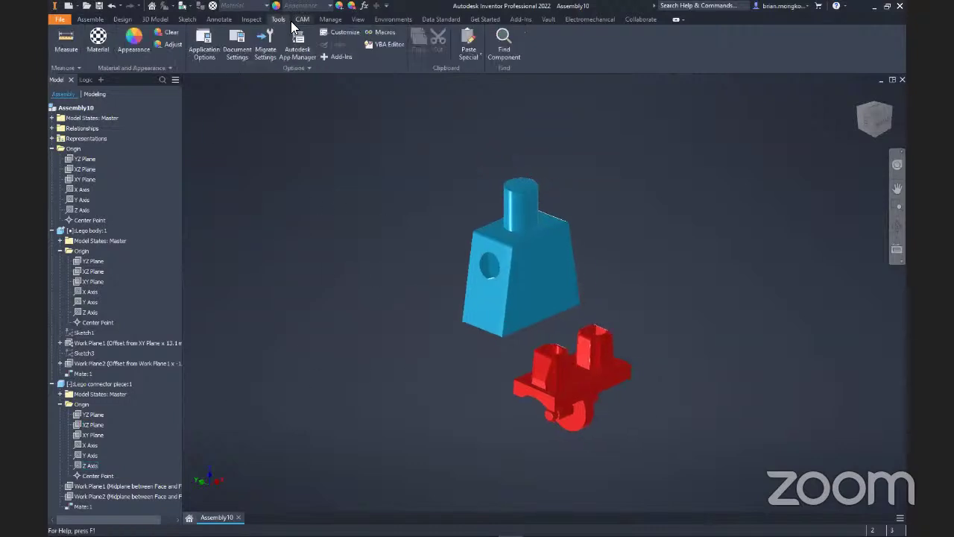
pyautogui.click(200, 47)
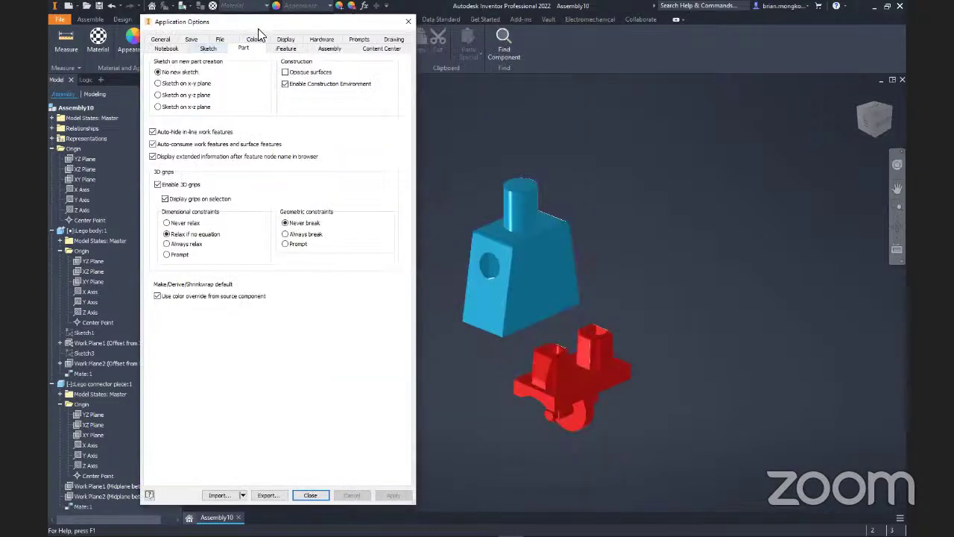
pyautogui.moveTo(269, 28); pyautogui.dragTo(411, 47)
pyautogui.click(551, 41)
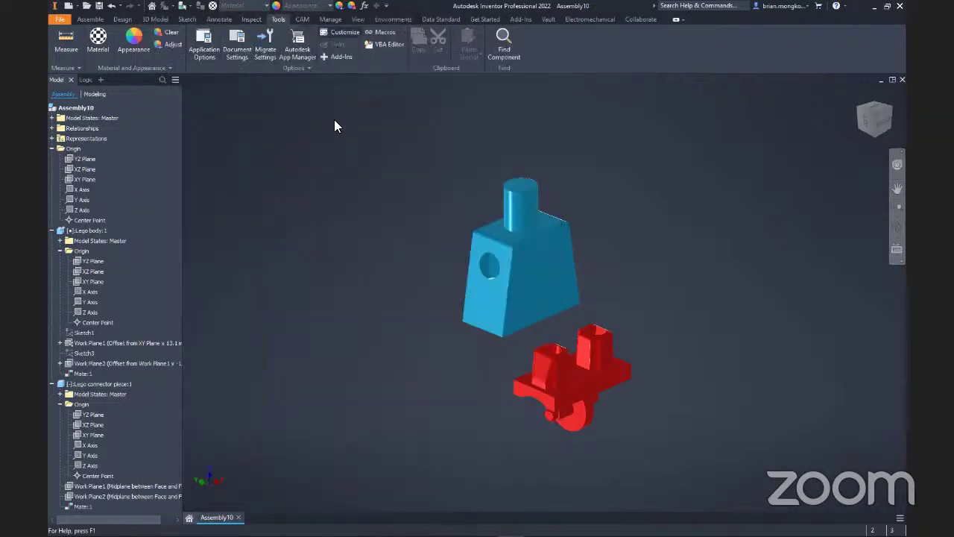
# - Bring up the keyboard shortcut customization, sort the commands by assigned keys, and sort them back by command name
pyautogui.click(345, 32)
pyautogui.click(285, 134)
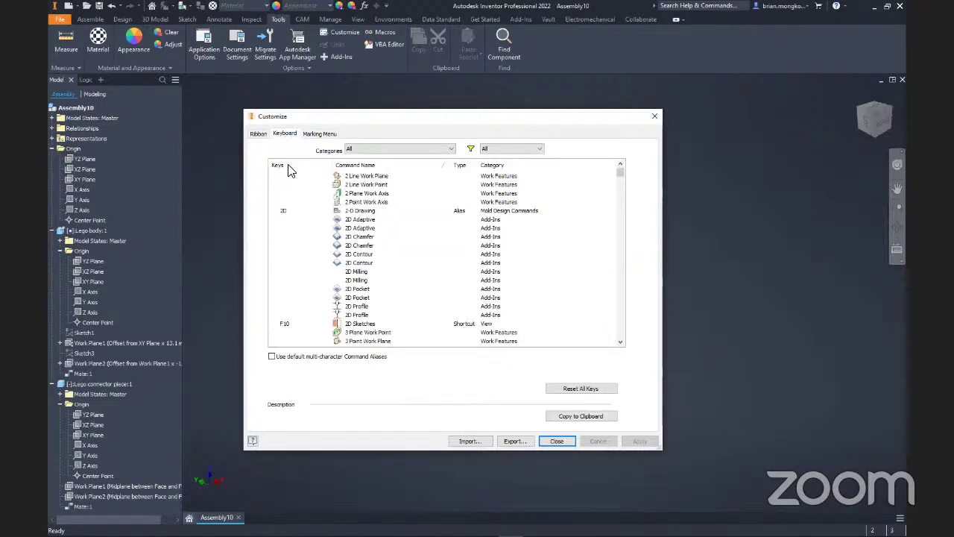
pyautogui.click(288, 165)
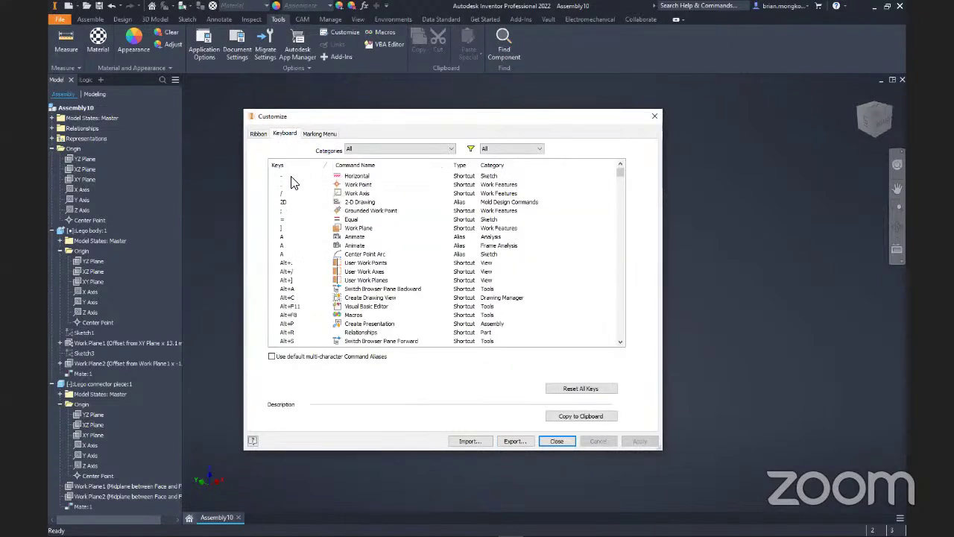
pyautogui.click(361, 165)
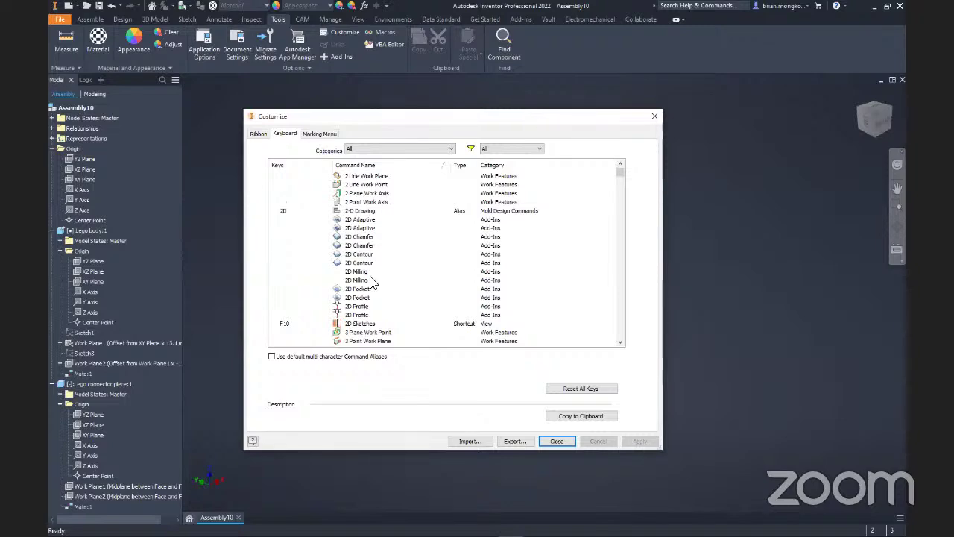
# - Assign the keyboard alias C to the Center Point Circle sketch command and save the customization
pyautogui.scroll(-10, 369, 276)
pyautogui.scroll(-15, 373, 278)
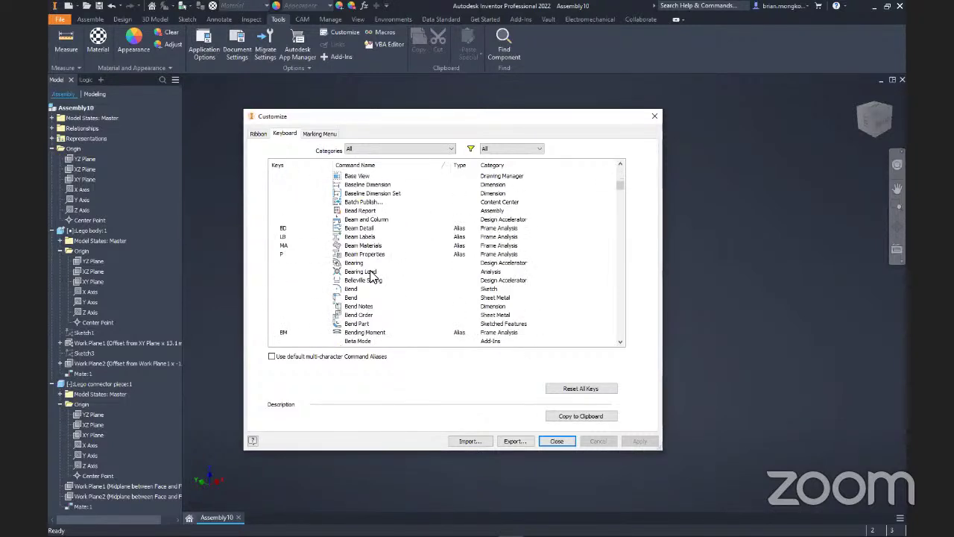
pyautogui.scroll(2, 373, 277)
pyautogui.scroll(-4, 377, 291)
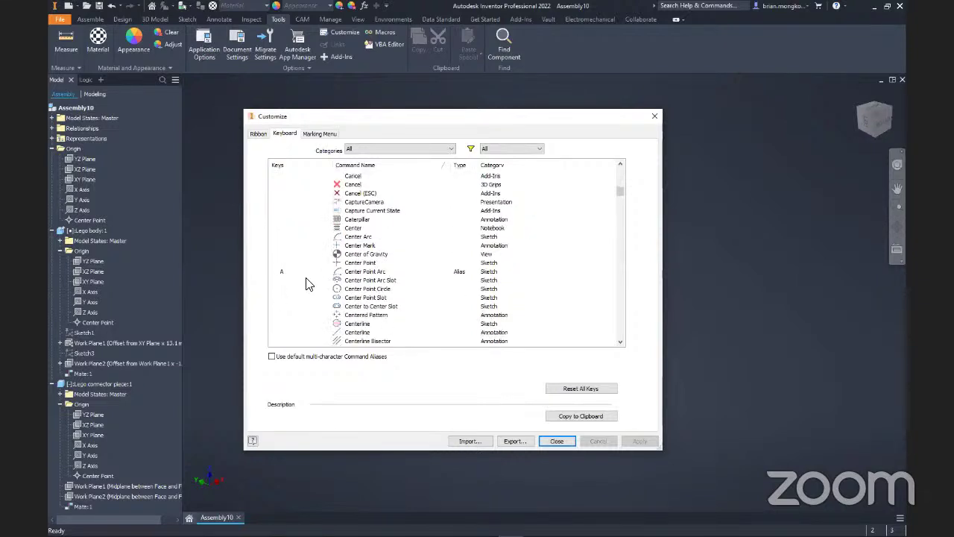
pyautogui.click(305, 290)
pyautogui.write('C')
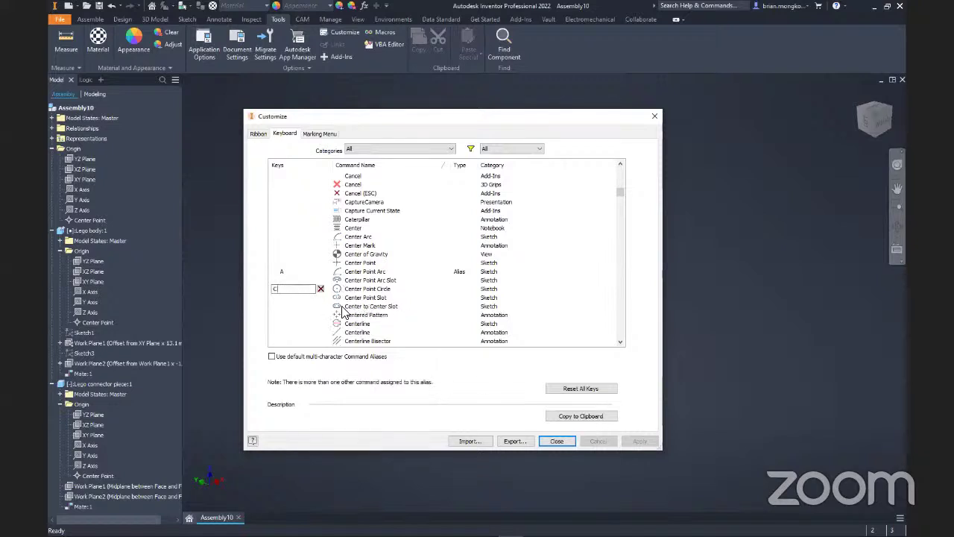
pyautogui.click(312, 301)
pyautogui.click(641, 441)
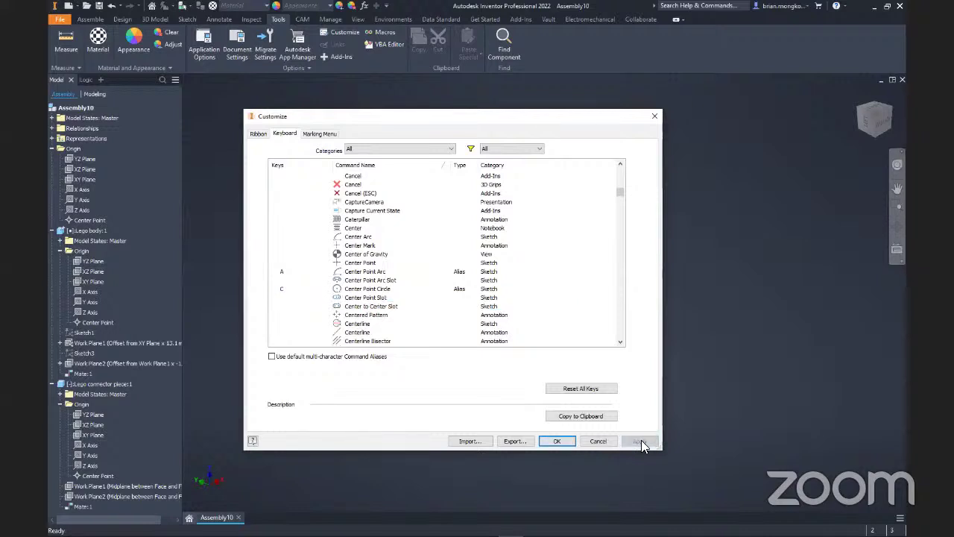
pyautogui.click(561, 442)
# - Try to start Center Point Circle with its C alias directly in the assembly
pyautogui.moveTo(535, 388); pyautogui.dragTo(595, 296)
pyautogui.press('c')
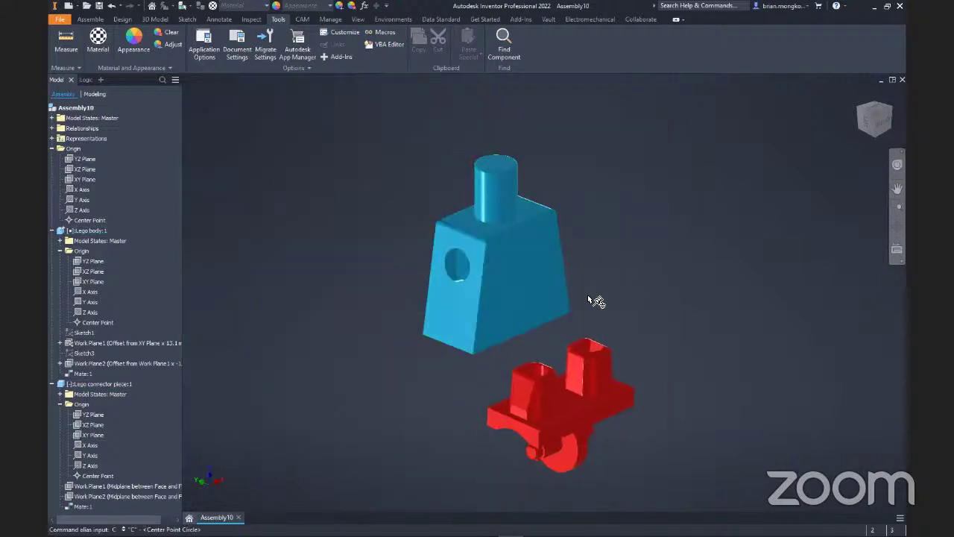
pyautogui.click(538, 297)
pyautogui.click(648, 270)
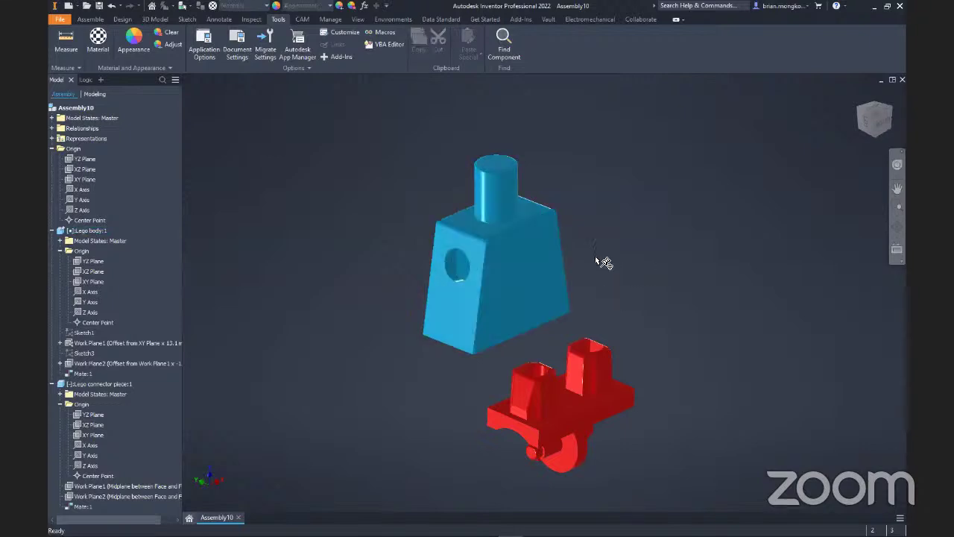
# - Edit the Lego body in place and sketch a center point circle in the middle of its front face
pyautogui.click(92, 385)
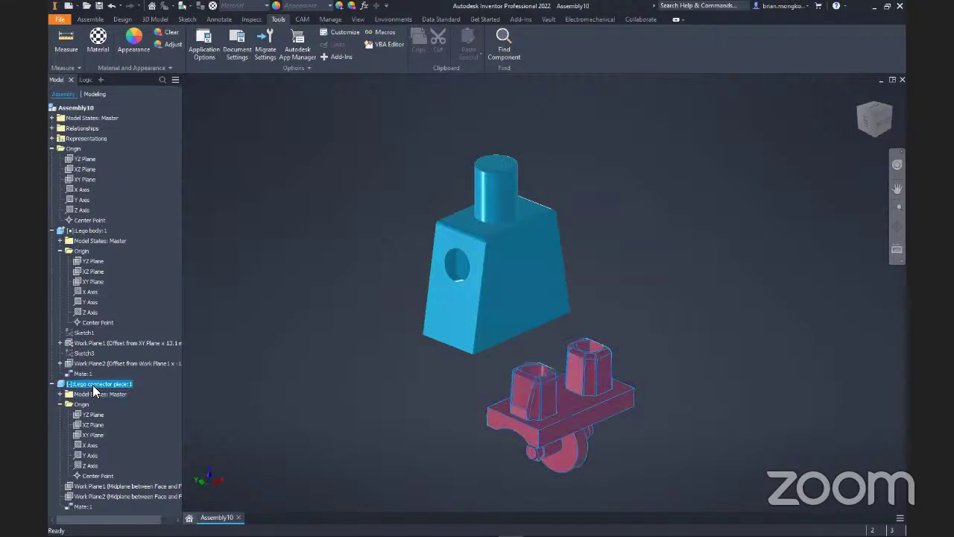
pyautogui.doubleClick(88, 230)
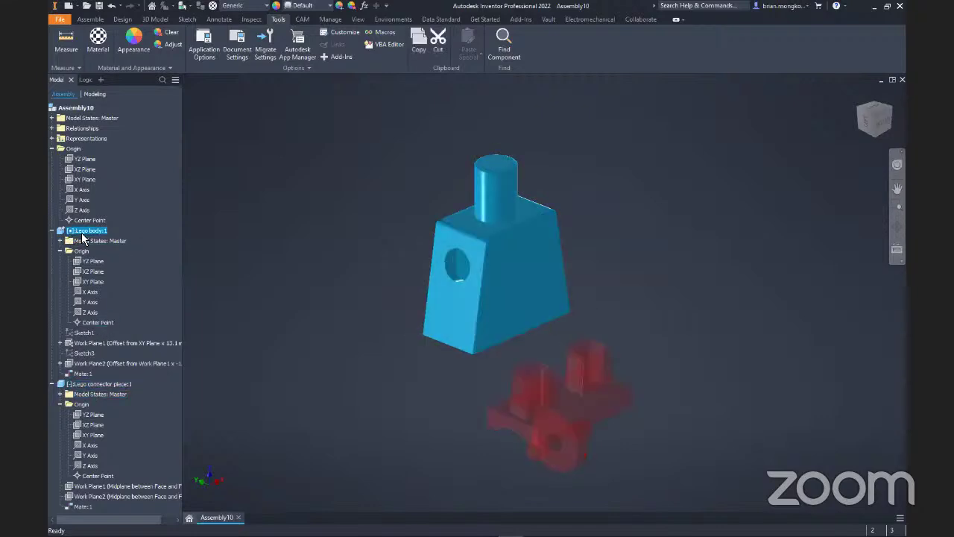
pyautogui.press('s')
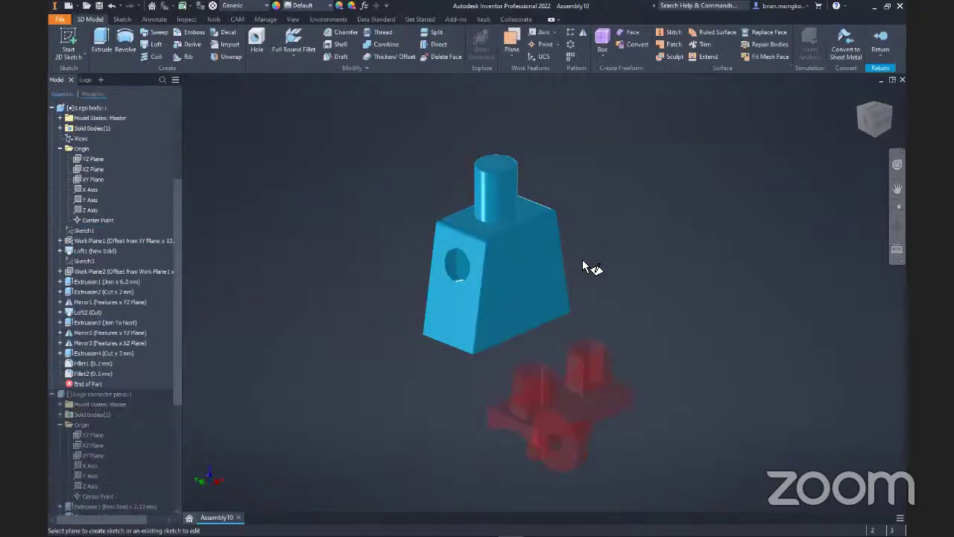
pyautogui.click(531, 276)
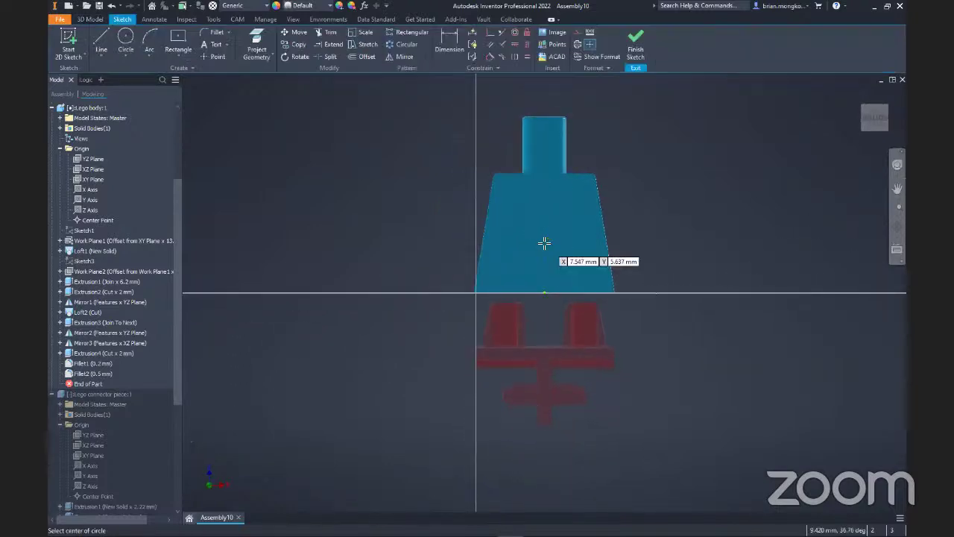
pyautogui.click(568, 230)
pyautogui.press('Escape')
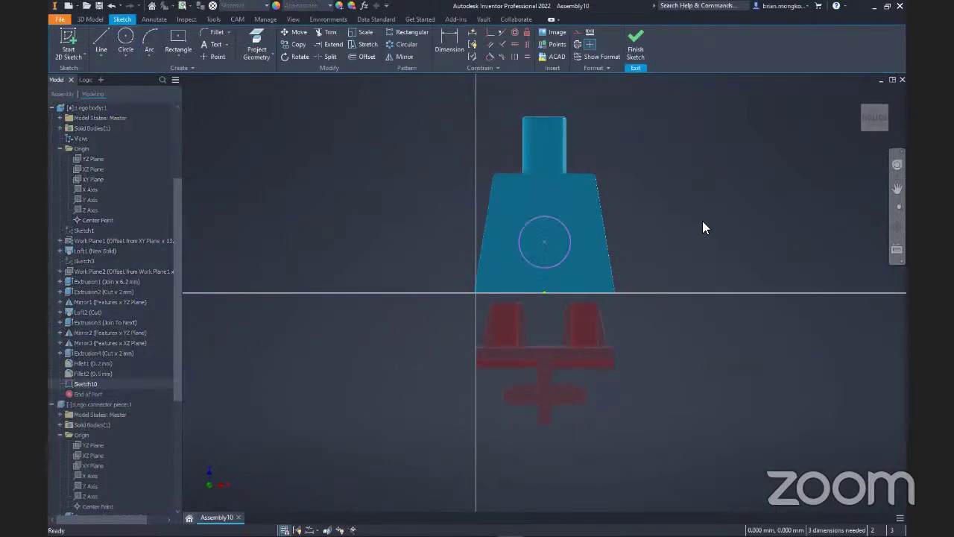
pyautogui.moveTo(707, 227); pyautogui.dragTo(706, 232)
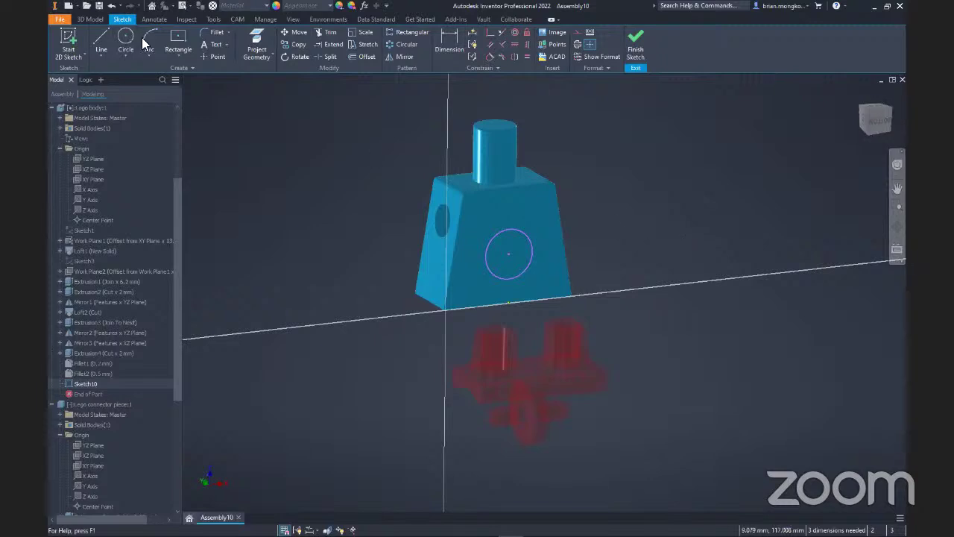
pyautogui.click(635, 42)
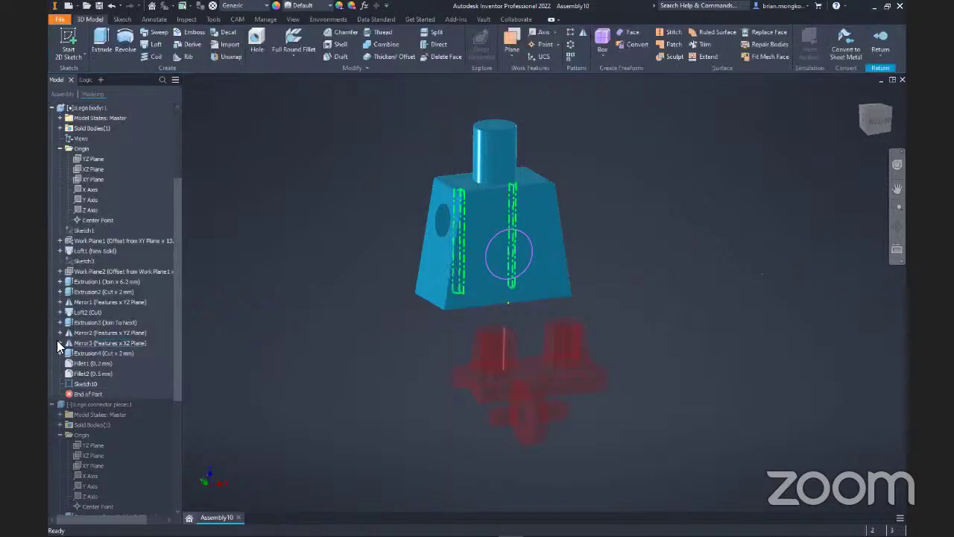
# - Replace Line with Repeat Last Command in the Part environment's marking menu, save the customization, and check the resulting menu
pyautogui.click(214, 20)
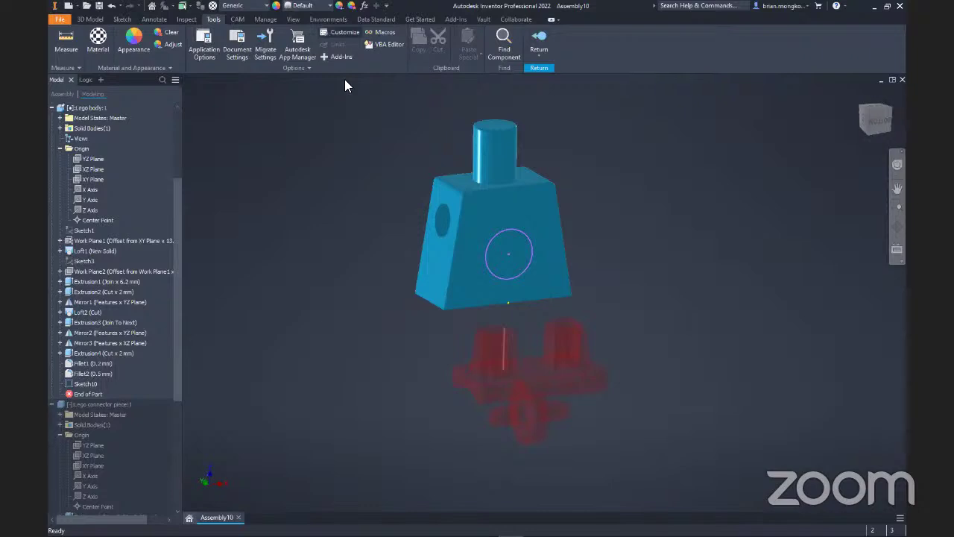
pyautogui.click(341, 32)
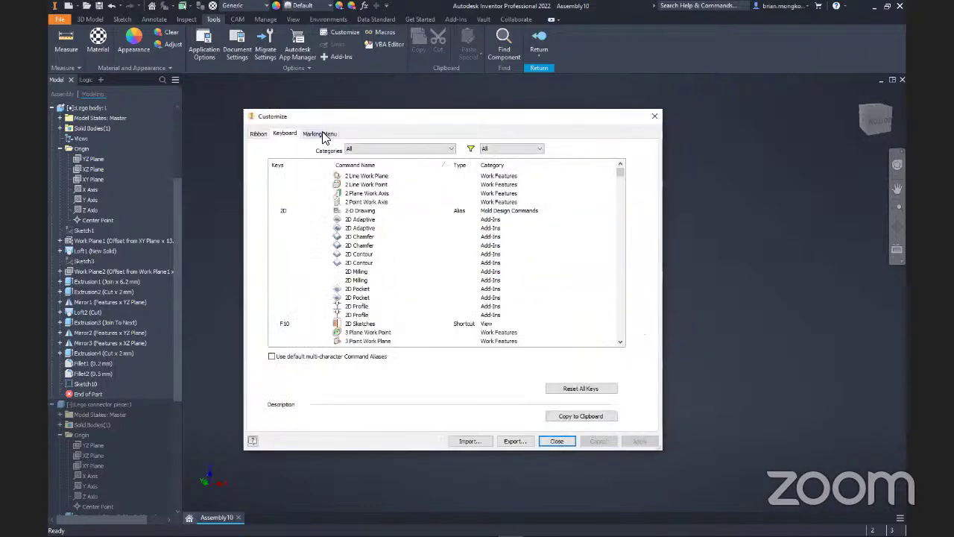
pyautogui.click(325, 133)
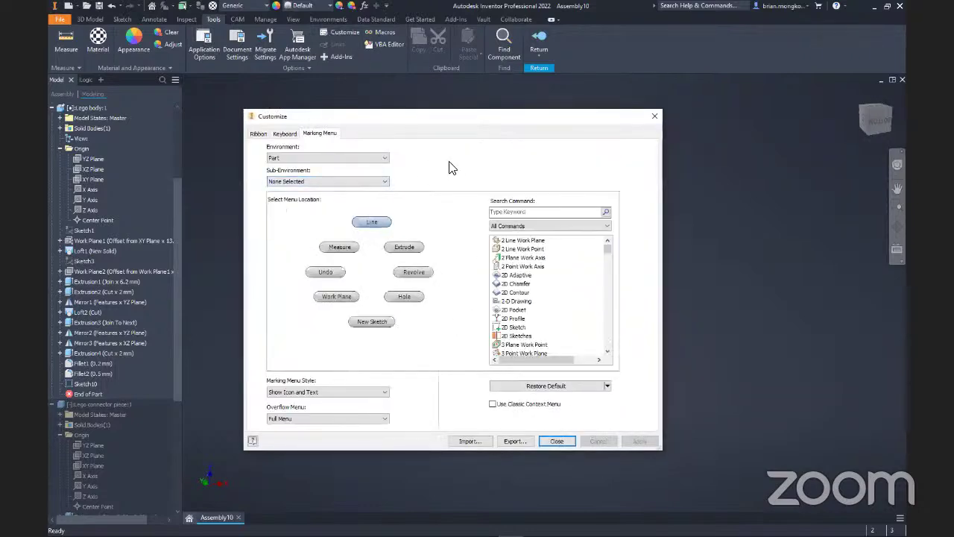
pyautogui.click(543, 213)
pyautogui.write('last')
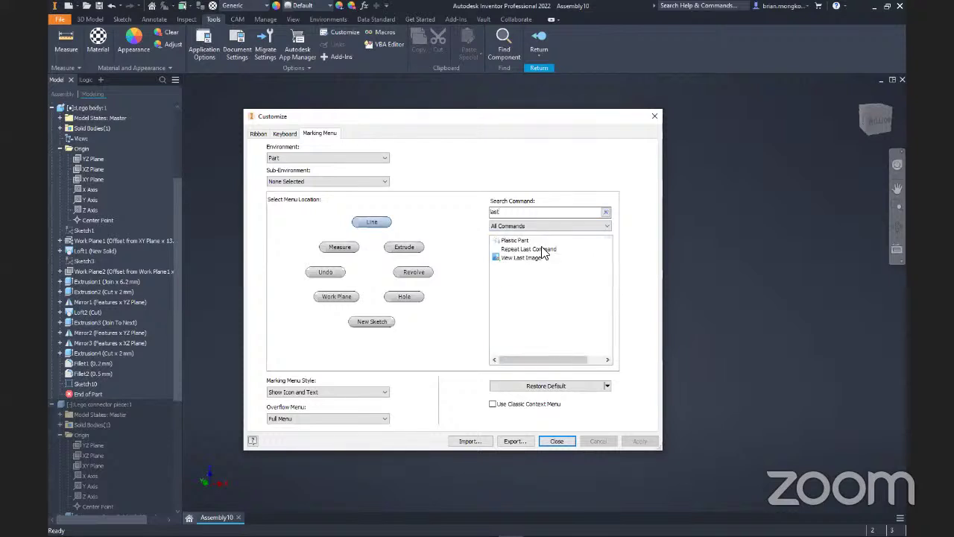
pyautogui.click(542, 249)
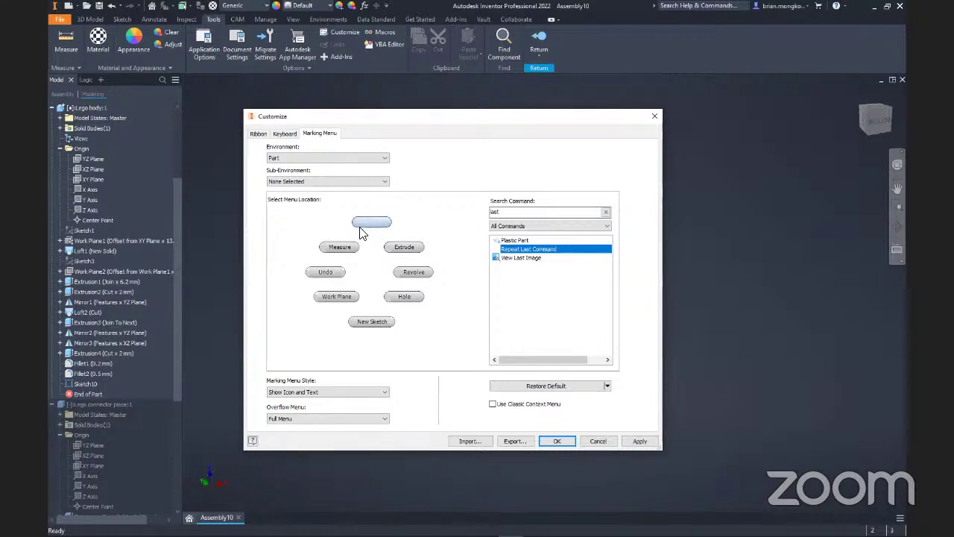
pyautogui.click(638, 442)
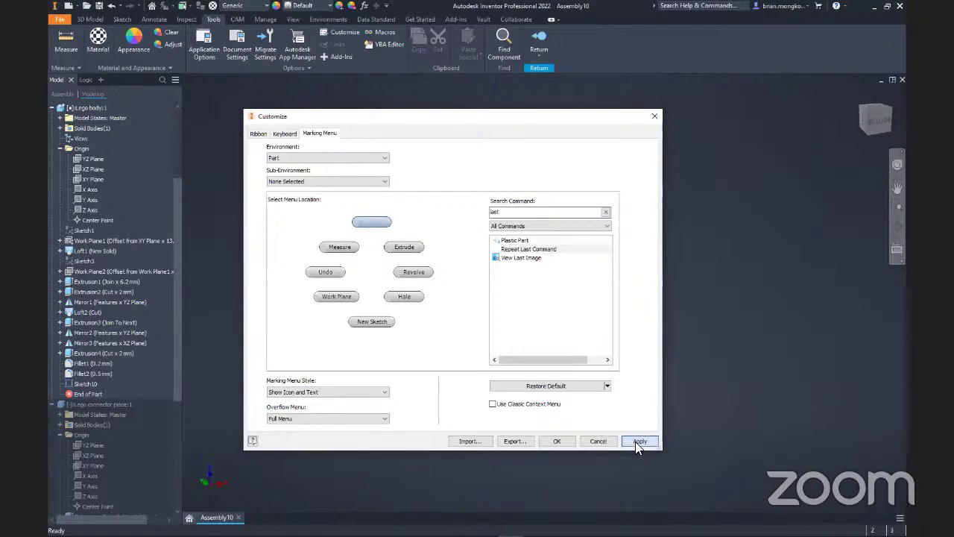
pyautogui.click(554, 441)
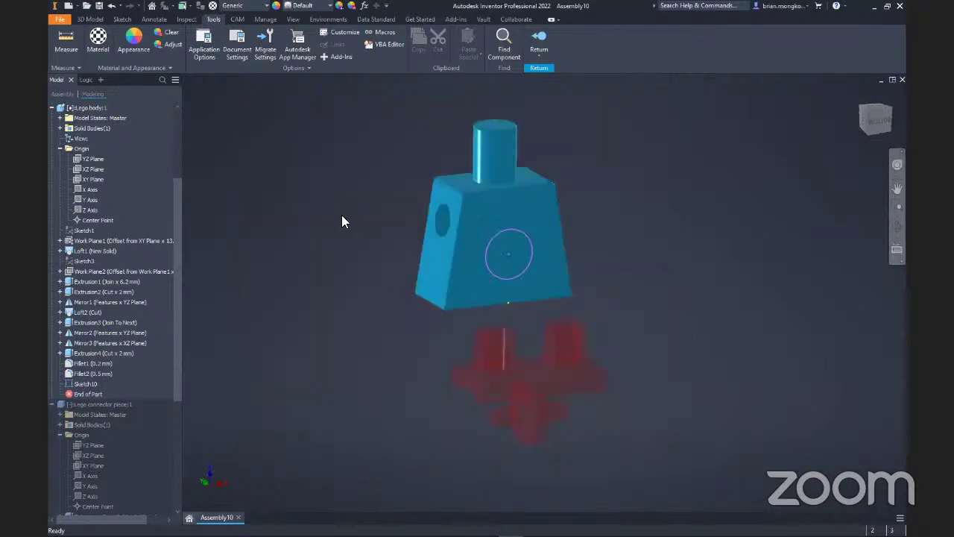
pyautogui.rightClick(657, 323)
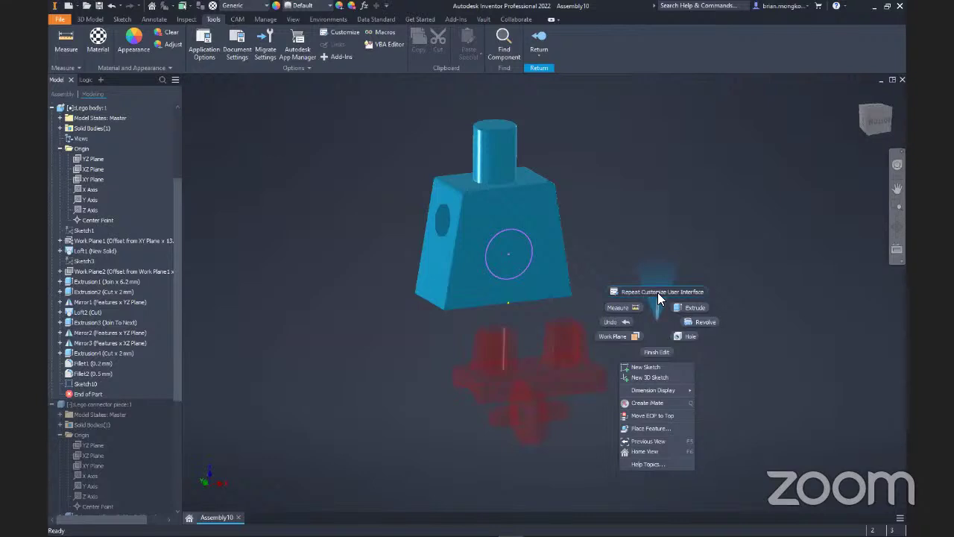
pyautogui.press('Escape')
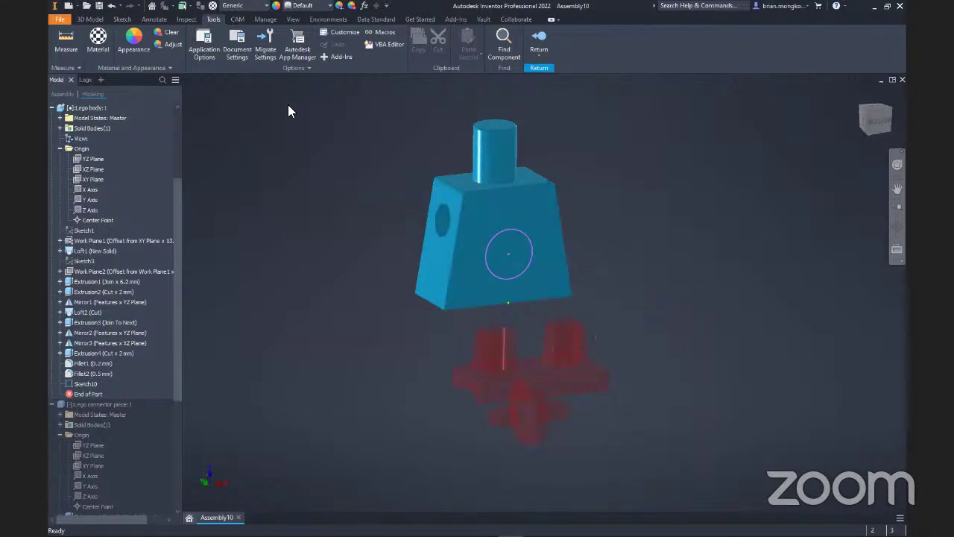
# - Draw a single slanted line beside the Lego body in a new sketch on its front face plane
pyautogui.click(119, 19)
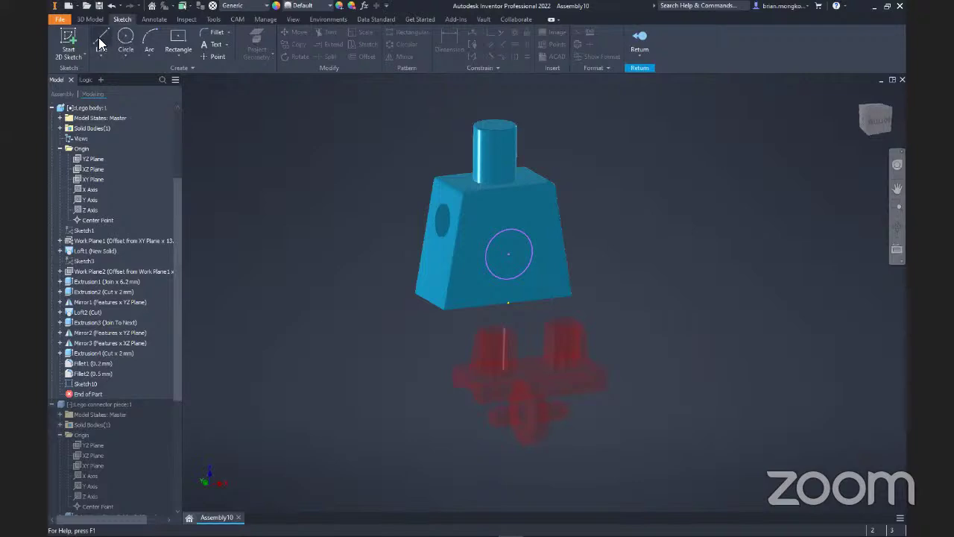
pyautogui.click(101, 42)
pyautogui.press('pageup')
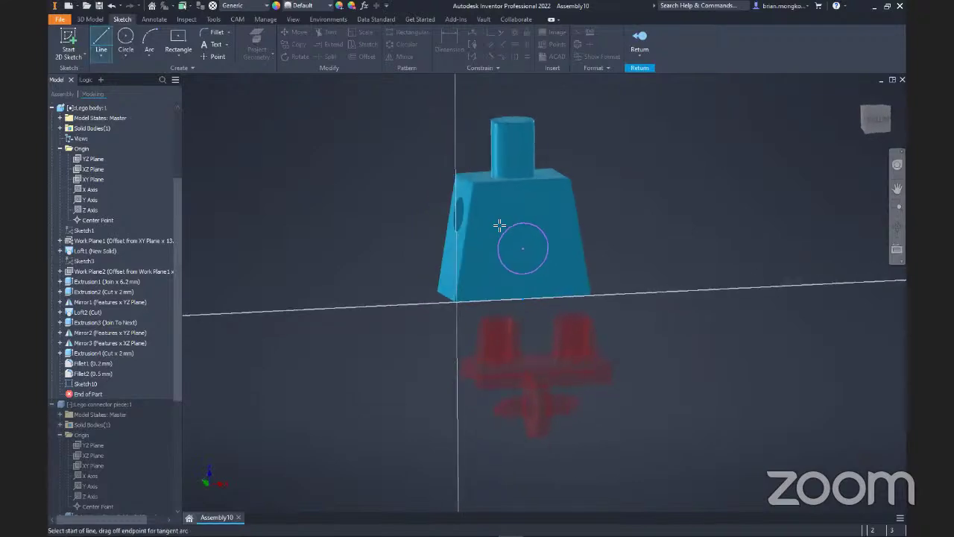
pyautogui.click(366, 185)
pyautogui.click(440, 273)
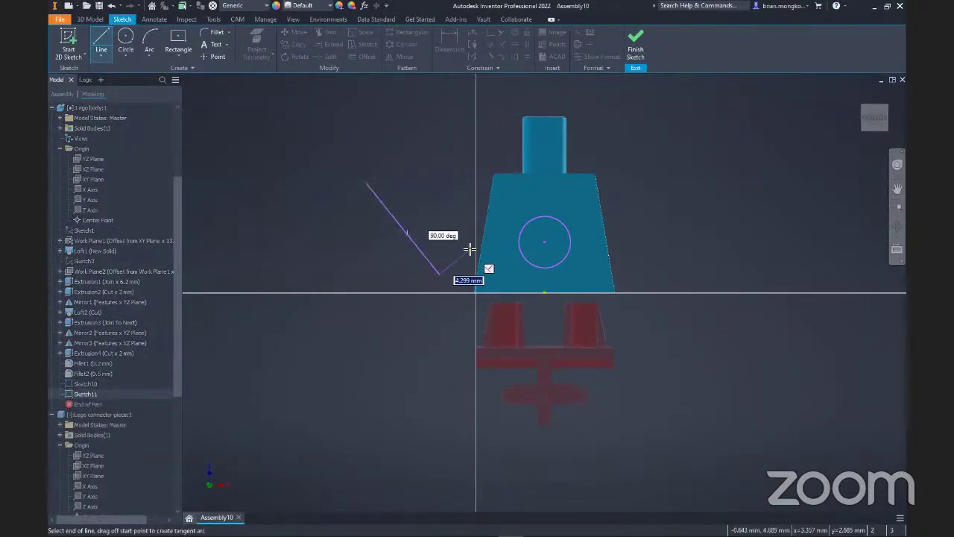
pyautogui.press('Escape')
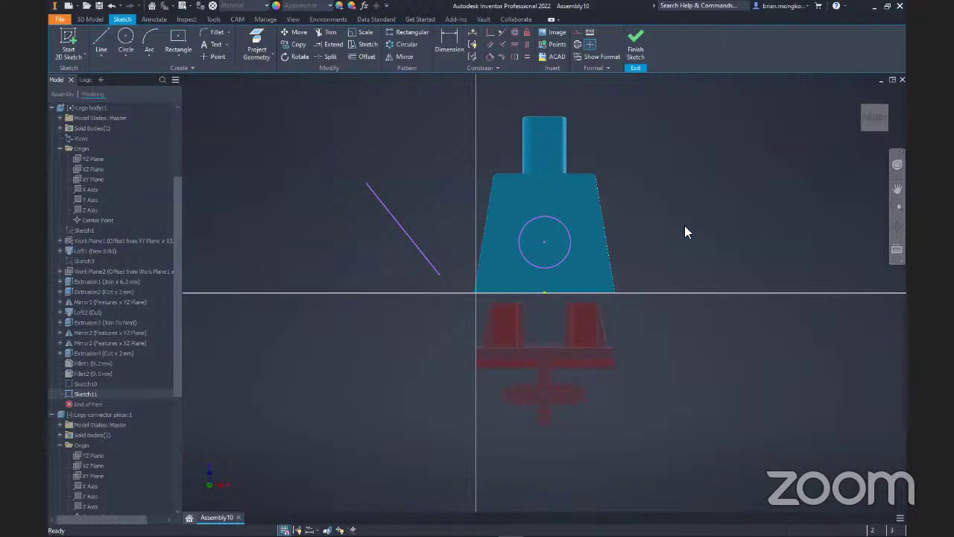
# - Draw a second, shorter slanted line on the outer side of the existing slanted line beside the Lego body
pyautogui.rightClick(710, 258)
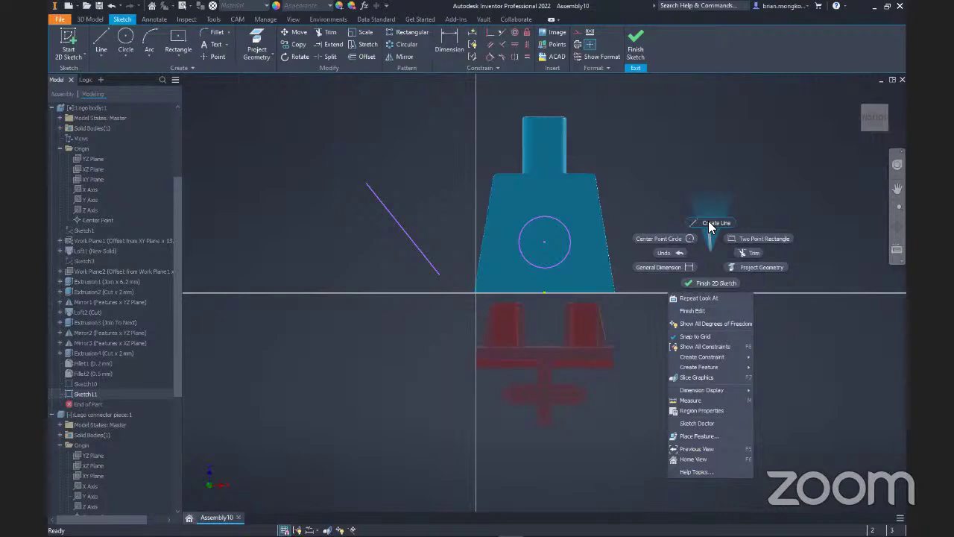
pyautogui.click(709, 221)
pyautogui.click(285, 220)
pyautogui.click(339, 255)
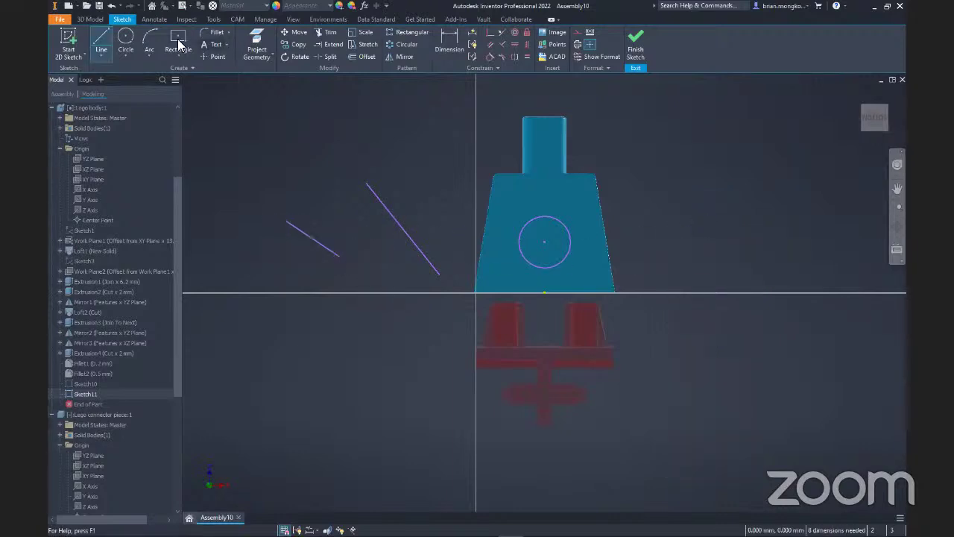
pyautogui.press('Escape')
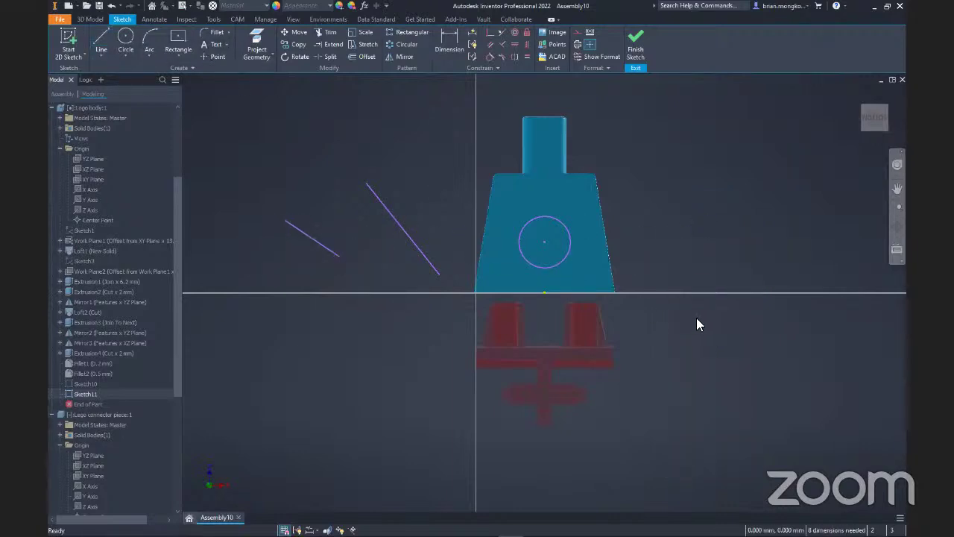
pyautogui.rightClick(709, 274)
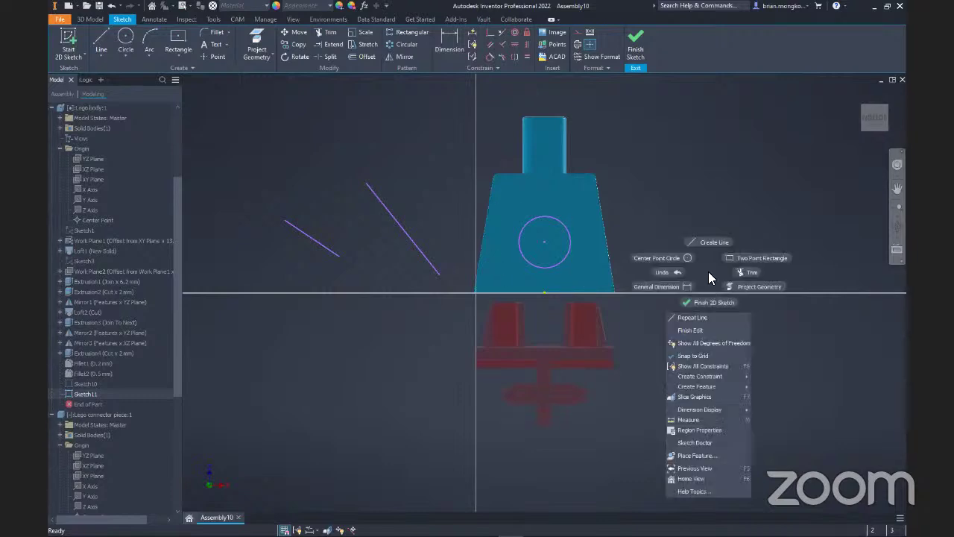
pyautogui.click(708, 243)
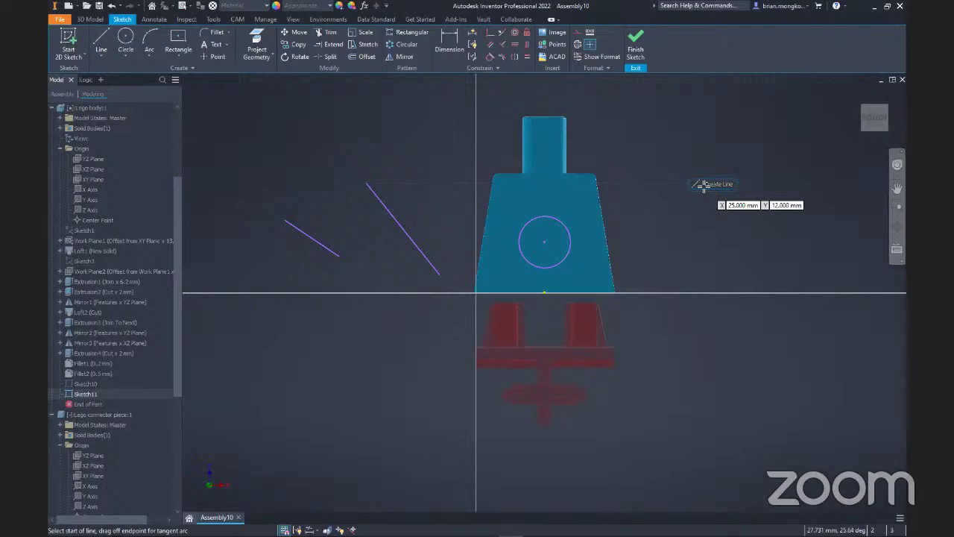
pyautogui.press('Escape')
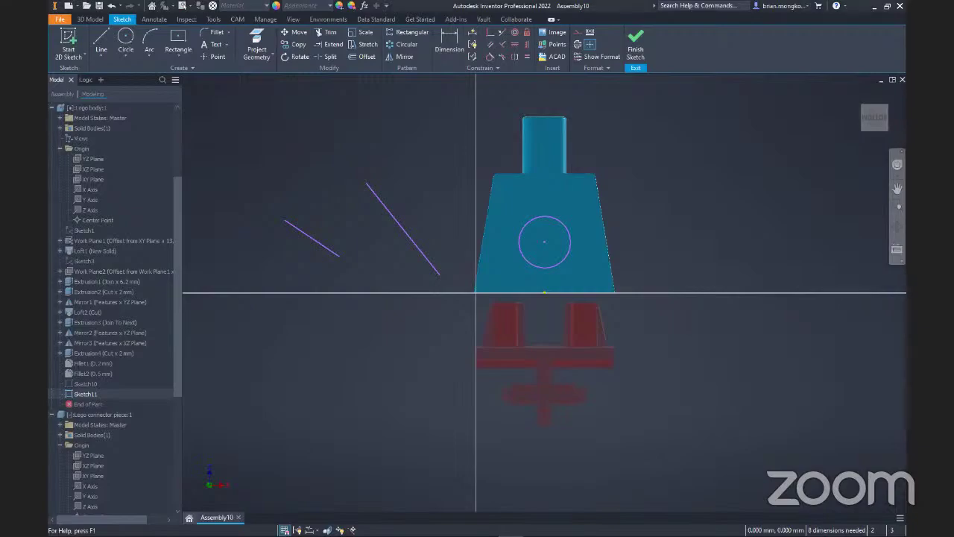
# - Check the 15 Inventor Part Modeling Tips slide, return to Inventor, and show the Lego body sketch in the home view
pyautogui.hotkey('alt', 'Tab')
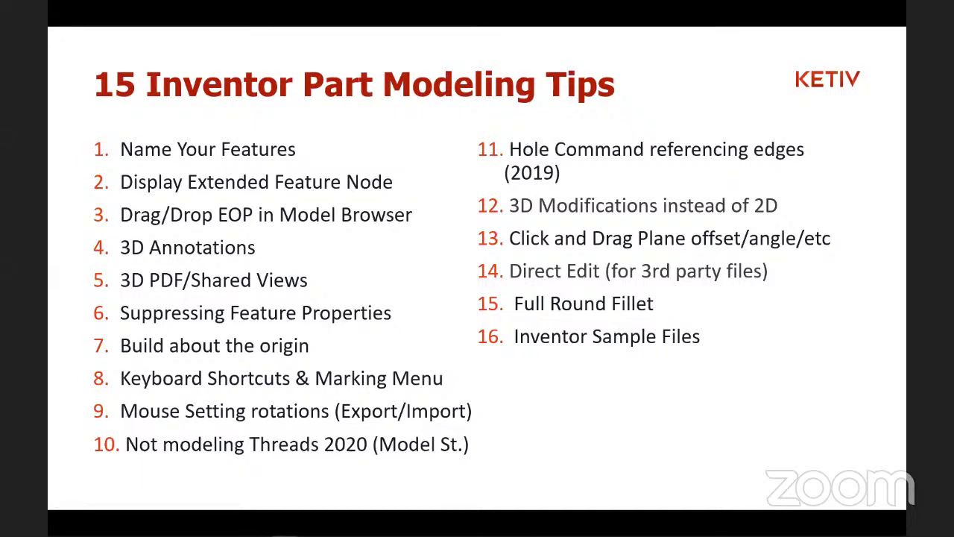
pyautogui.hotkey('alt', 'Tab')
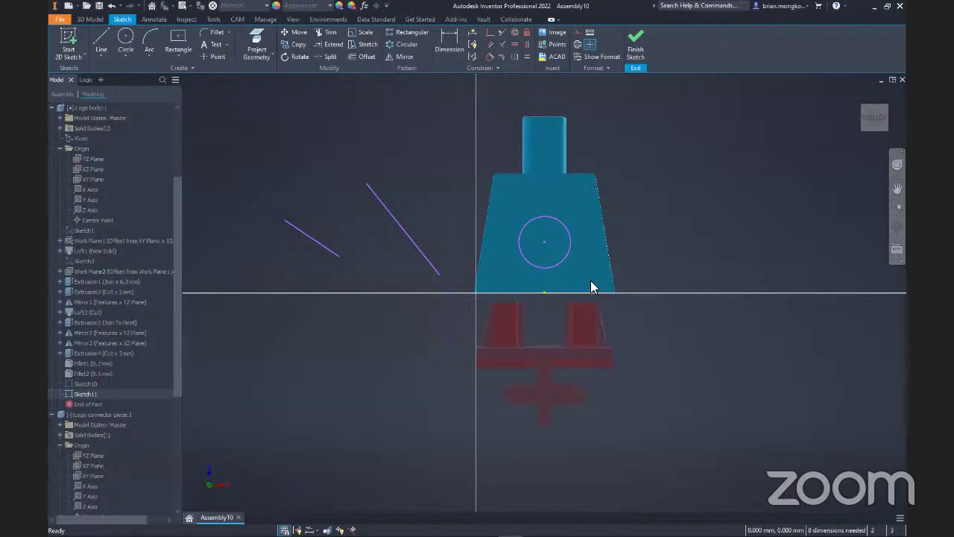
pyautogui.press('F6')
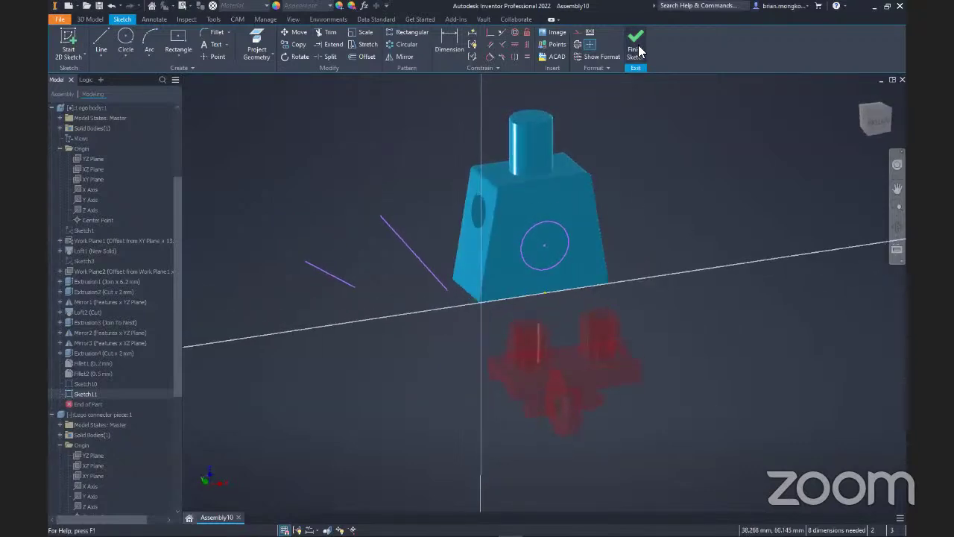
# - Finish the sketch on the Lego body
pyautogui.click(636, 46)
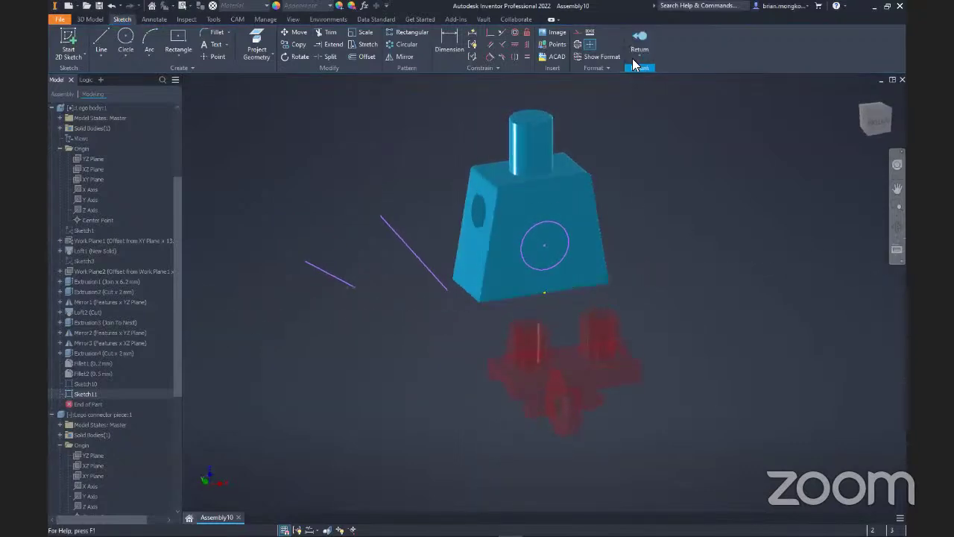
pyautogui.click(291, 19)
# - Set the MMB navigation action to Orbit in the application's display options and try it on the Lego model
pyautogui.click(215, 20)
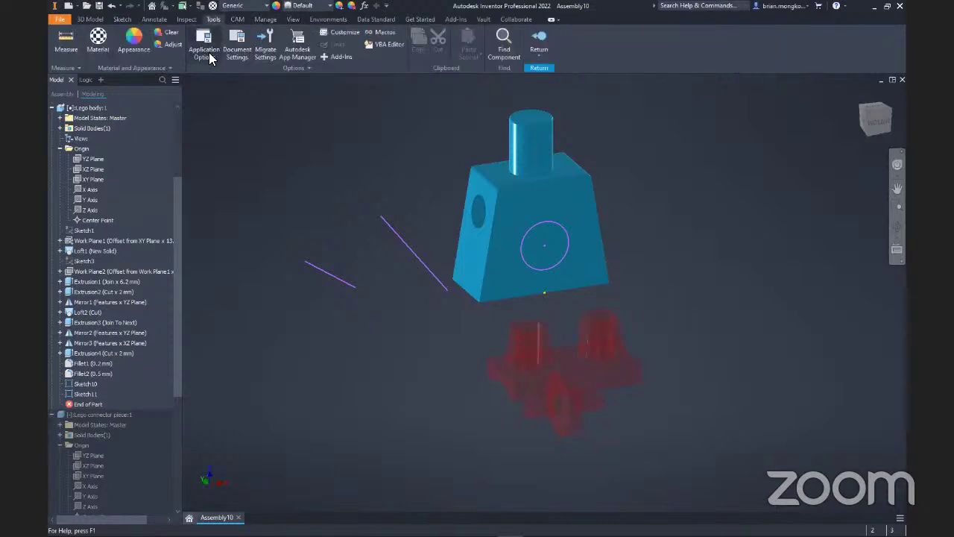
pyautogui.click(204, 44)
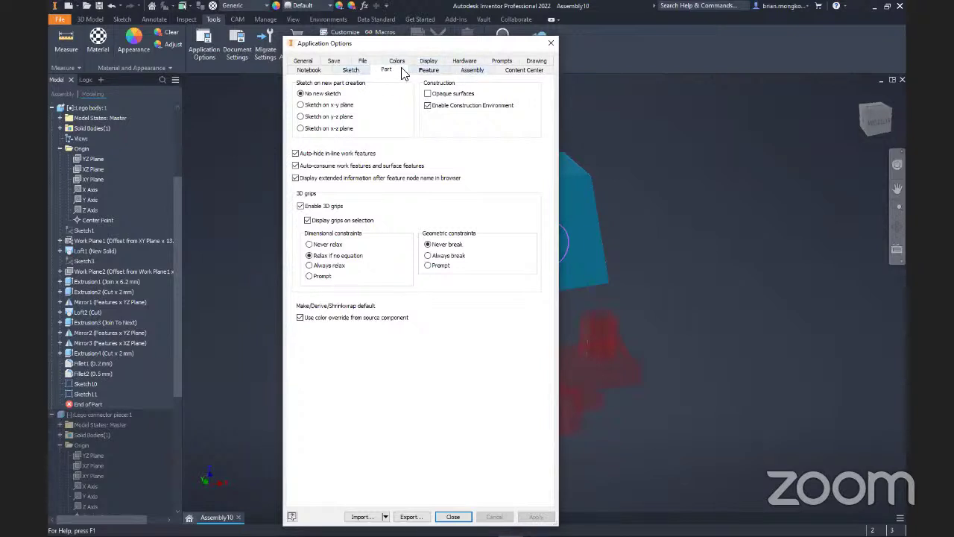
pyautogui.click(429, 61)
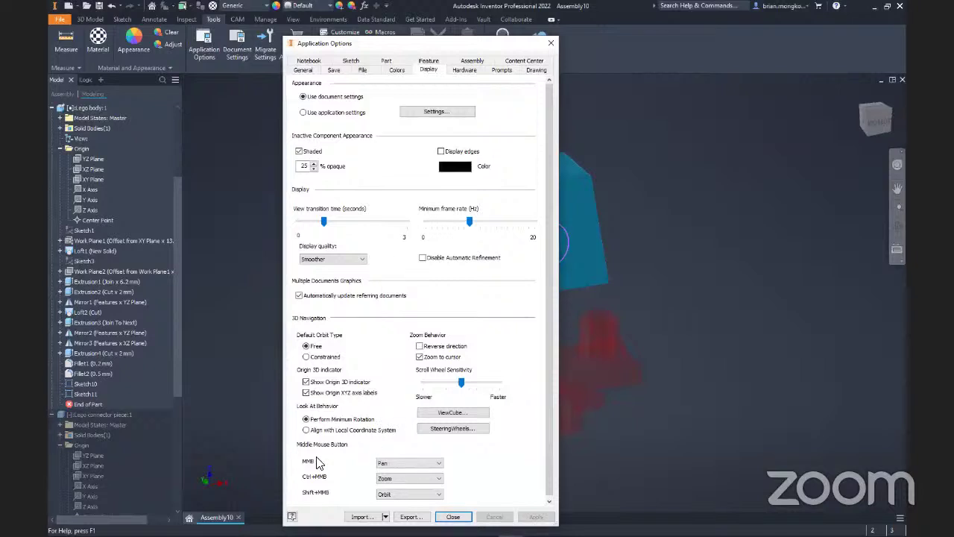
pyautogui.click(380, 464)
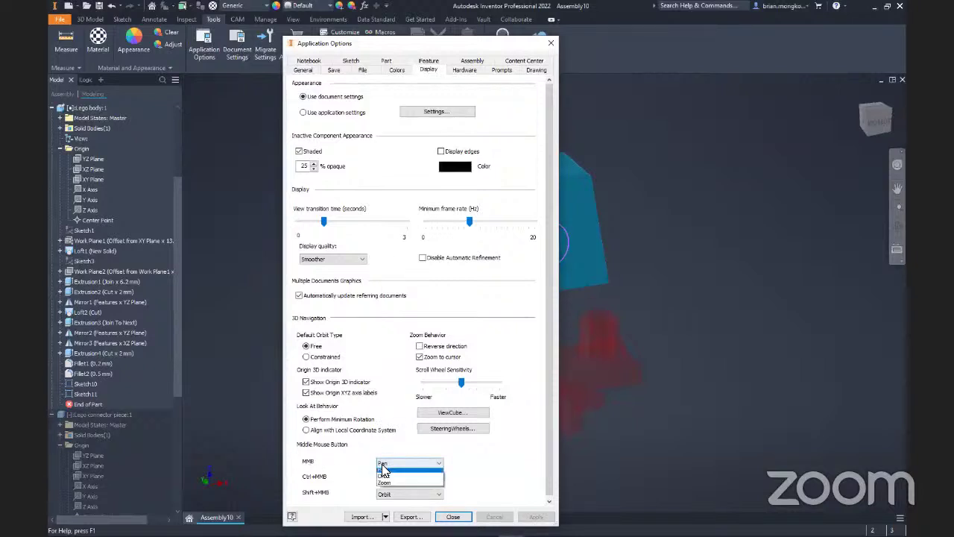
pyautogui.click(383, 479)
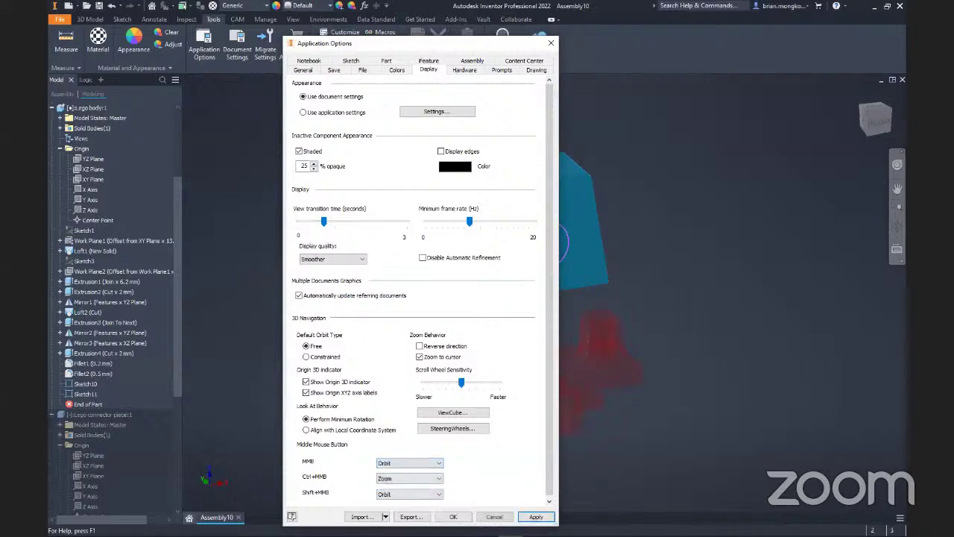
pyautogui.click(455, 516)
pyautogui.moveTo(699, 364)
pyautogui.mouseDown(button='middle')
pyautogui.moveTo(674, 352)
pyautogui.moveTo(724, 375)
pyautogui.moveTo(679, 345)
pyautogui.moveTo(704, 370)
pyautogui.moveTo(722, 373)
pyautogui.moveTo(697, 364)
pyautogui.moveTo(706, 343)
pyautogui.moveTo(694, 367)
pyautogui.moveTo(710, 373)
pyautogui.mouseUp(button='middle')
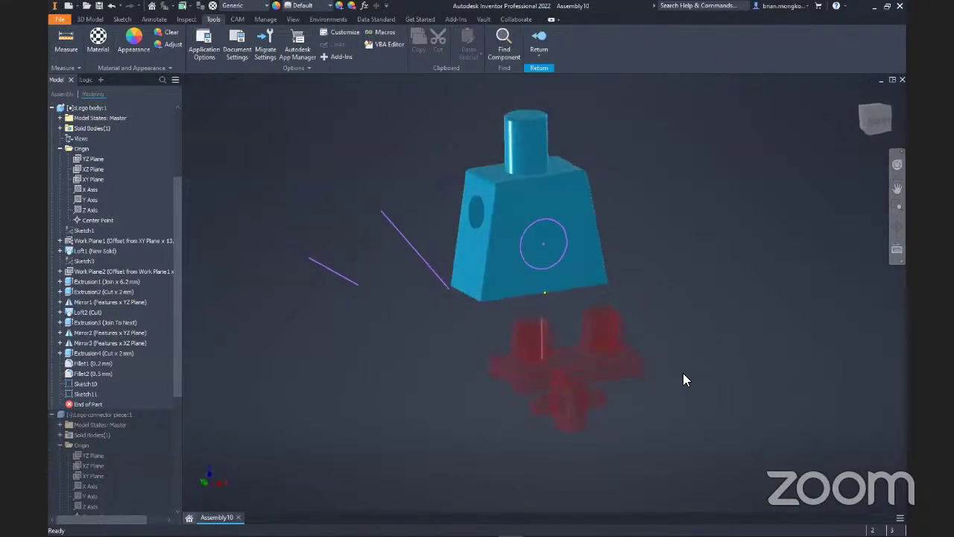
pyautogui.keyDown('shift'); pyautogui.moveTo(609, 319); pyautogui.dragTo(729, 390, button='middle'); pyautogui.keyUp('shift')
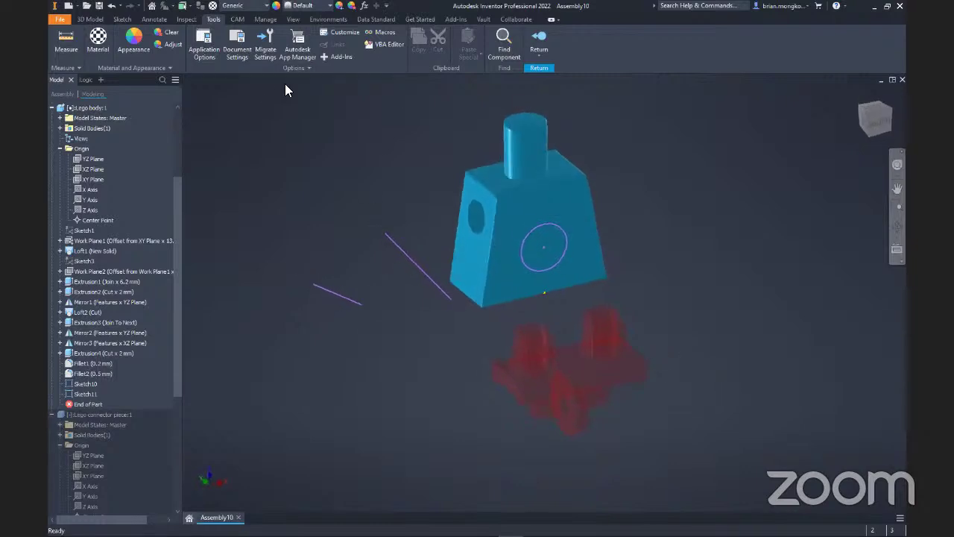
# - Set the MMB navigation action back to Pan in the application's display options and test it on the model
pyautogui.click(204, 45)
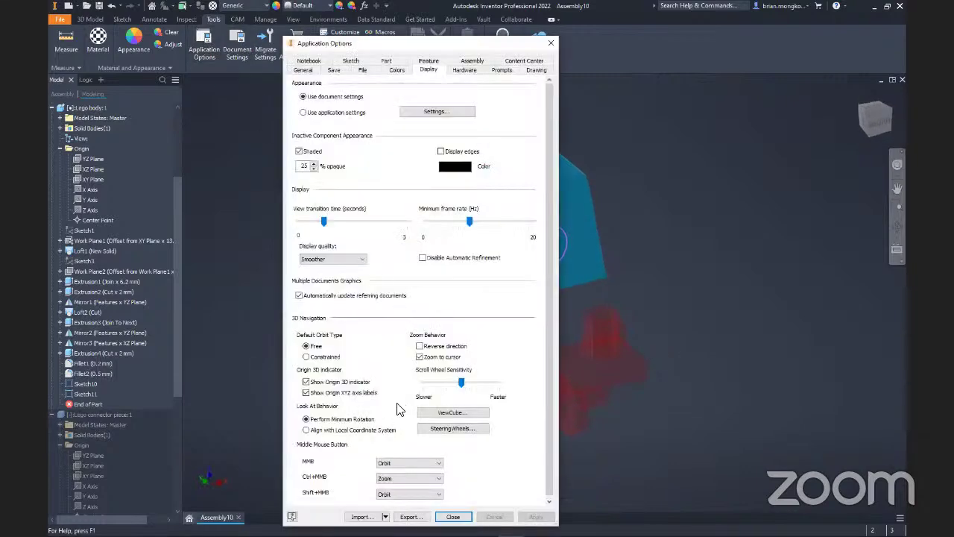
pyautogui.click(408, 462)
pyautogui.click(402, 478)
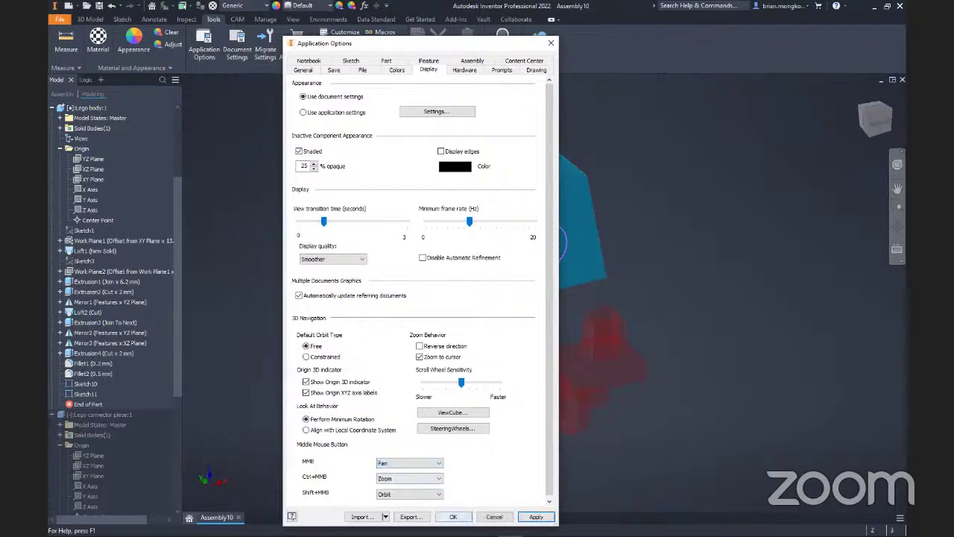
pyautogui.click(536, 517)
pyautogui.click(453, 517)
pyautogui.moveTo(668, 449)
pyautogui.mouseDown(button='middle')
pyautogui.moveTo(686, 440)
pyautogui.moveTo(645, 340)
pyautogui.mouseUp(button='middle')
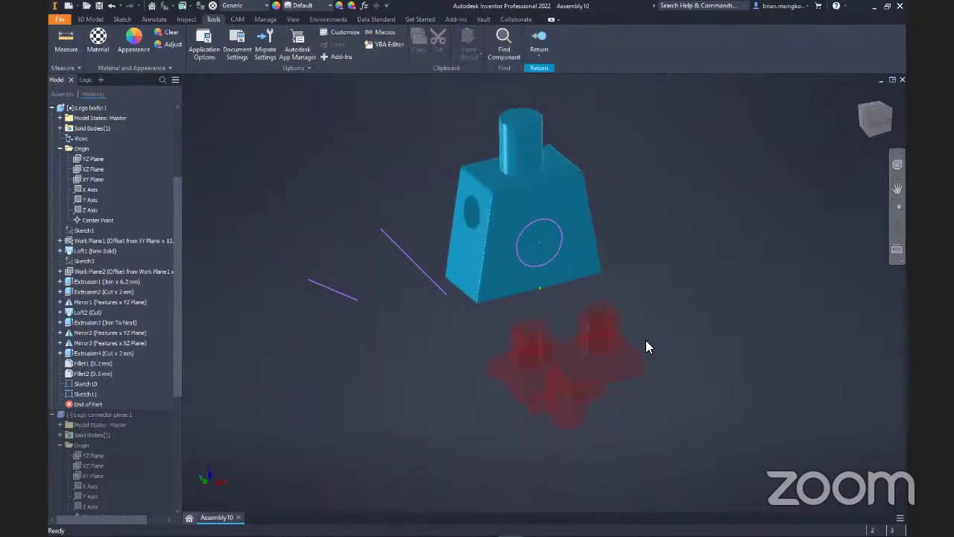
# - Examine the general application options, including the export destination and the import choices, without exporting or importing anything
pyautogui.click(202, 46)
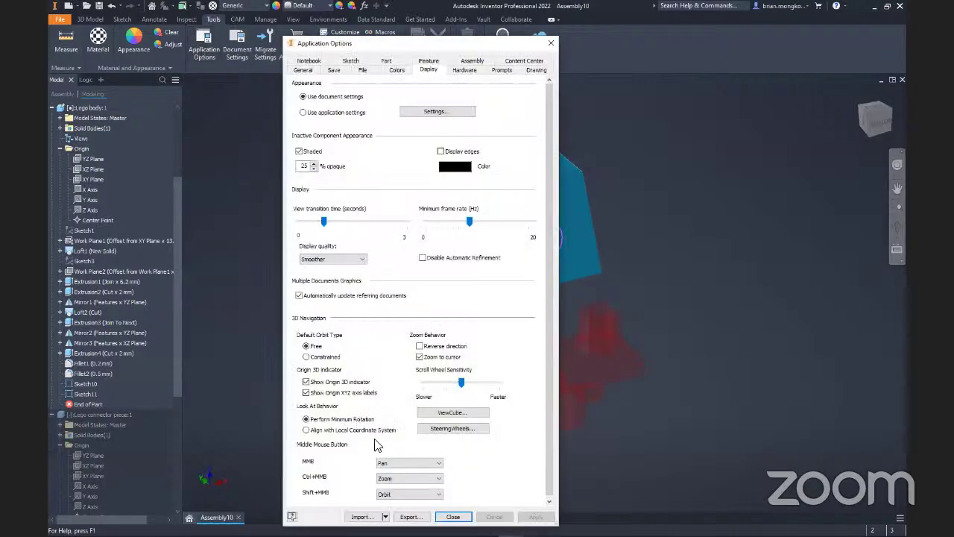
pyautogui.click(304, 70)
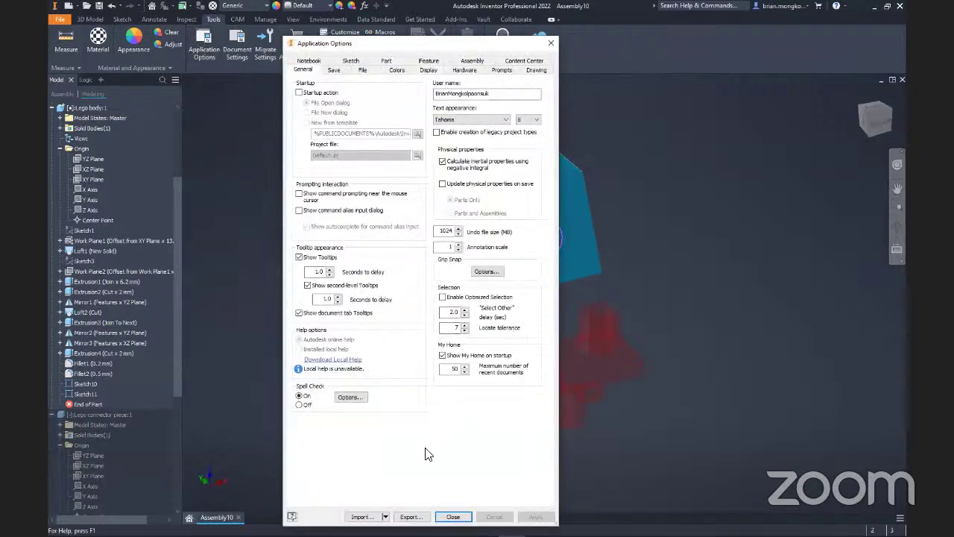
pyautogui.click(411, 517)
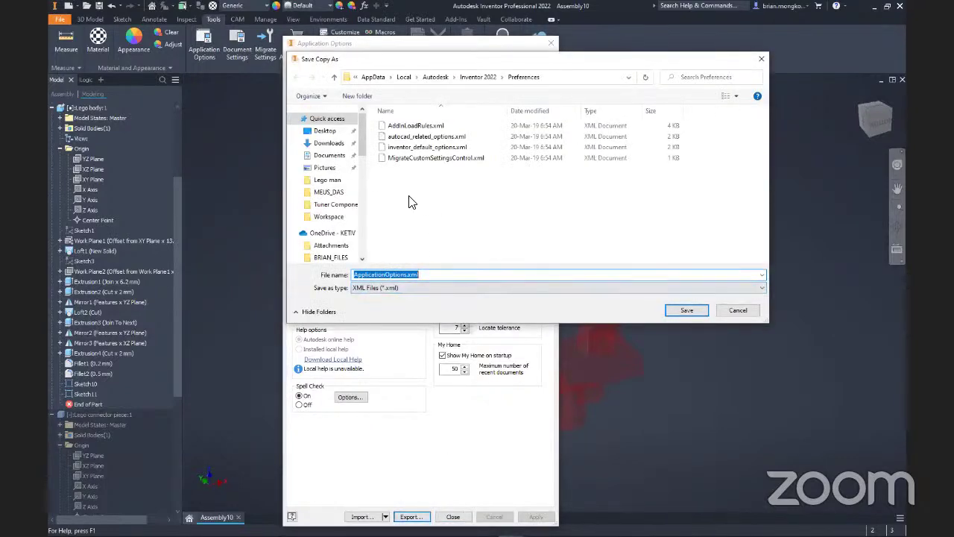
pyautogui.click(727, 311)
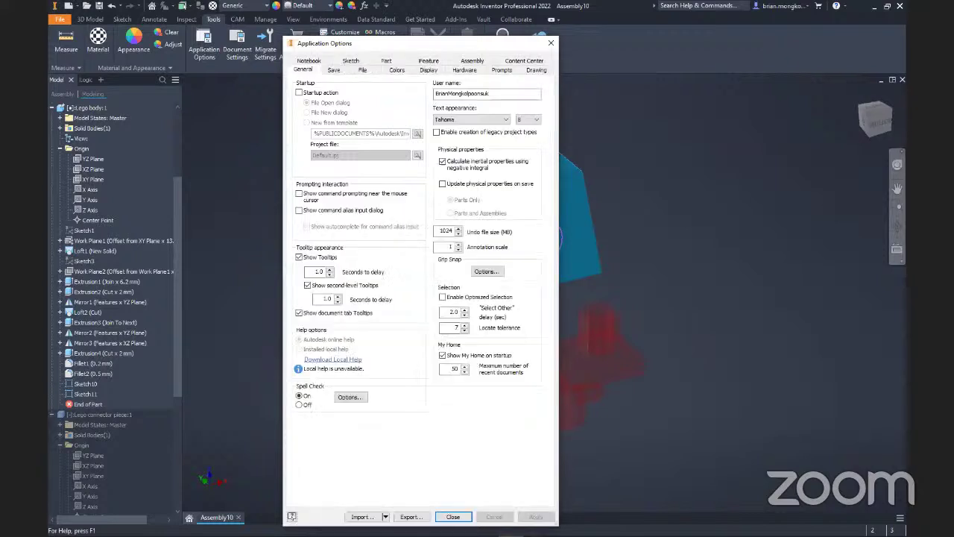
pyautogui.click(385, 517)
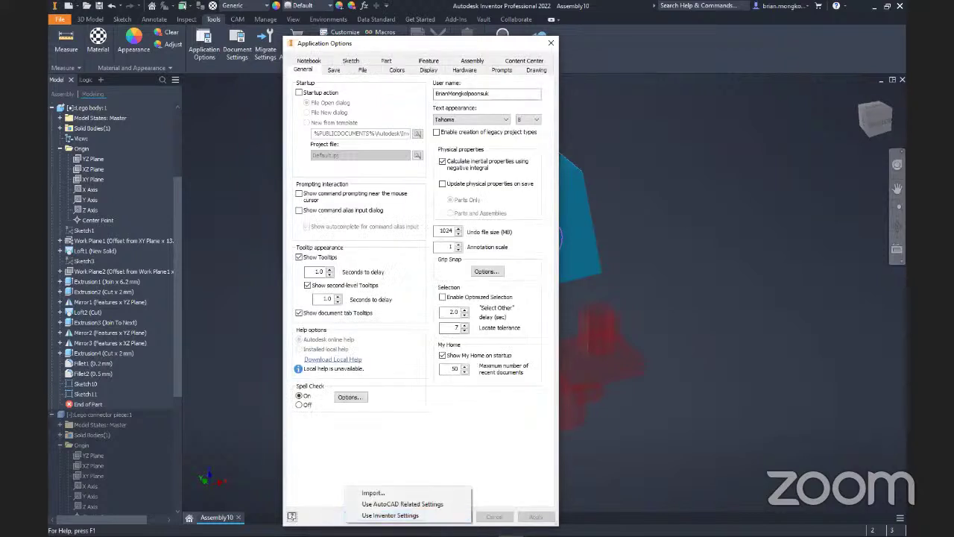
pyautogui.click(329, 486)
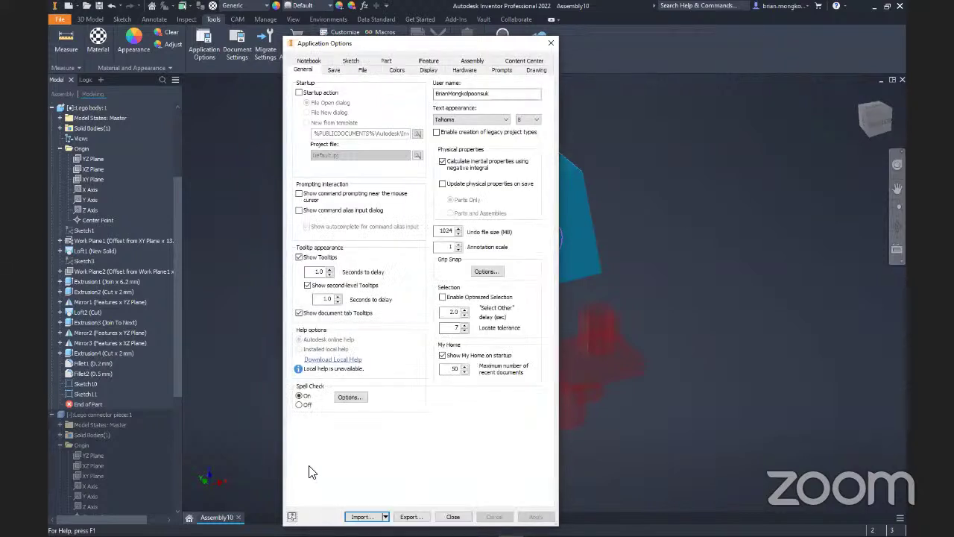
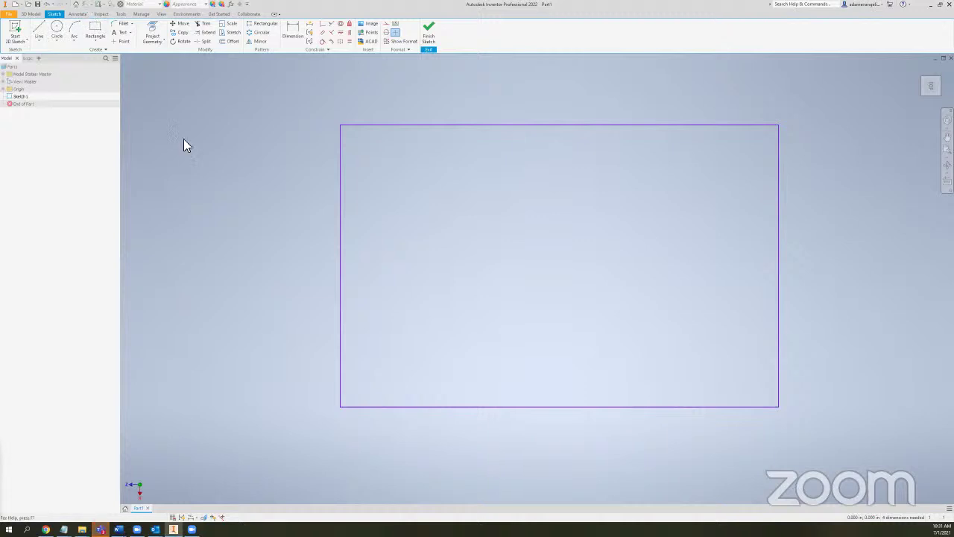
# - Finish the rectangle sketch and extrude its profile 1 in
pyautogui.click(430, 32)
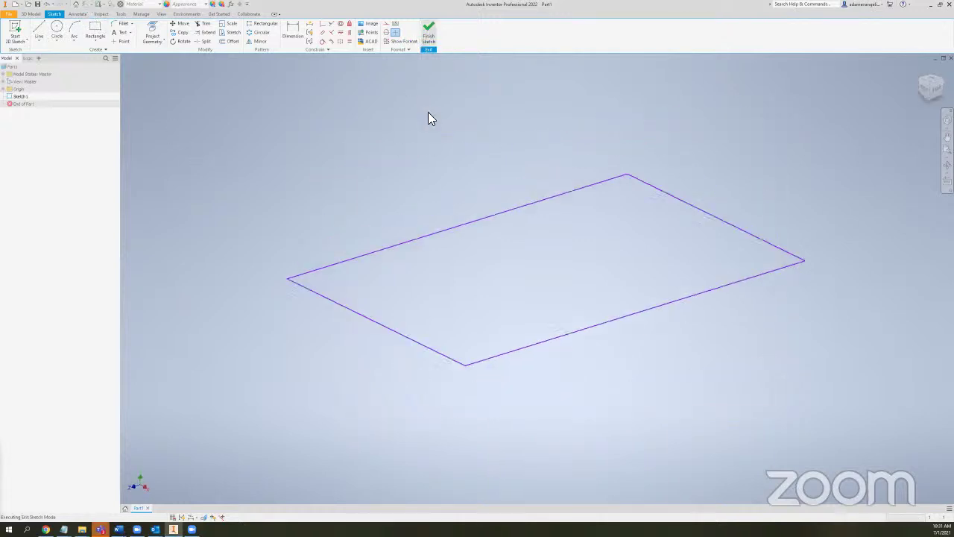
pyautogui.click(39, 30)
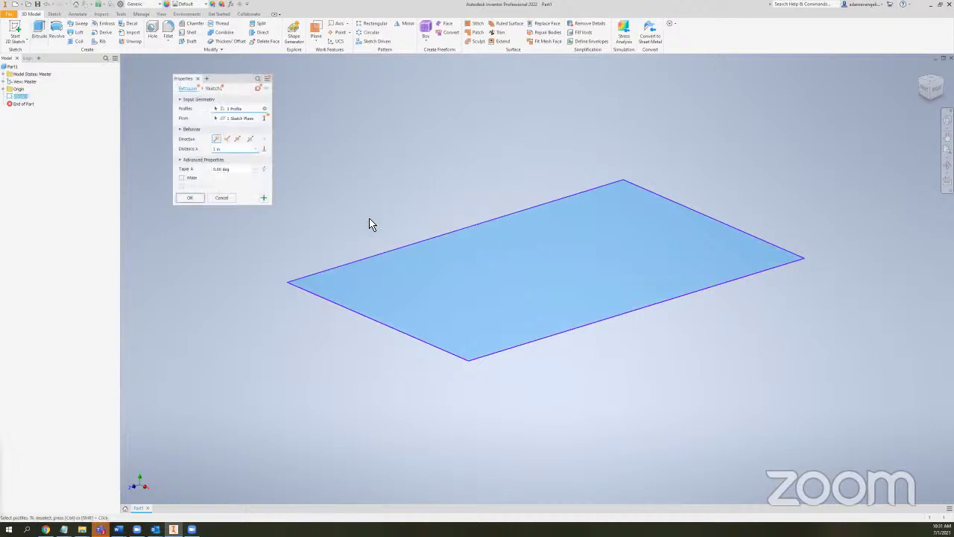
pyautogui.click(190, 197)
pyautogui.moveTo(428, 269); pyautogui.dragTo(482, 397, button='middle')
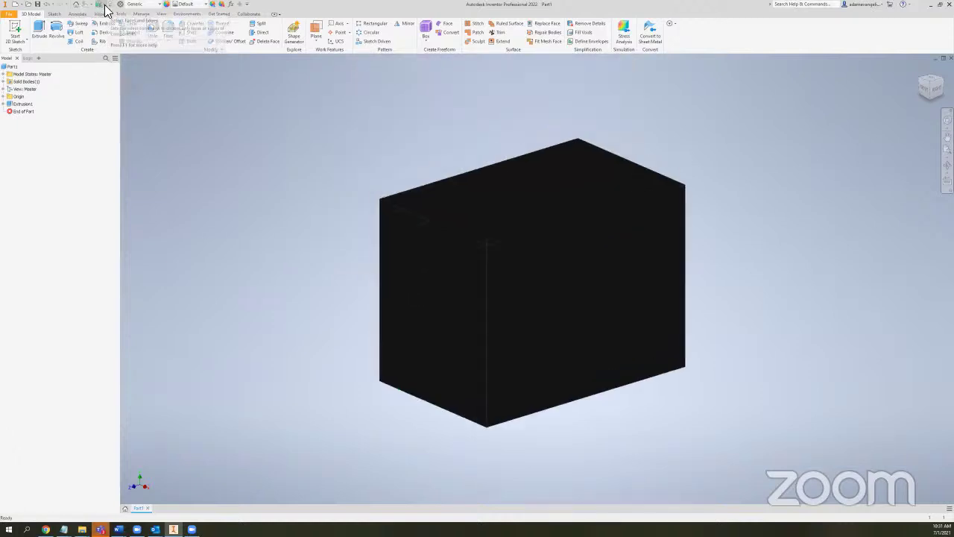
# - Review the selection priority choices, try selecting the whole extruded block, and clear the selection
pyautogui.click(107, 9)
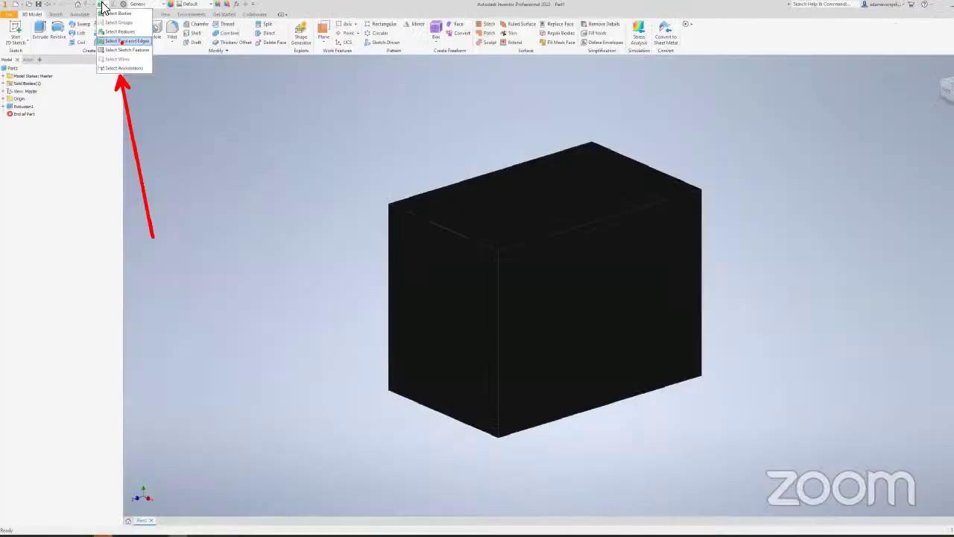
pyautogui.click(147, 82)
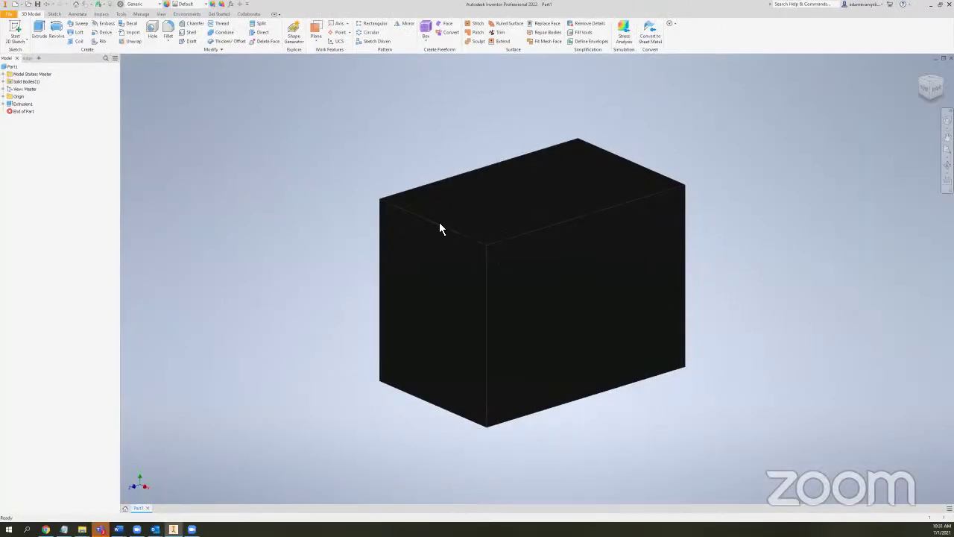
pyautogui.click(430, 260)
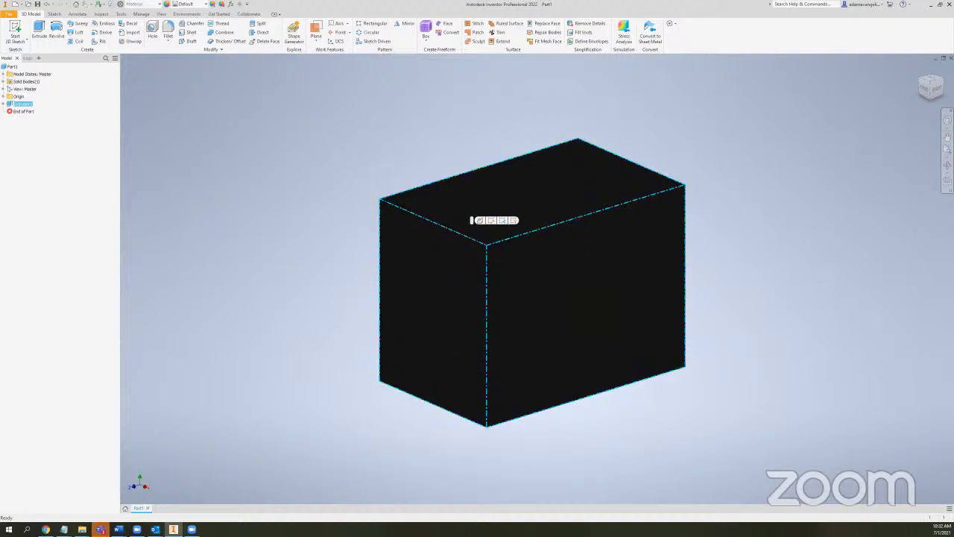
pyautogui.click(240, 362)
pyautogui.click(206, 464)
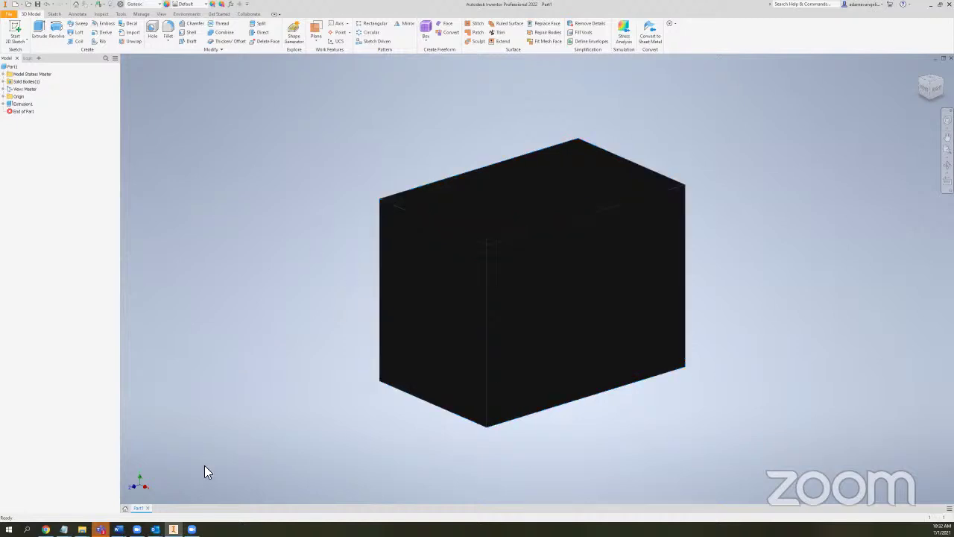
# - Edit the extrusion's base sketch and examine the point snap options offered while the Line command is active
pyautogui.click(5, 104)
pyautogui.click(26, 111)
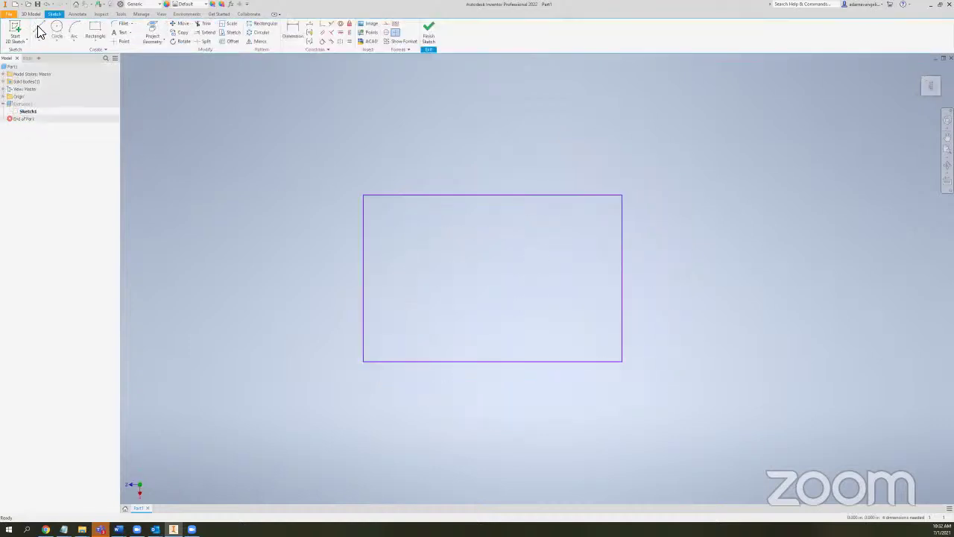
pyautogui.click(42, 37)
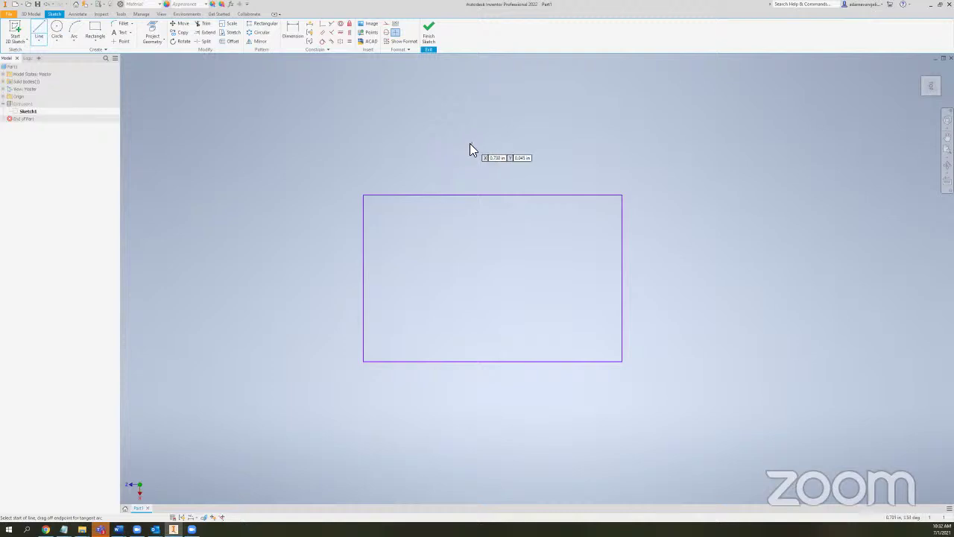
pyautogui.rightClick(471, 143)
pyautogui.moveTo(471, 178)
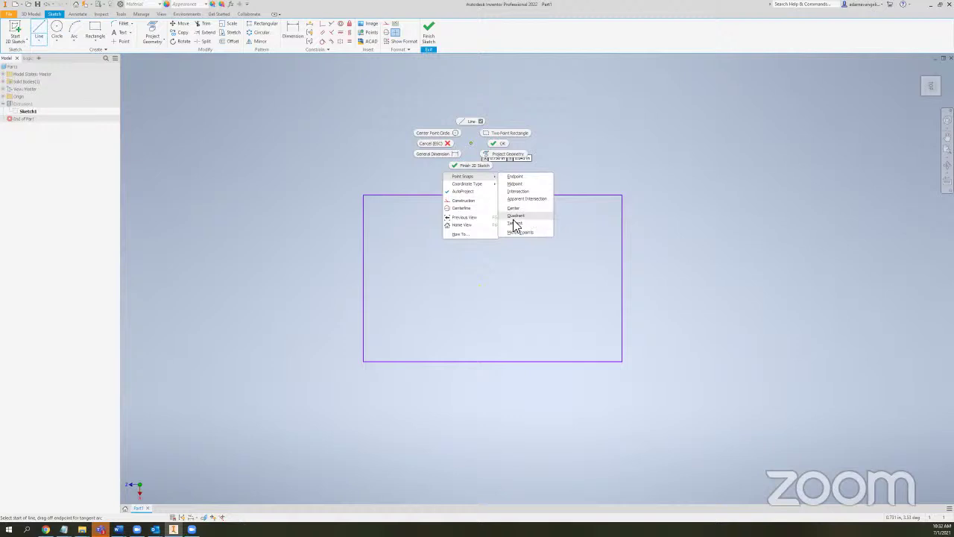
pyautogui.click(135, 484)
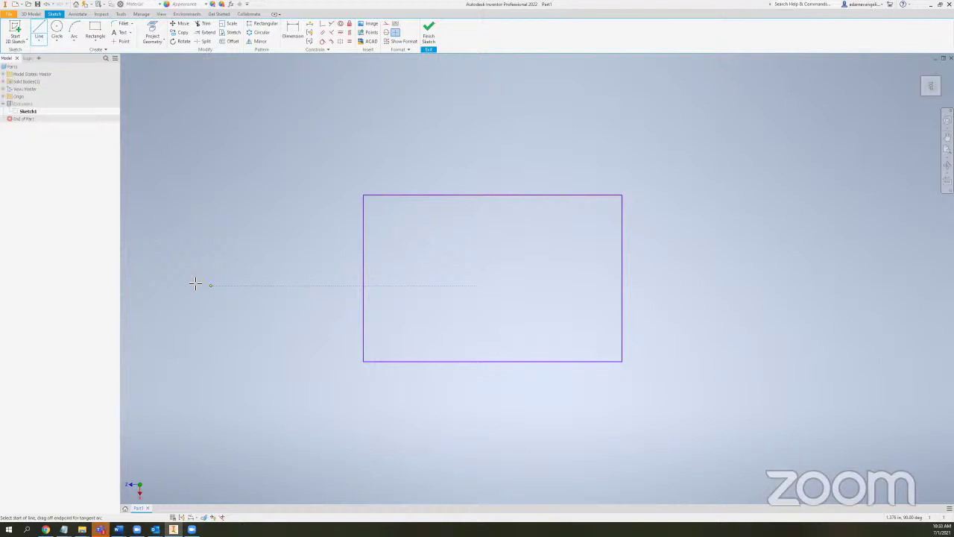
# - Open the user command customization and examine its ribbon, keyboard and marking menu settings for the 2D sketch environment
pyautogui.rightClick(481, 34)
pyautogui.moveTo(497, 39)
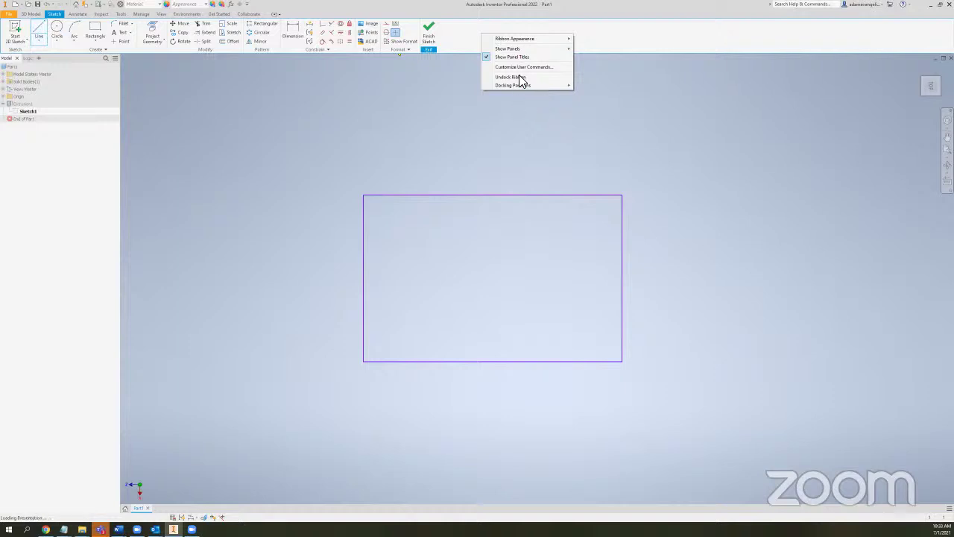
pyautogui.click(498, 98)
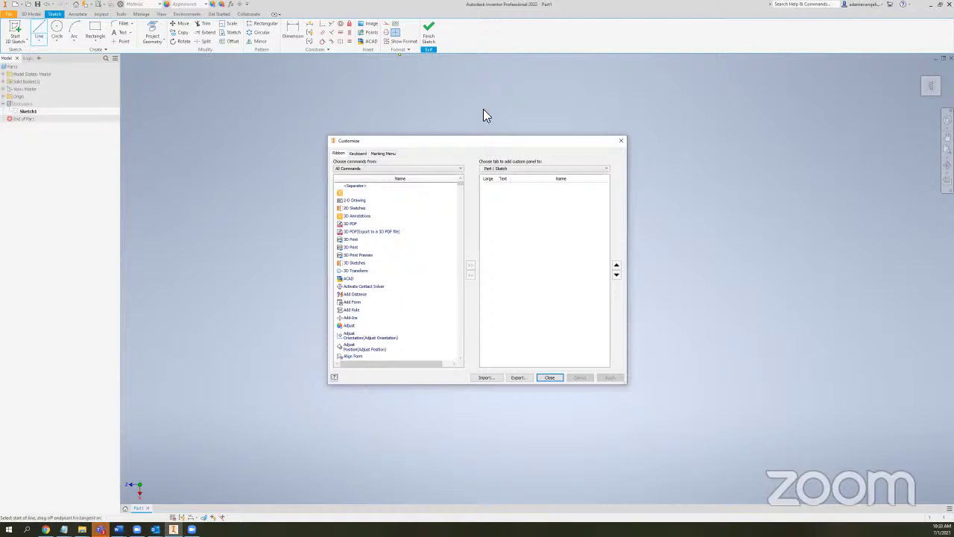
pyautogui.click(367, 124)
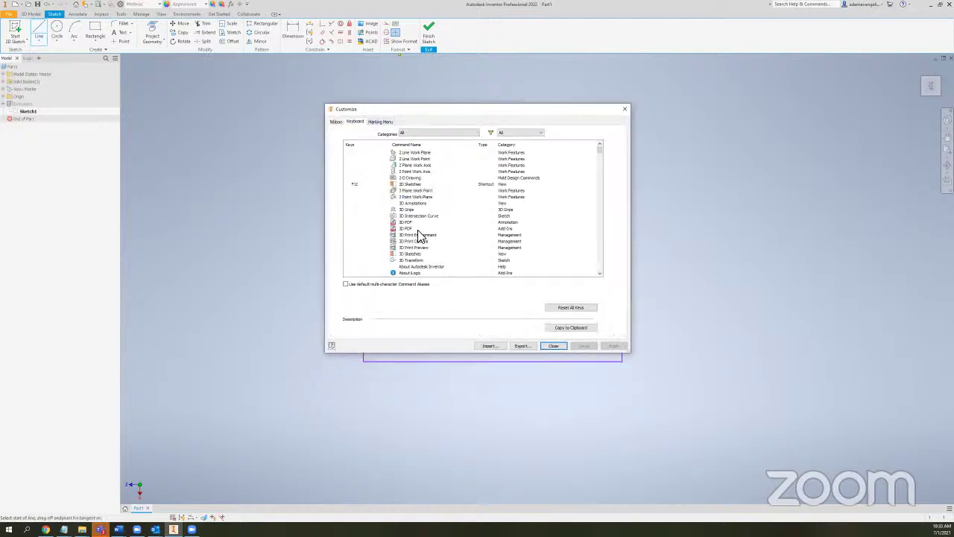
pyautogui.hotkey('ctrl', 'Tab')
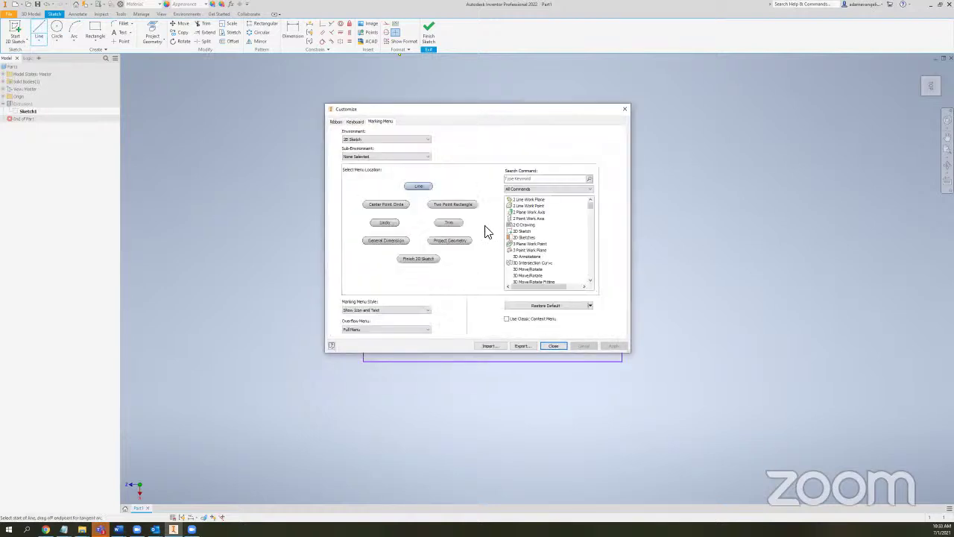
pyautogui.hotkey('ctrl', 'shift', 'Tab')
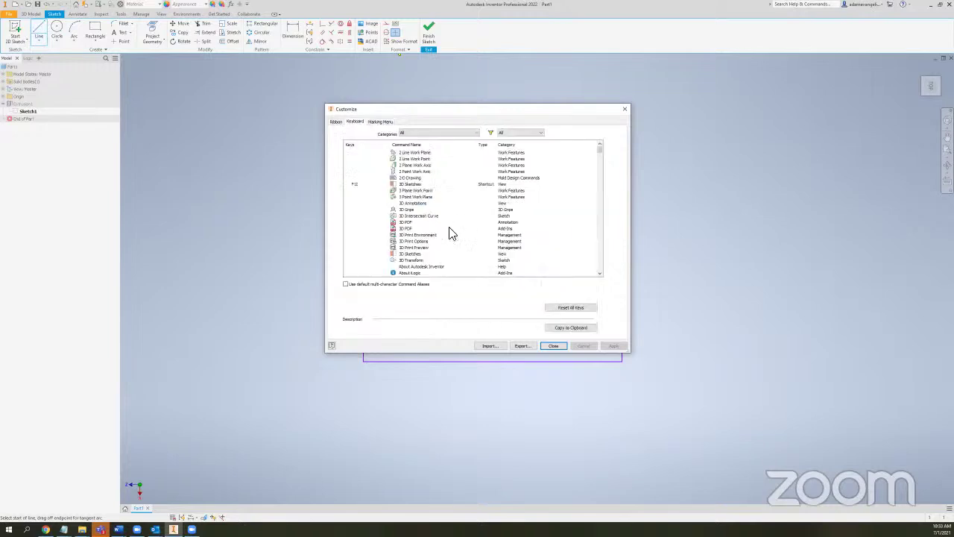
# - Examine the keyboard shortcuts and aliases listed for all commands, and leave the customization without changing anything
pyautogui.scroll(-1, 452, 234)
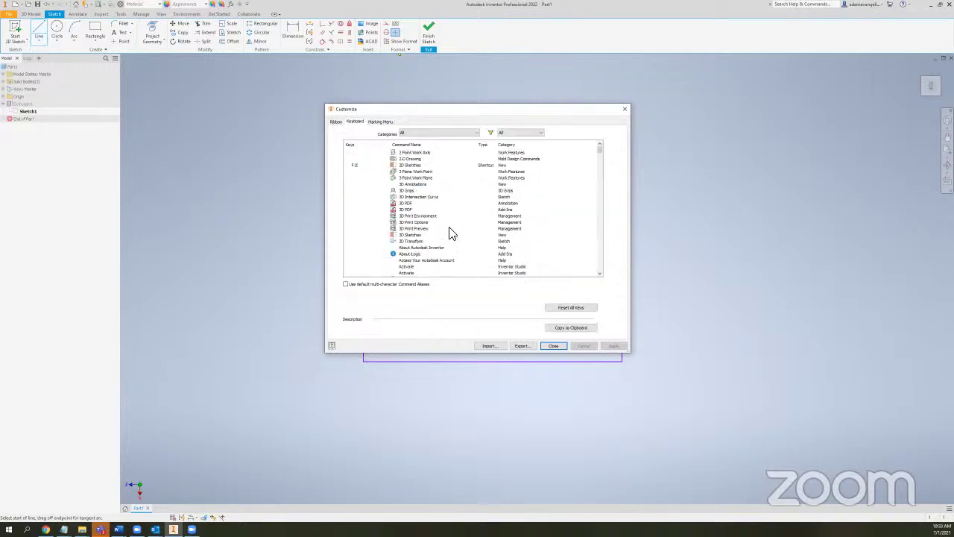
pyautogui.scroll(-4, 451, 233)
pyautogui.scroll(-8, 451, 234)
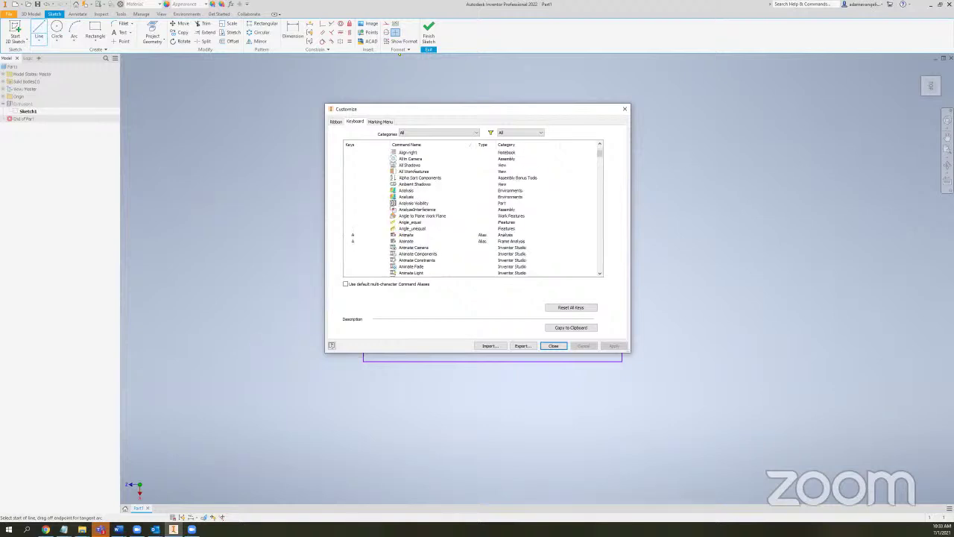
pyautogui.scroll(-2, 505, 223)
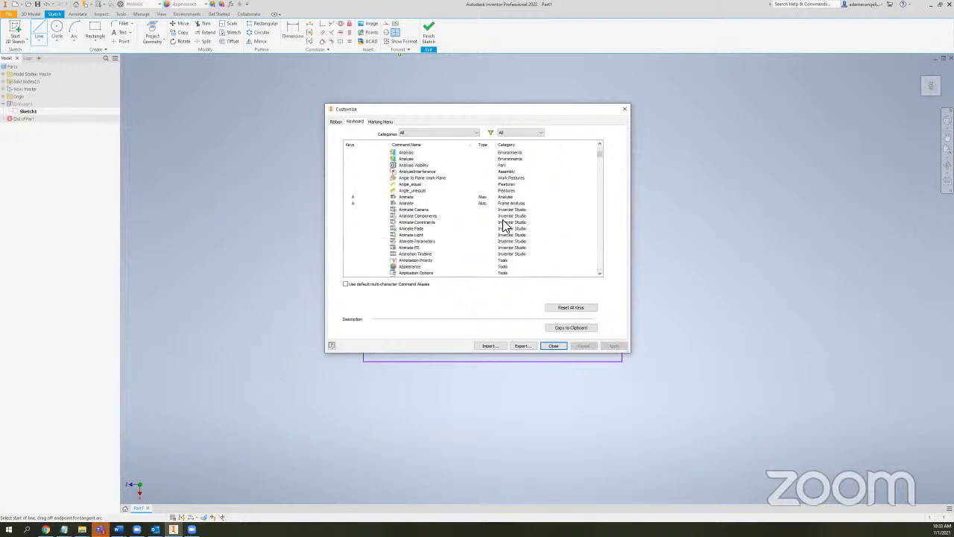
pyautogui.scroll(-8, 442, 259)
pyautogui.scroll(-5, 442, 258)
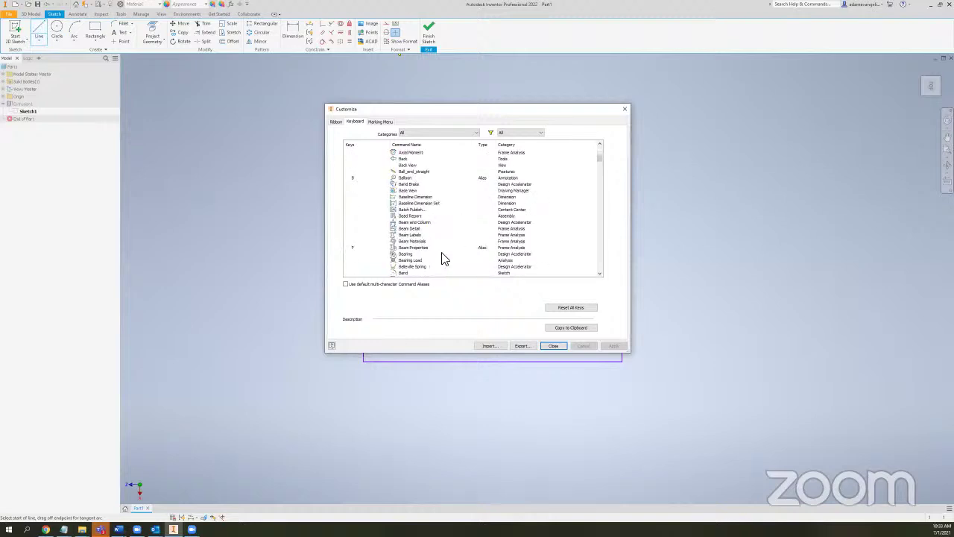
pyautogui.scroll(-3, 443, 259)
pyautogui.scroll(-4, 603, 162)
pyautogui.click(600, 179)
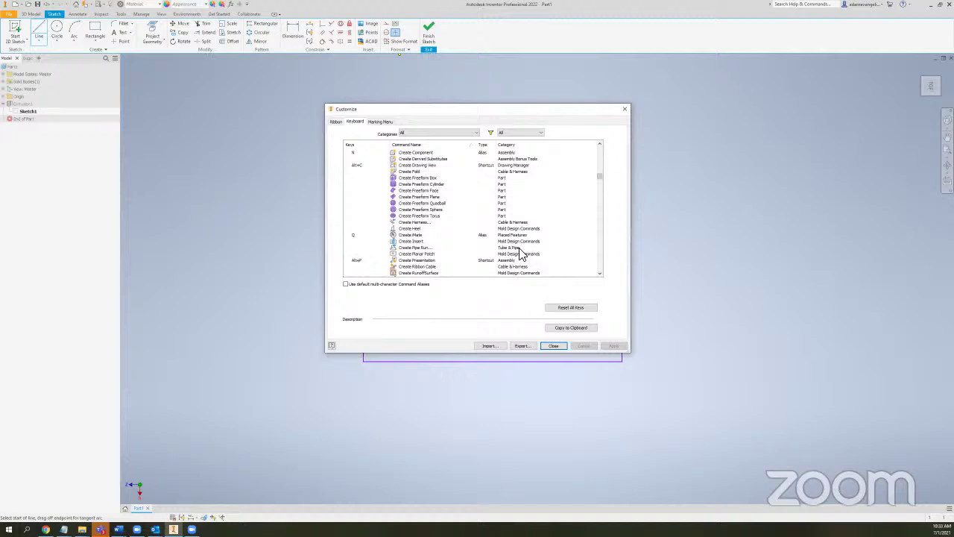
pyautogui.scroll(-4, 473, 213)
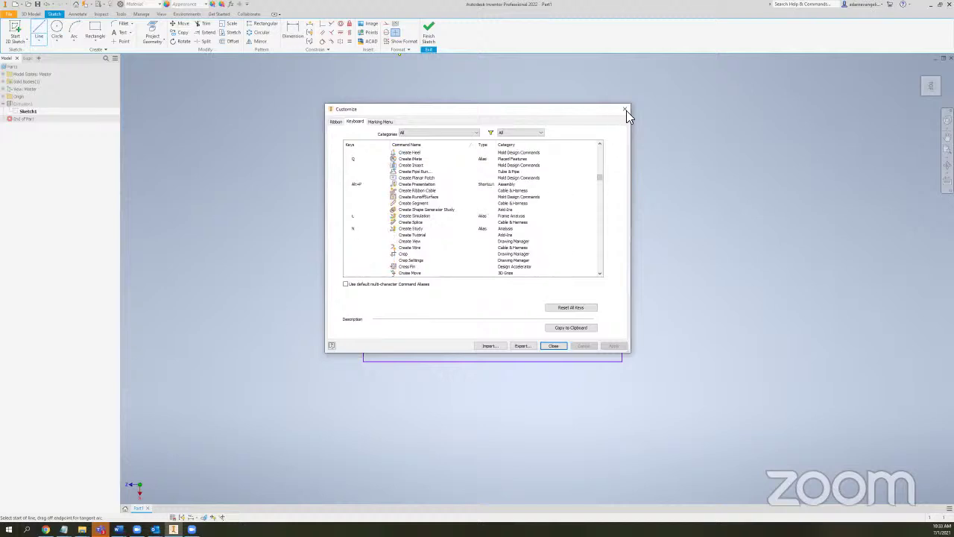
pyautogui.press('Escape')
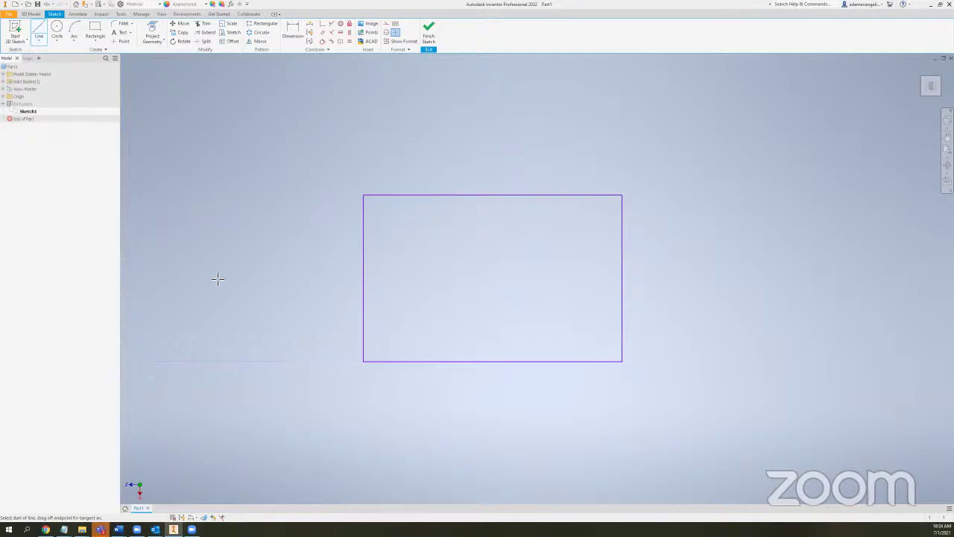
# - Sketch two connected slanted lines beside the rectangle, plus a separate horizontal line and a slightly sloping line below them
pyautogui.click(39, 33)
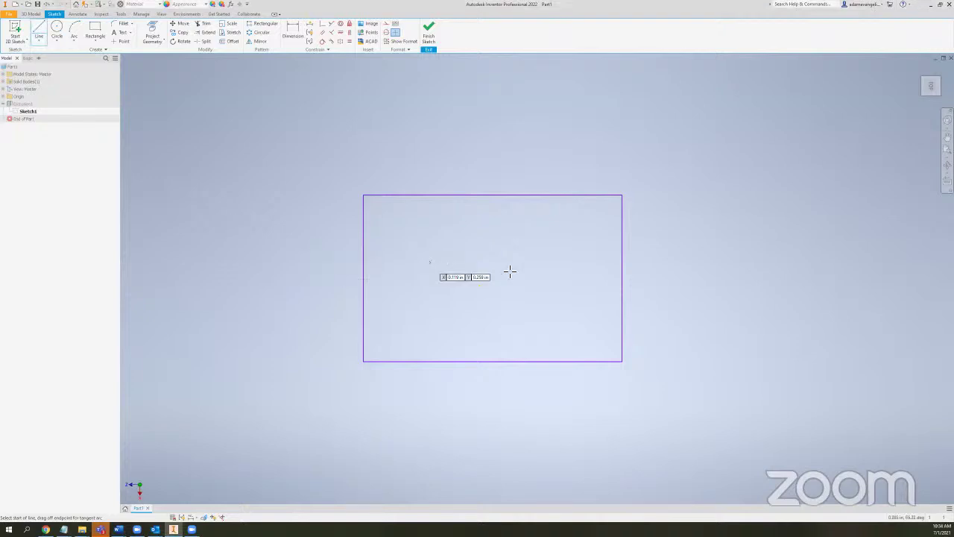
pyautogui.click(608, 256)
pyautogui.click(750, 149)
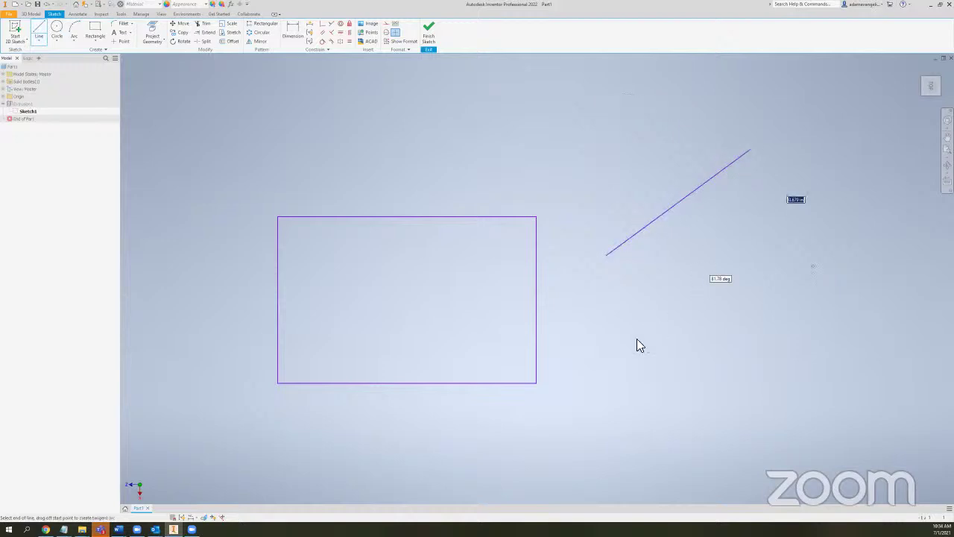
pyautogui.press('Return')
pyautogui.click(596, 364)
pyautogui.click(792, 363)
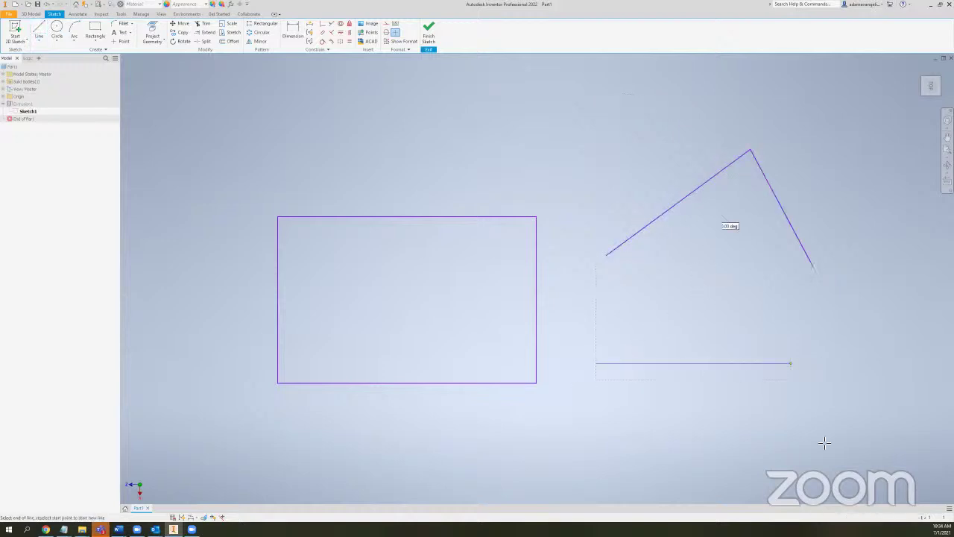
pyautogui.press('Return')
pyautogui.click(820, 440)
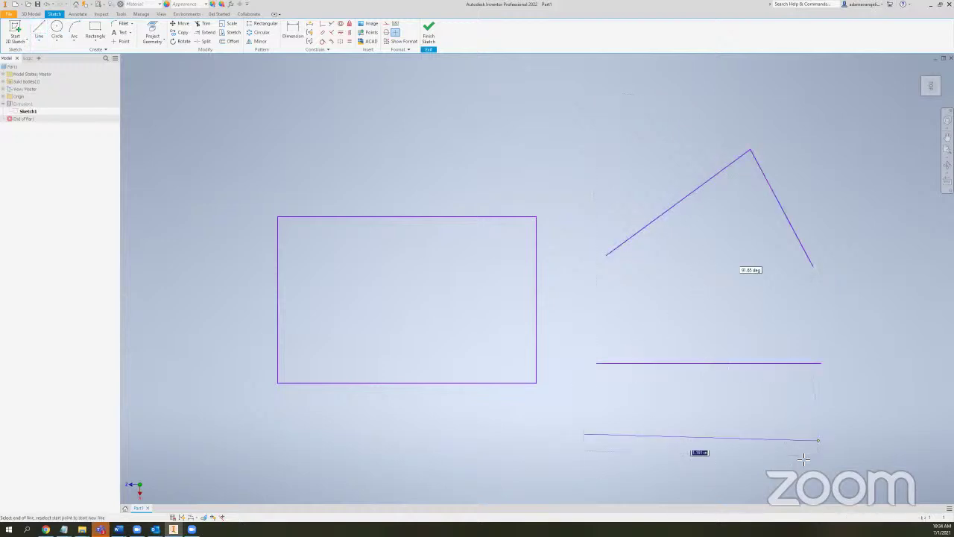
pyautogui.press('Return')
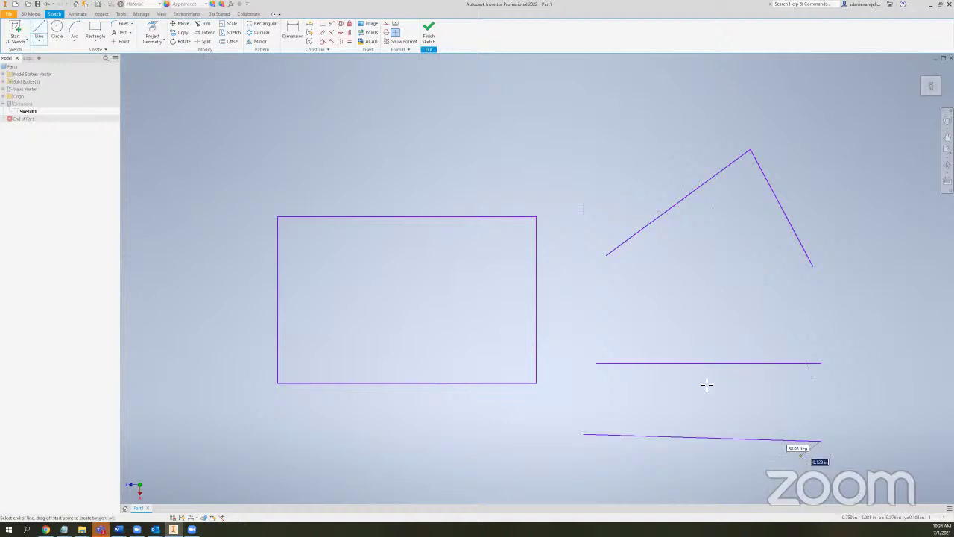
pyautogui.press('Escape')
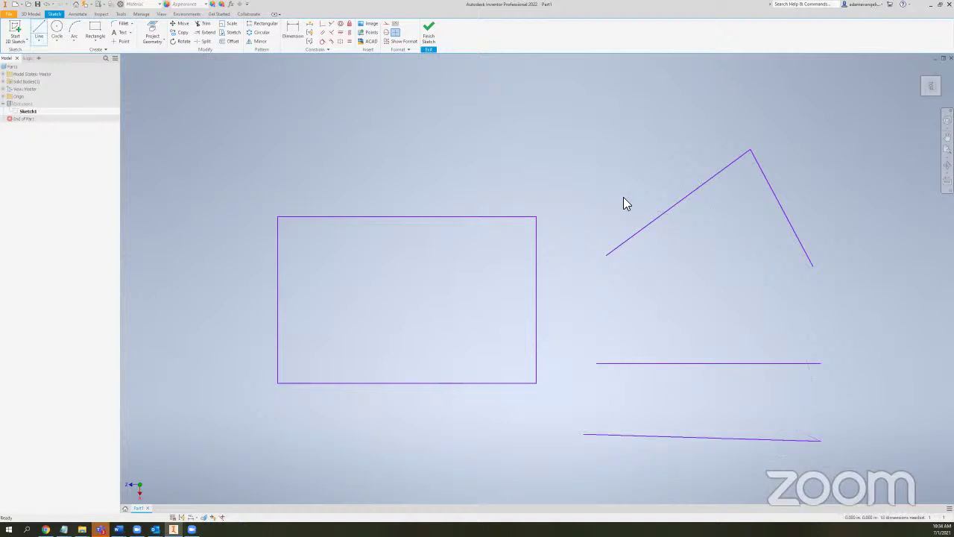
# - Sketch two connected slanted lines above the rectangle and one separate slanted line near its upper-left corner
pyautogui.moveTo(640, 224); pyautogui.dragTo(490, 223, button='middle')
pyautogui.moveTo(250, 232)
pyautogui.mouseDown(button='middle')
pyautogui.moveTo(505, 303)
pyautogui.moveTo(585, 286)
pyautogui.mouseUp(button='middle')
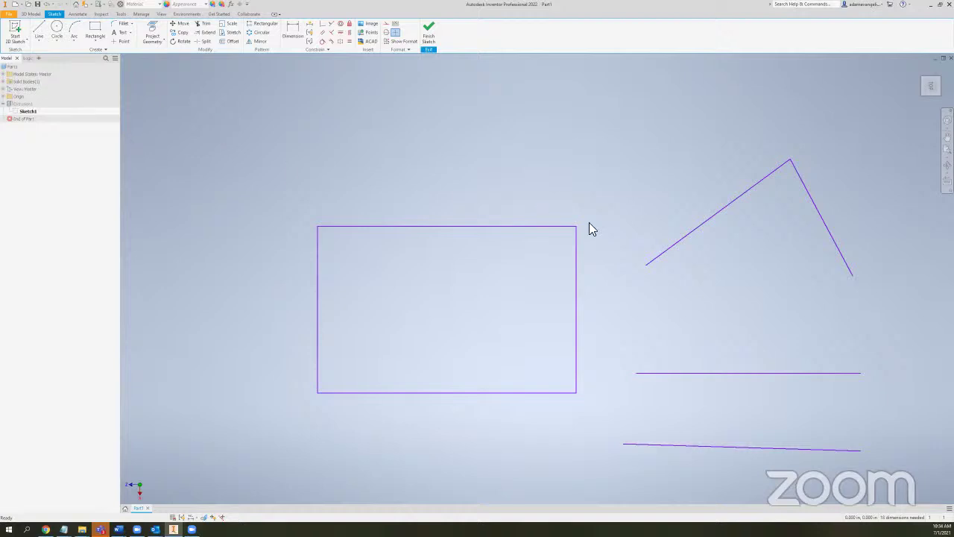
pyautogui.press('l')
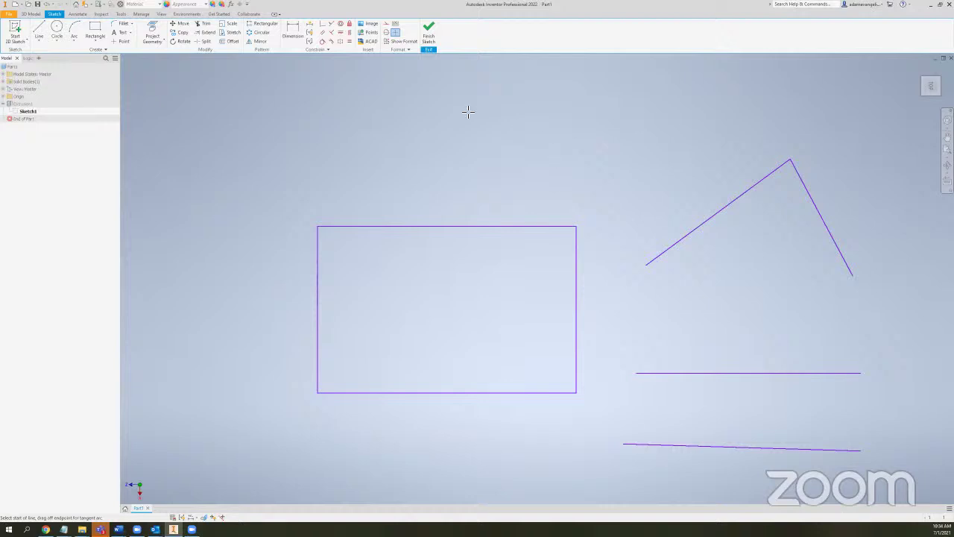
pyautogui.click(402, 203)
pyautogui.press('Escape')
pyautogui.press('l')
pyautogui.click(317, 135)
pyautogui.click(247, 223)
pyautogui.press('Escape')
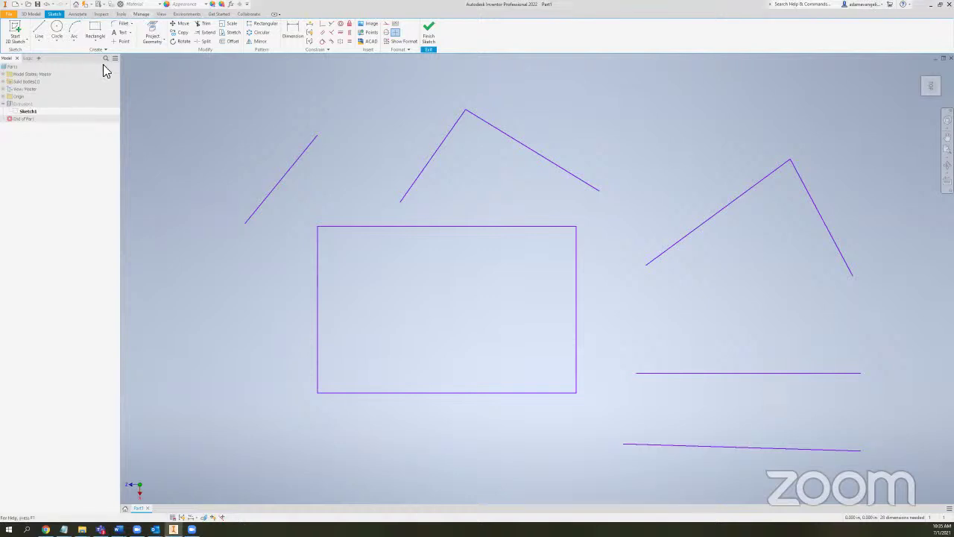
# - Try to start the Line command while the annotation tools are displayed, and finish the sketch
pyautogui.click(78, 14)
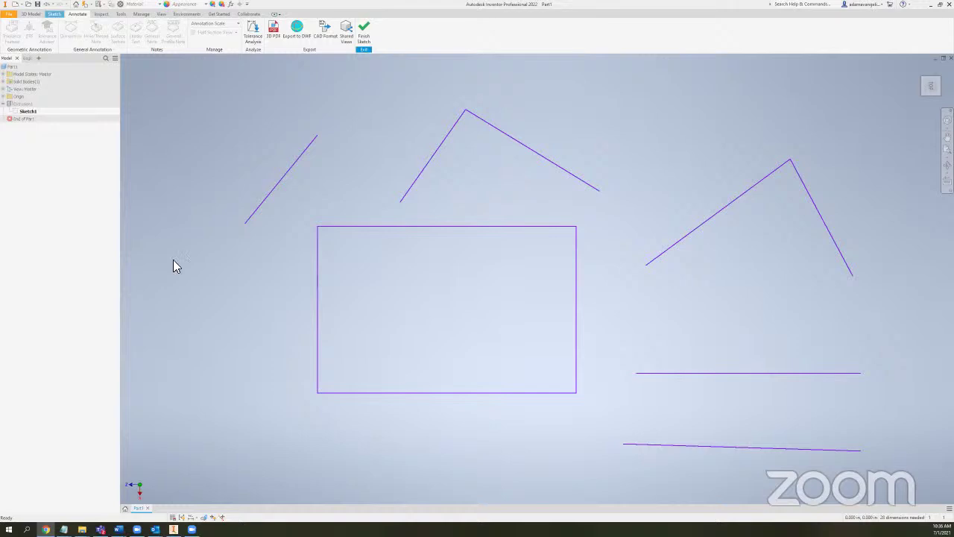
pyautogui.click(363, 195)
pyautogui.press('l')
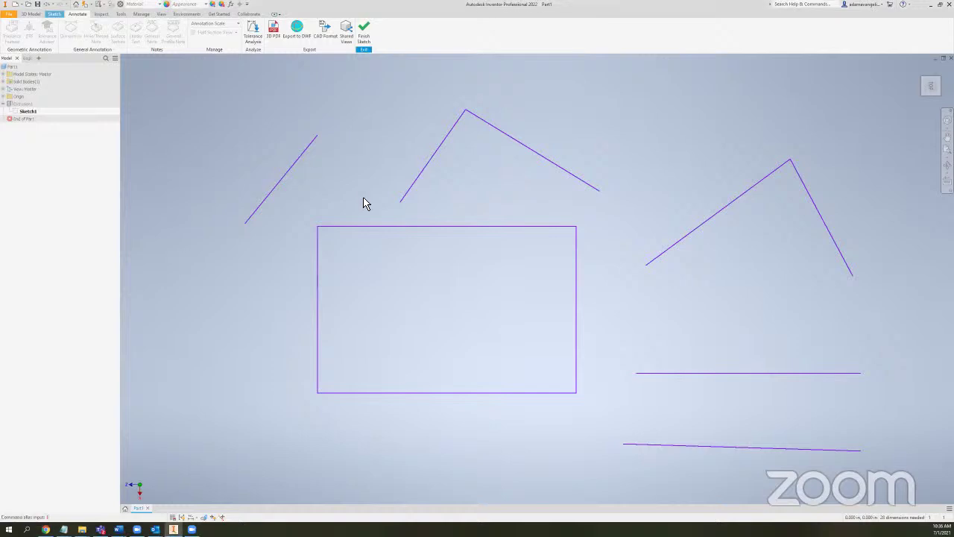
pyautogui.click(365, 35)
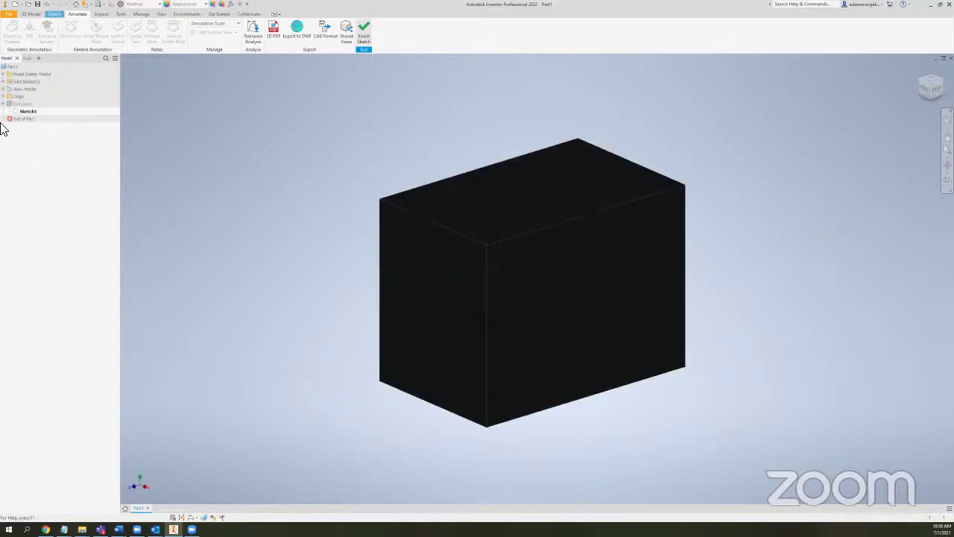
# - Enable conditional suppression in the extrusion's feature properties, comparing parameter d1 with 2, and review the available comparison operators
pyautogui.click(20, 104)
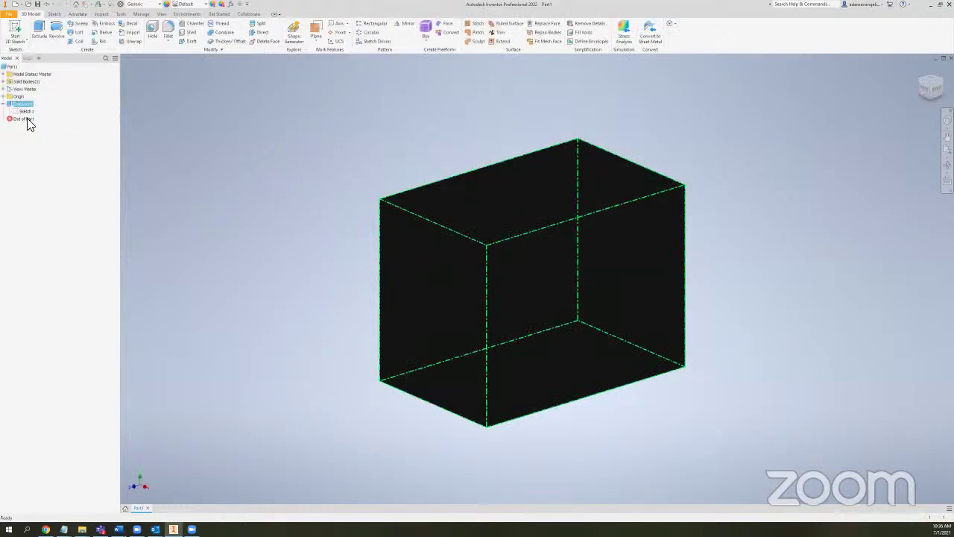
pyautogui.rightClick(52, 248)
pyautogui.click(73, 234)
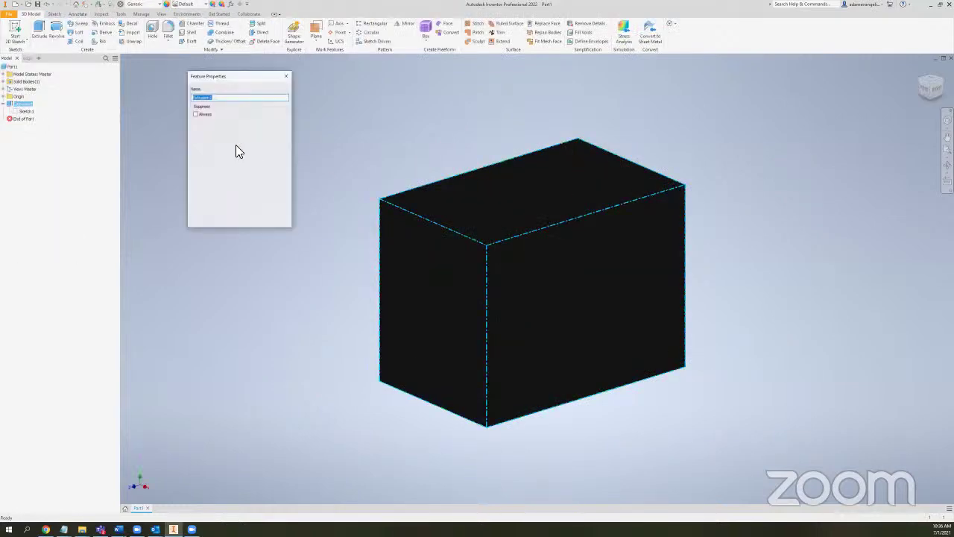
pyautogui.click(195, 122)
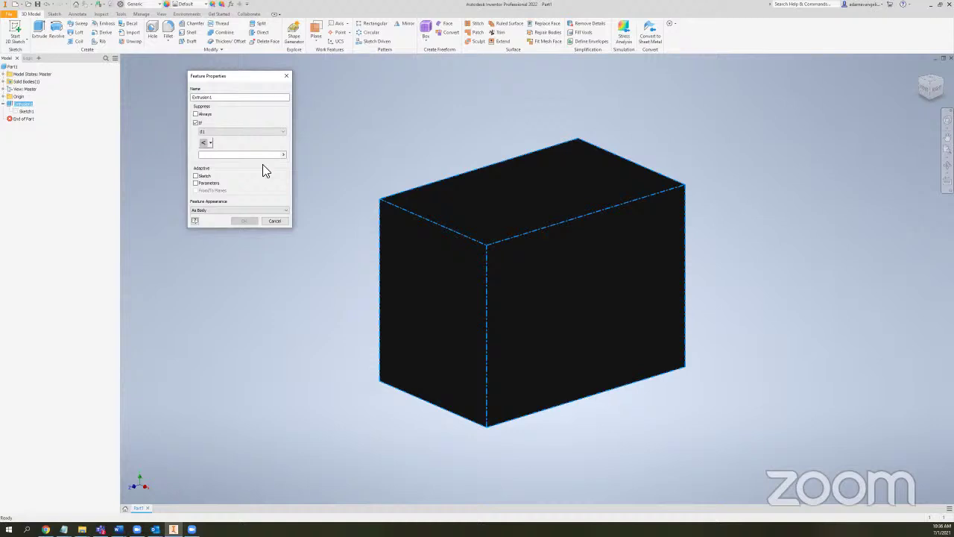
pyautogui.click(235, 156)
pyautogui.write('2')
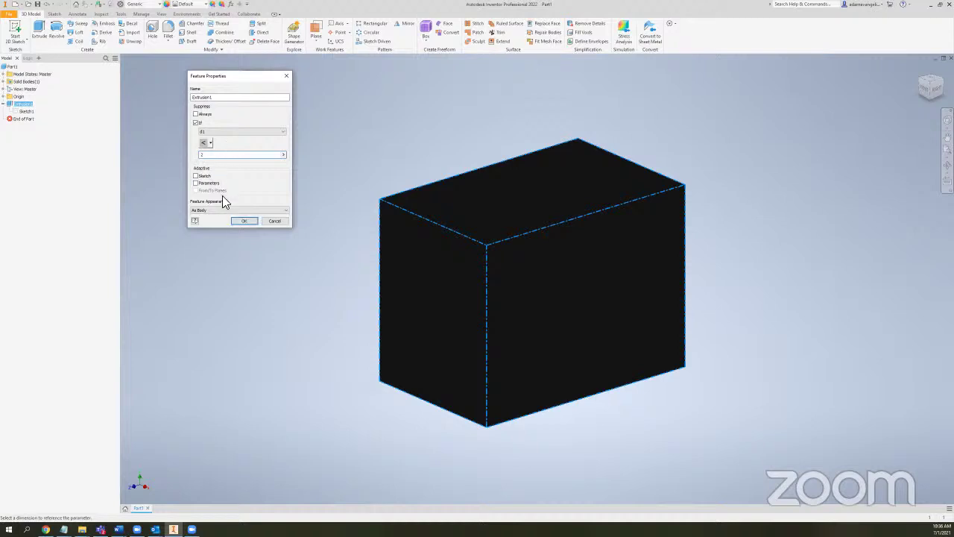
pyautogui.click(208, 142)
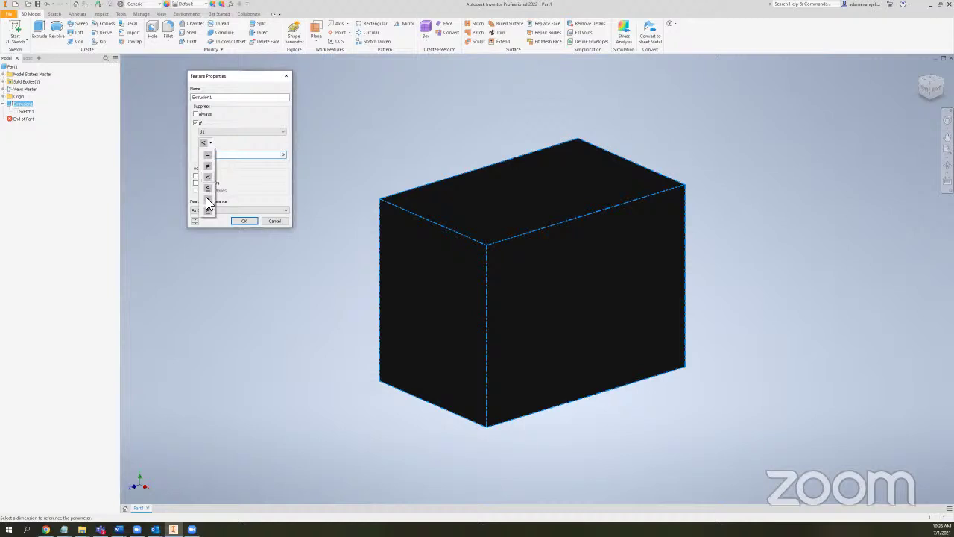
pyautogui.click(239, 220)
pyautogui.click(240, 221)
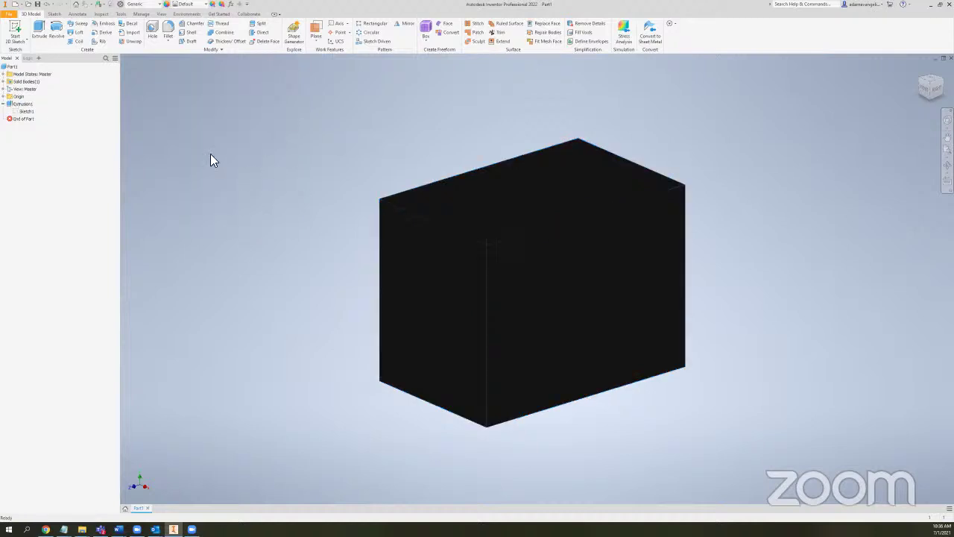
# - Examine the part's iLogic rules, and return to the model tree
pyautogui.click(28, 56)
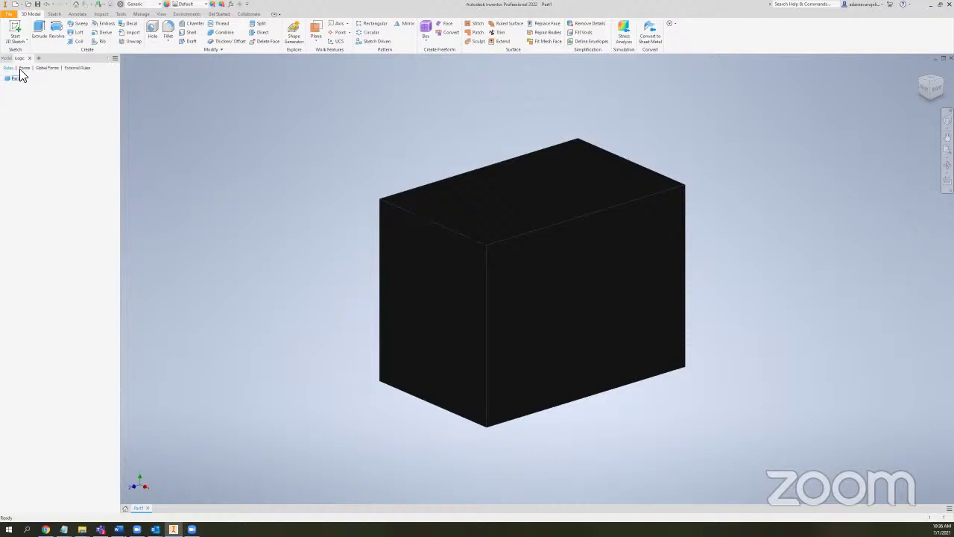
pyautogui.click(15, 79)
pyautogui.click(7, 57)
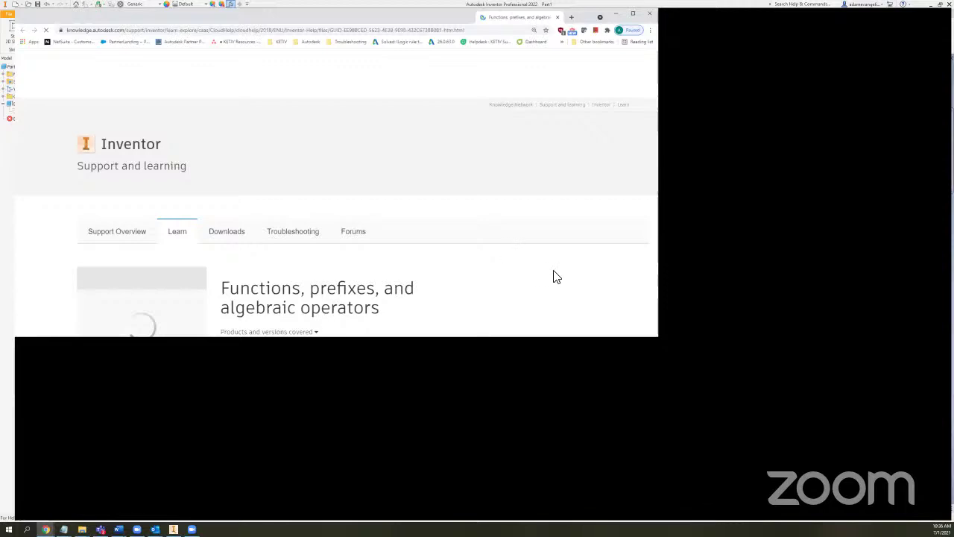
# - Examine the sample equations and supported algebraic operators in the Autodesk help article on functions, prefixes and algebraic operators
pyautogui.scroll(-3, 418, 338)
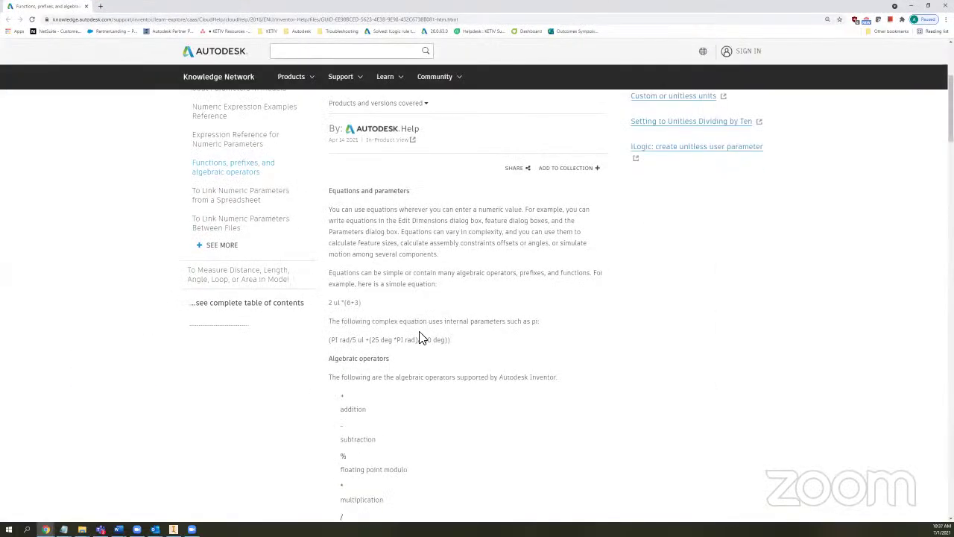
pyautogui.moveTo(464, 342); pyautogui.dragTo(335, 299)
pyautogui.click(433, 337)
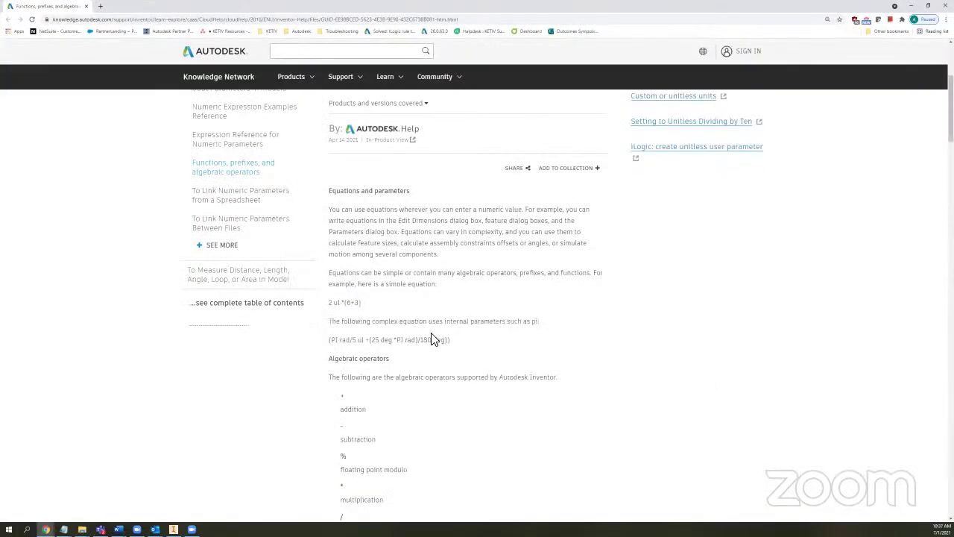
pyautogui.scroll(-3, 440, 341)
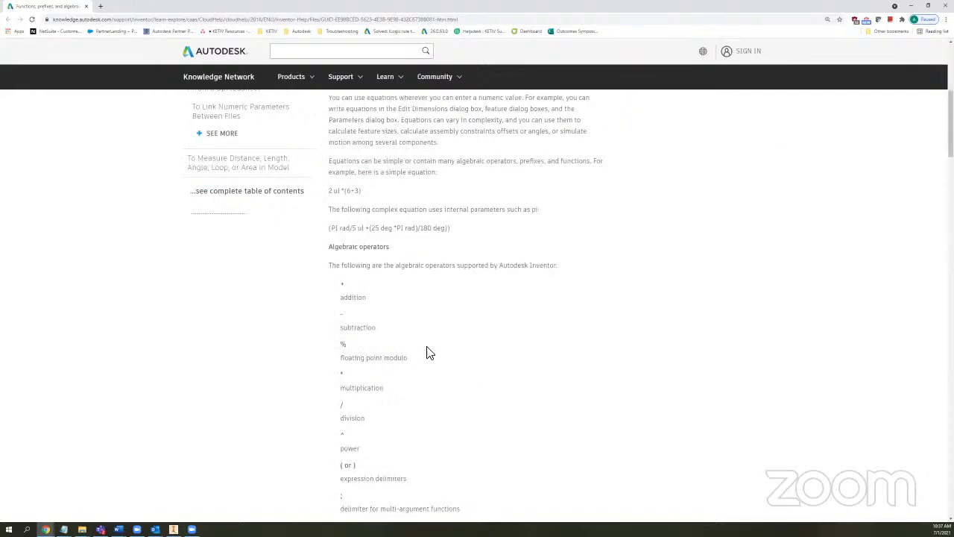
pyautogui.scroll(-2, 411, 339)
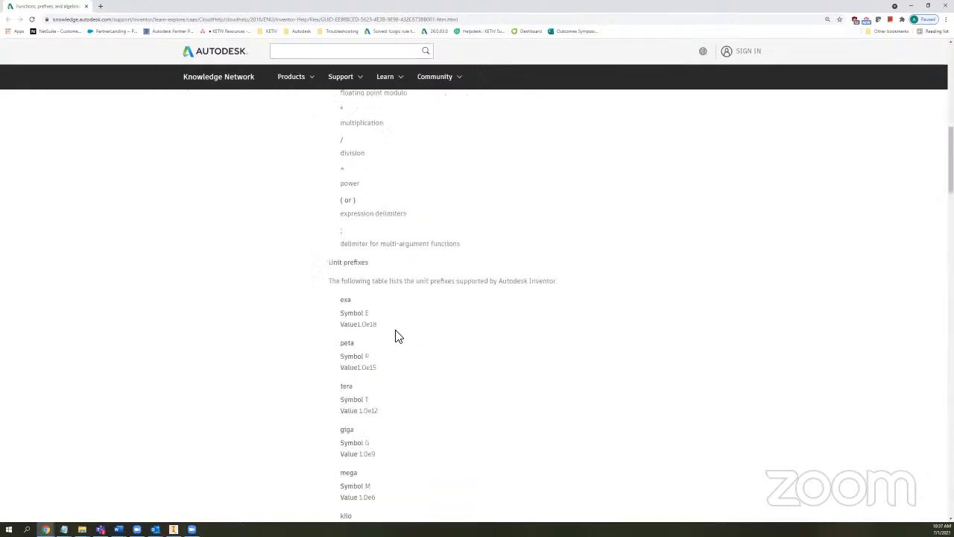
# - Look through the help article's list of unit prefixes with their symbols and values
pyautogui.scroll(-1, 418, 313)
pyautogui.scroll(-1, 415, 321)
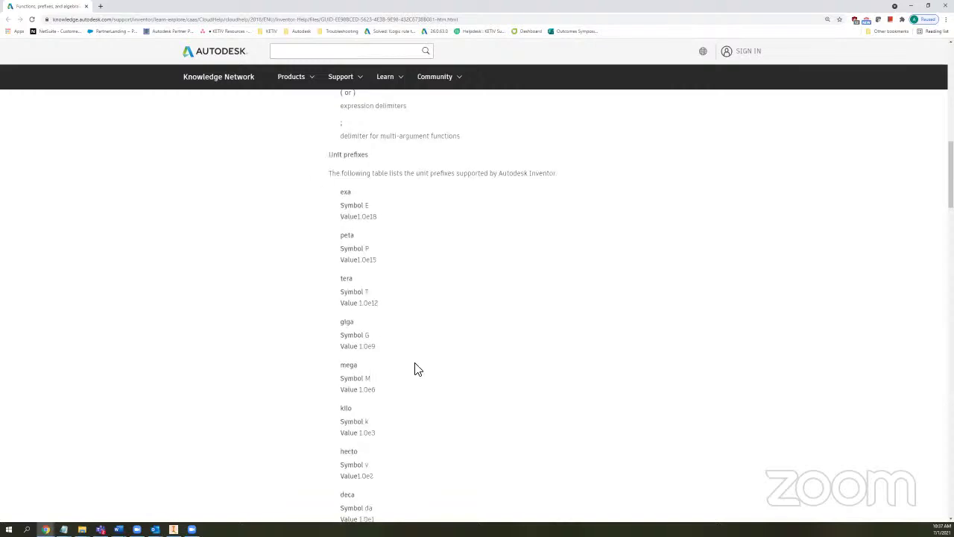
pyautogui.scroll(-5, 416, 373)
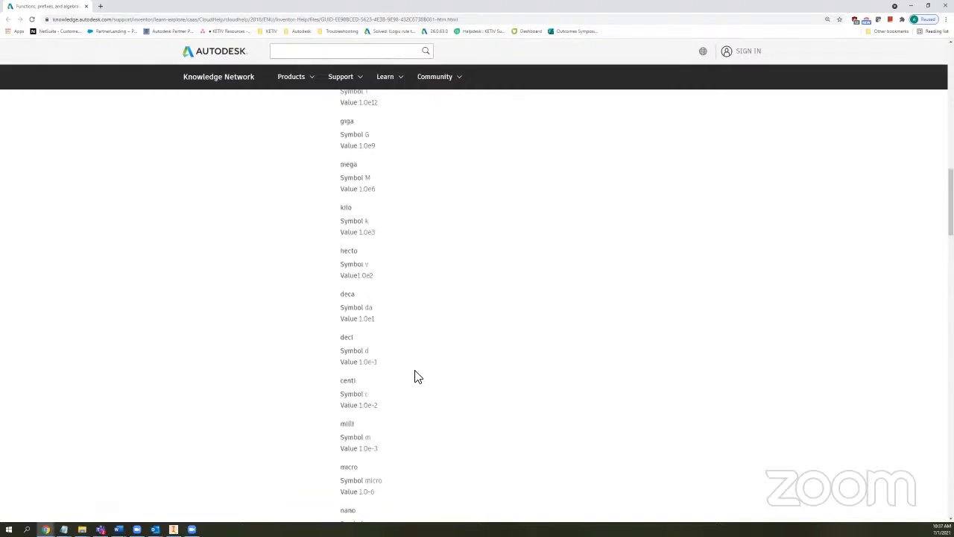
pyautogui.scroll(-3, 426, 414)
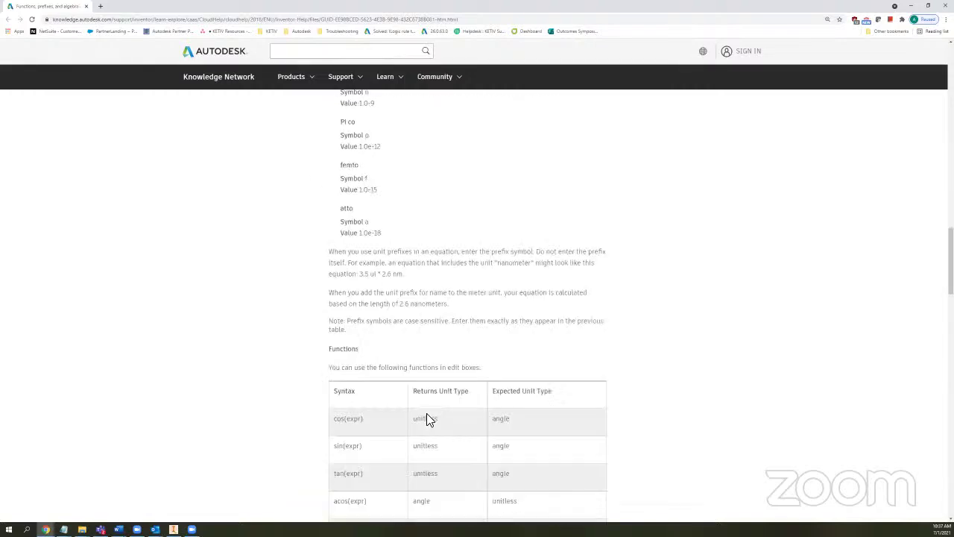
# - Examine the table of supported equation functions, from the trigonometric ones down to isolate, with their return and expected unit types
pyautogui.scroll(-3, 392, 358)
pyautogui.scroll(-2, 371, 287)
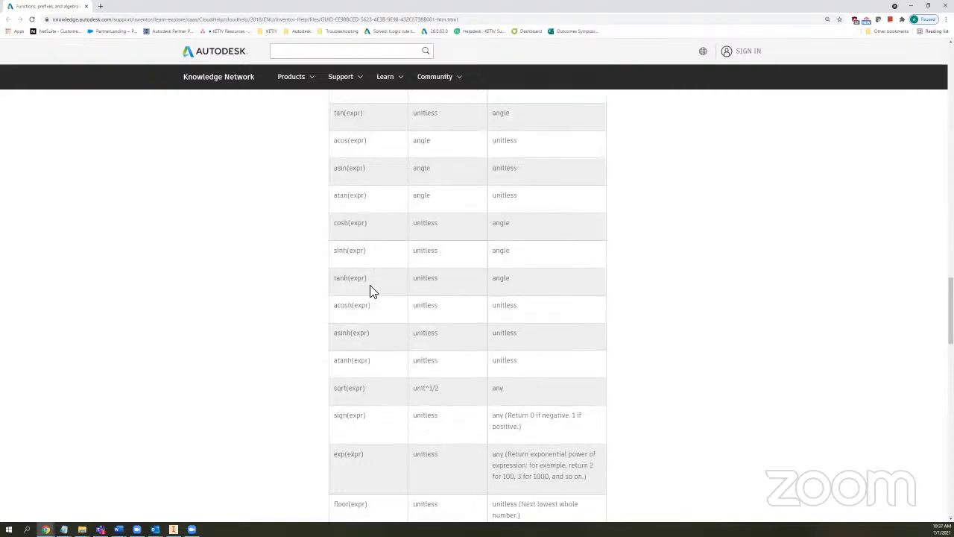
pyautogui.scroll(-2, 373, 291)
pyautogui.scroll(-2, 373, 283)
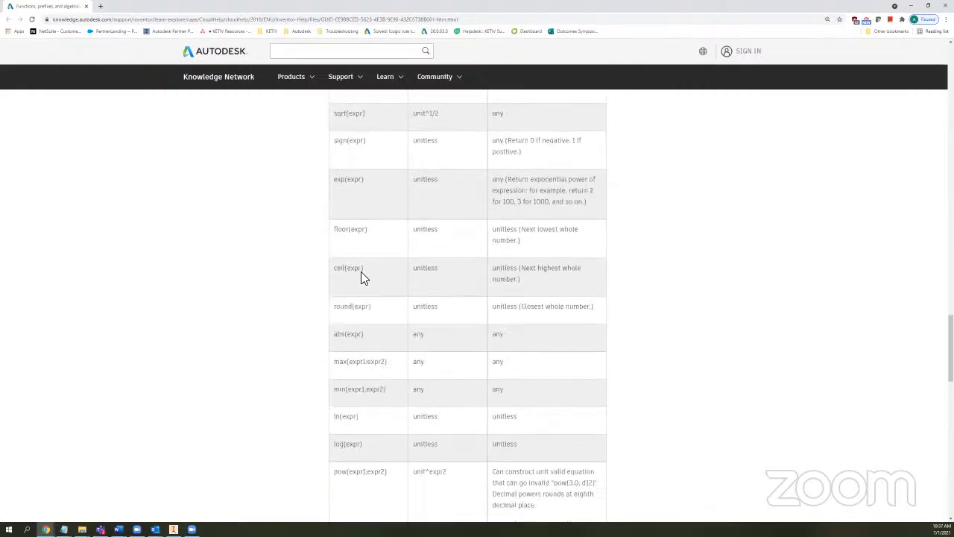
pyautogui.scroll(-1, 365, 298)
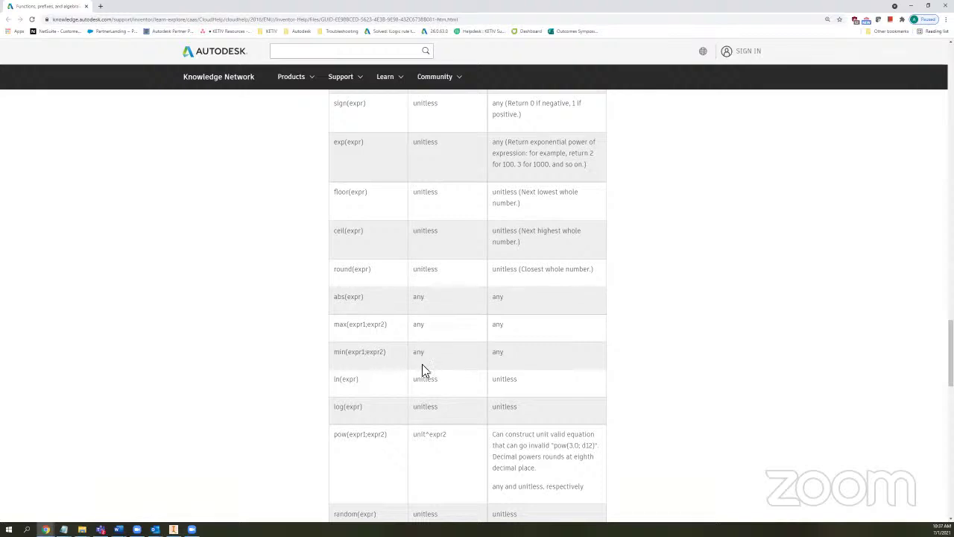
pyautogui.scroll(-1, 473, 372)
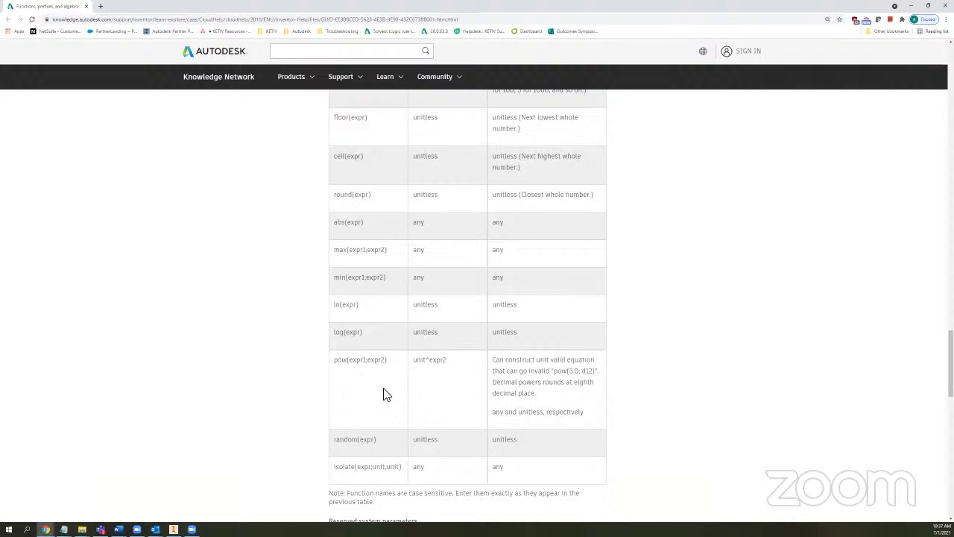
pyautogui.scroll(-1, 454, 397)
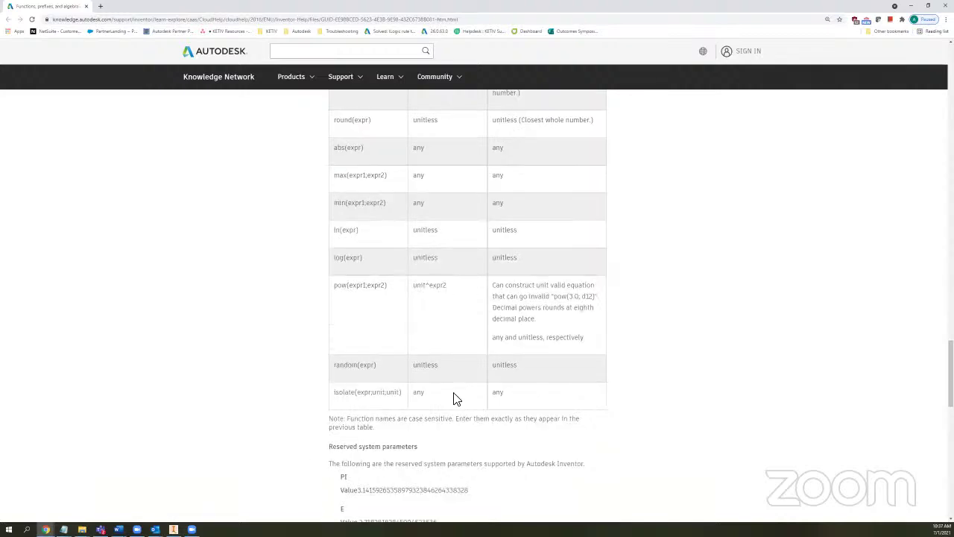
pyautogui.tripleClick(350, 399)
pyautogui.click(310, 368)
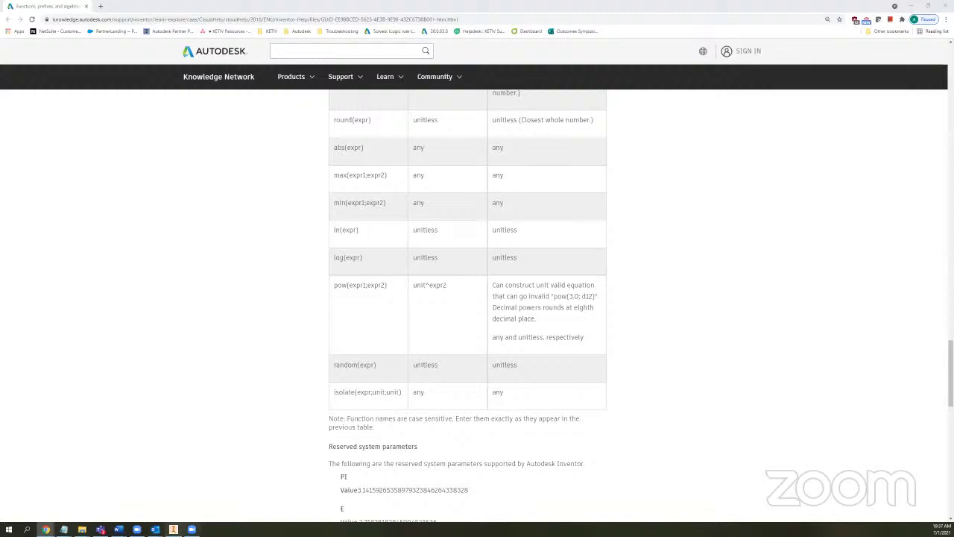
# - Switch back to Inventor, close the parameter table, and inspect the rule creation option for the part in the iLogic browser
pyautogui.hotkey('alt', 'Tab')
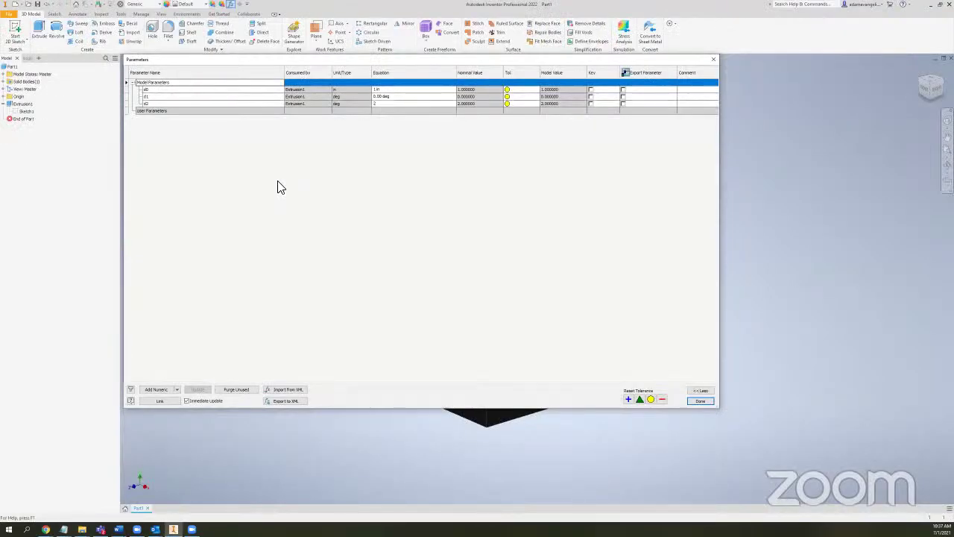
pyautogui.click(714, 60)
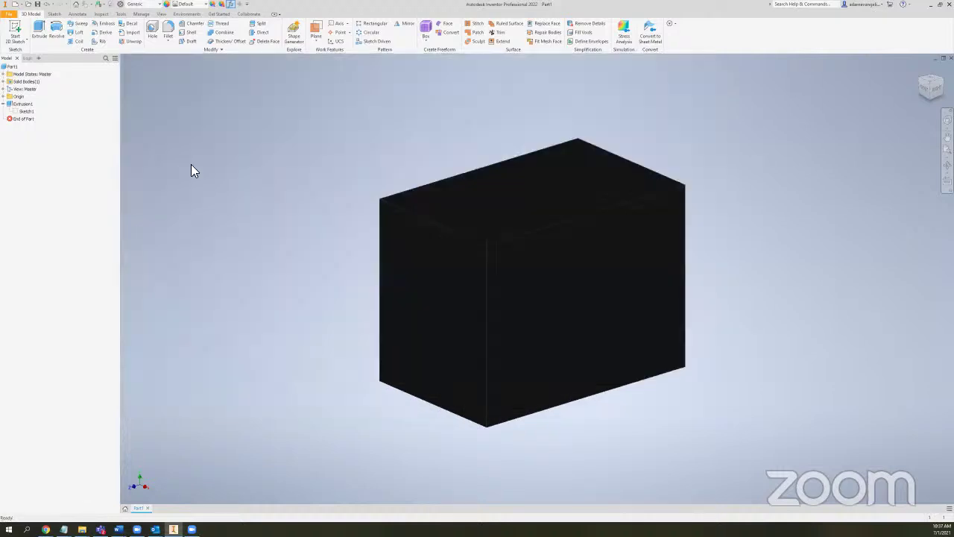
pyautogui.rightClick(20, 104)
pyautogui.press('Escape')
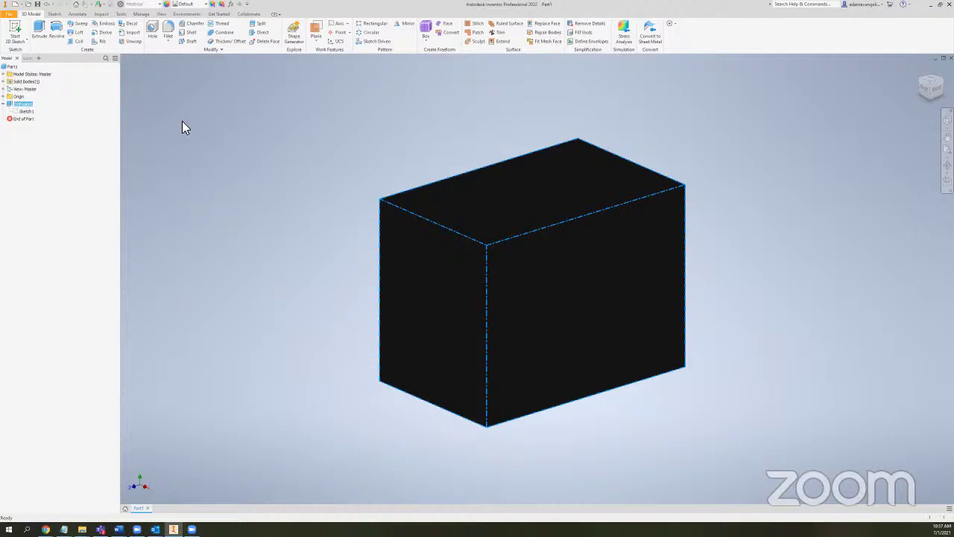
pyautogui.press('Escape')
pyautogui.click(28, 59)
pyautogui.rightClick(19, 79)
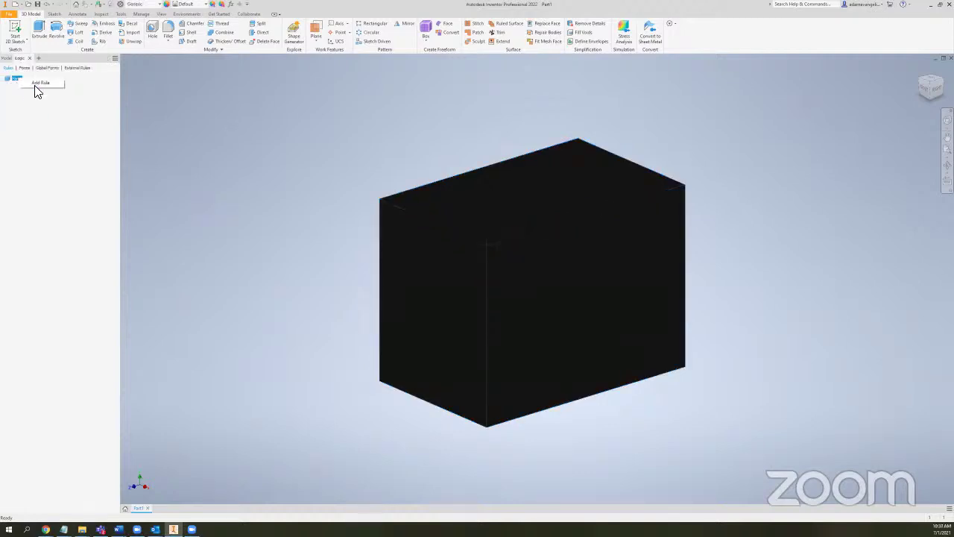
pyautogui.press('Escape')
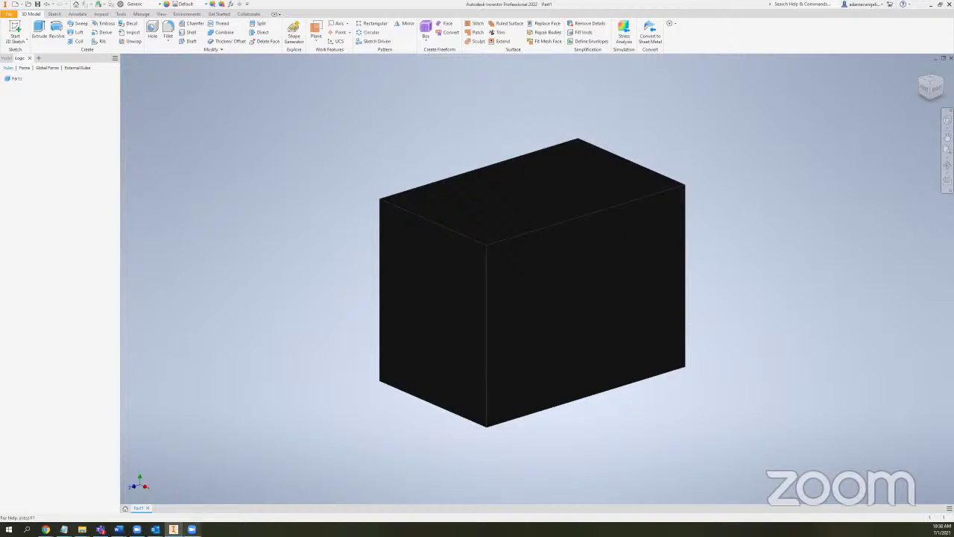
pyautogui.moveTo(173, 529)
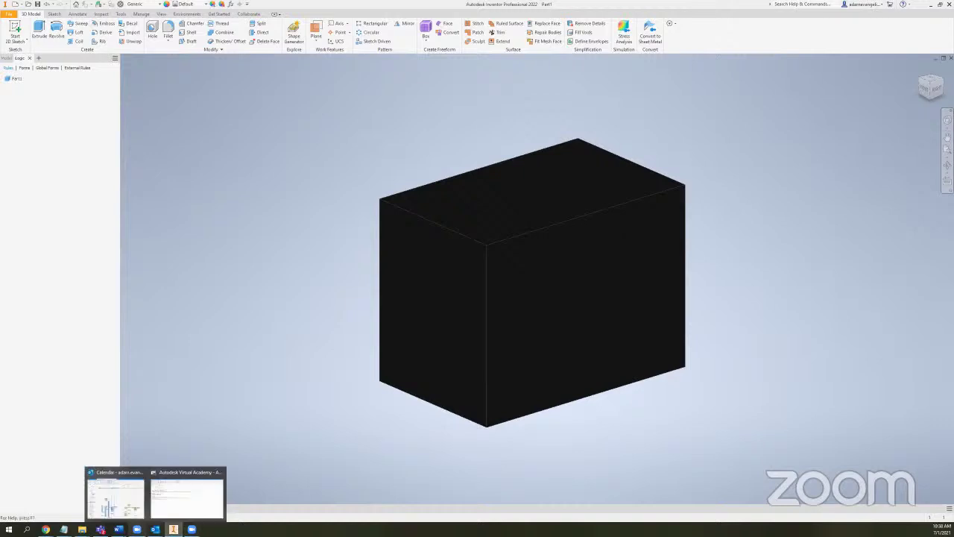
pyautogui.moveTo(119, 530)
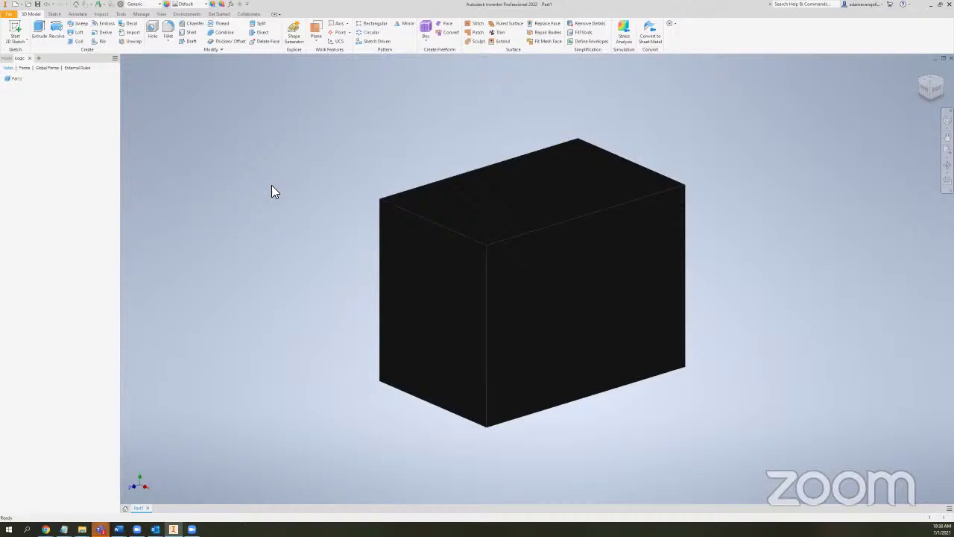
# - Open the Note Text (ANSI) - 3DA text style in the style editor, adjust its text height, and save the edits
pyautogui.click(141, 14)
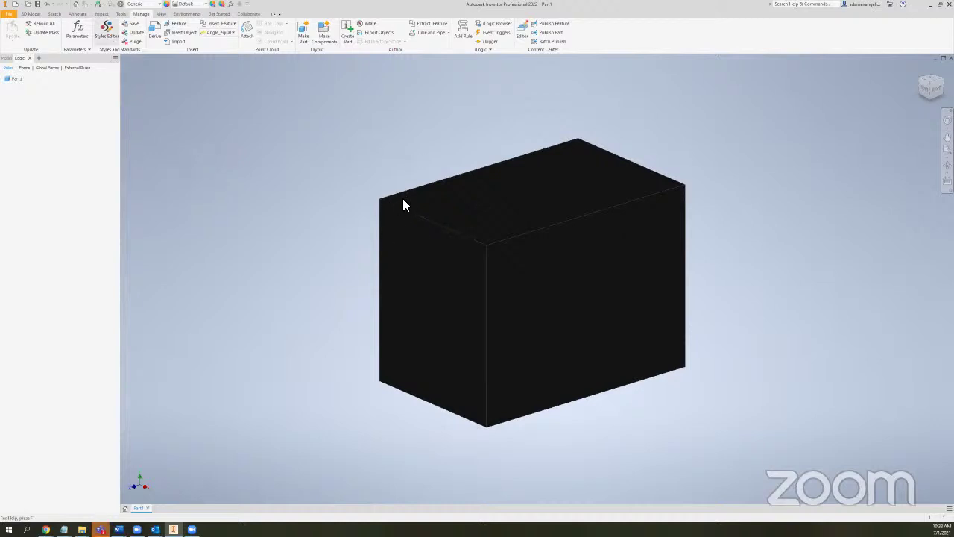
pyautogui.click(132, 79)
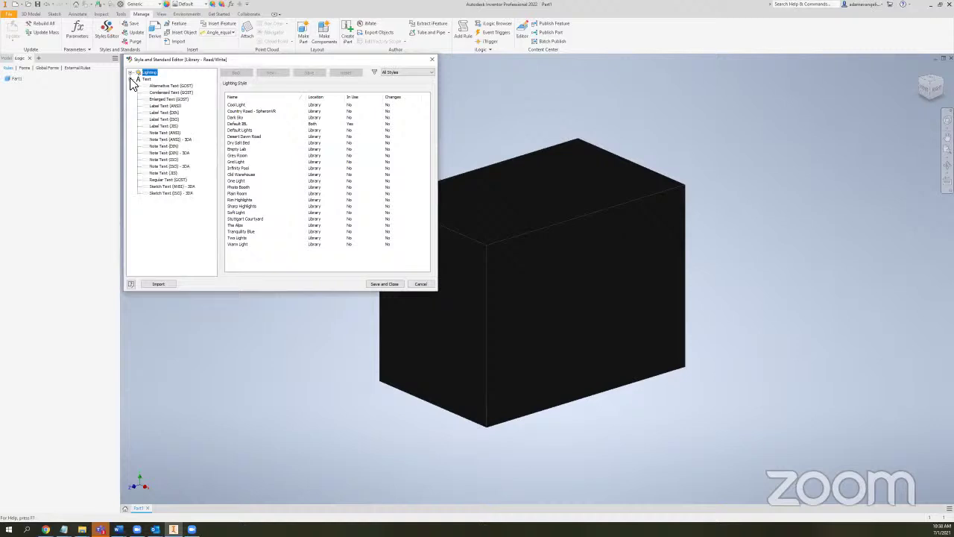
pyautogui.click(175, 139)
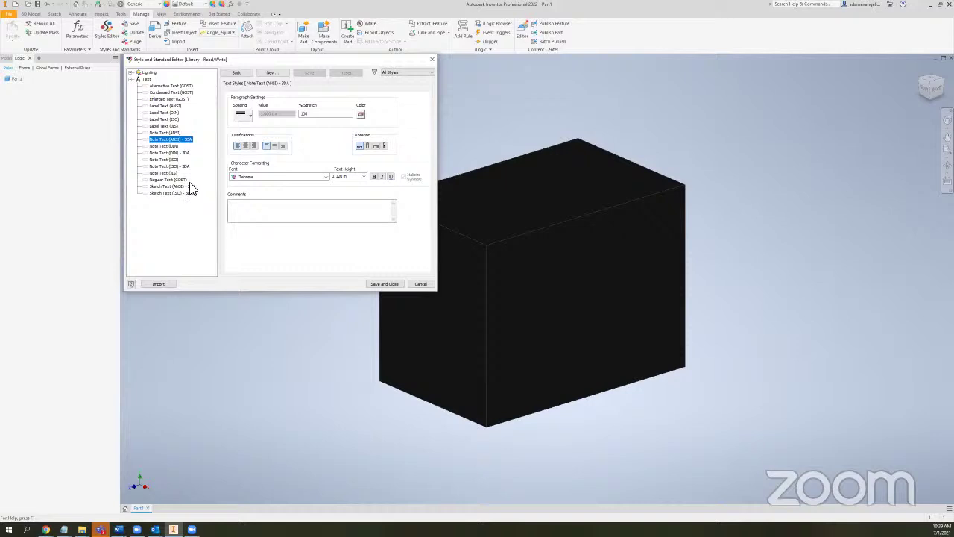
pyautogui.keyDown('ctrl'); pyautogui.click(179, 153); pyautogui.keyUp('ctrl')
pyautogui.click(363, 177)
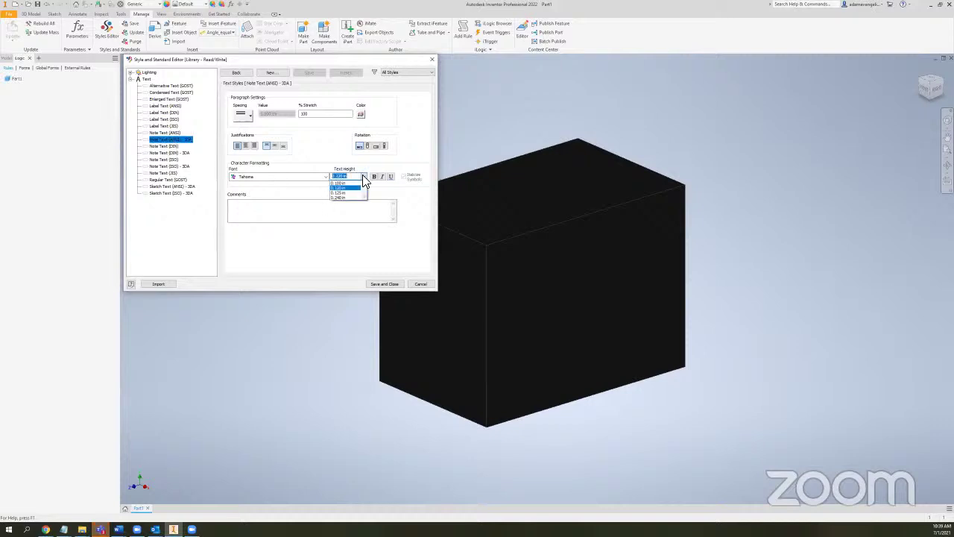
pyautogui.click(363, 176)
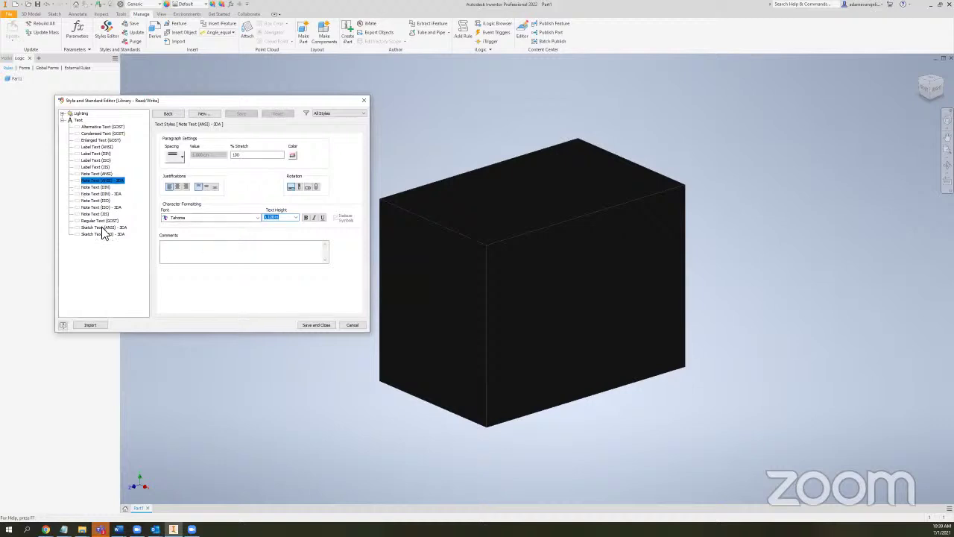
pyautogui.press('Down')
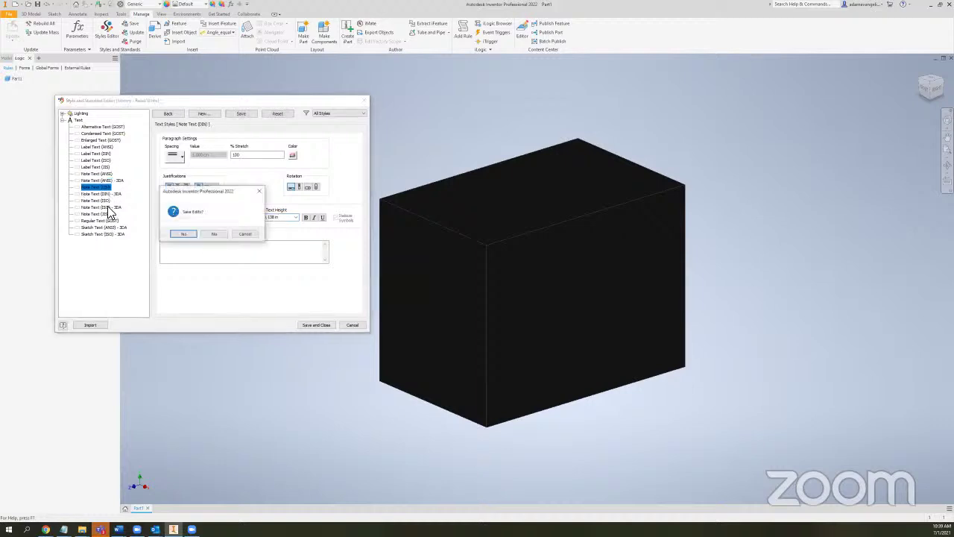
pyautogui.press('Return')
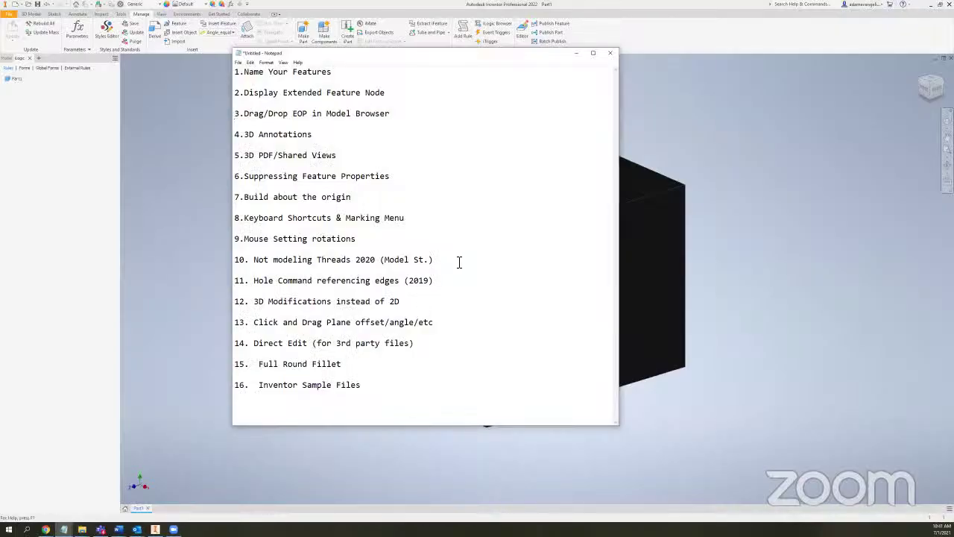
# - Review items 8 to 10 of the tips list in Notepad, covering shortcuts, mouse rotation settings and threads, and minimize the notes
pyautogui.click(480, 248)
pyautogui.moveTo(477, 256); pyautogui.dragTo(473, 209)
pyautogui.click(470, 218)
pyautogui.click(462, 230)
pyautogui.moveTo(450, 241); pyautogui.dragTo(238, 218)
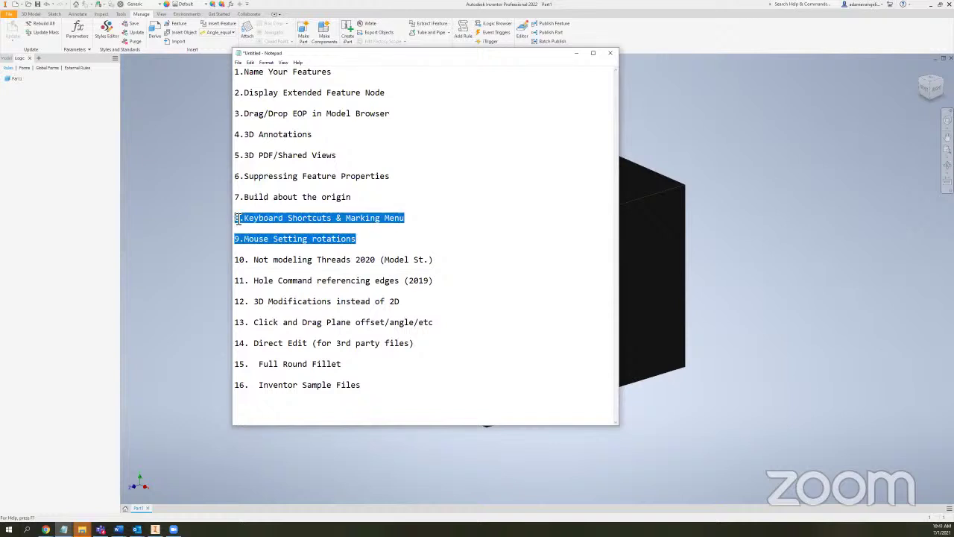
pyautogui.click(287, 263)
pyautogui.moveTo(236, 261); pyautogui.dragTo(460, 265)
pyautogui.click(461, 264)
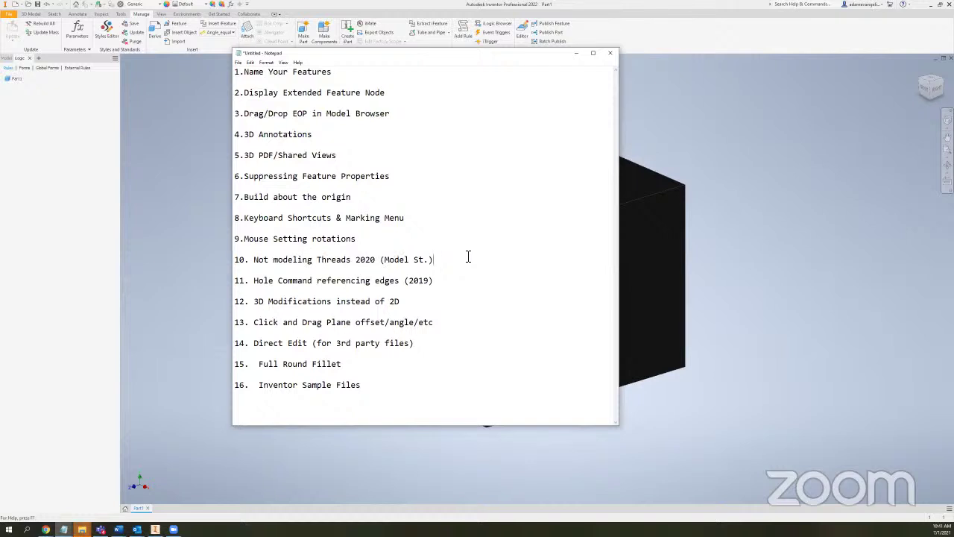
pyautogui.click(576, 54)
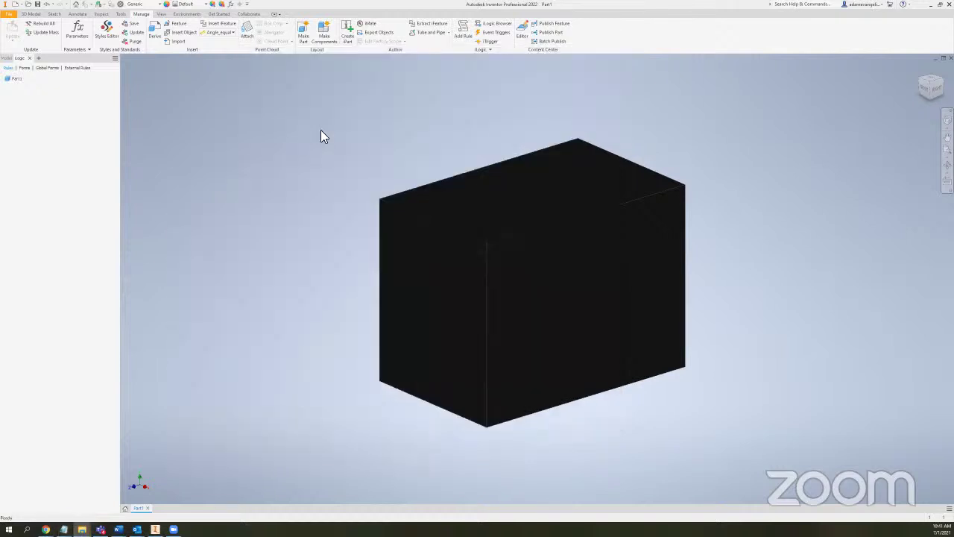
# - Place a through-all tapped hole on the block's top face with size 0.5, designation 1/2-13 UNC and a 1 in thread depth
pyautogui.click(55, 14)
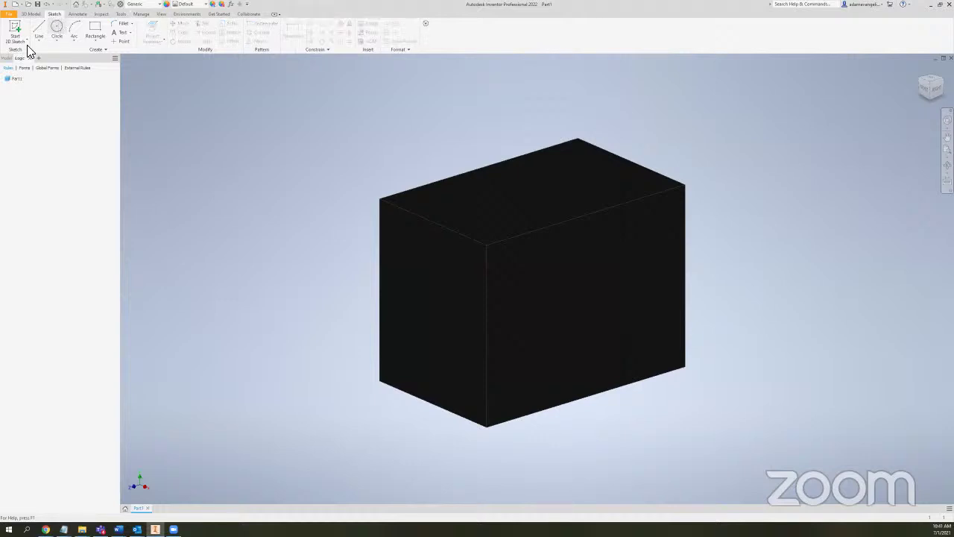
pyautogui.click(30, 14)
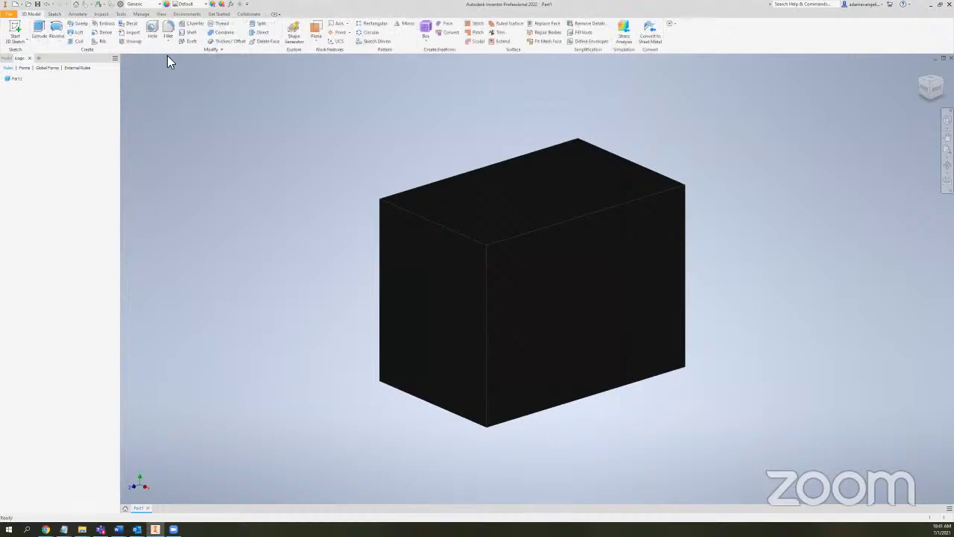
pyautogui.click(535, 191)
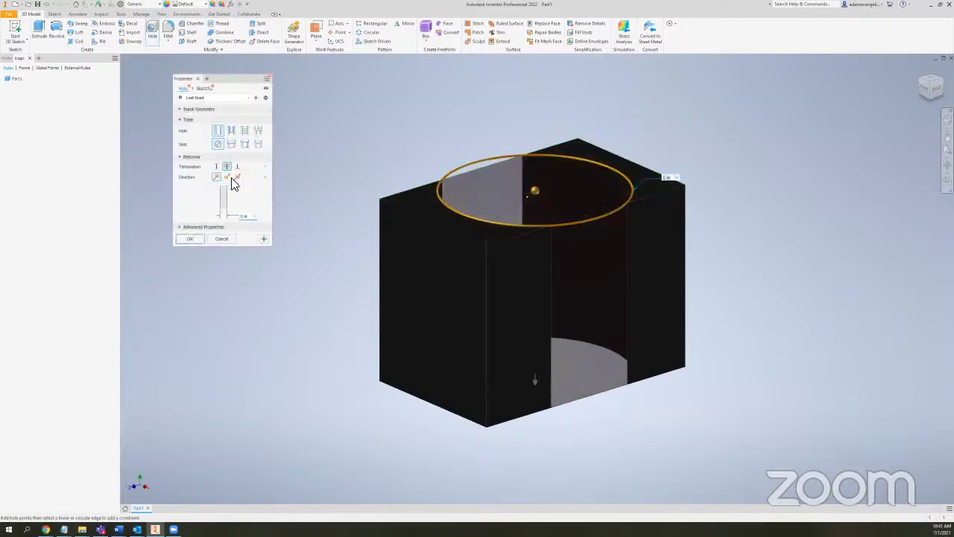
pyautogui.write('.5in')
pyautogui.click(245, 129)
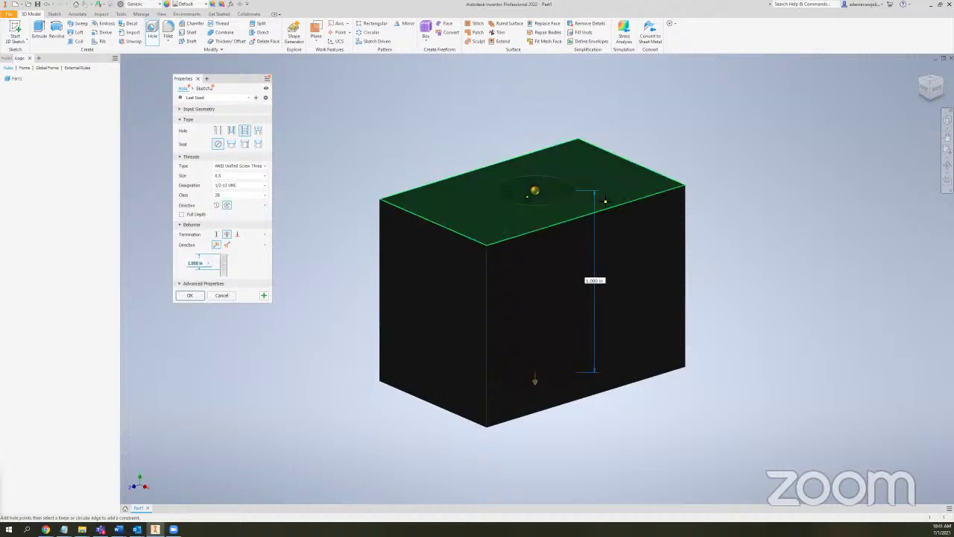
pyautogui.click(186, 295)
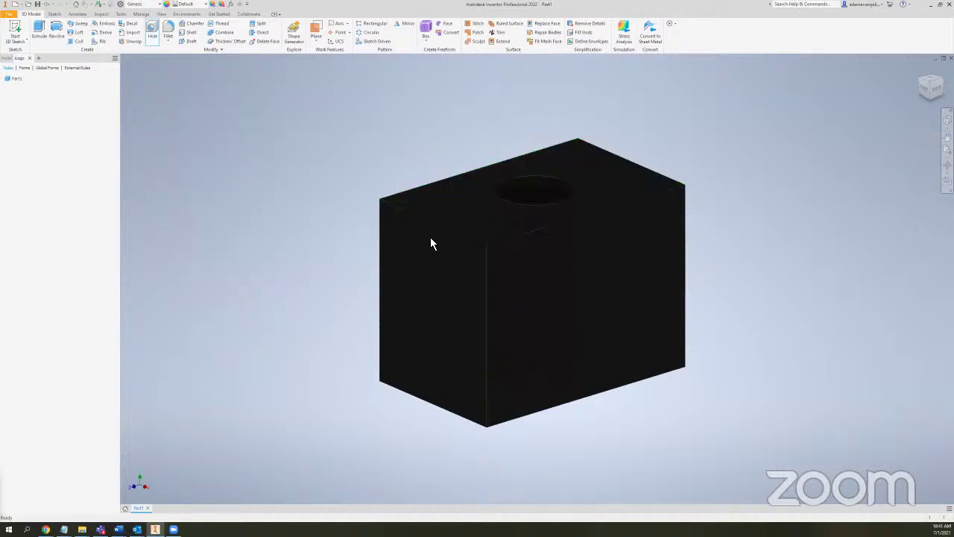
# - Examine the threaded hole on the block's top face and display the part's model browser
pyautogui.scroll(-4, 529, 188)
pyautogui.click(540, 203)
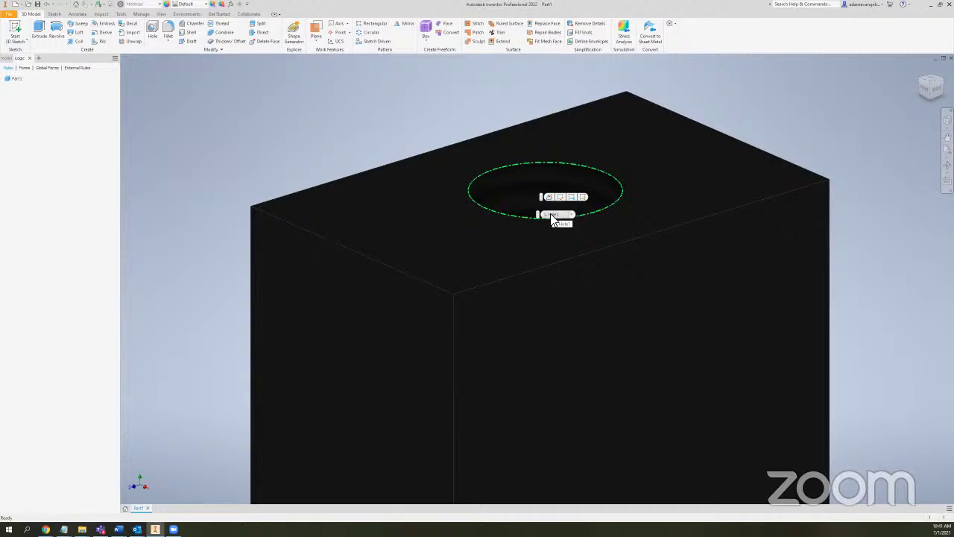
pyautogui.click(419, 130)
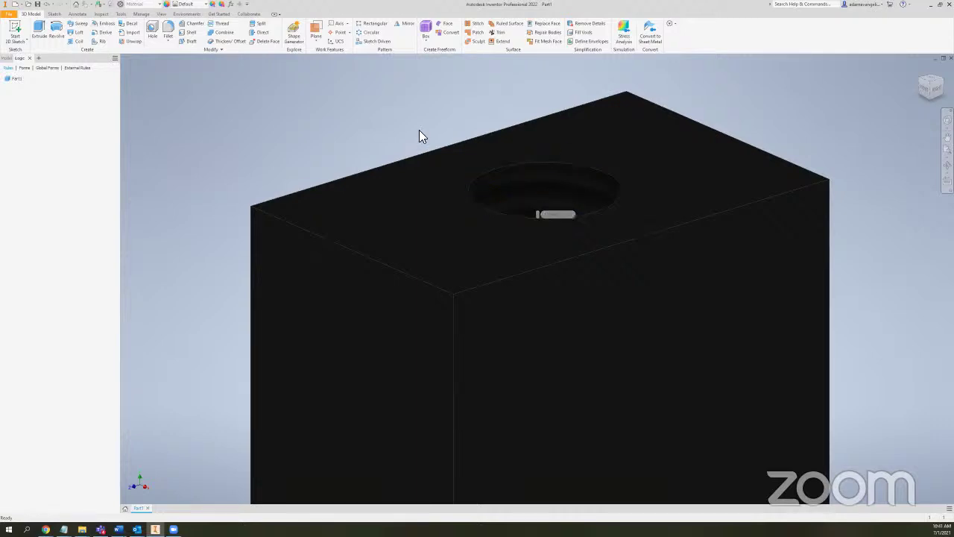
pyautogui.click(7, 58)
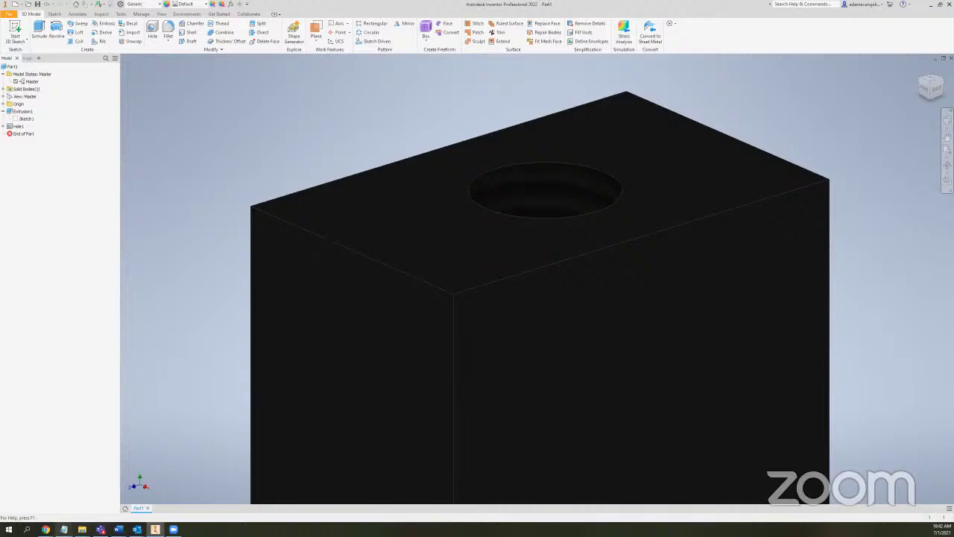
# - Switch to the Notepad tips list, review item 11 on the Hole command referencing edges, and minimize the notes
pyautogui.moveTo(63, 529)
pyautogui.click(135, 491)
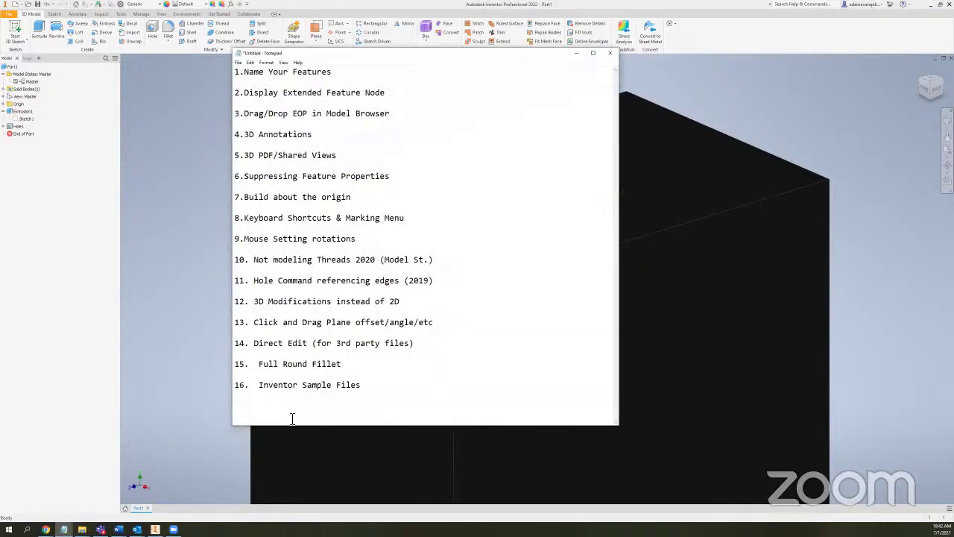
pyautogui.moveTo(341, 260); pyautogui.dragTo(337, 302)
pyautogui.click(390, 279)
pyautogui.click(575, 54)
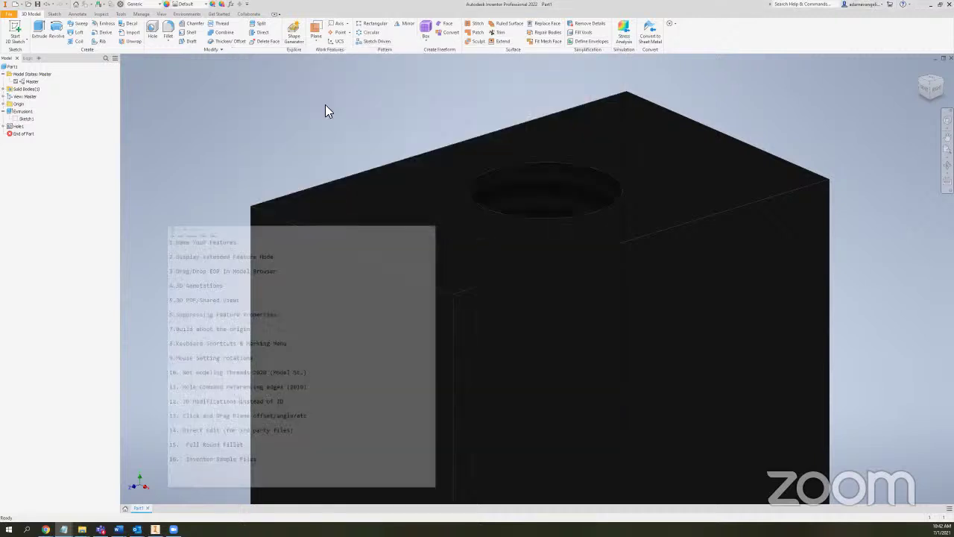
# - Edit the tapped hole to reference its centre from two adjacent top-face edges, and check the hole's placement sketch
pyautogui.doubleClick(14, 128)
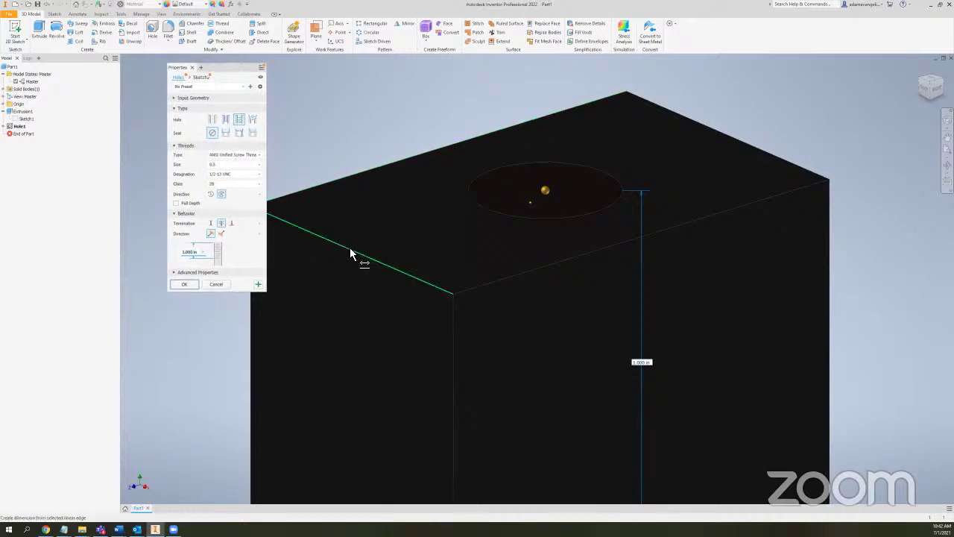
pyautogui.click(341, 179)
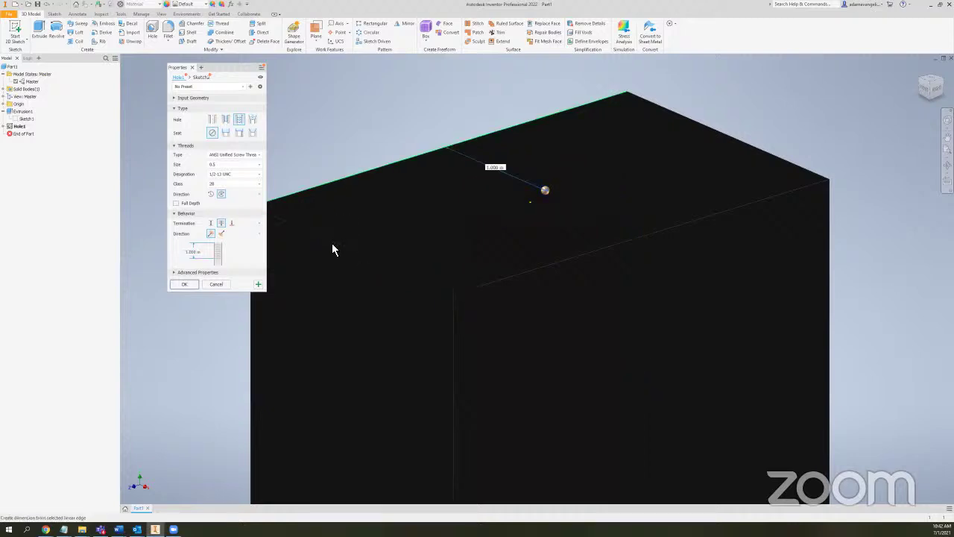
pyautogui.click(331, 247)
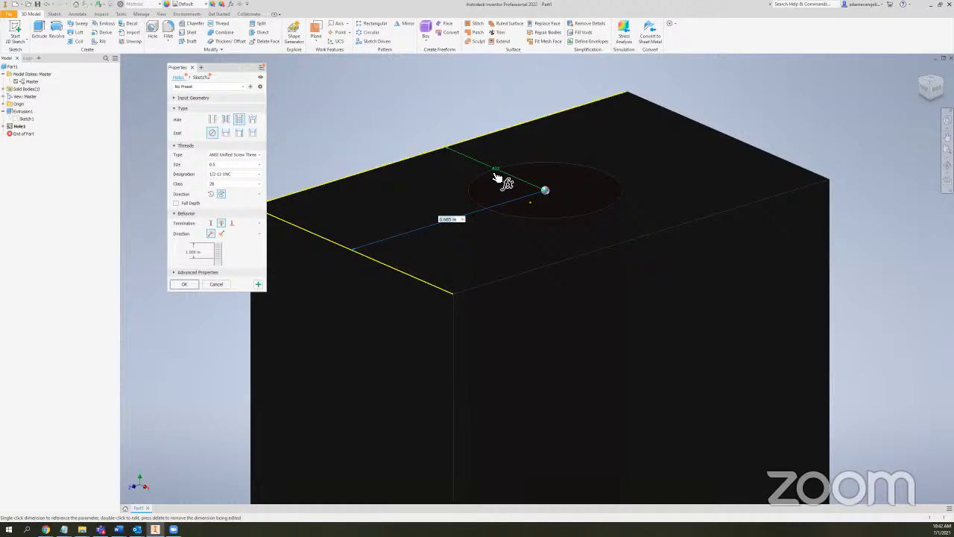
pyautogui.press('Return')
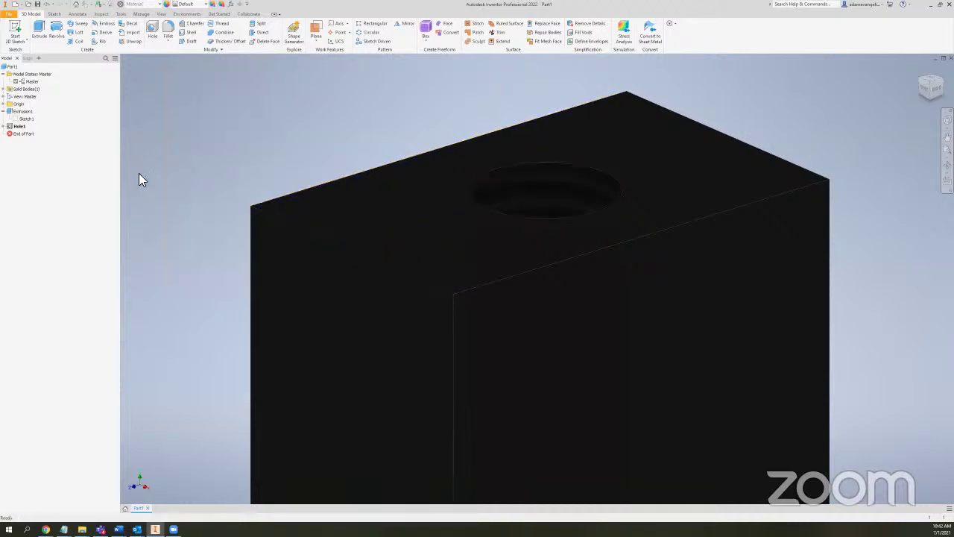
pyautogui.doubleClick(23, 135)
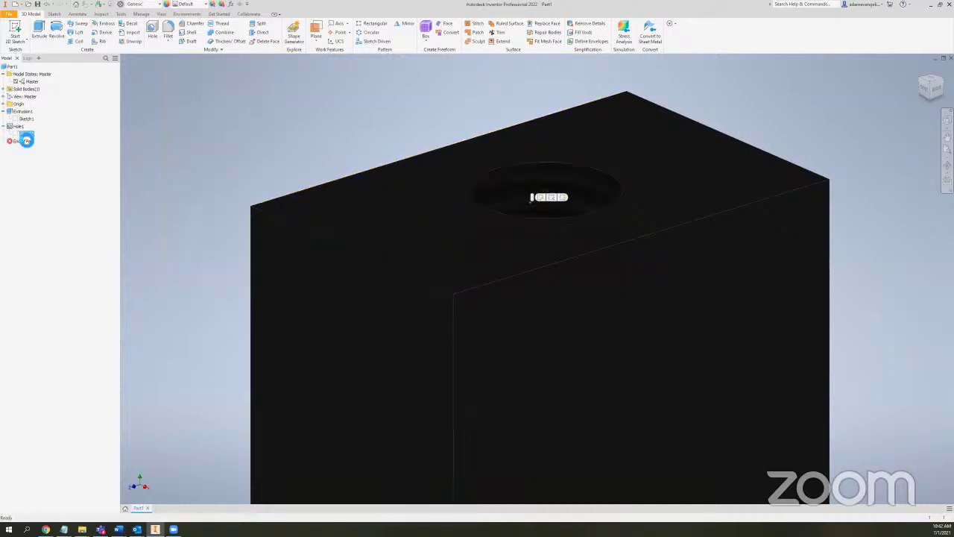
pyautogui.click(439, 42)
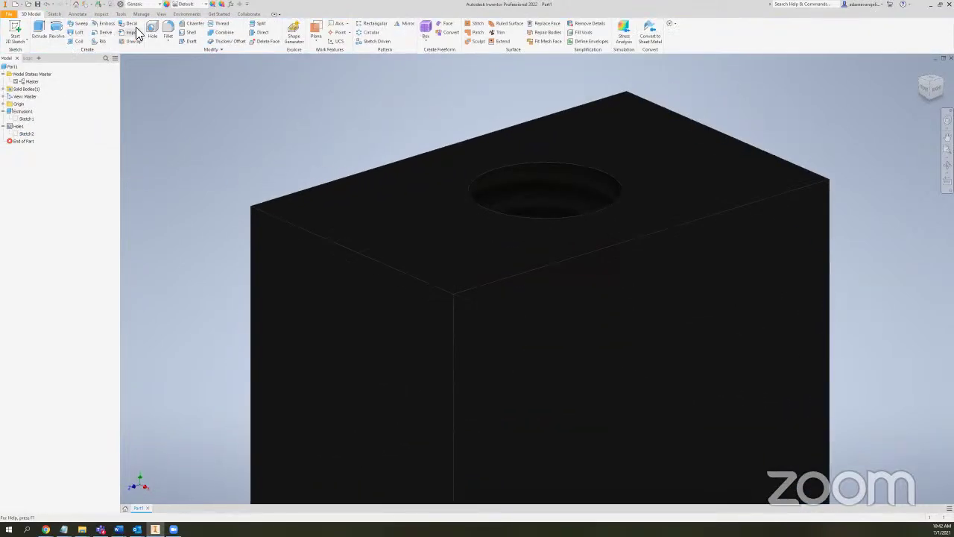
# - Fillet the block's front vertical edge
pyautogui.click(168, 34)
pyautogui.click(453, 318)
pyautogui.click(184, 130)
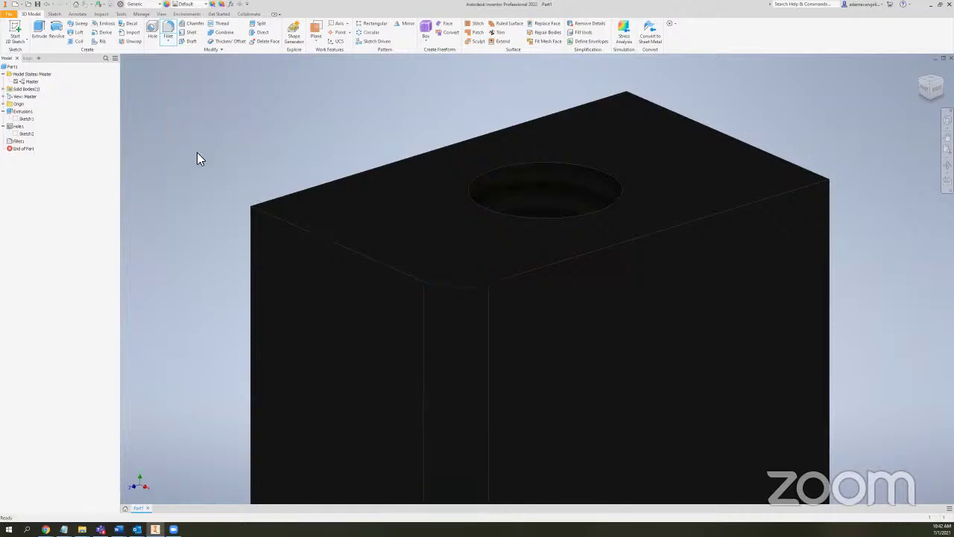
# - Reorder the tapped hole after the fillet and make it concentric with the fillet's arc on the top face
pyautogui.moveTo(11, 128); pyautogui.dragTo(16, 143)
pyautogui.doubleClick(15, 134)
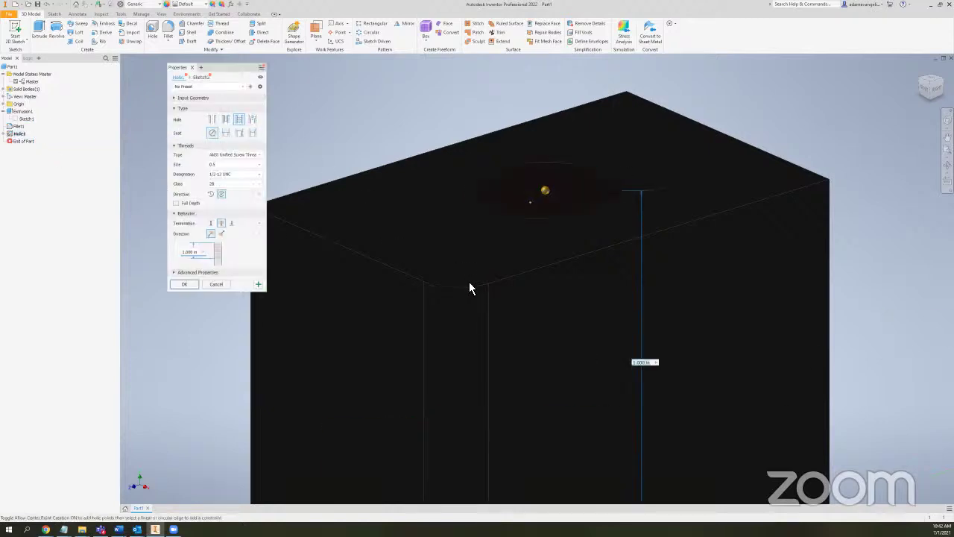
pyautogui.click(464, 285)
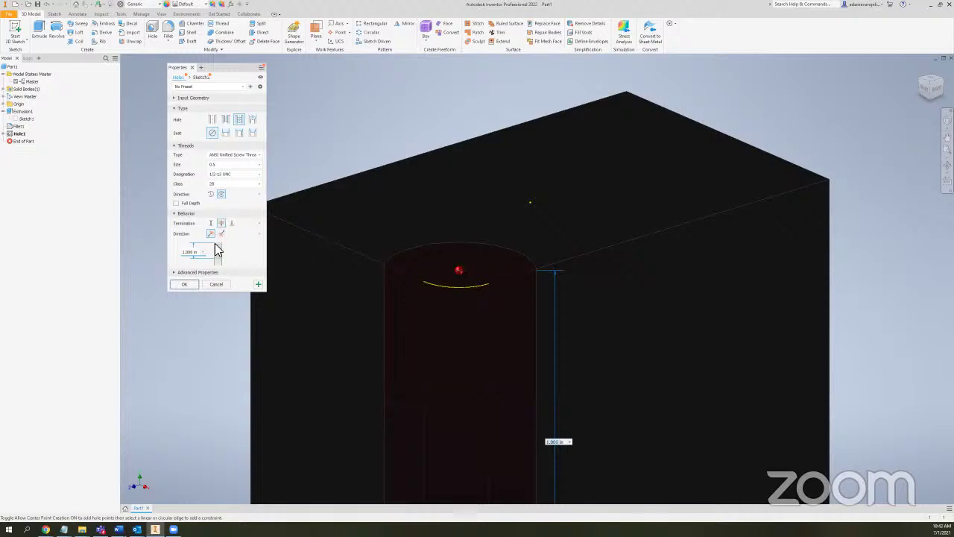
pyautogui.click(184, 284)
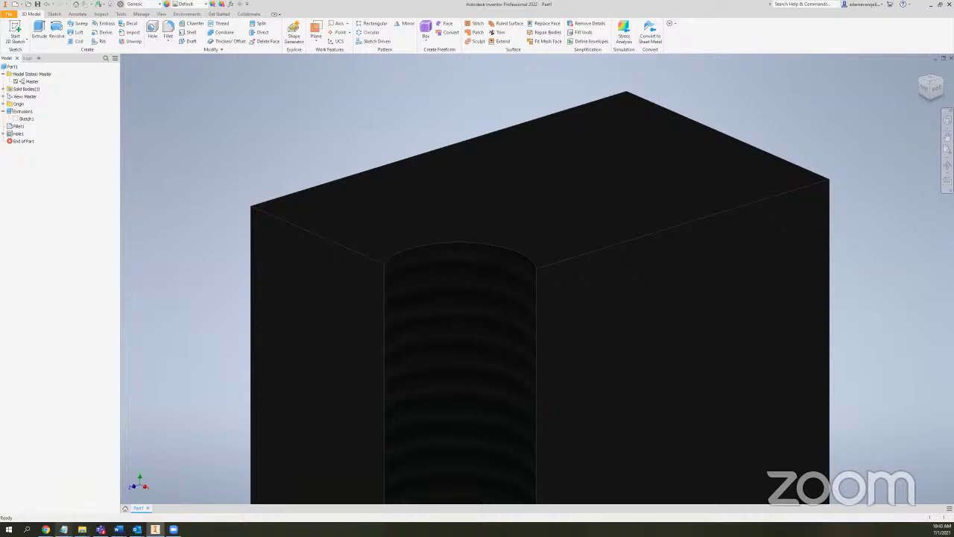
# - Review items 10 to 12 of the Notepad tips list, return to the Inventor part and highlight its fillet feature
pyautogui.moveTo(63, 529)
pyautogui.click(121, 498)
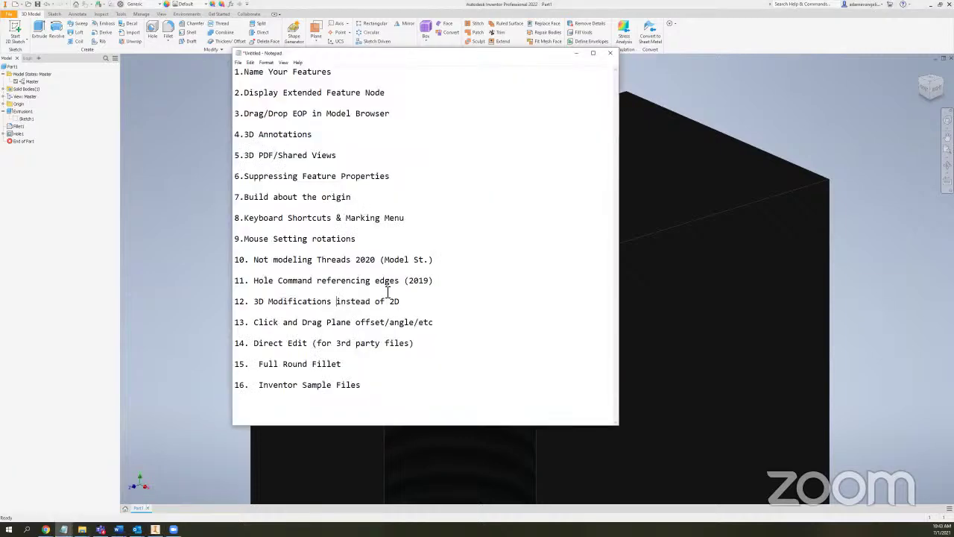
pyautogui.moveTo(456, 283); pyautogui.dragTo(215, 258)
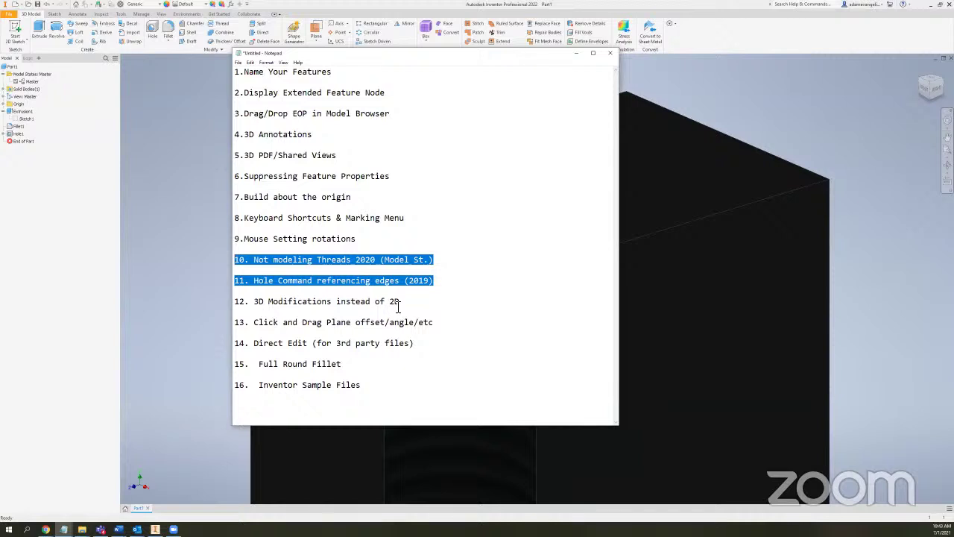
pyautogui.moveTo(401, 305); pyautogui.dragTo(236, 303)
pyautogui.click(261, 128)
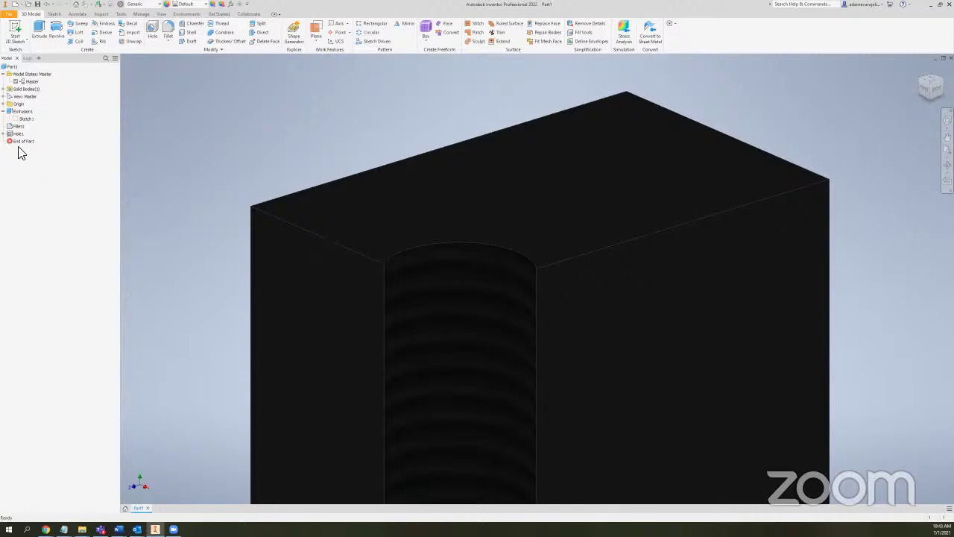
pyautogui.moveTo(19, 141); pyautogui.dragTo(15, 138)
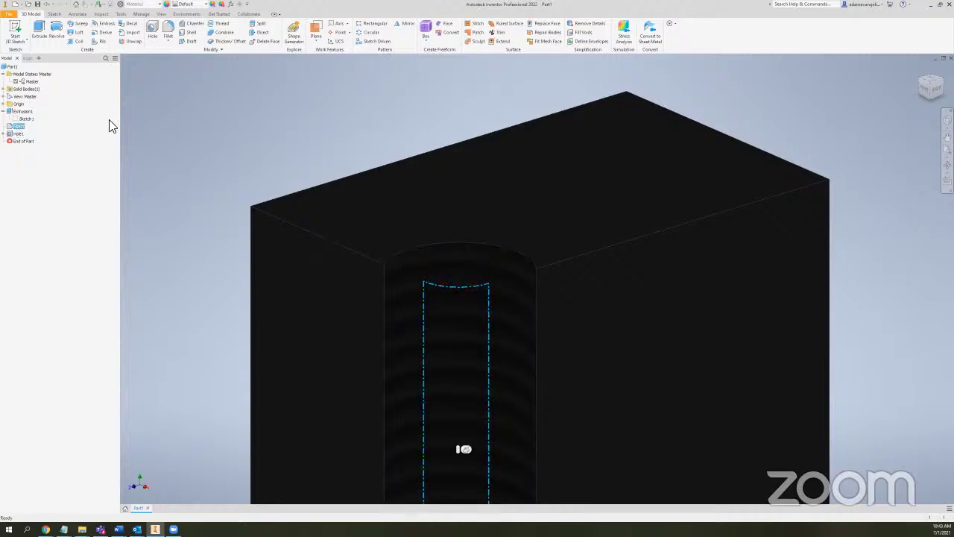
pyautogui.click(288, 124)
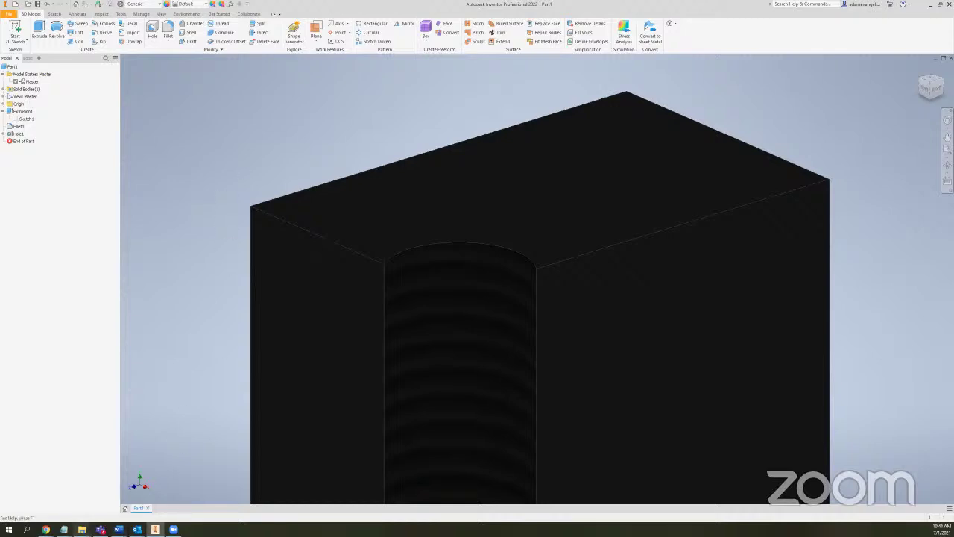
# - Review item 13 of the Notepad tips list, on dragging plane offsets and angles, and minimize the notes
pyautogui.moveTo(64, 529)
pyautogui.click(137, 492)
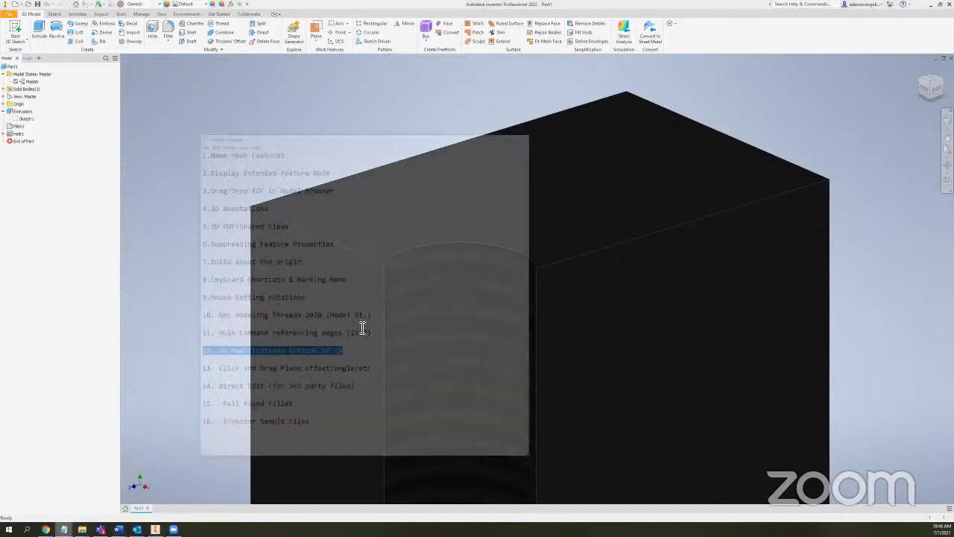
pyautogui.click(260, 326)
pyautogui.moveTo(255, 324); pyautogui.dragTo(448, 326)
pyautogui.click(448, 326)
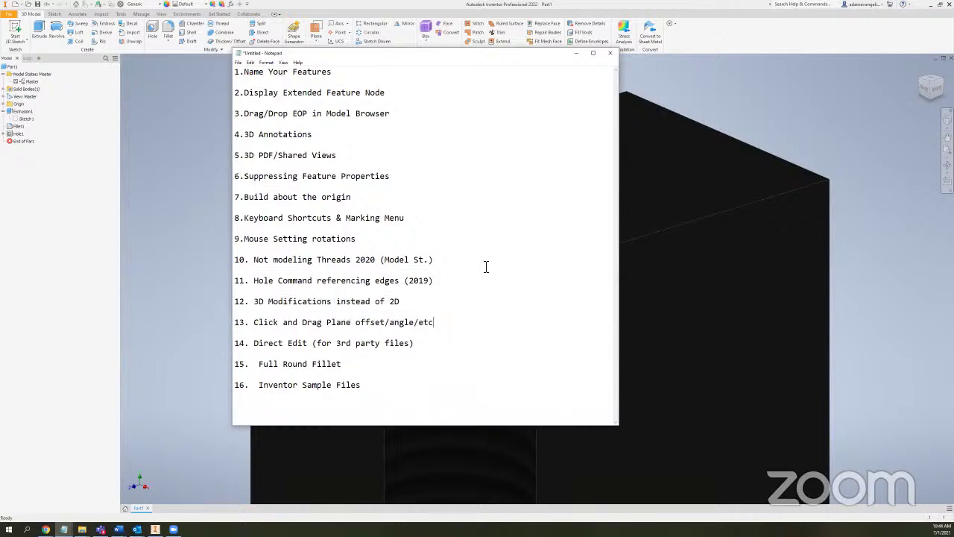
pyautogui.click(576, 53)
# - Look through the work plane types and try an angled plane from the top face about its front edge
pyautogui.scroll(-3, 370, 115)
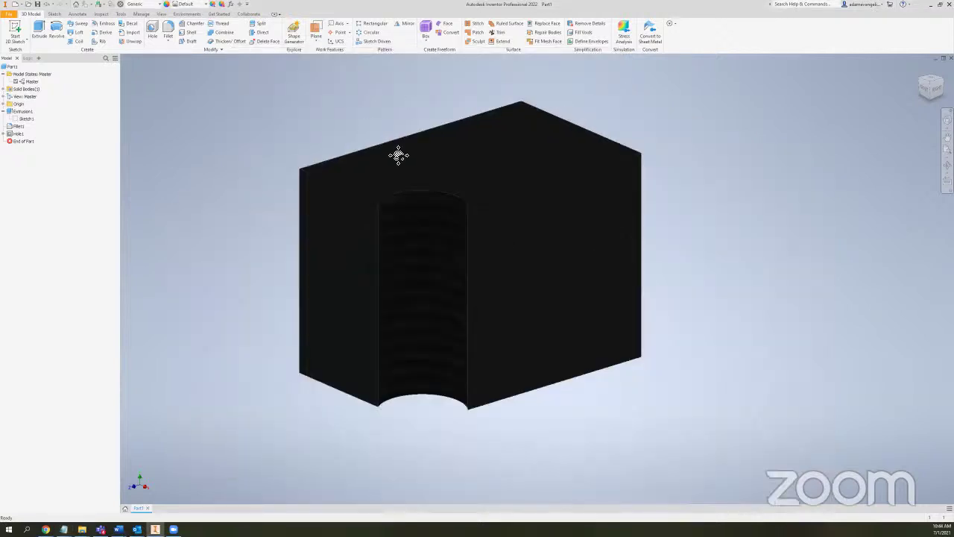
pyautogui.click(316, 43)
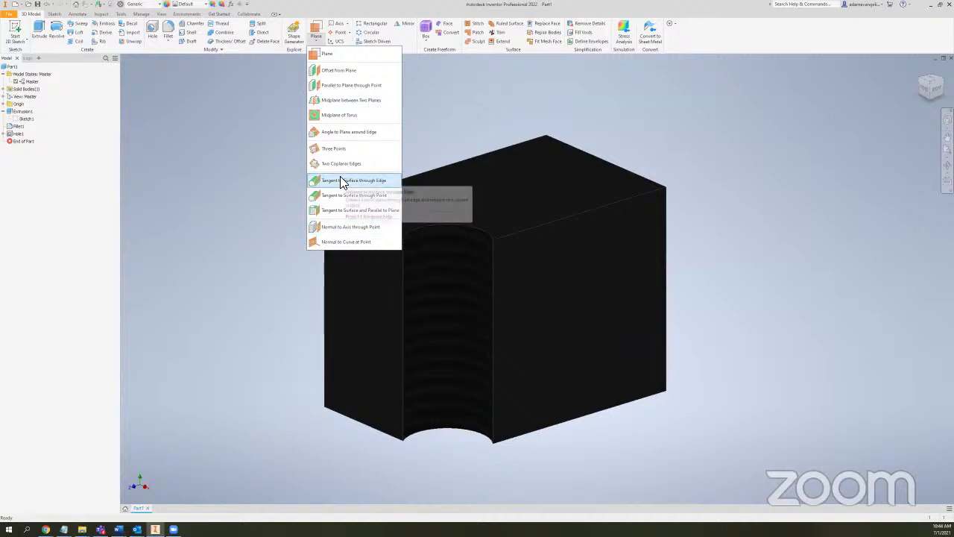
pyautogui.click(325, 70)
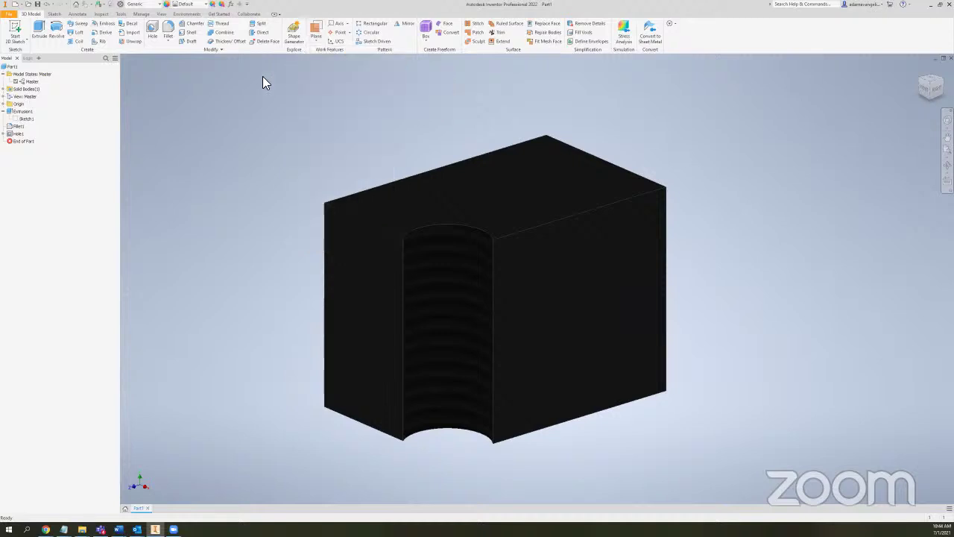
pyautogui.click(317, 32)
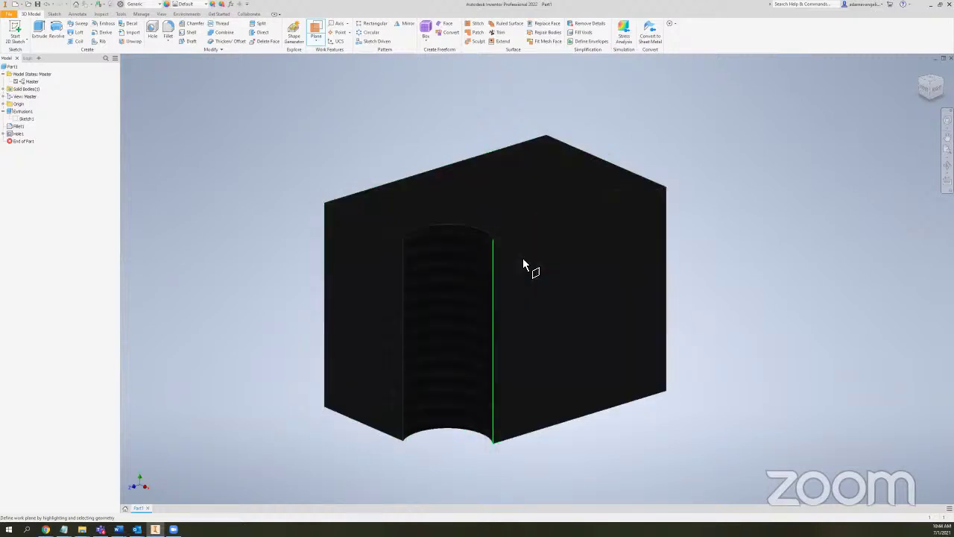
pyautogui.click(524, 191)
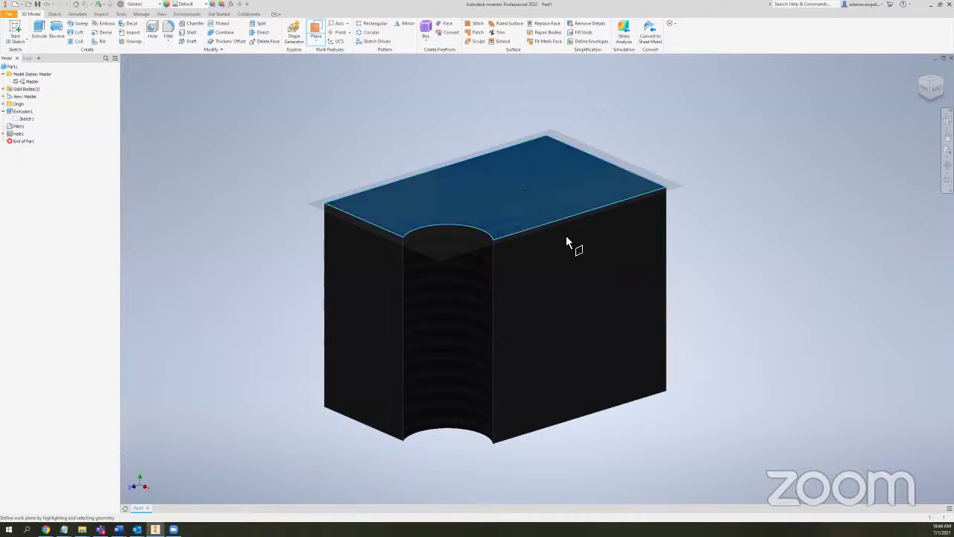
pyautogui.click(565, 222)
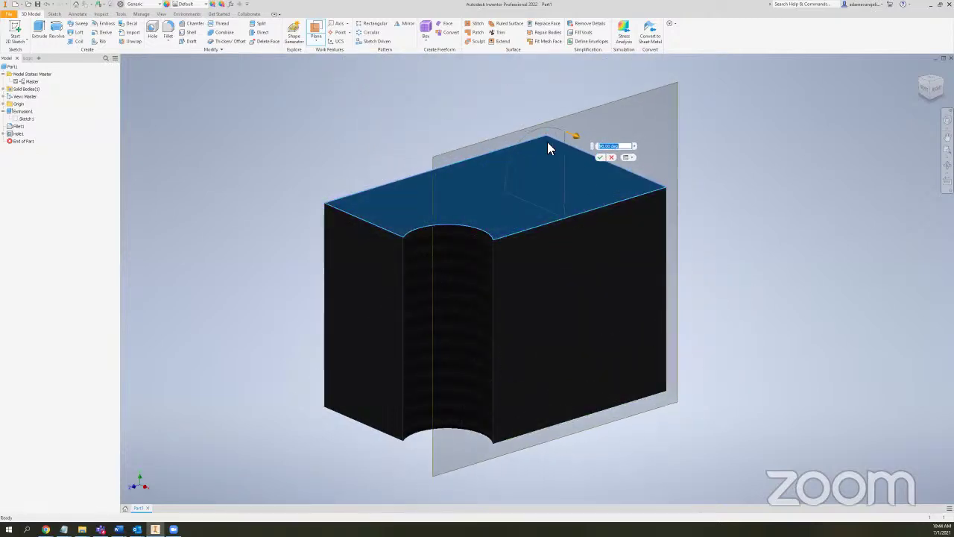
pyautogui.click(580, 130)
# - Try a work plane offset upward from the block's top face
pyautogui.click(319, 34)
pyautogui.click(543, 198)
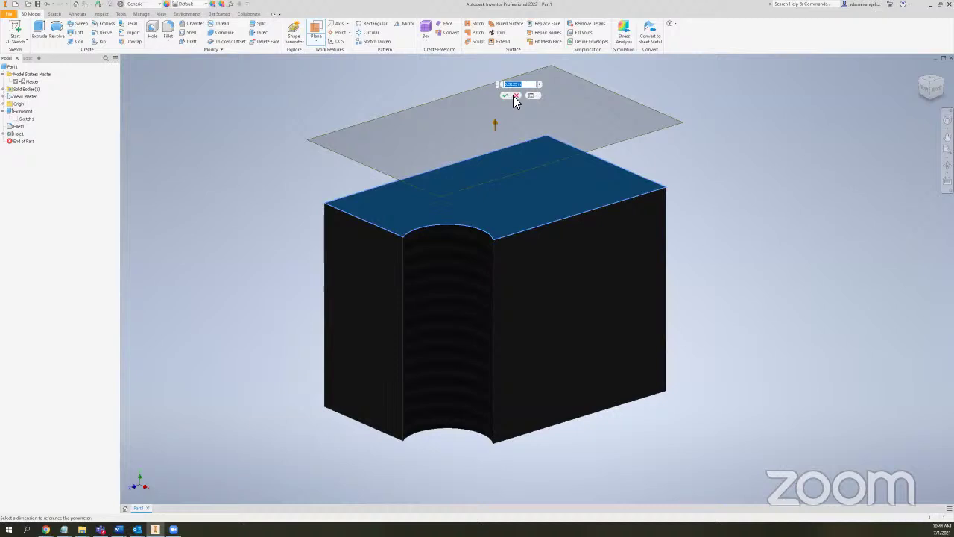
pyautogui.click(515, 97)
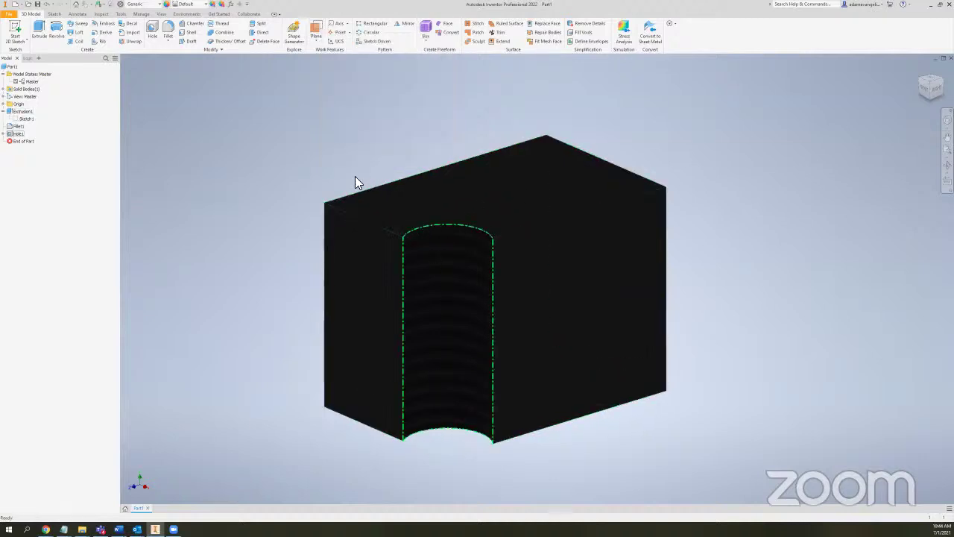
# - Try a Tangent to Surface through Edge work plane on the threaded hole's curved face
pyautogui.click(315, 39)
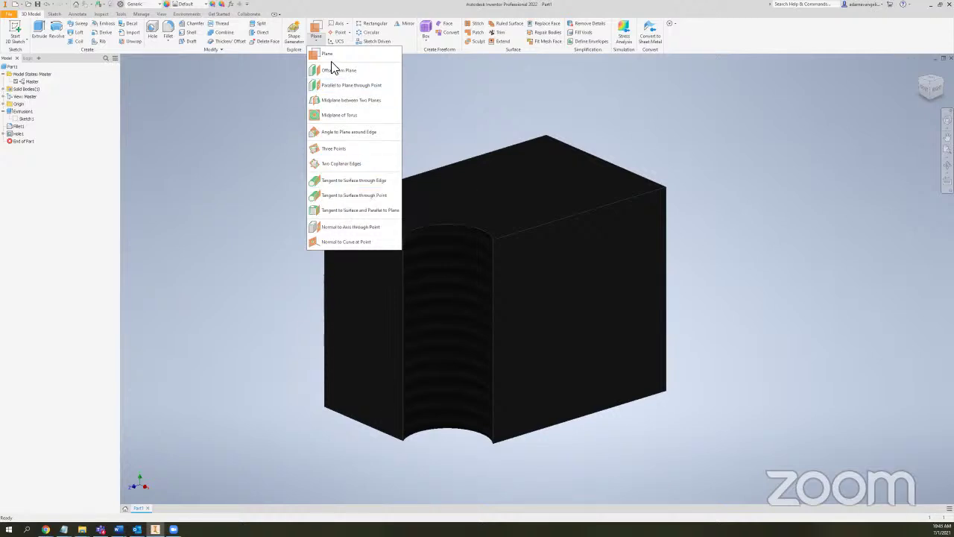
pyautogui.click(326, 179)
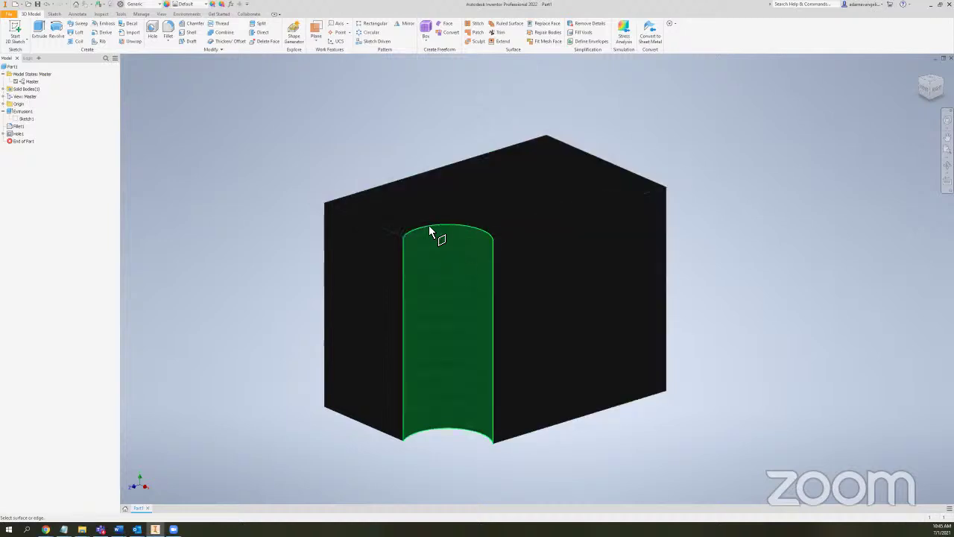
pyautogui.click(435, 258)
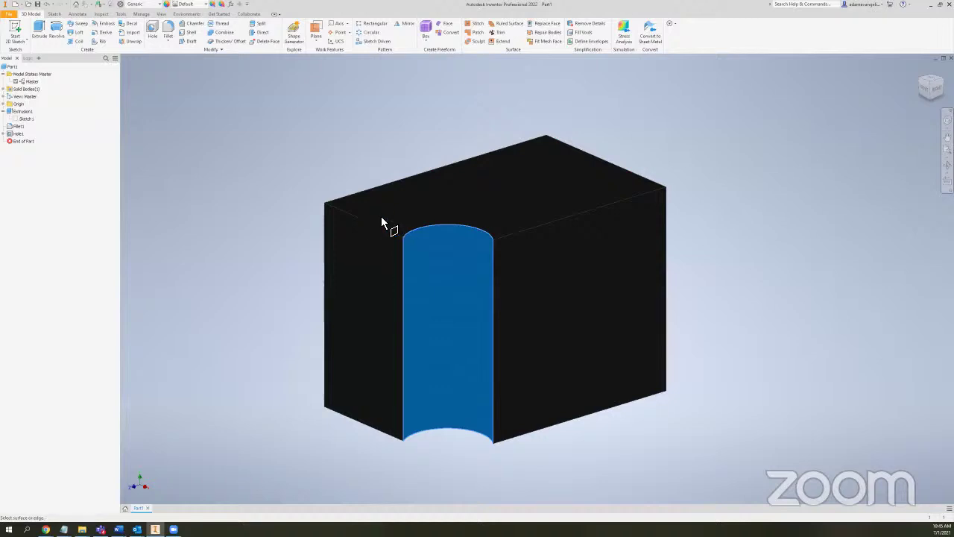
pyautogui.press('Escape')
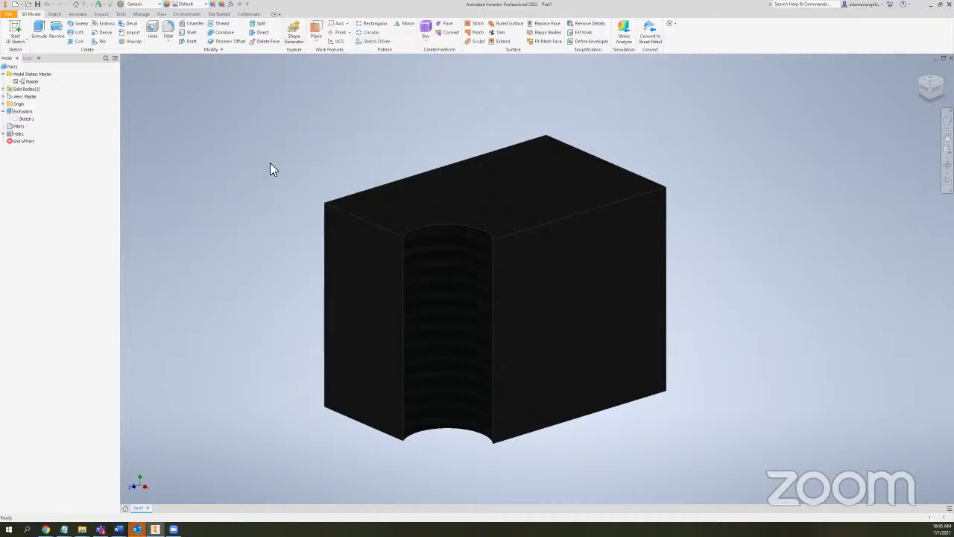
# - Review item 14 of the Notepad tips list, on Direct Edit for third-party files, and minimize the notes
pyautogui.moveTo(64, 529)
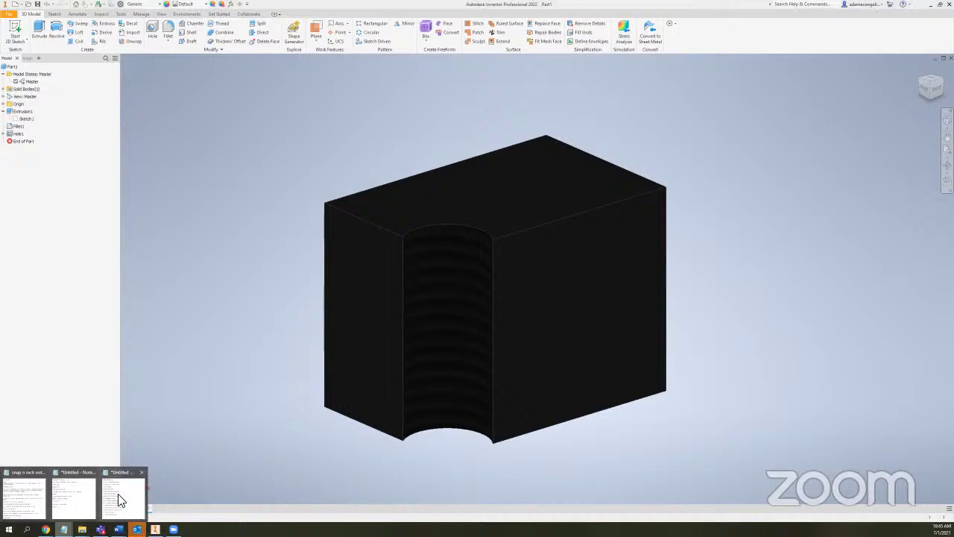
pyautogui.click(121, 492)
pyautogui.moveTo(390, 329); pyautogui.dragTo(394, 265)
pyautogui.moveTo(276, 261); pyautogui.dragTo(309, 326)
pyautogui.click(312, 336)
pyautogui.moveTo(383, 325); pyautogui.dragTo(437, 345)
pyautogui.click(284, 335)
pyautogui.click(437, 345)
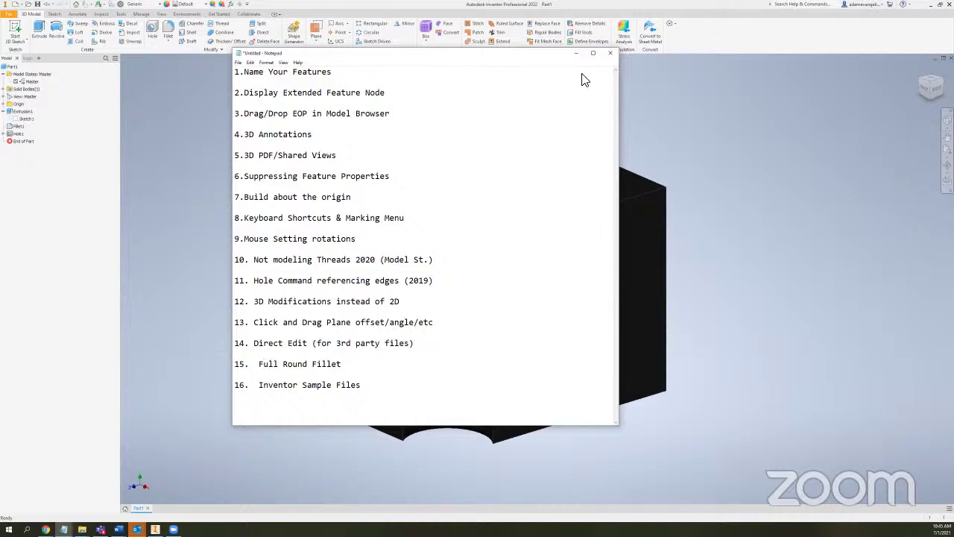
pyautogui.click(577, 54)
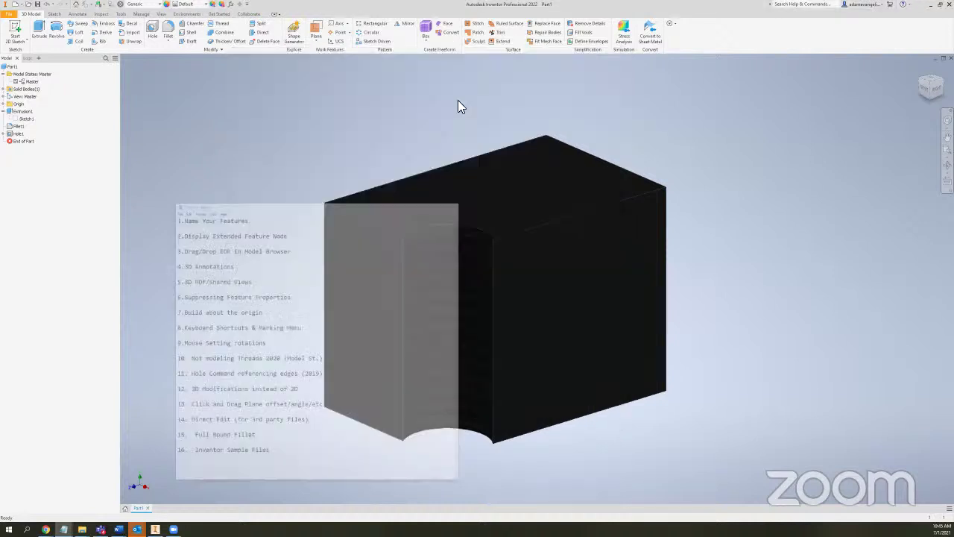
# - Try the Direct edit command on the block's top face
pyautogui.rightClick(457, 189)
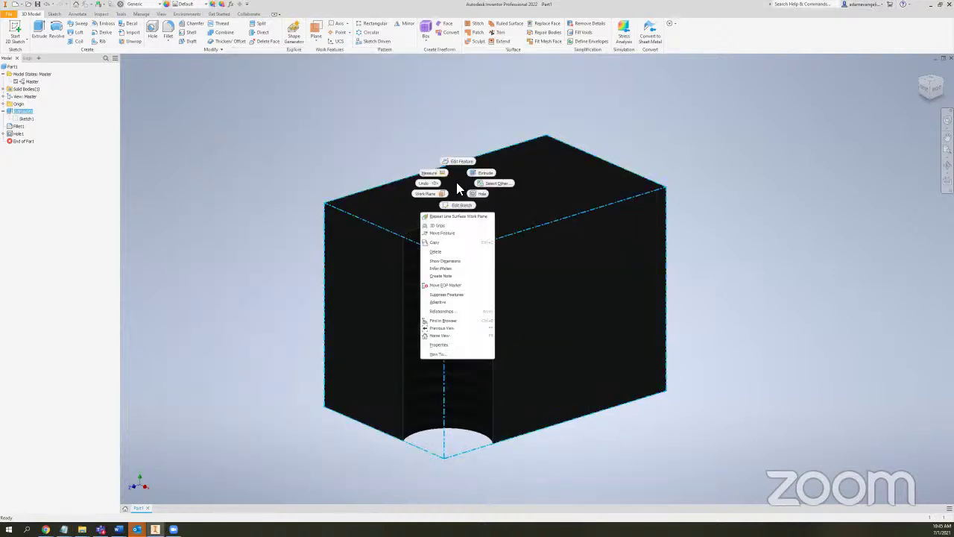
pyautogui.click(458, 185)
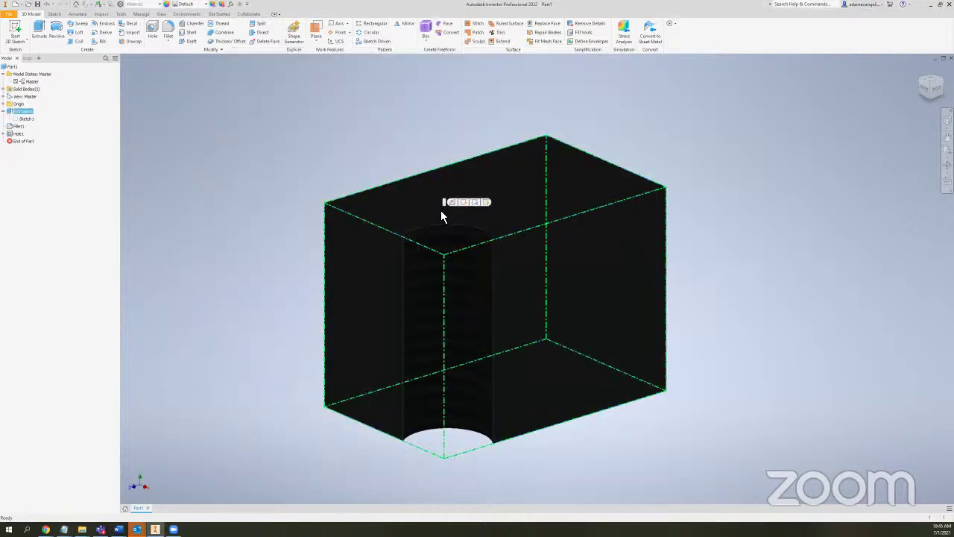
pyautogui.rightClick(344, 263)
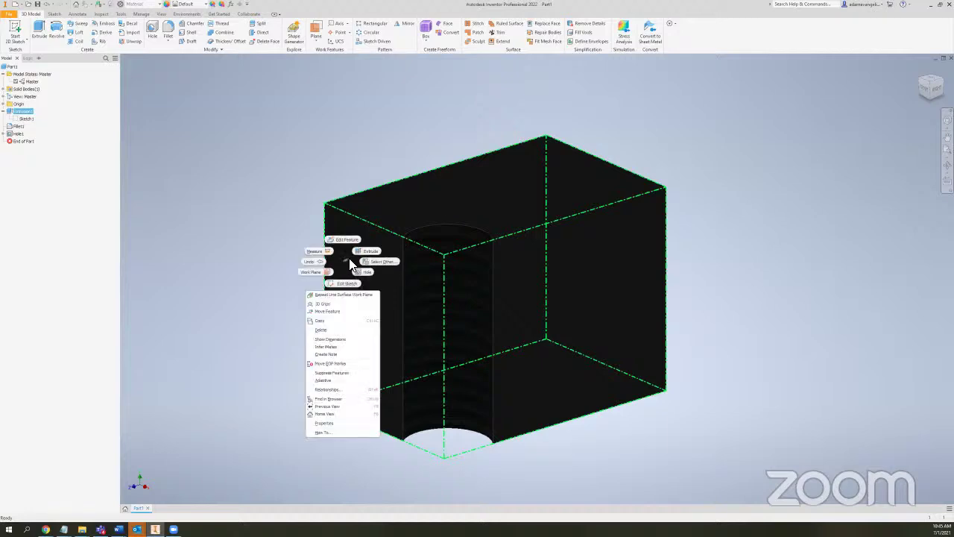
pyautogui.click(347, 261)
pyautogui.click(210, 76)
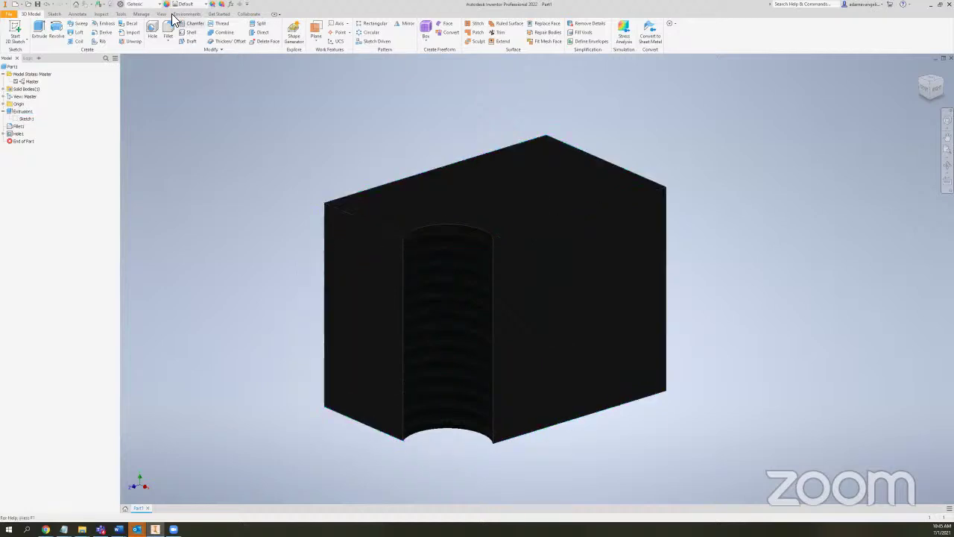
pyautogui.click(263, 32)
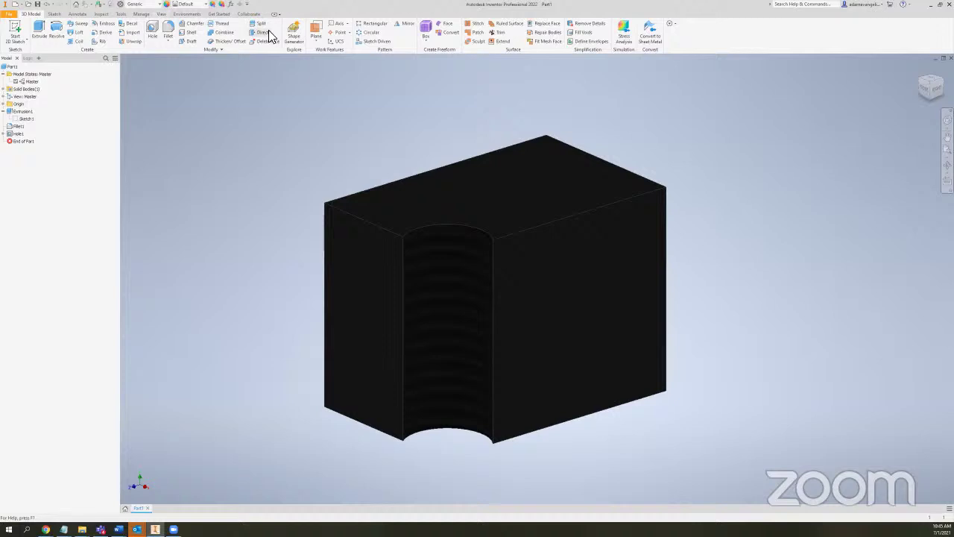
pyautogui.click(514, 181)
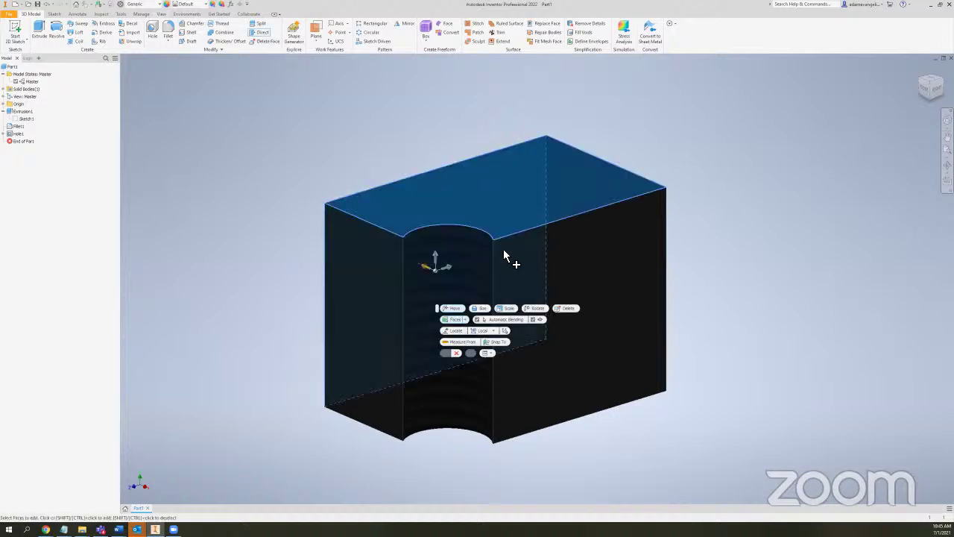
pyautogui.click(464, 352)
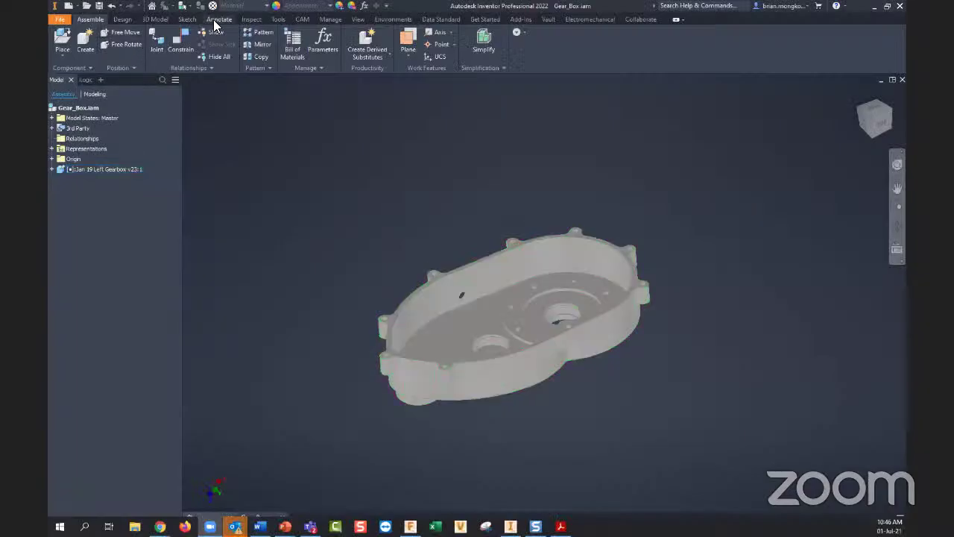
# - Open the Left Gearbox part in Gear_Box.iam for in-place editing and set the visual style to shaded with edges
pyautogui.click(219, 19)
pyautogui.click(89, 20)
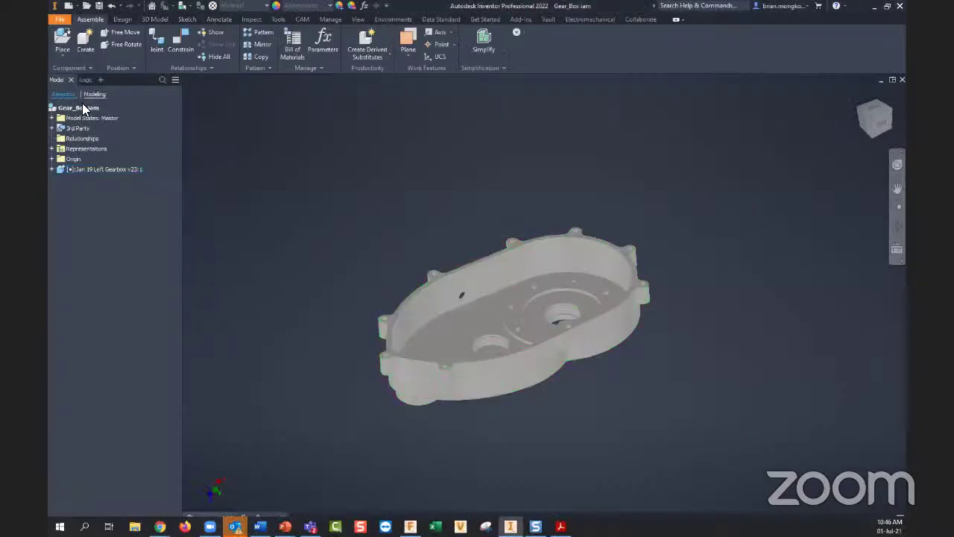
pyautogui.doubleClick(72, 169)
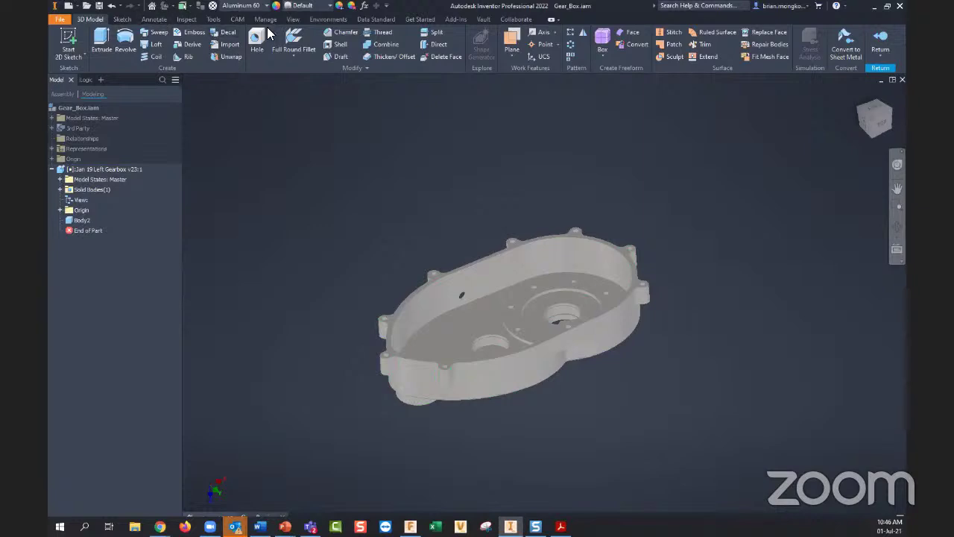
pyautogui.click(294, 20)
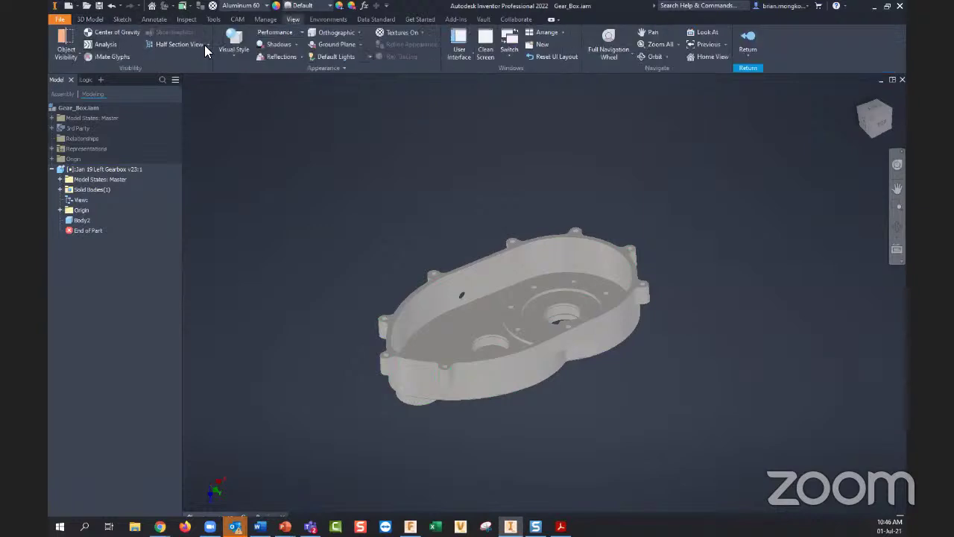
pyautogui.click(233, 48)
pyautogui.click(243, 115)
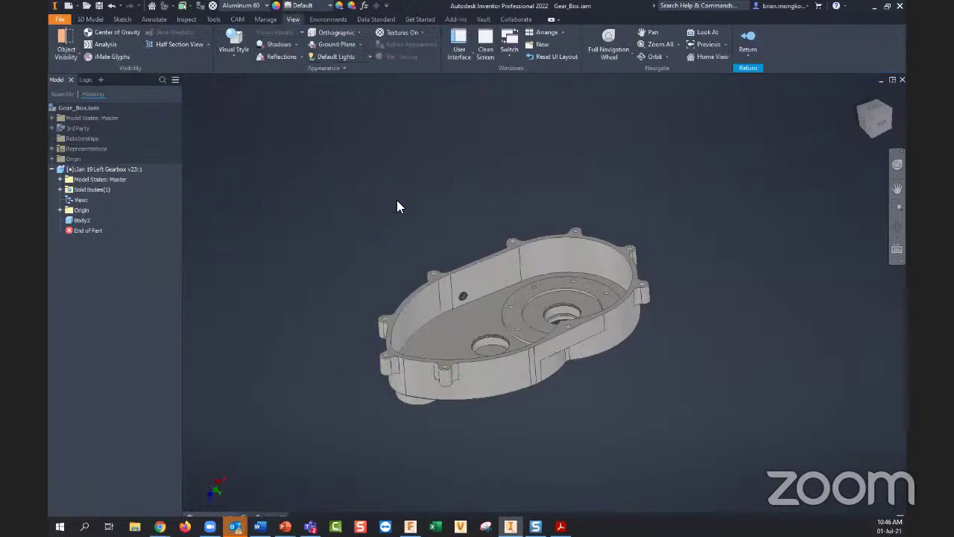
# - Examine the gearbox housing's interior and the raised bolt ring around the larger bore
pyautogui.scroll(-3, 552, 341)
pyautogui.moveTo(658, 411)
pyautogui.keyDown('shift'); pyautogui.mouseDown(button='middle')
pyautogui.moveTo(672, 424)
pyautogui.moveTo(669, 411)
pyautogui.moveTo(627, 386)
pyautogui.moveTo(646, 390)
pyautogui.moveTo(657, 414)
pyautogui.mouseUp(button='middle'); pyautogui.keyUp('shift')
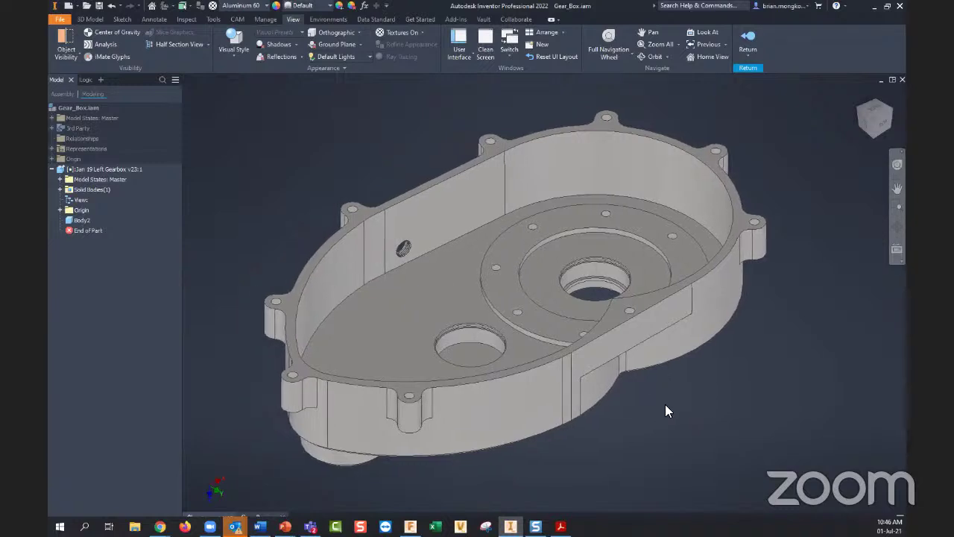
pyautogui.moveTo(718, 393); pyautogui.dragTo(709, 388, button='middle')
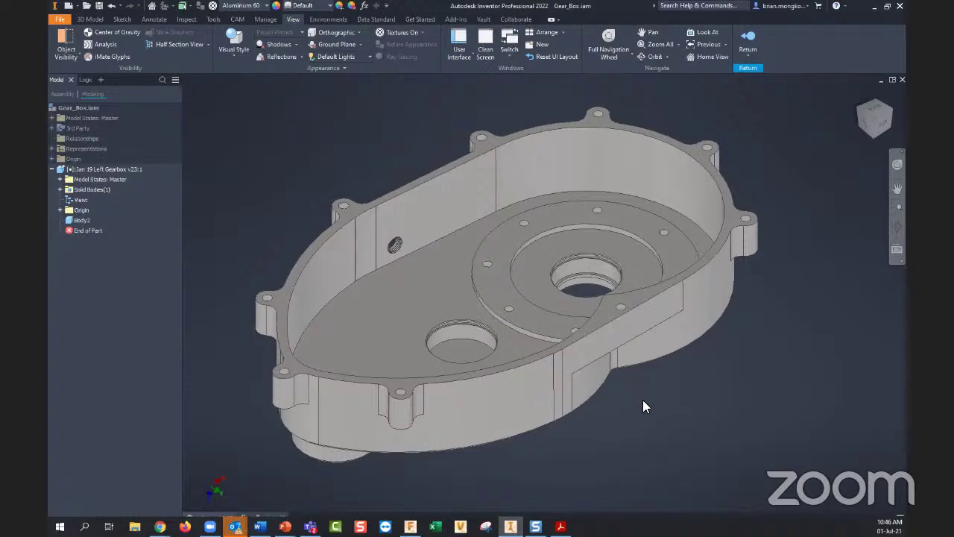
pyautogui.scroll(3, 629, 383)
pyautogui.scroll(-3, 651, 400)
pyautogui.scroll(1, 654, 404)
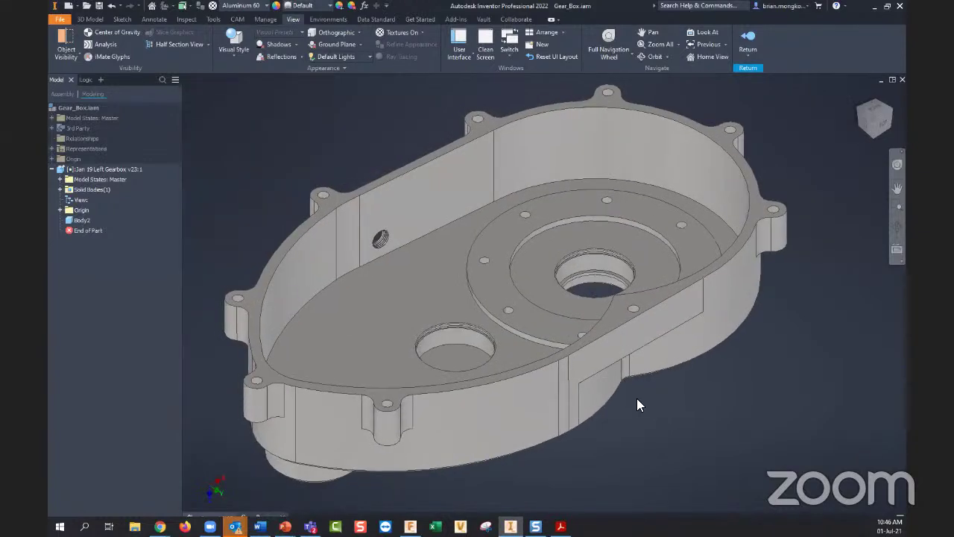
pyautogui.moveTo(692, 402); pyautogui.dragTo(669, 405, button='middle')
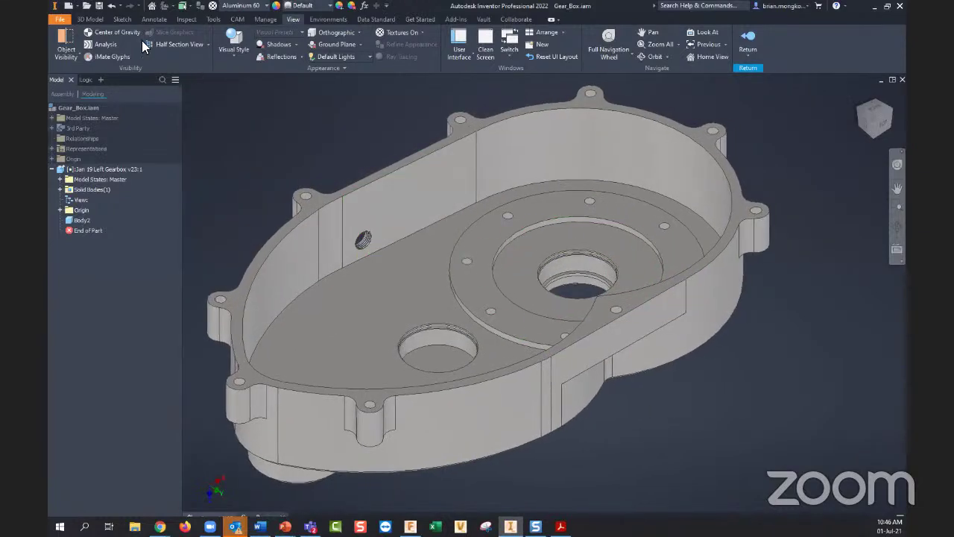
pyautogui.click(89, 20)
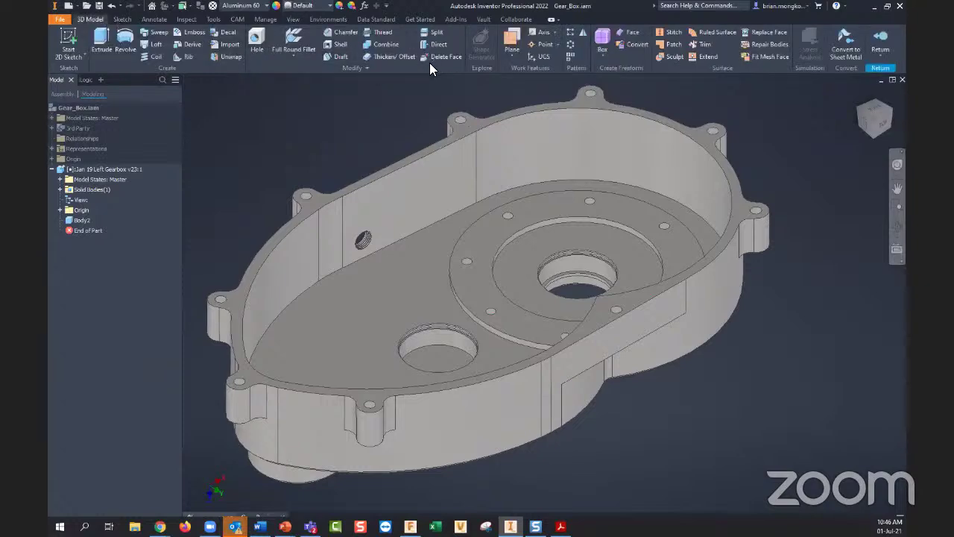
pyautogui.scroll(5, 488, 310)
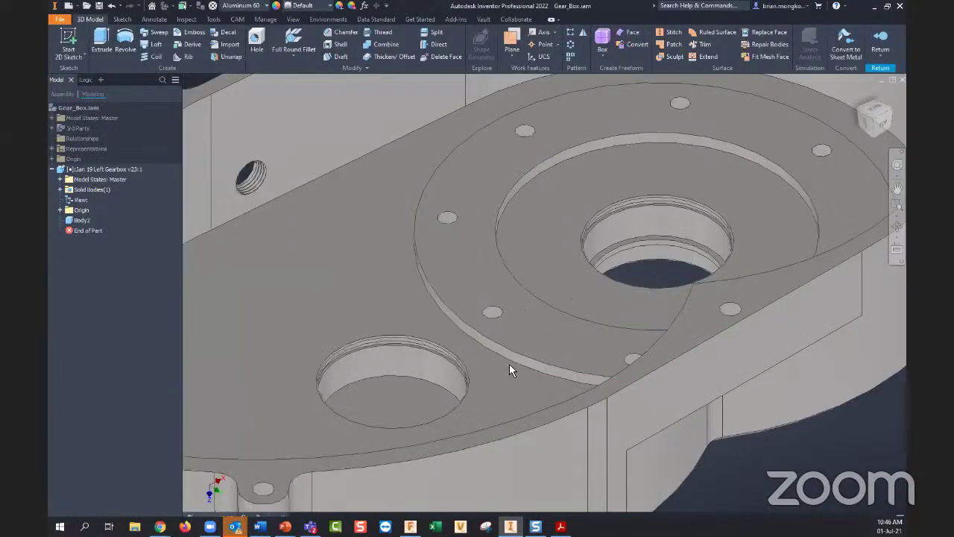
pyautogui.click(530, 380)
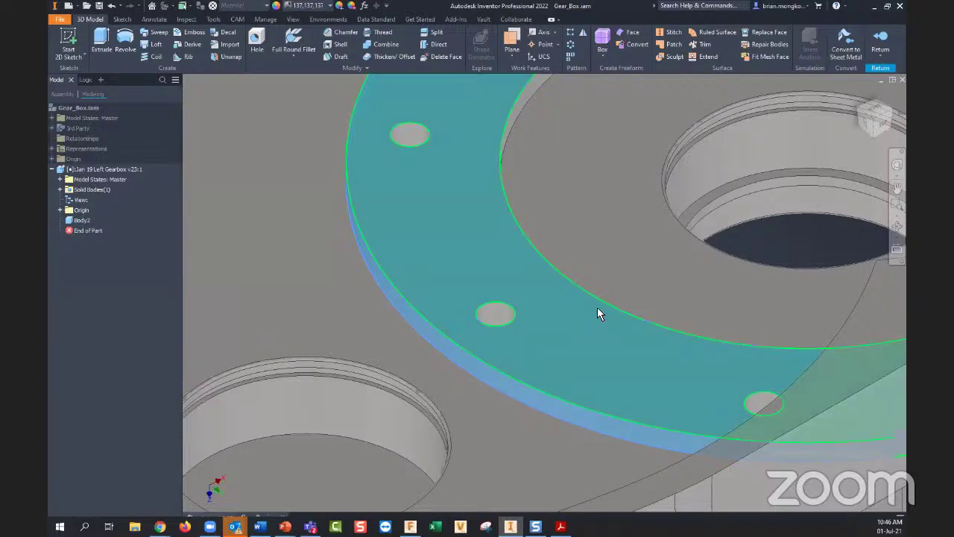
pyautogui.scroll(-5, 715, 467)
pyautogui.press('Escape')
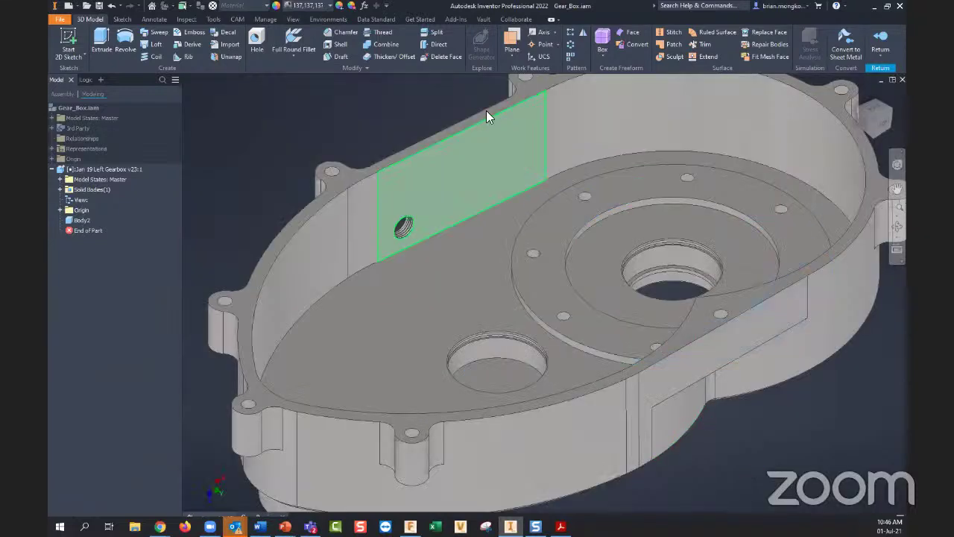
# - Delete the top and side faces of the raised bolt ring around the larger bore, healing the remaining faces
pyautogui.click(437, 58)
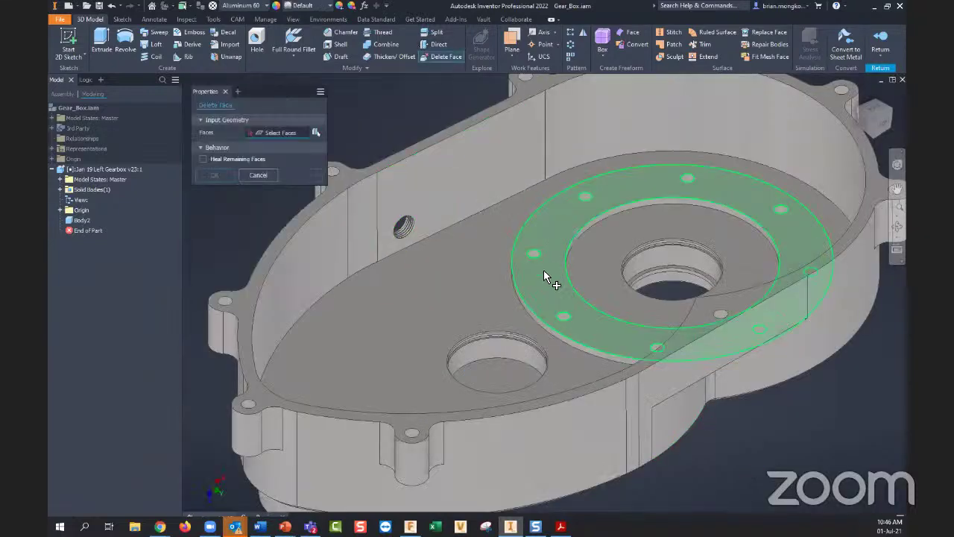
pyautogui.scroll(5, 593, 341)
pyautogui.click(542, 363)
pyautogui.click(561, 320)
pyautogui.click(642, 267)
pyautogui.scroll(-5, 530, 273)
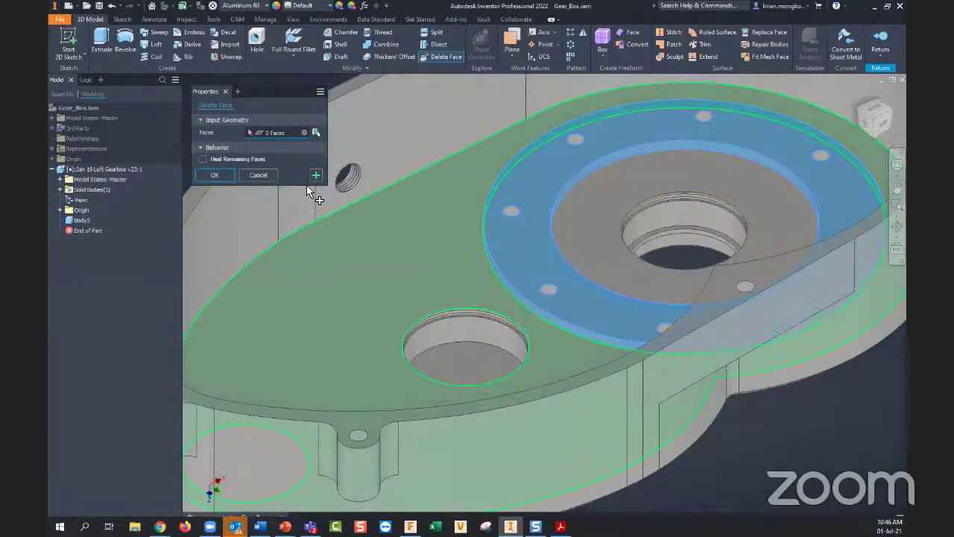
pyautogui.click(204, 159)
pyautogui.click(222, 174)
# - Examine the gearbox floor and the bolt holes around the larger bore from several distances
pyautogui.scroll(4, 441, 230)
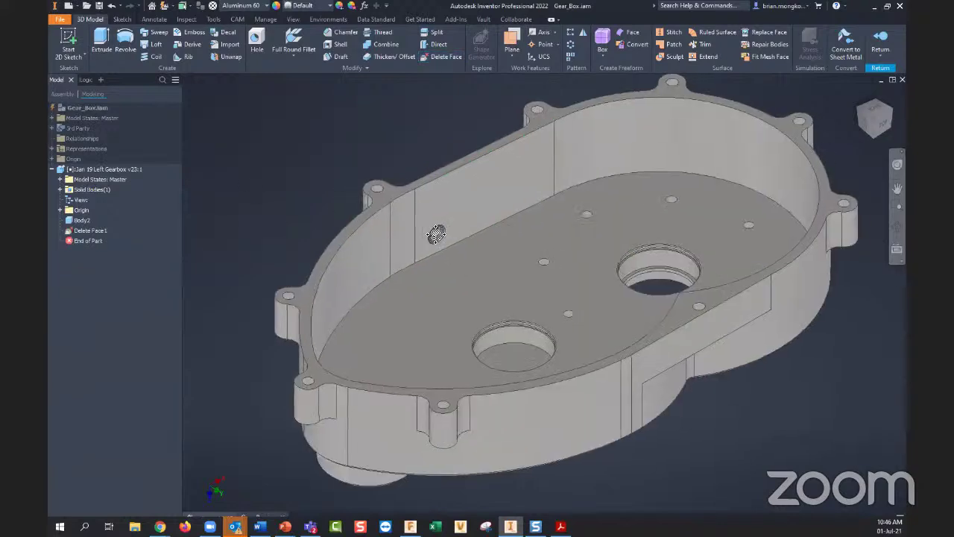
pyautogui.scroll(3, 585, 269)
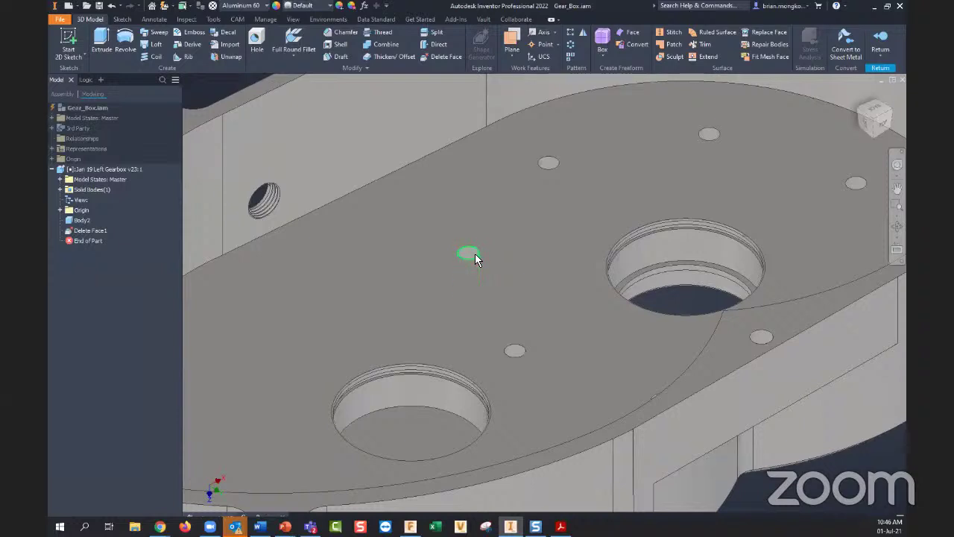
pyautogui.scroll(-5, 534, 286)
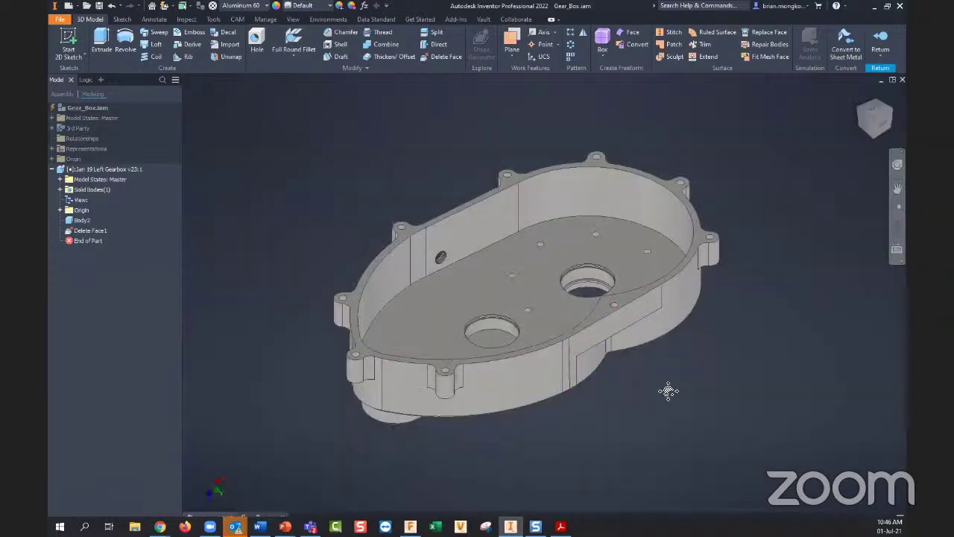
pyautogui.moveTo(639, 397); pyautogui.dragTo(666, 401, button='middle')
pyautogui.scroll(3, 651, 401)
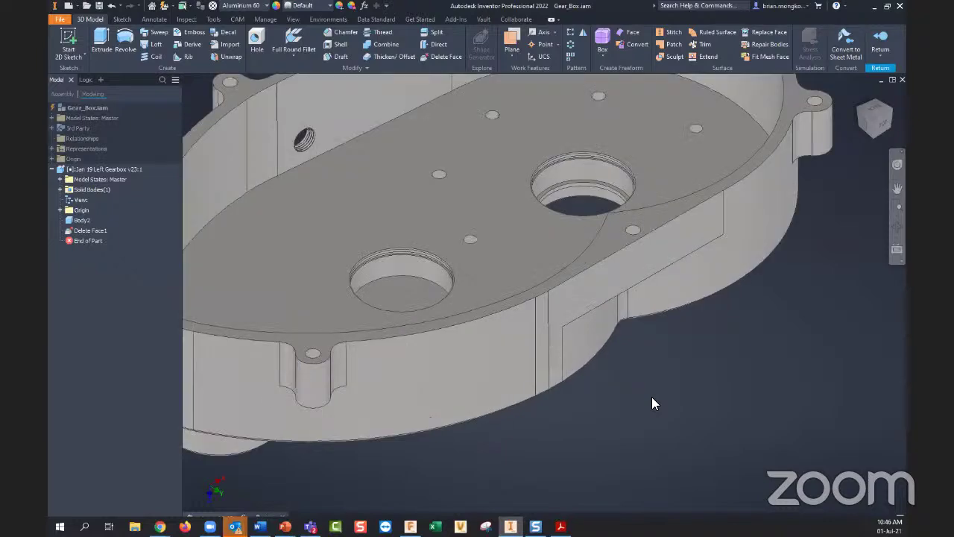
pyautogui.scroll(-2, 652, 401)
pyautogui.scroll(3, 671, 402)
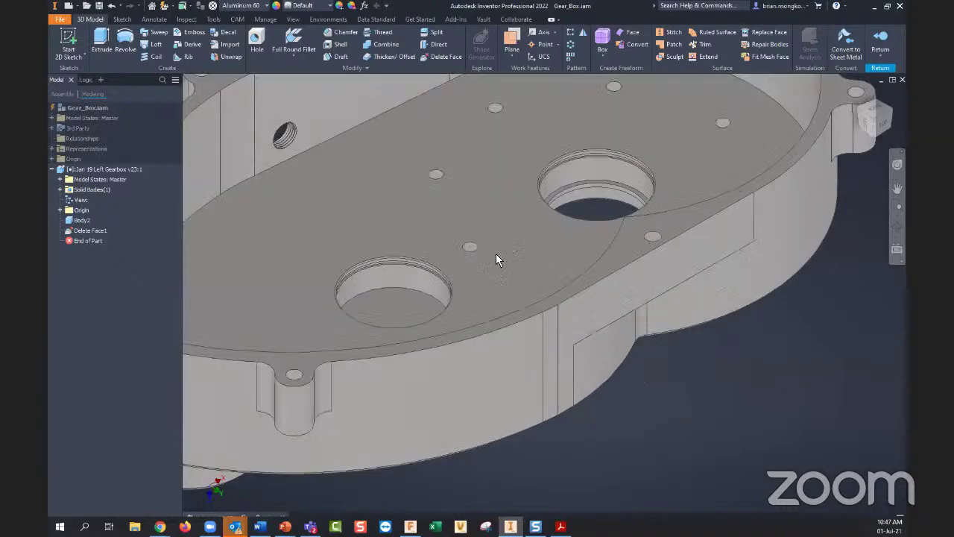
pyautogui.moveTo(682, 362); pyautogui.dragTo(718, 400, button='middle')
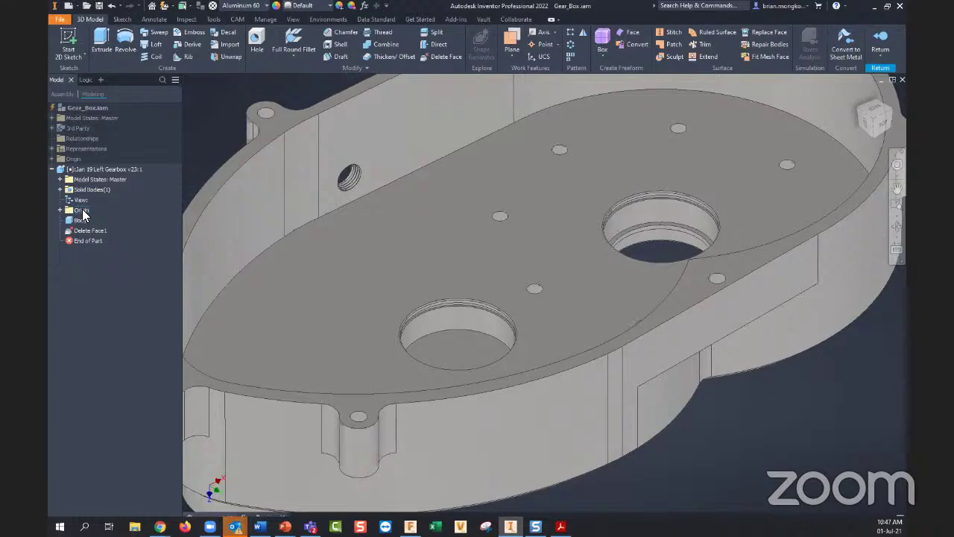
pyautogui.scroll(-3, 586, 326)
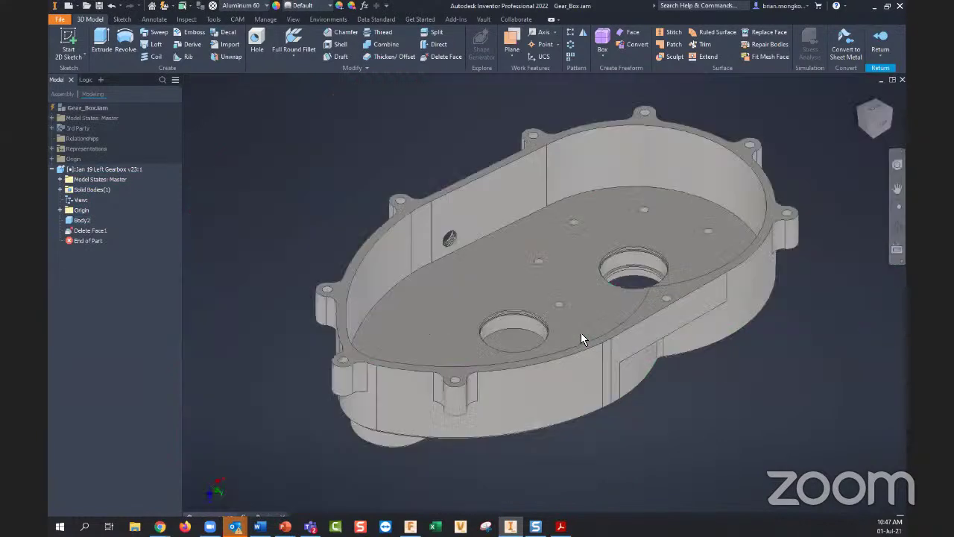
# - Move all inner and outer faces of the blind pocket about 1.875 in away from the larger through bore with Direct Edit
pyautogui.scroll(5, 508, 313)
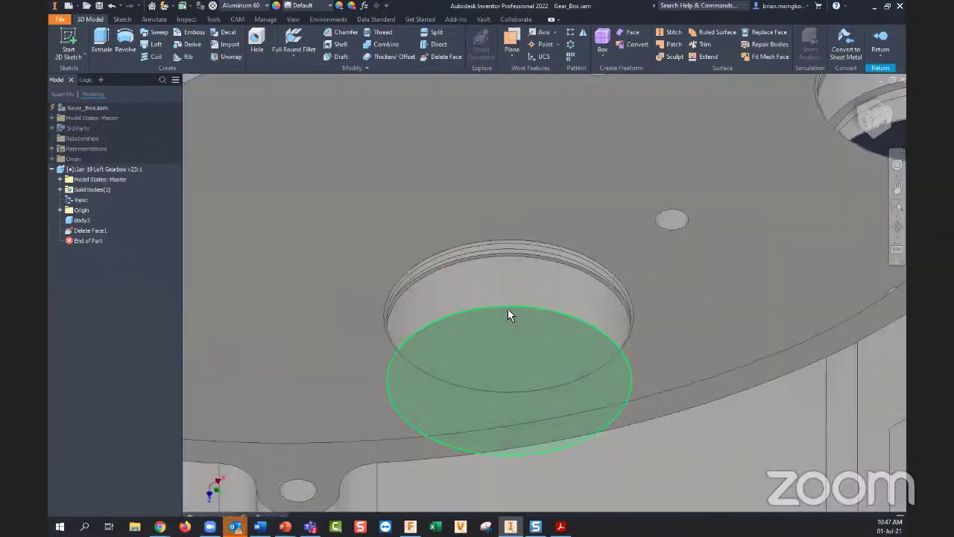
pyautogui.scroll(3, 508, 313)
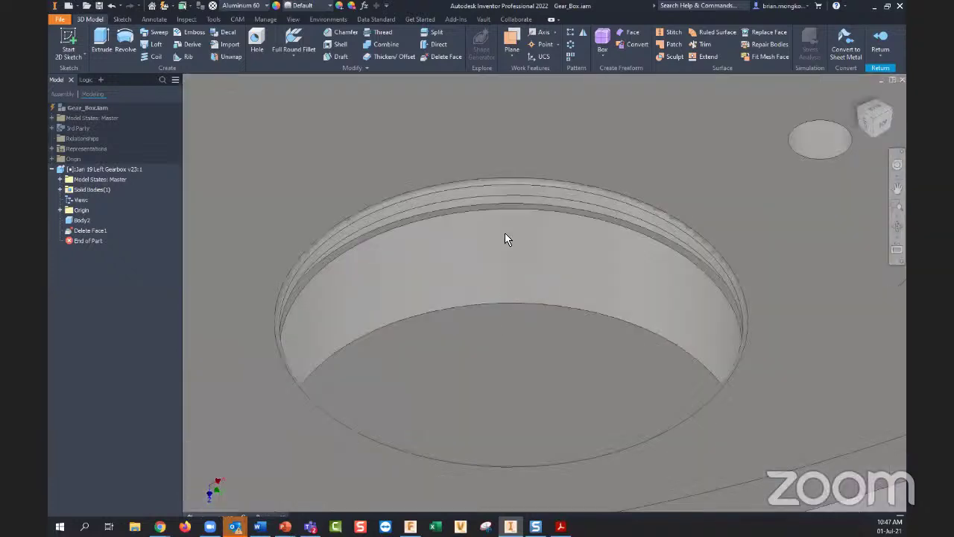
pyautogui.click(439, 46)
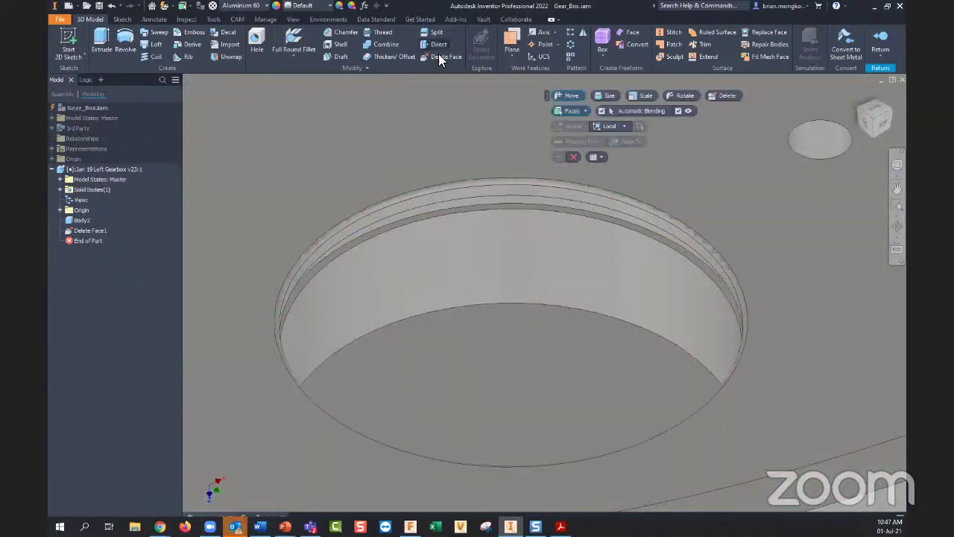
pyautogui.click(551, 346)
pyautogui.scroll(3, 402, 216)
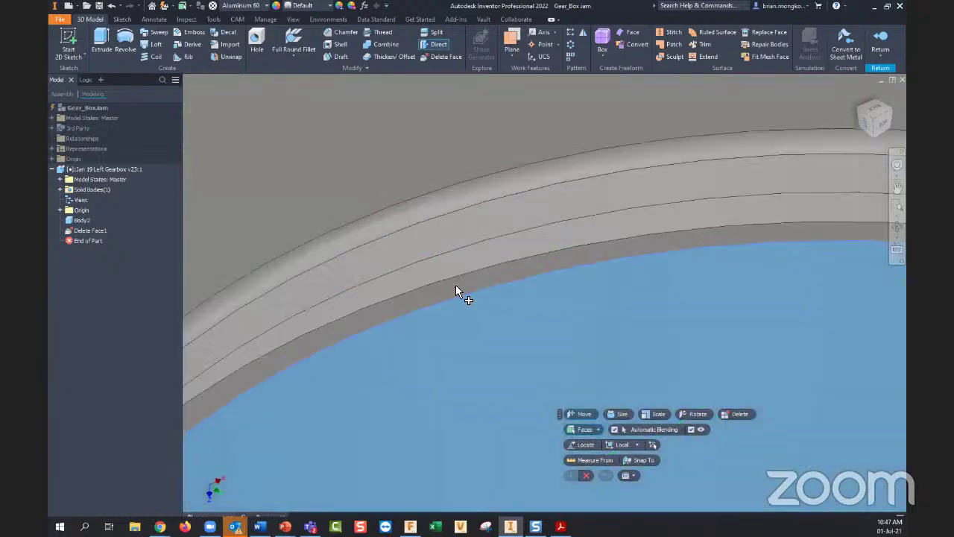
pyautogui.scroll(2, 448, 264)
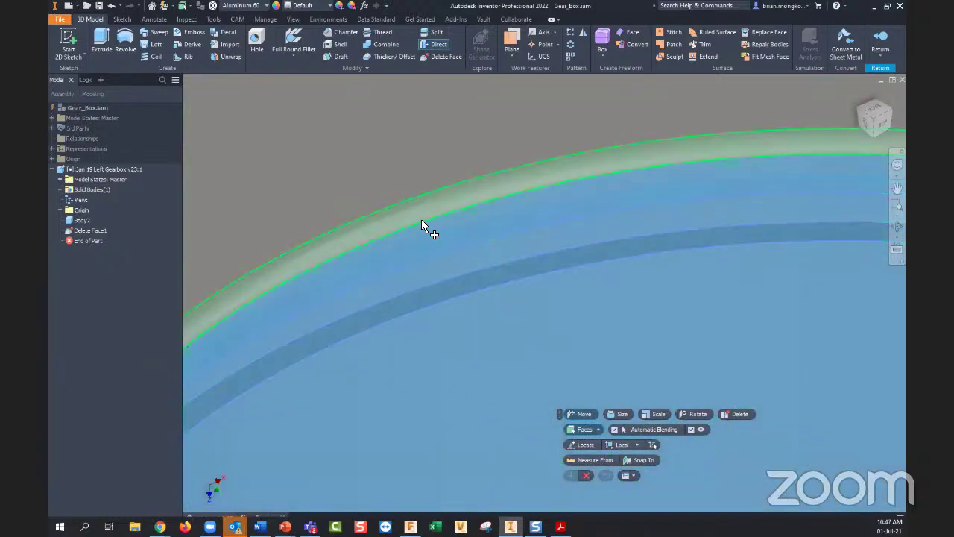
pyautogui.scroll(-6, 450, 151)
pyautogui.scroll(3, 462, 168)
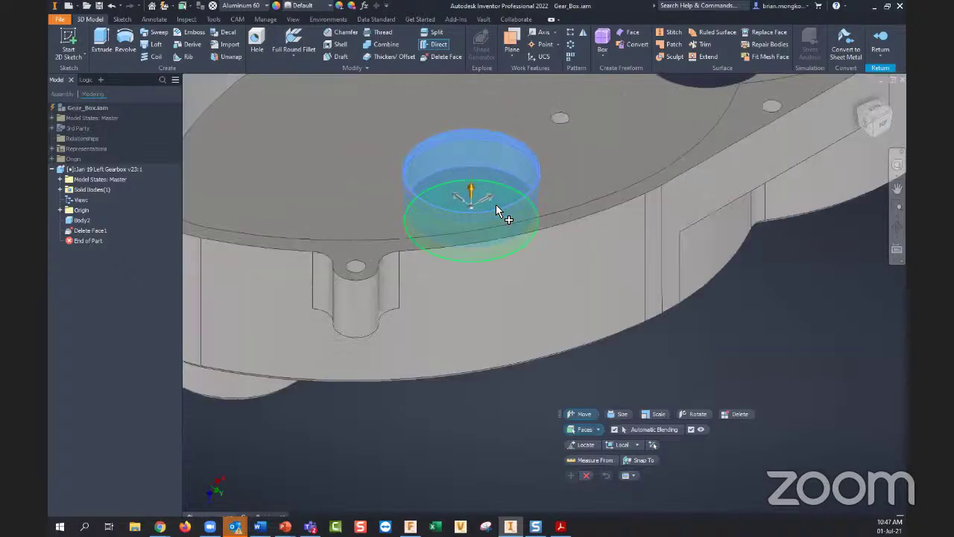
pyautogui.scroll(-6, 480, 186)
pyautogui.scroll(7, 617, 340)
pyautogui.keyDown('shift'); pyautogui.moveTo(560, 305); pyautogui.dragTo(503, 142, button='middle'); pyautogui.keyUp('shift')
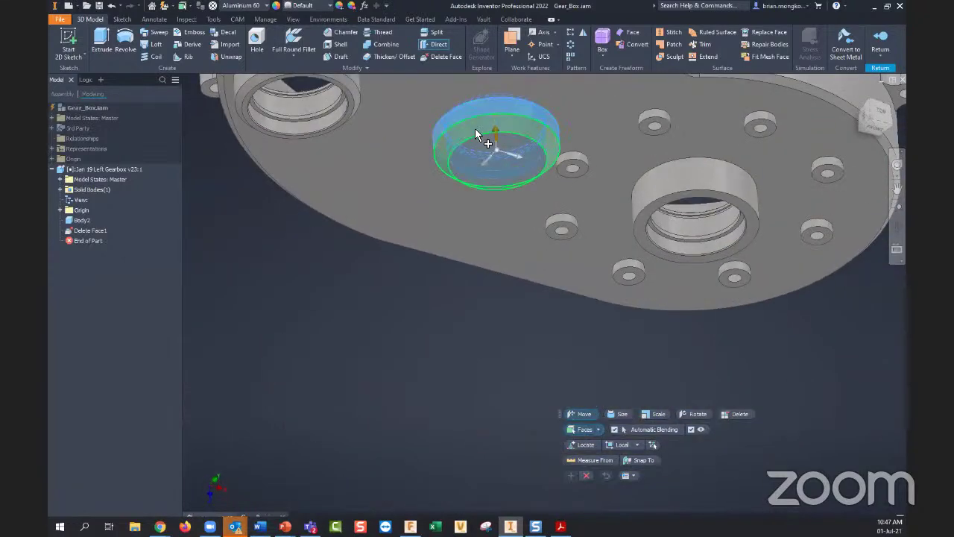
pyautogui.keyDown('shift'); pyautogui.moveTo(539, 198); pyautogui.dragTo(519, 285, button='middle'); pyautogui.keyUp('shift')
pyautogui.moveTo(511, 284); pyautogui.dragTo(387, 324)
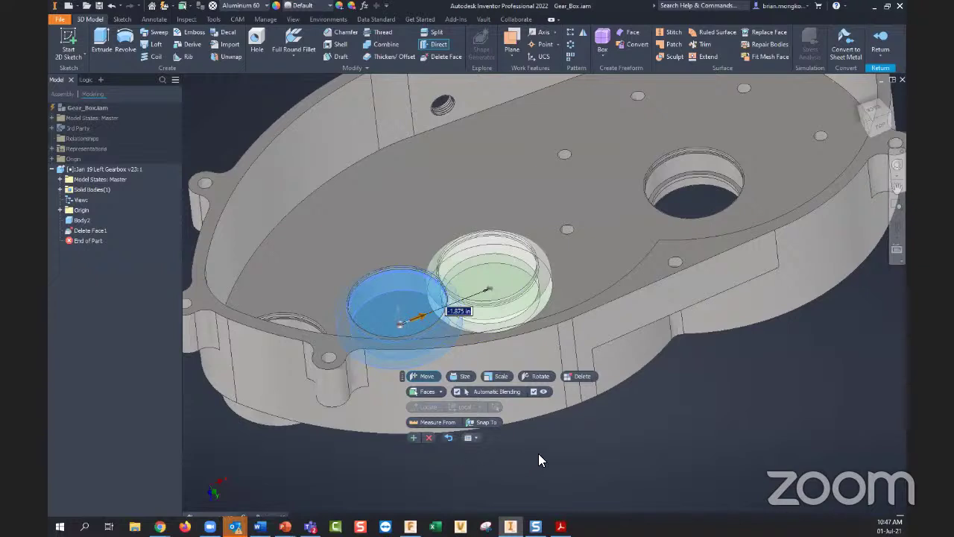
pyautogui.press('Return')
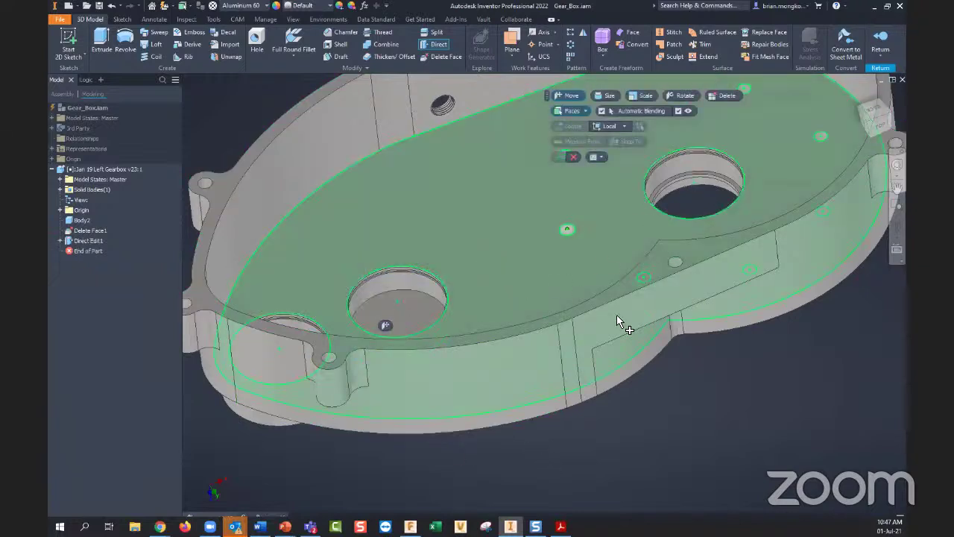
pyautogui.scroll(-5, 646, 313)
pyautogui.moveTo(699, 388)
pyautogui.keyDown('shift'); pyautogui.mouseDown(button='middle')
pyautogui.moveTo(731, 420)
pyautogui.moveTo(714, 420)
pyautogui.moveTo(713, 403)
pyautogui.moveTo(733, 388)
pyautogui.moveTo(686, 401)
pyautogui.mouseUp(button='middle'); pyautogui.keyUp('shift')
pyautogui.moveTo(682, 389); pyautogui.dragTo(641, 405, button='middle')
pyautogui.scroll(-3, 721, 438)
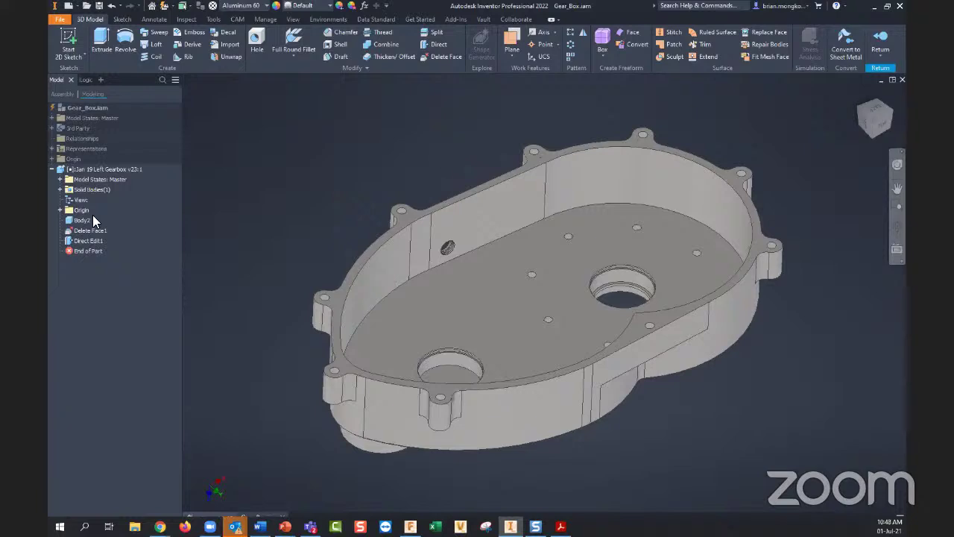
# - Check the 15 Inventor Part Modeling Tips slide in PowerPoint and return to Inventor
pyautogui.moveTo(284, 526)
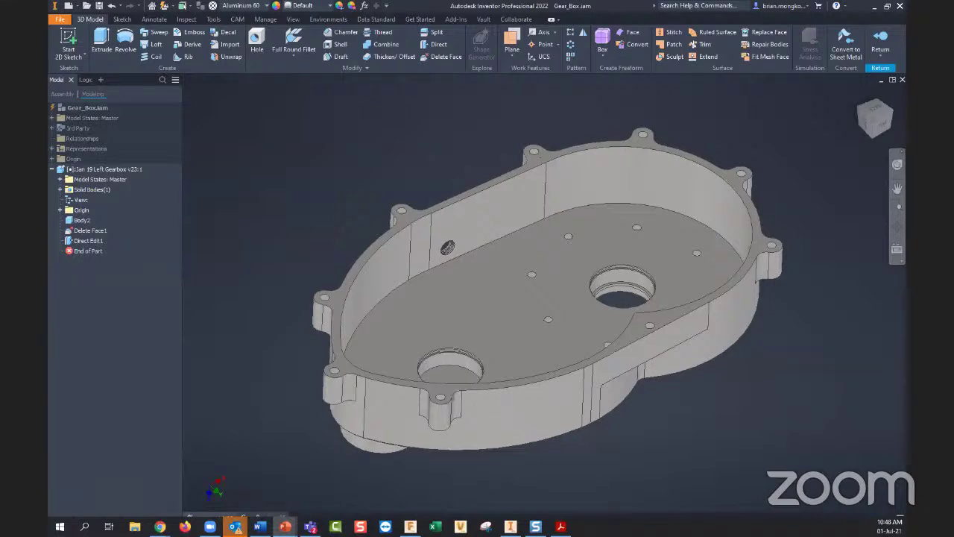
pyautogui.click(870, 6)
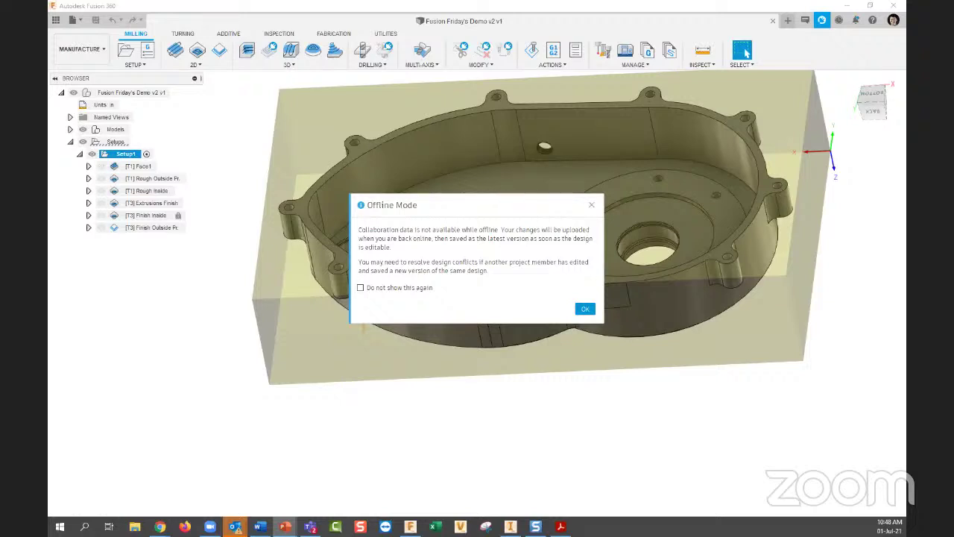
pyautogui.hotkey('alt', 'Tab')
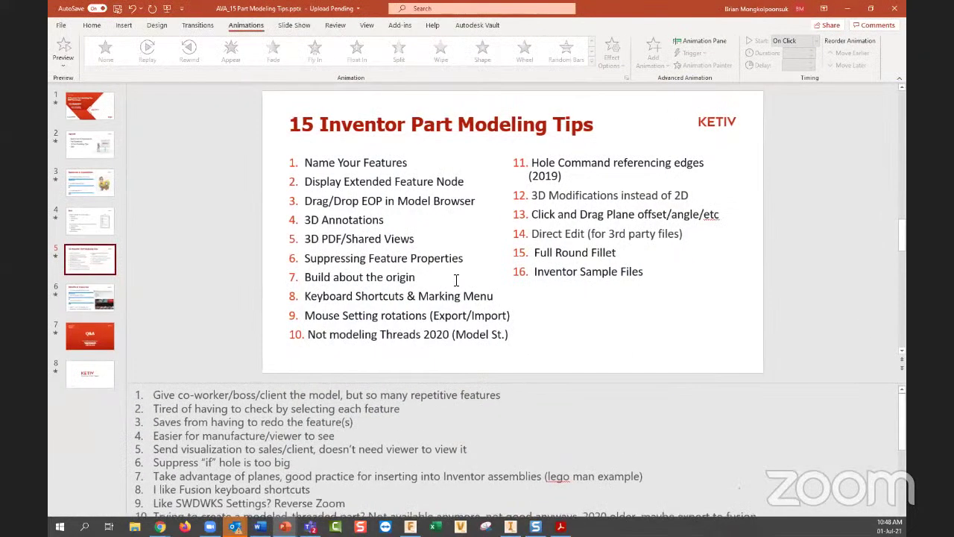
pyautogui.moveTo(427, 382); pyautogui.dragTo(437, 510)
pyautogui.hotkey('alt', 'Tab')
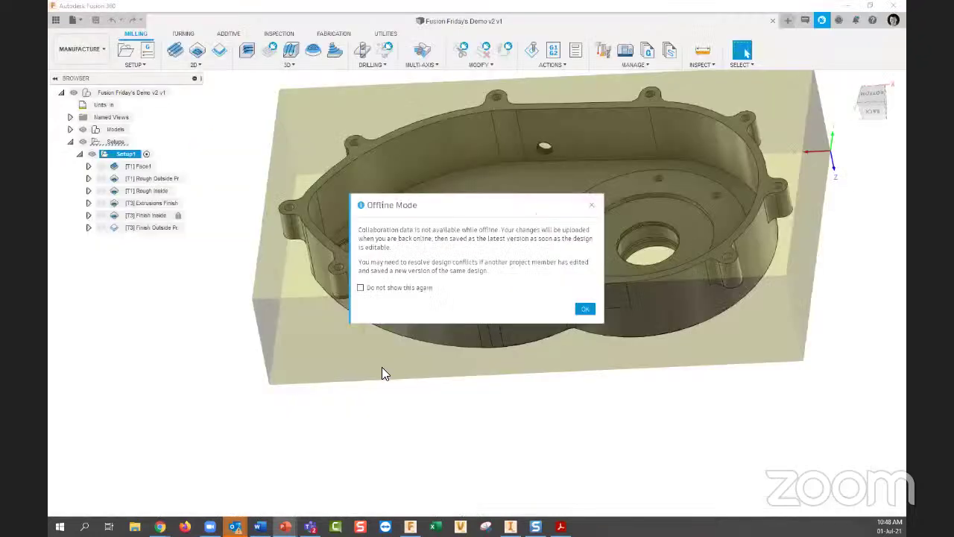
pyautogui.click(511, 526)
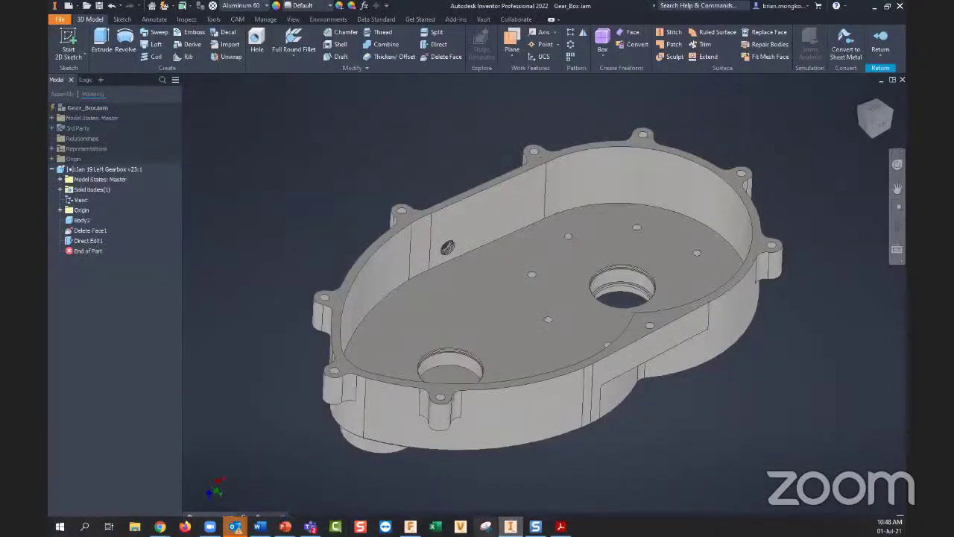
# - In Part13, sketch a center-point rectangle about 1 in by 0.375 in on the XY plane and extrude it 1 in
pyautogui.moveTo(645, 410); pyautogui.dragTo(631, 388, button='middle')
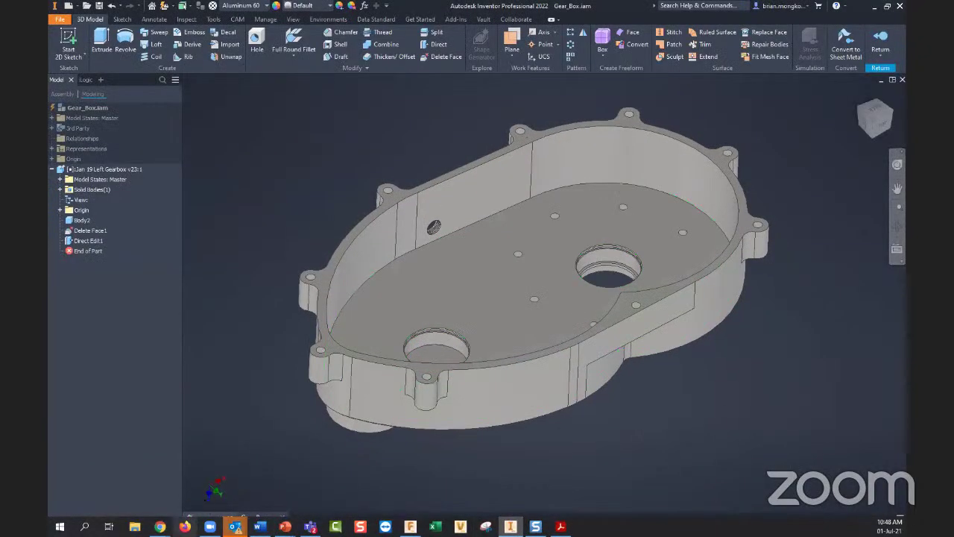
pyautogui.click(191, 517)
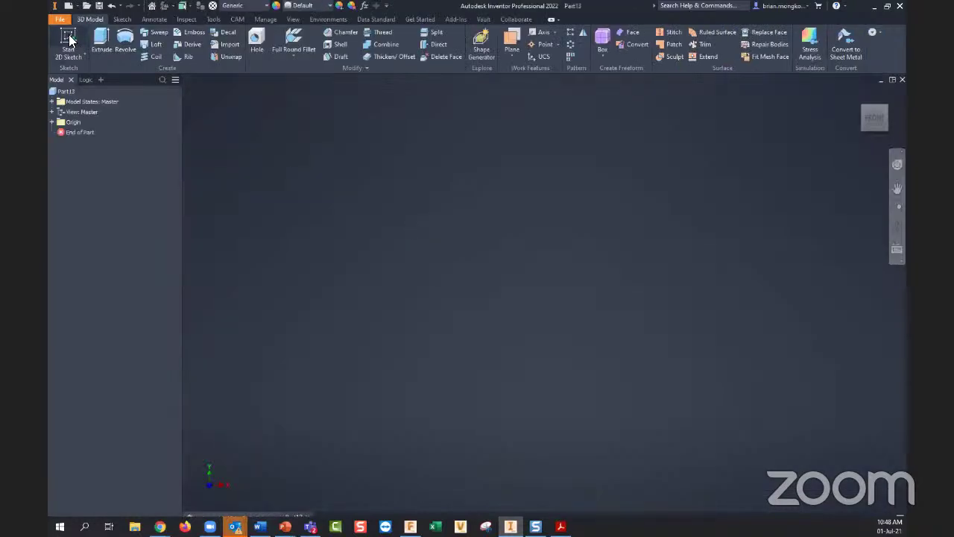
pyautogui.click(69, 41)
pyautogui.click(585, 281)
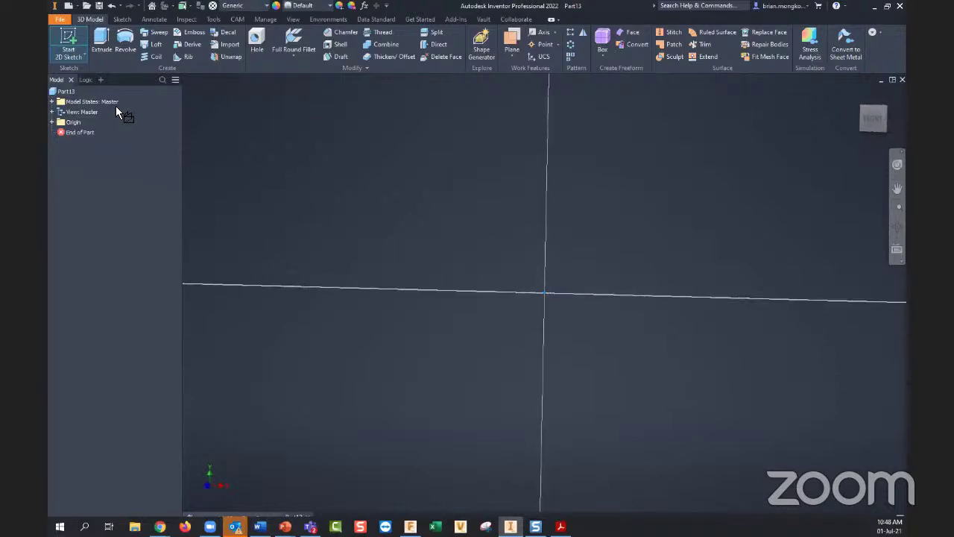
pyautogui.click(179, 36)
pyautogui.click(343, 196)
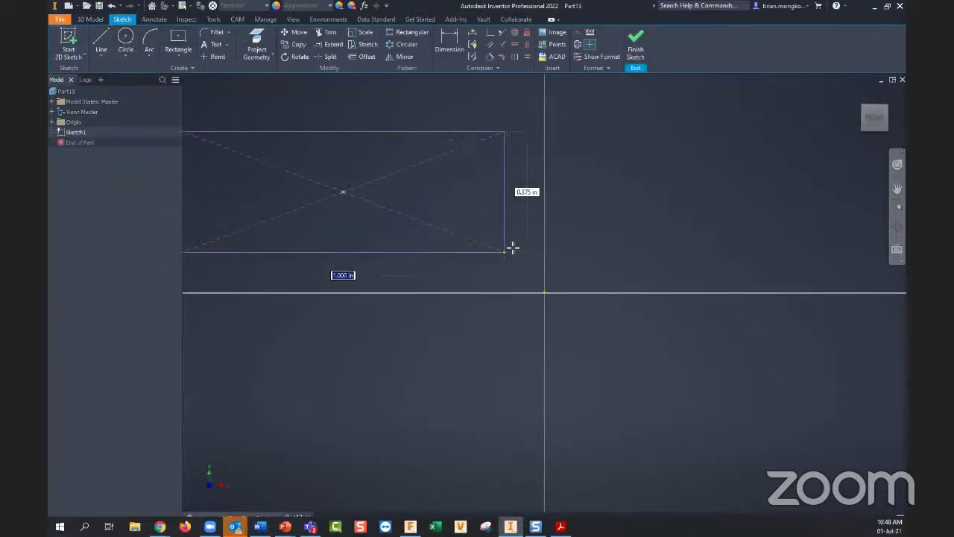
pyautogui.press('Escape')
pyautogui.click(513, 243)
pyautogui.press('e')
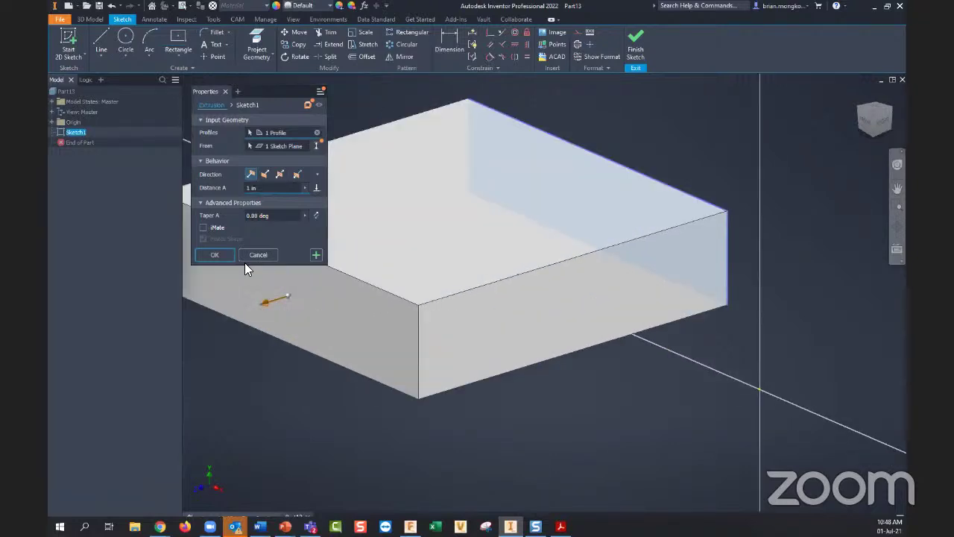
pyautogui.click(216, 255)
# - Try to fillet two vertical corner edges of the block with a constant radius adjusted by eye
pyautogui.scroll(2, 592, 373)
pyautogui.scroll(-3, 592, 372)
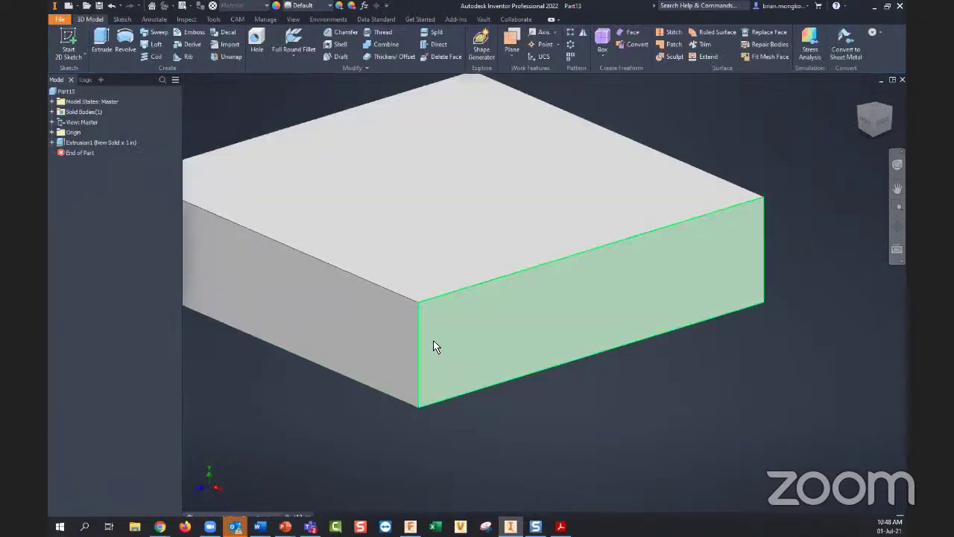
pyautogui.press('f')
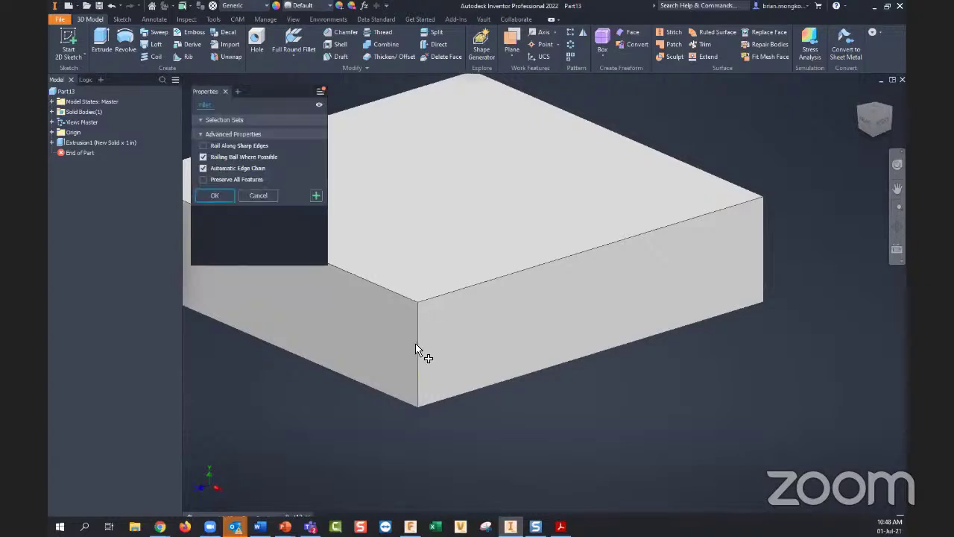
pyautogui.click(418, 345)
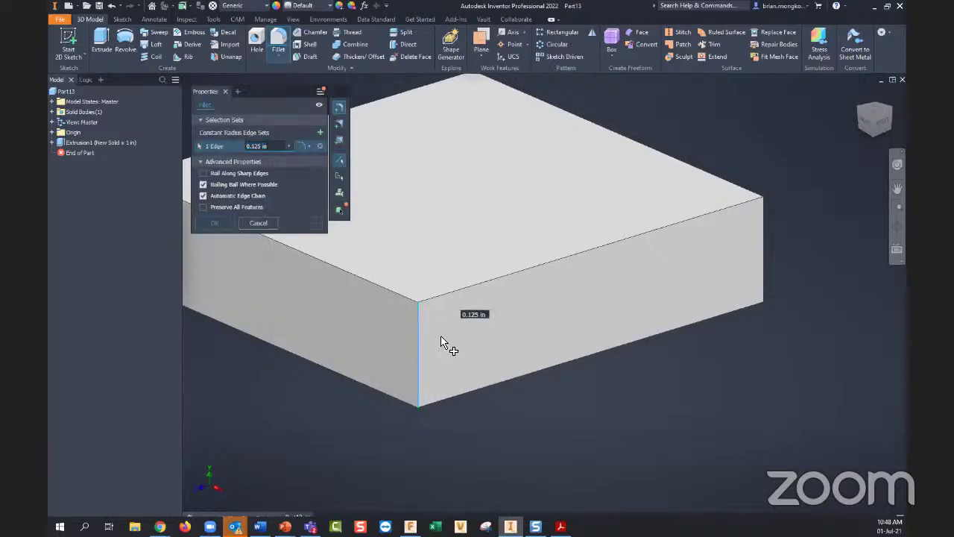
pyautogui.click(762, 262)
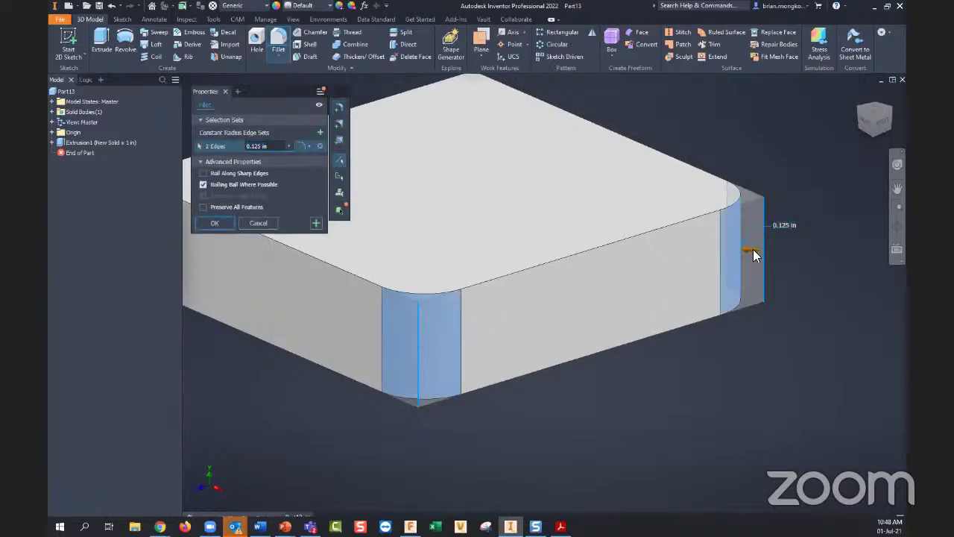
pyautogui.moveTo(742, 252)
pyautogui.mouseDown()
pyautogui.moveTo(656, 263)
pyautogui.moveTo(729, 255)
pyautogui.mouseUp()
pyautogui.press('Return')
pyautogui.press('Escape')
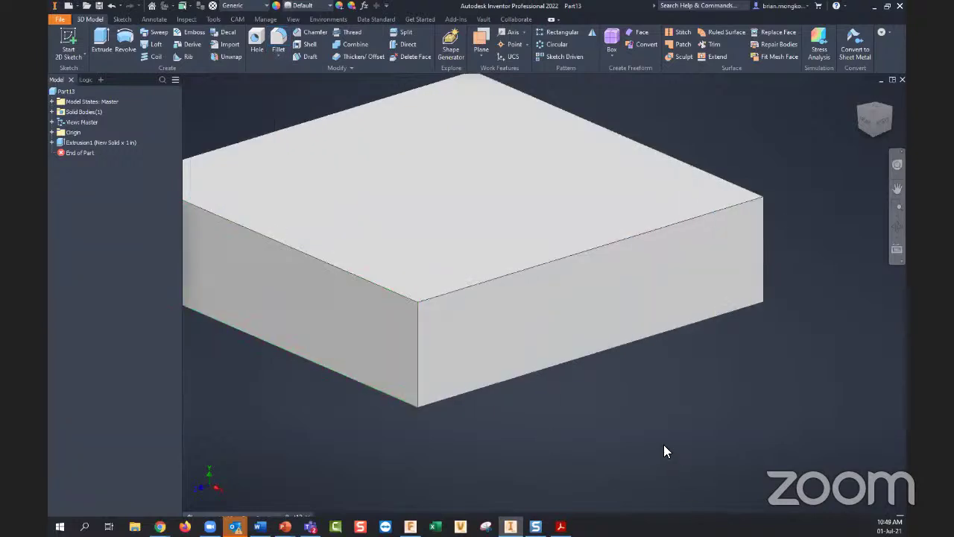
# - Round one end of the block with a Full Round Fillet, using that end as center face and its adjacent sides as side faces
pyautogui.scroll(-3, 683, 442)
pyautogui.scroll(3, 679, 416)
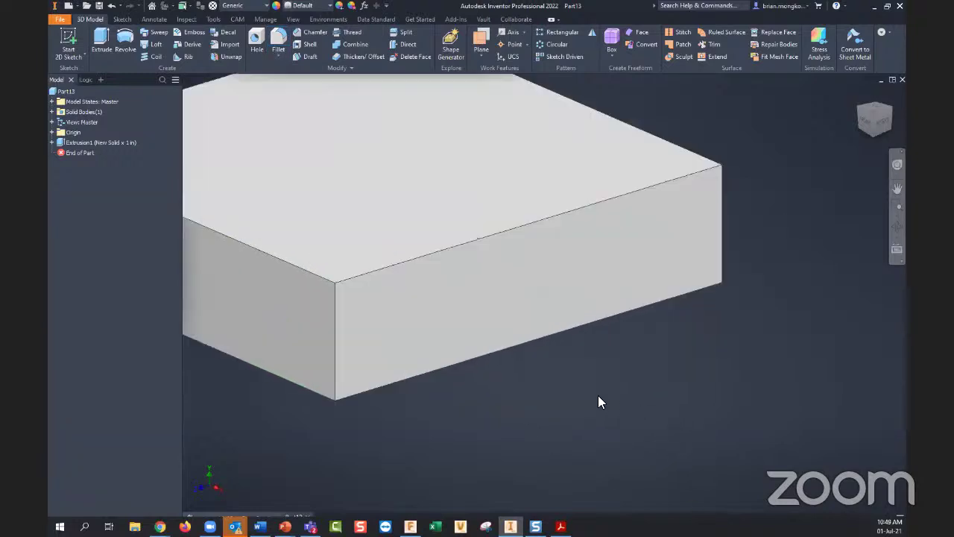
pyautogui.click(279, 58)
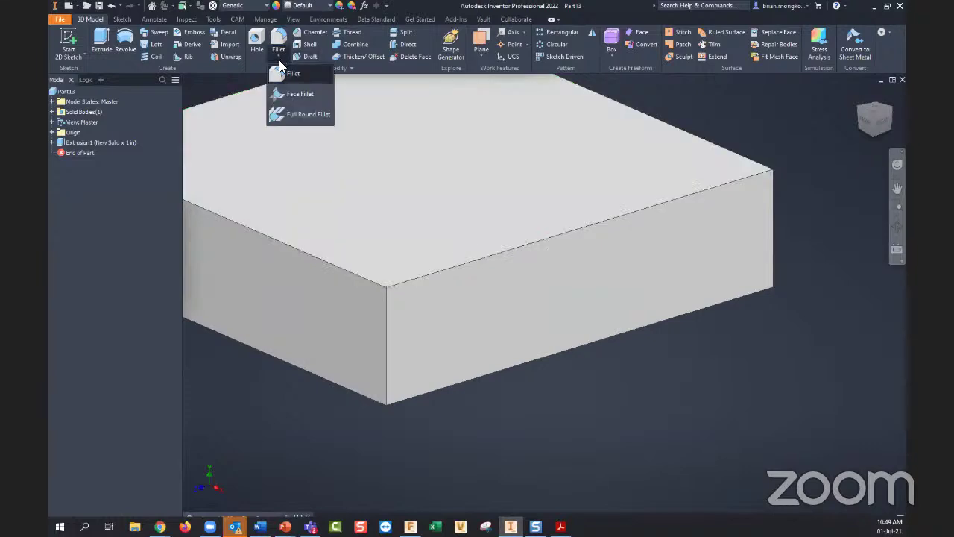
pyautogui.click(296, 115)
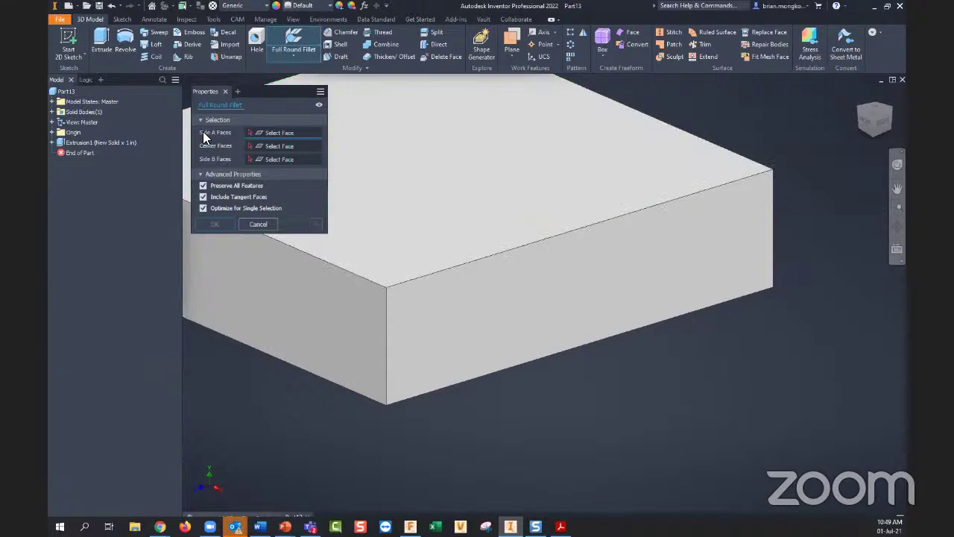
pyautogui.click(313, 306)
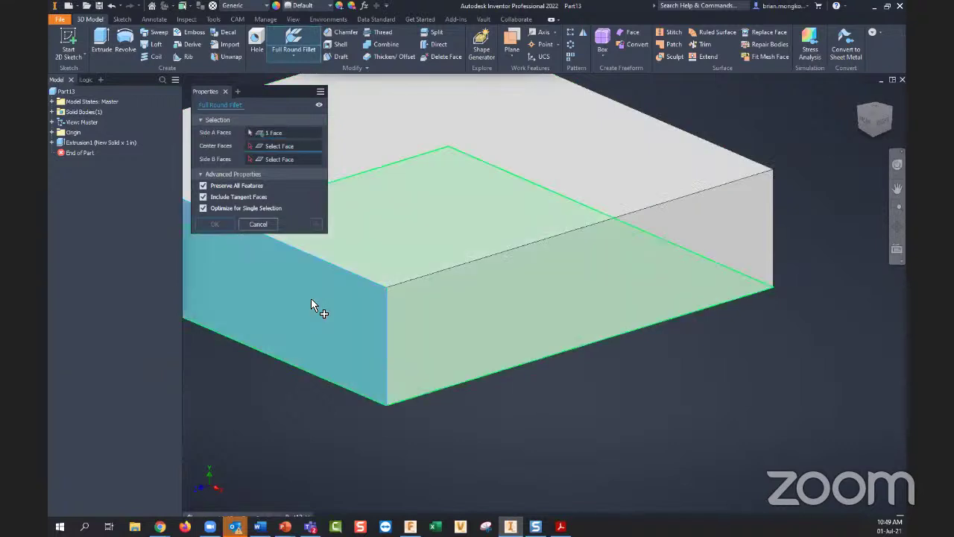
pyautogui.click(514, 307)
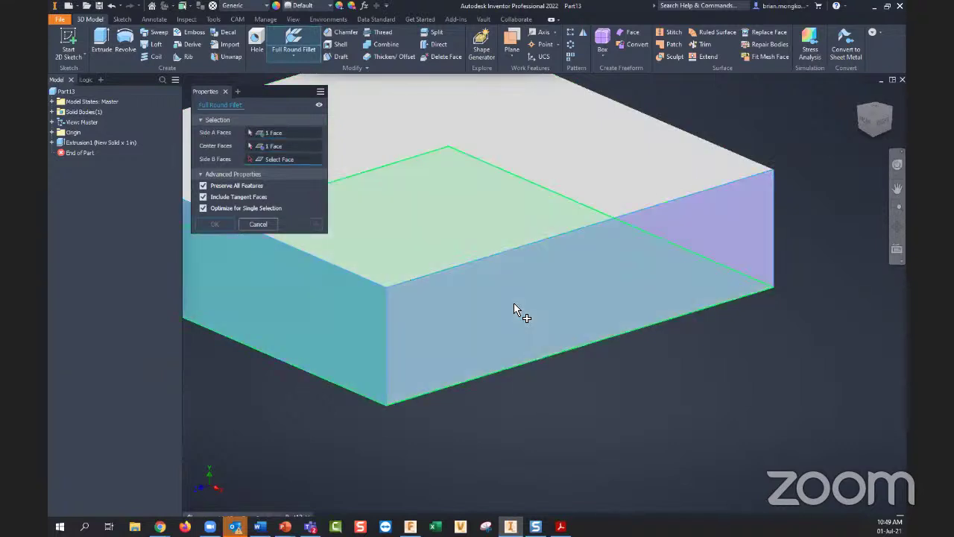
pyautogui.click(717, 216)
pyautogui.scroll(-3, 727, 254)
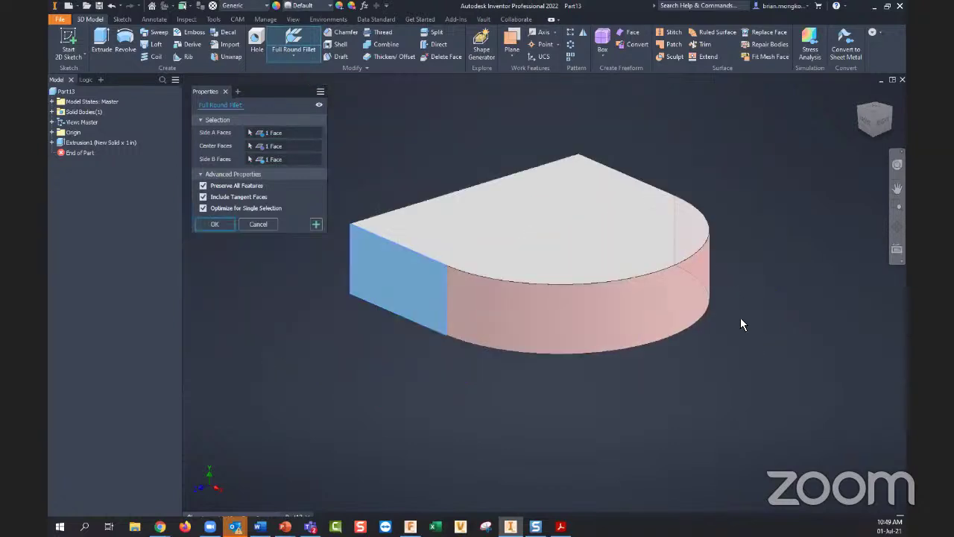
pyautogui.scroll(3, 755, 306)
pyautogui.scroll(-2, 754, 306)
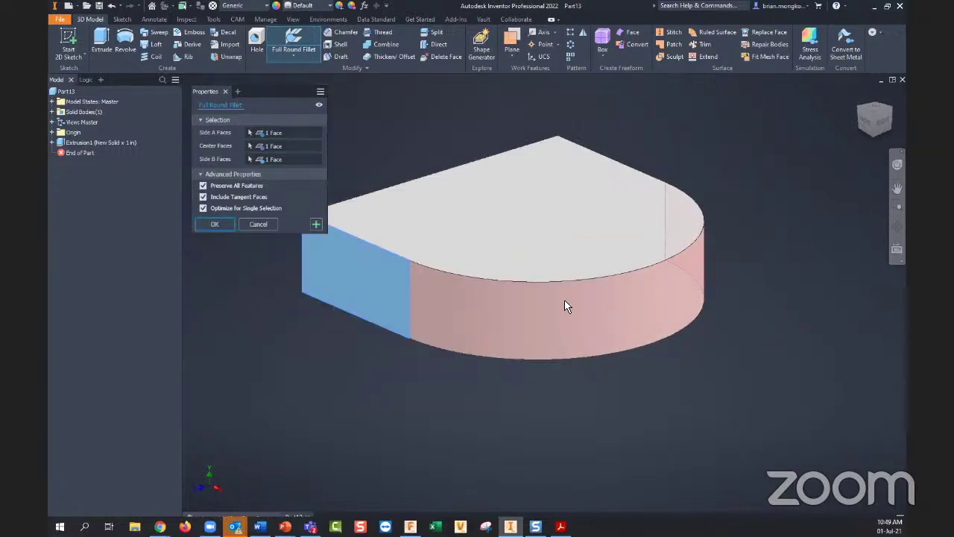
pyautogui.click(214, 224)
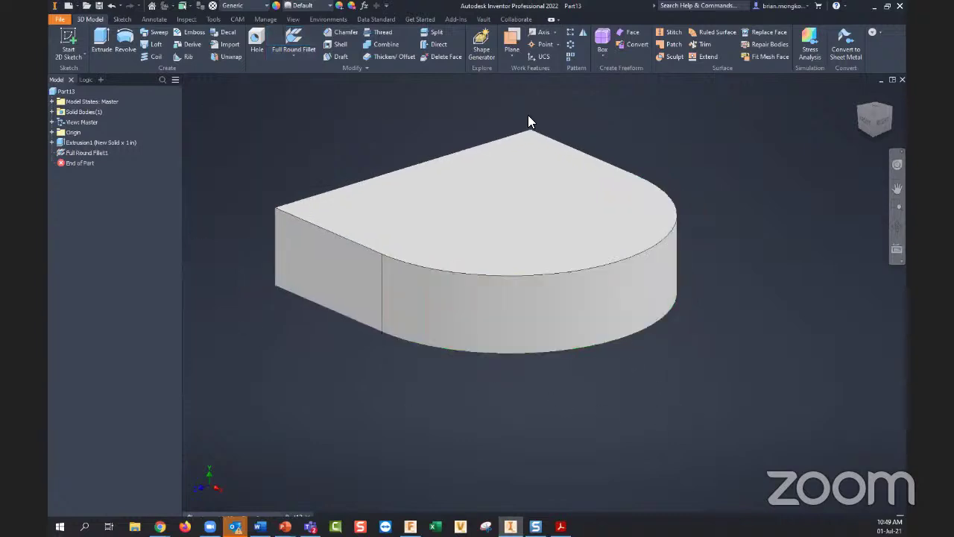
# - Measure the radius of the block's fully rounded end face
pyautogui.scroll(-4, 181, 34)
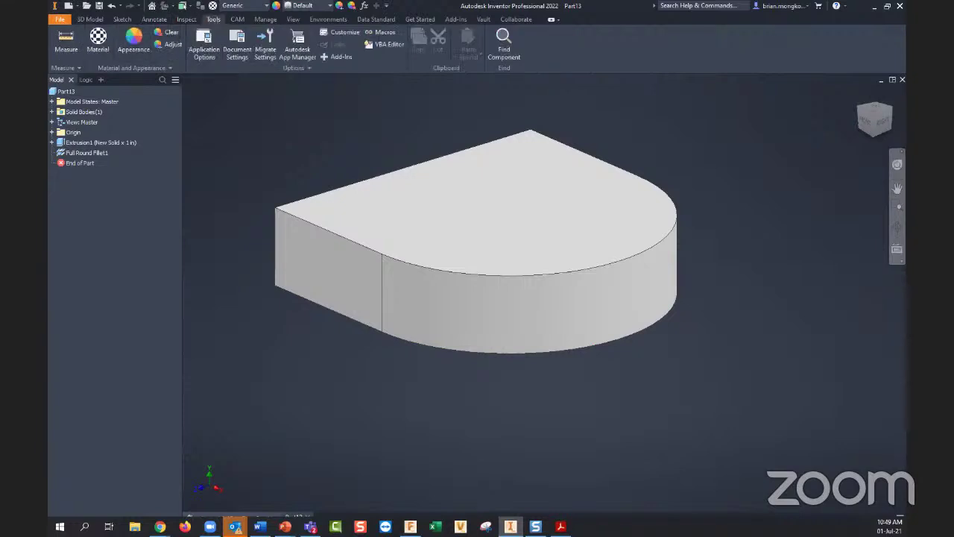
pyautogui.click(64, 42)
pyautogui.click(660, 306)
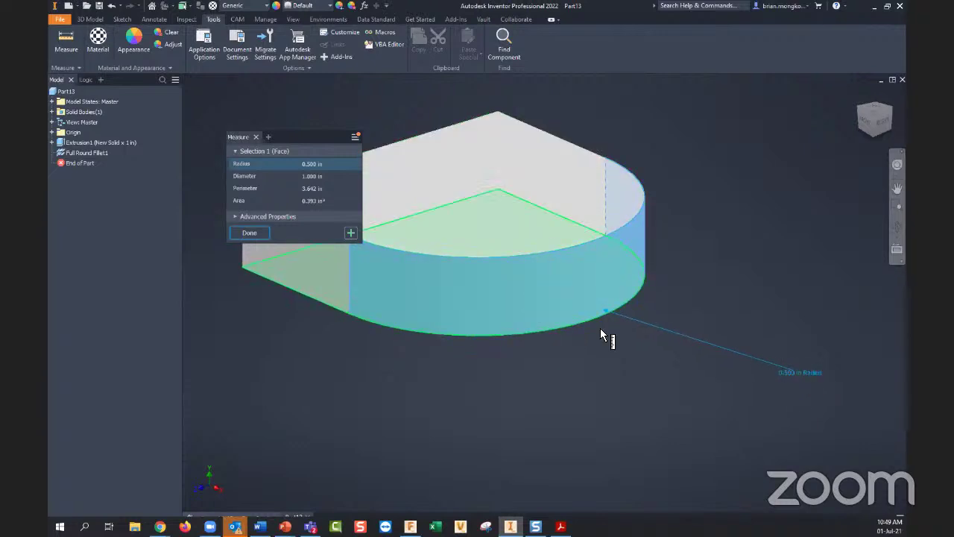
# - Close the measurement and check the 15 Inventor Part Modeling Tips list in the AVA_15 Part Modeling Tips presentation in PowerPoint
pyautogui.click(250, 234)
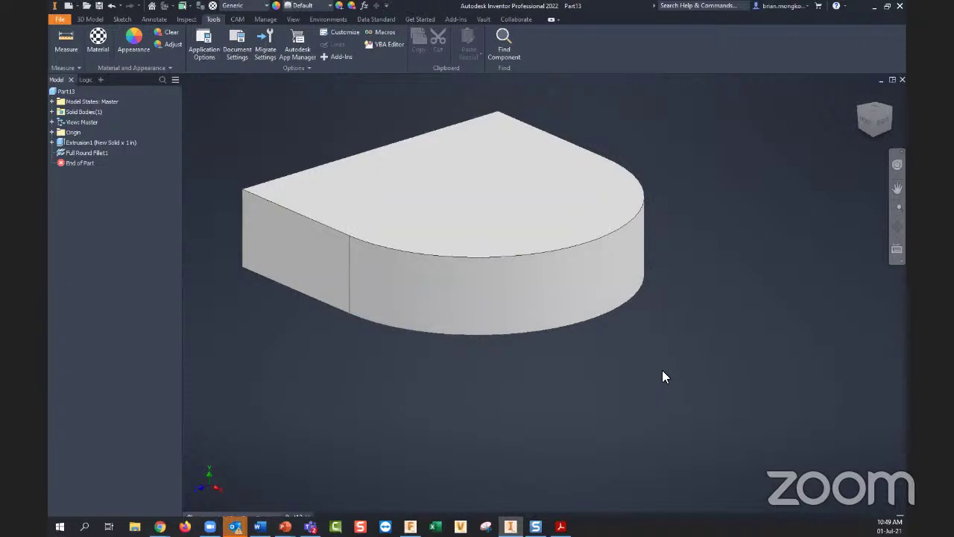
pyautogui.moveTo(285, 523)
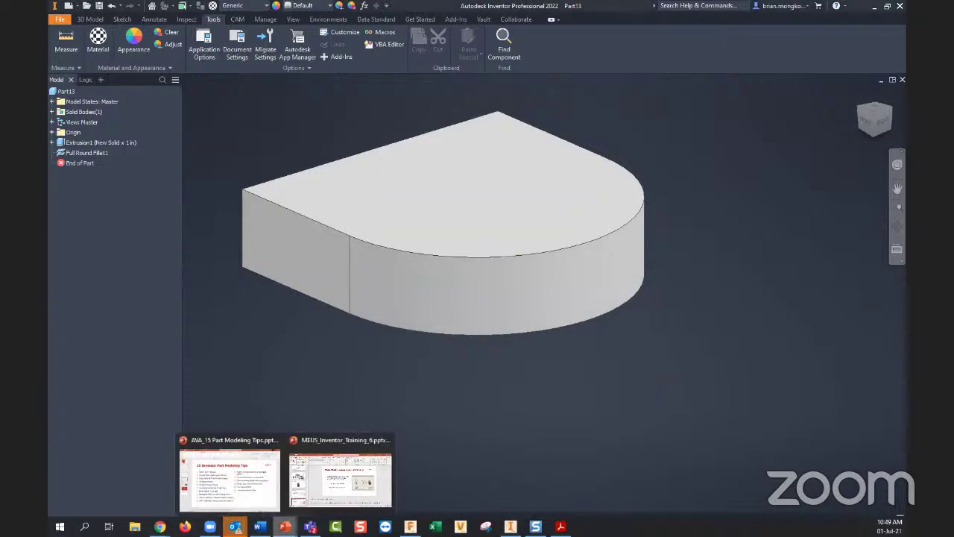
pyautogui.click(219, 484)
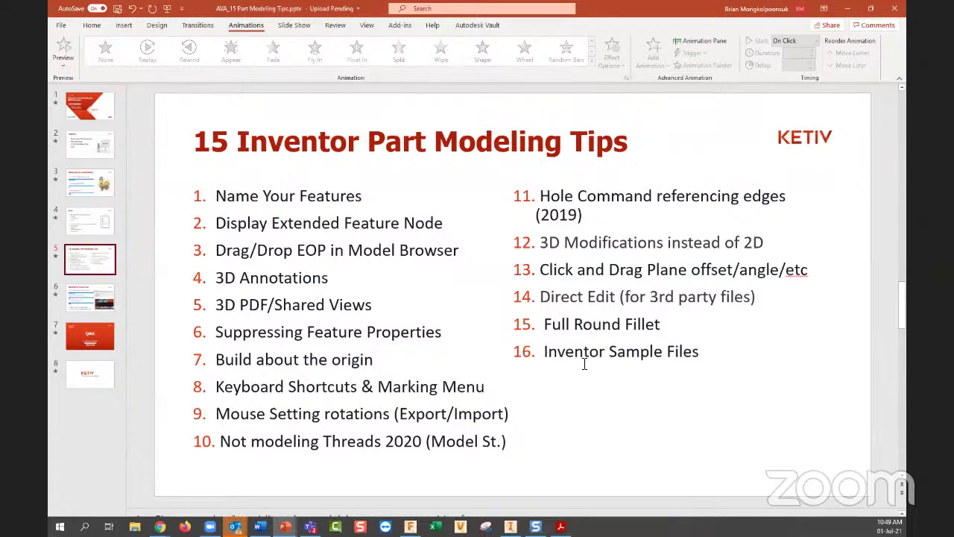
pyautogui.click(847, 8)
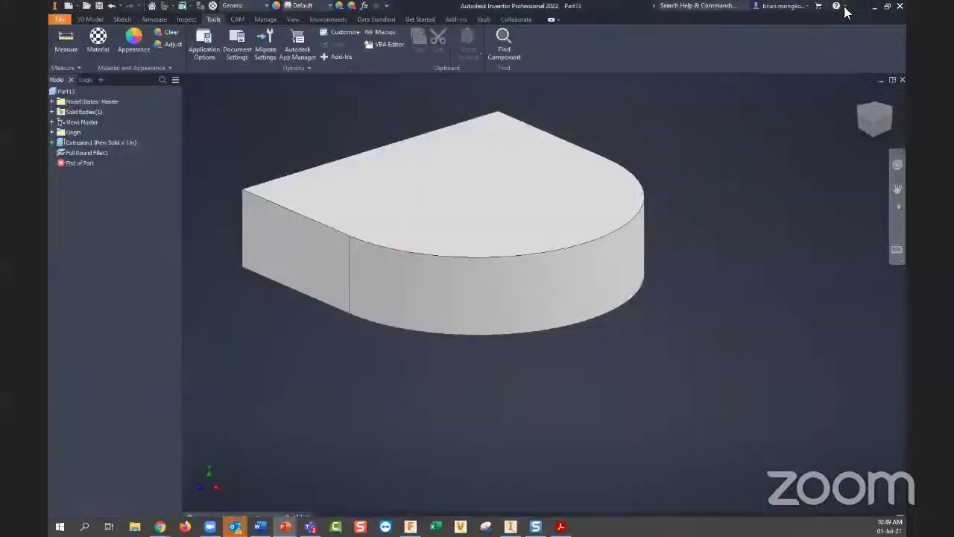
pyautogui.scroll(-1, 596, 377)
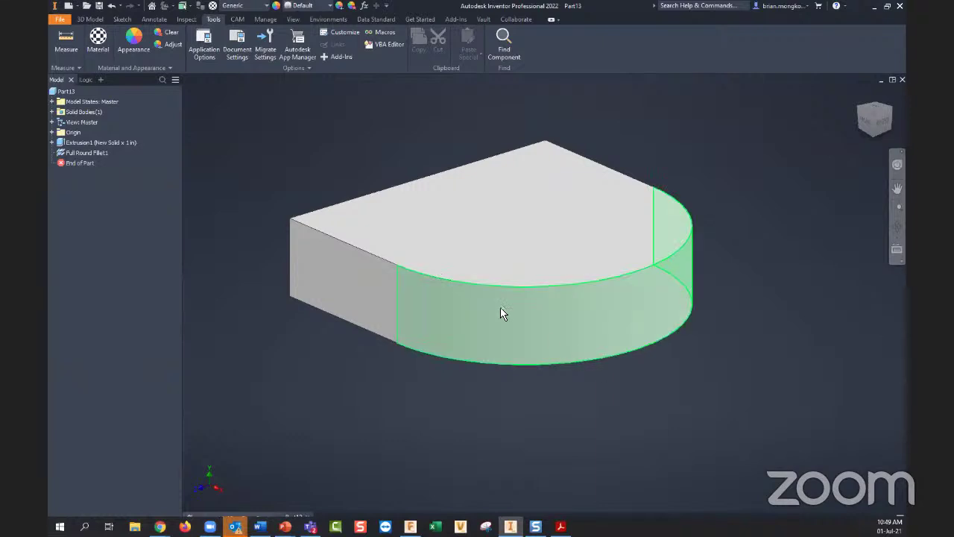
pyautogui.scroll(-3, 615, 381)
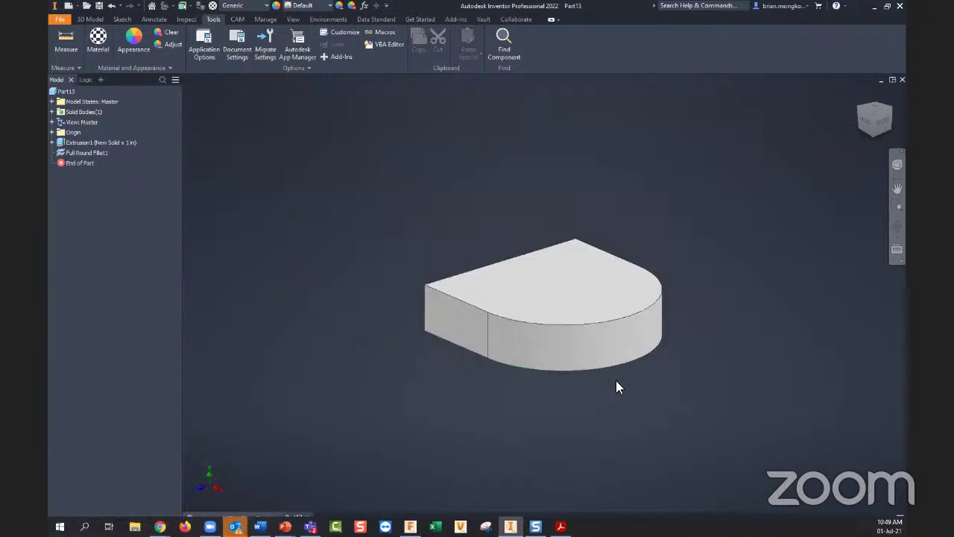
pyautogui.click(94, 20)
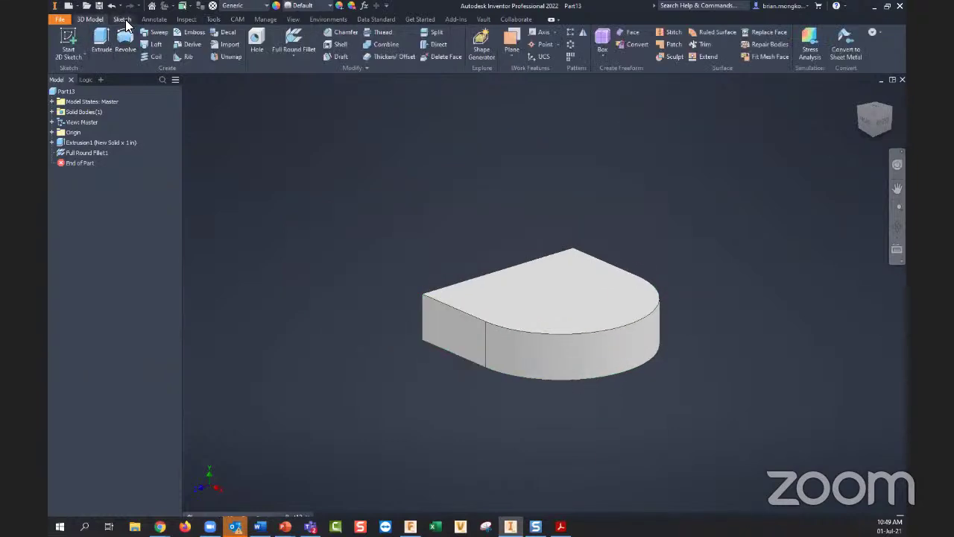
# - Show Inventor's home page, then switch to Chrome and review the downloads on the Inventor Sample Files page, including the legacy files
pyautogui.click(190, 516)
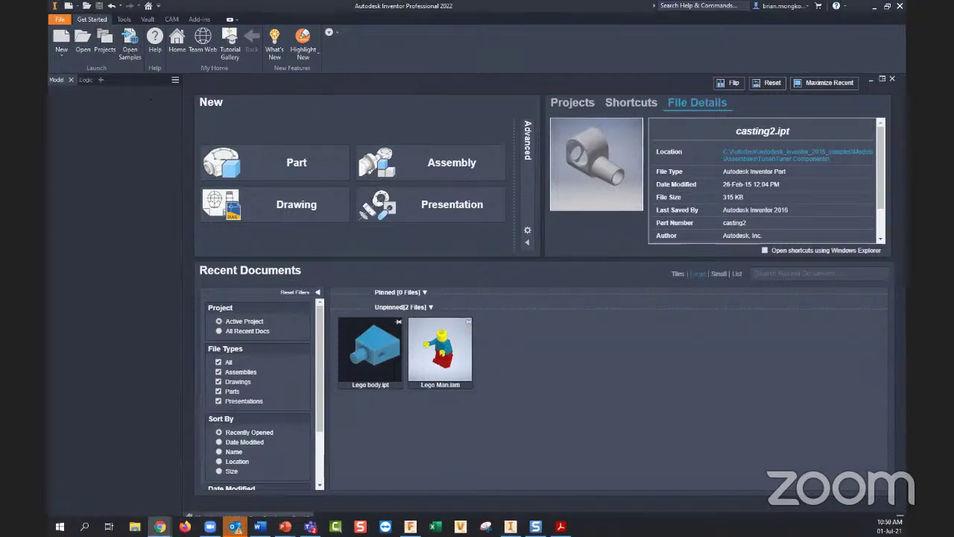
pyautogui.click(160, 526)
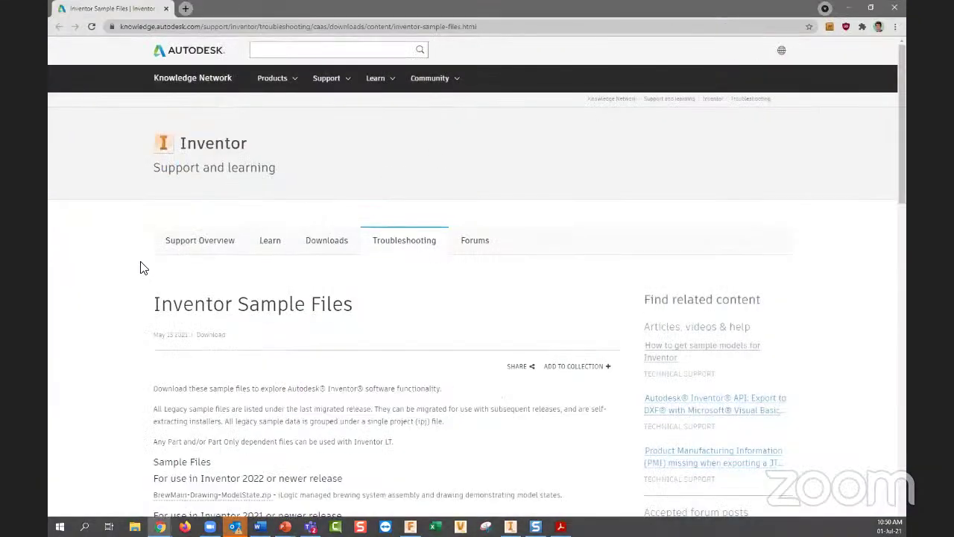
pyautogui.scroll(-5, 150, 250)
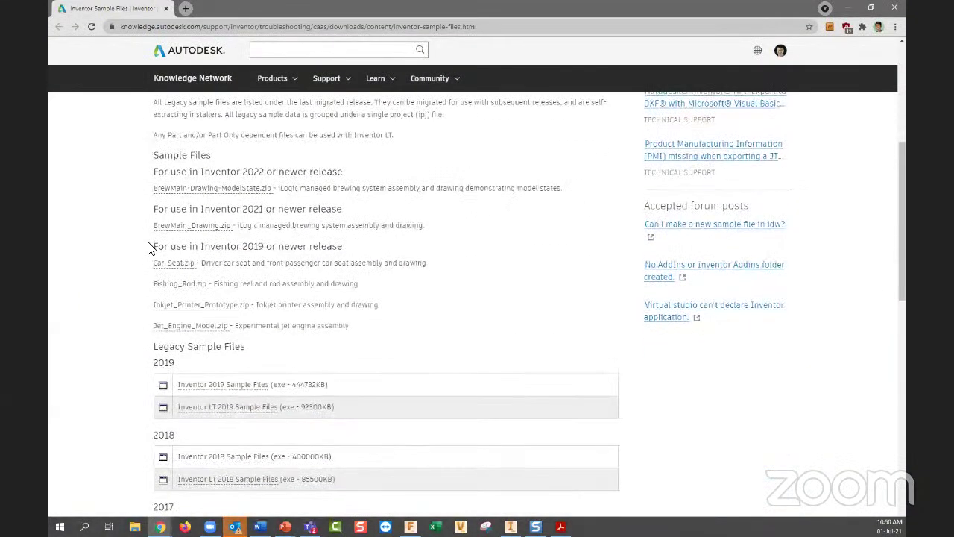
pyautogui.scroll(-4, 149, 247)
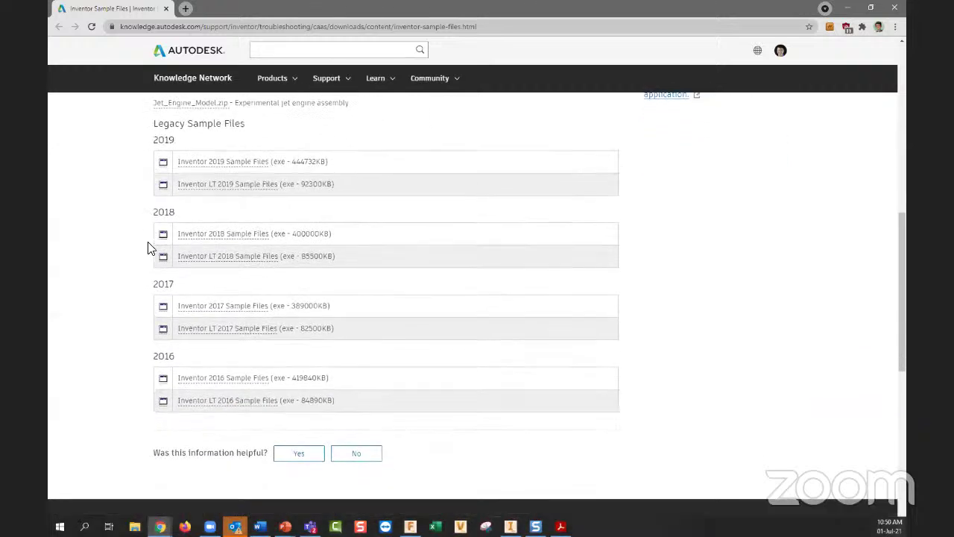
pyautogui.scroll(1, 212, 295)
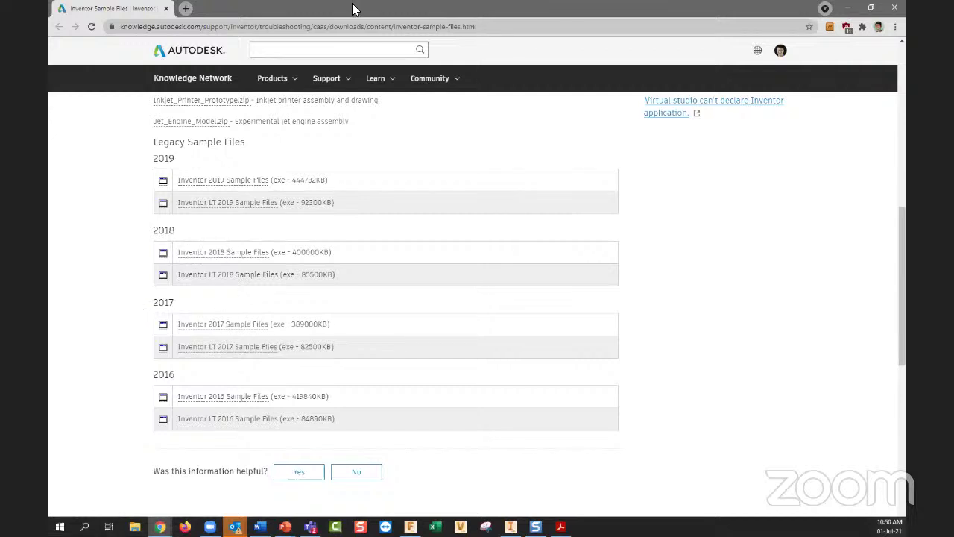
# - Switch to the PowerPoint presentation, start its slide show from the beginning and advance to the Benefits & Resources slide
pyautogui.hotkey('alt', 'Tab')
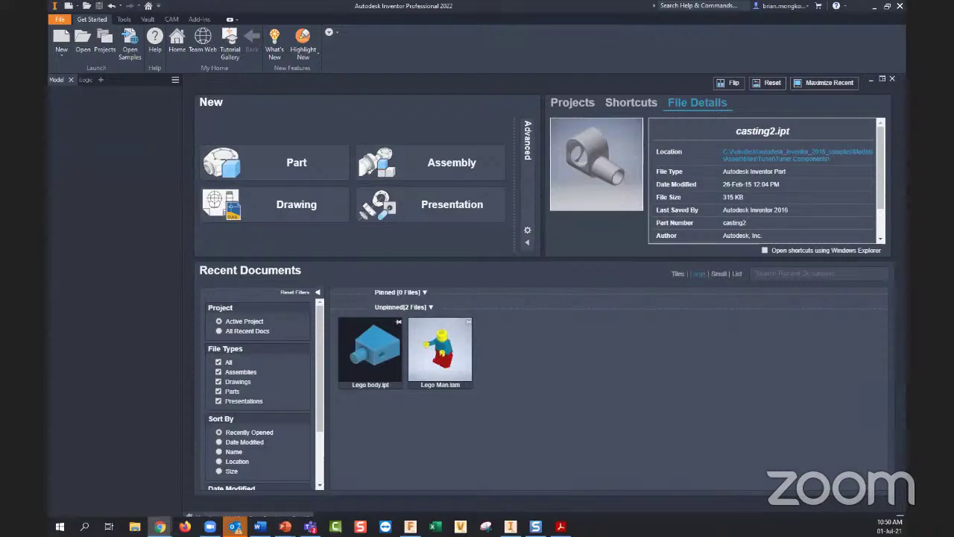
pyautogui.hotkey('alt', 'Tab')
pyautogui.press('F5')
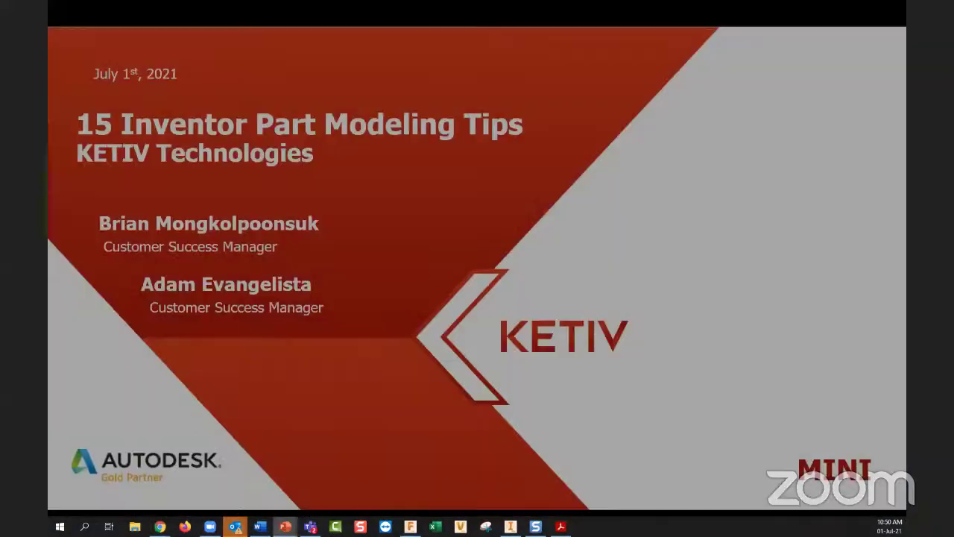
pyautogui.press('Right')
pyautogui.press('Right')
pyautogui.press('Right')
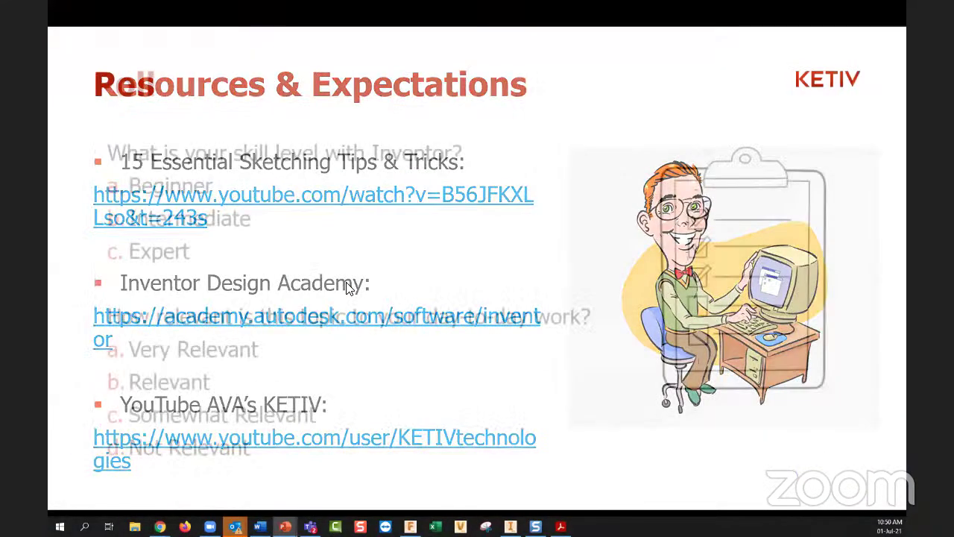
pyautogui.press('Right')
pyautogui.press('Right')
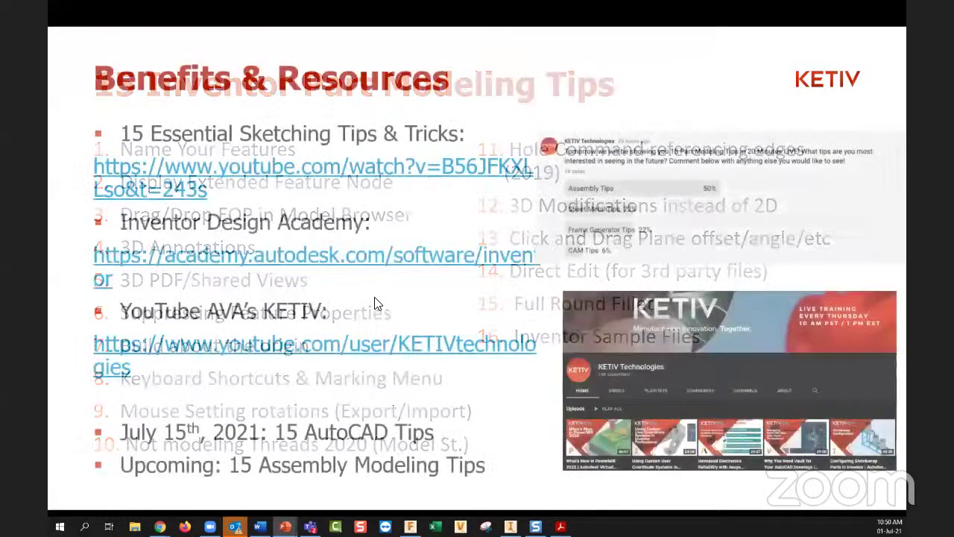